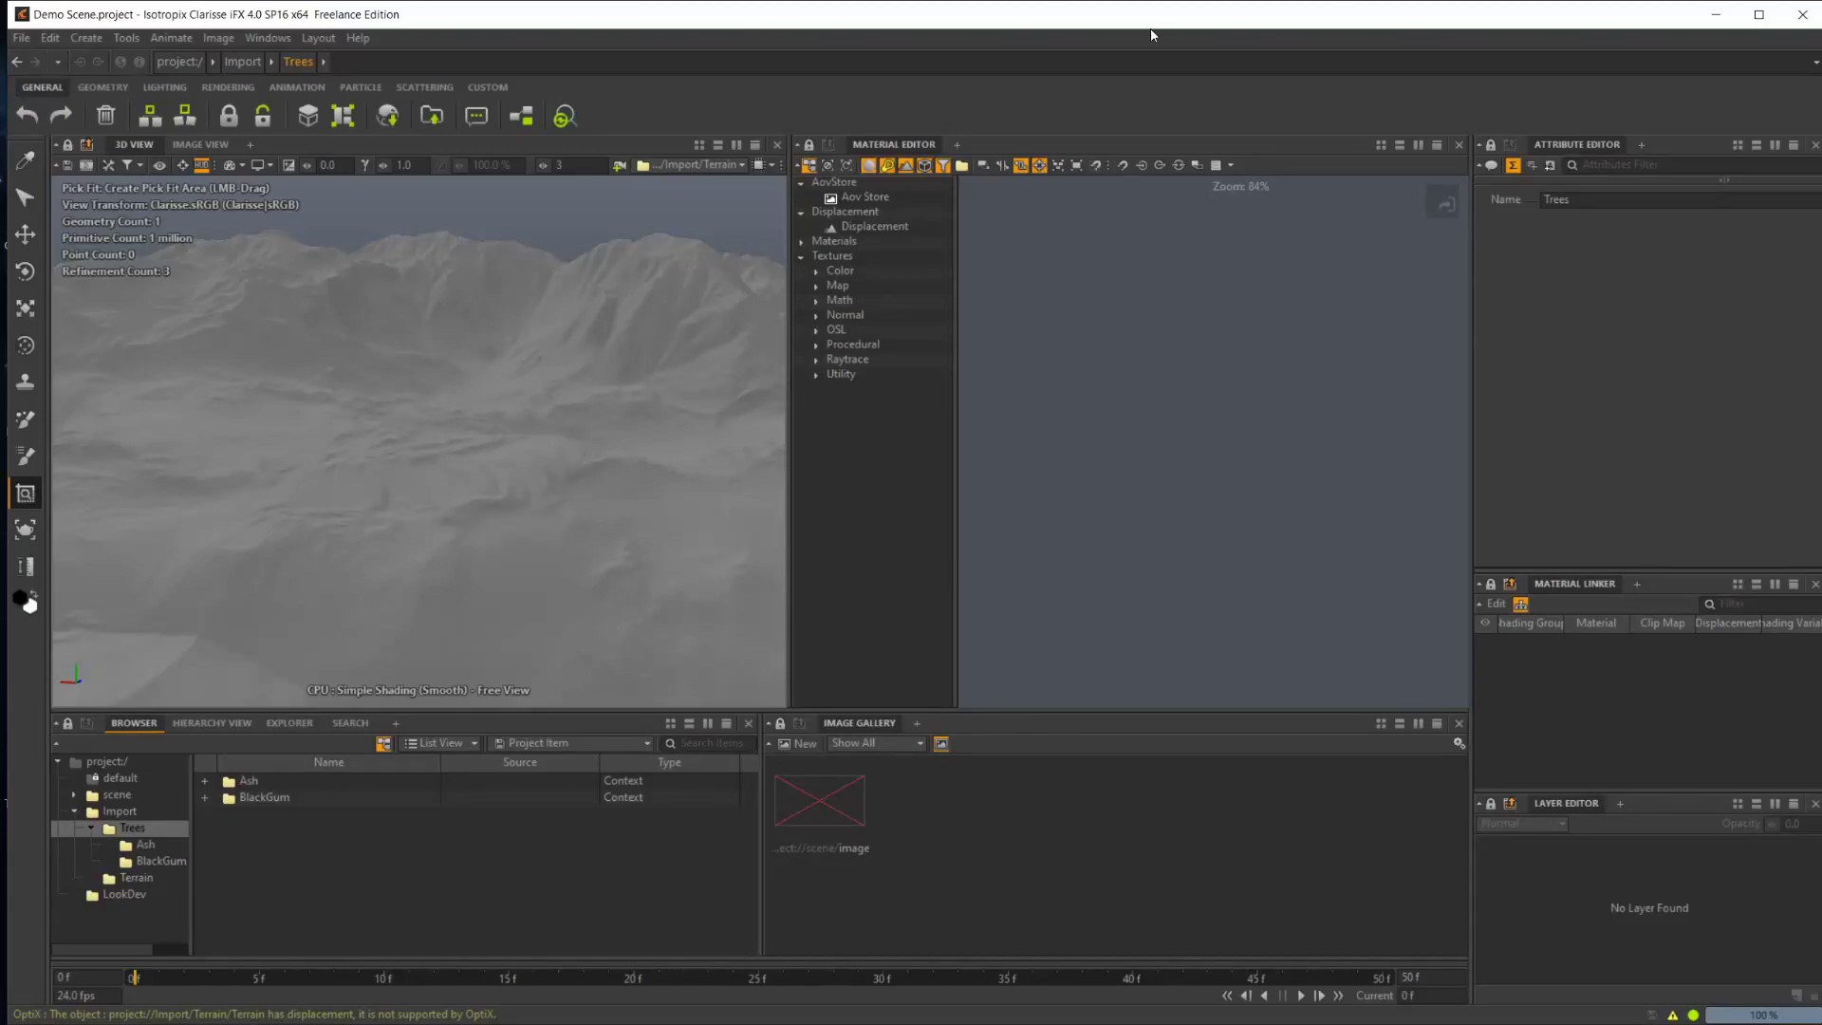
Step: Examine the terrain in the 3D view and the contents of the imported BlackGum, Ash and Terrain contexts
{"action": "right_click_drag", "start_coordinate": [386, 516], "coordinate": [652, 491], "text": "alt"}
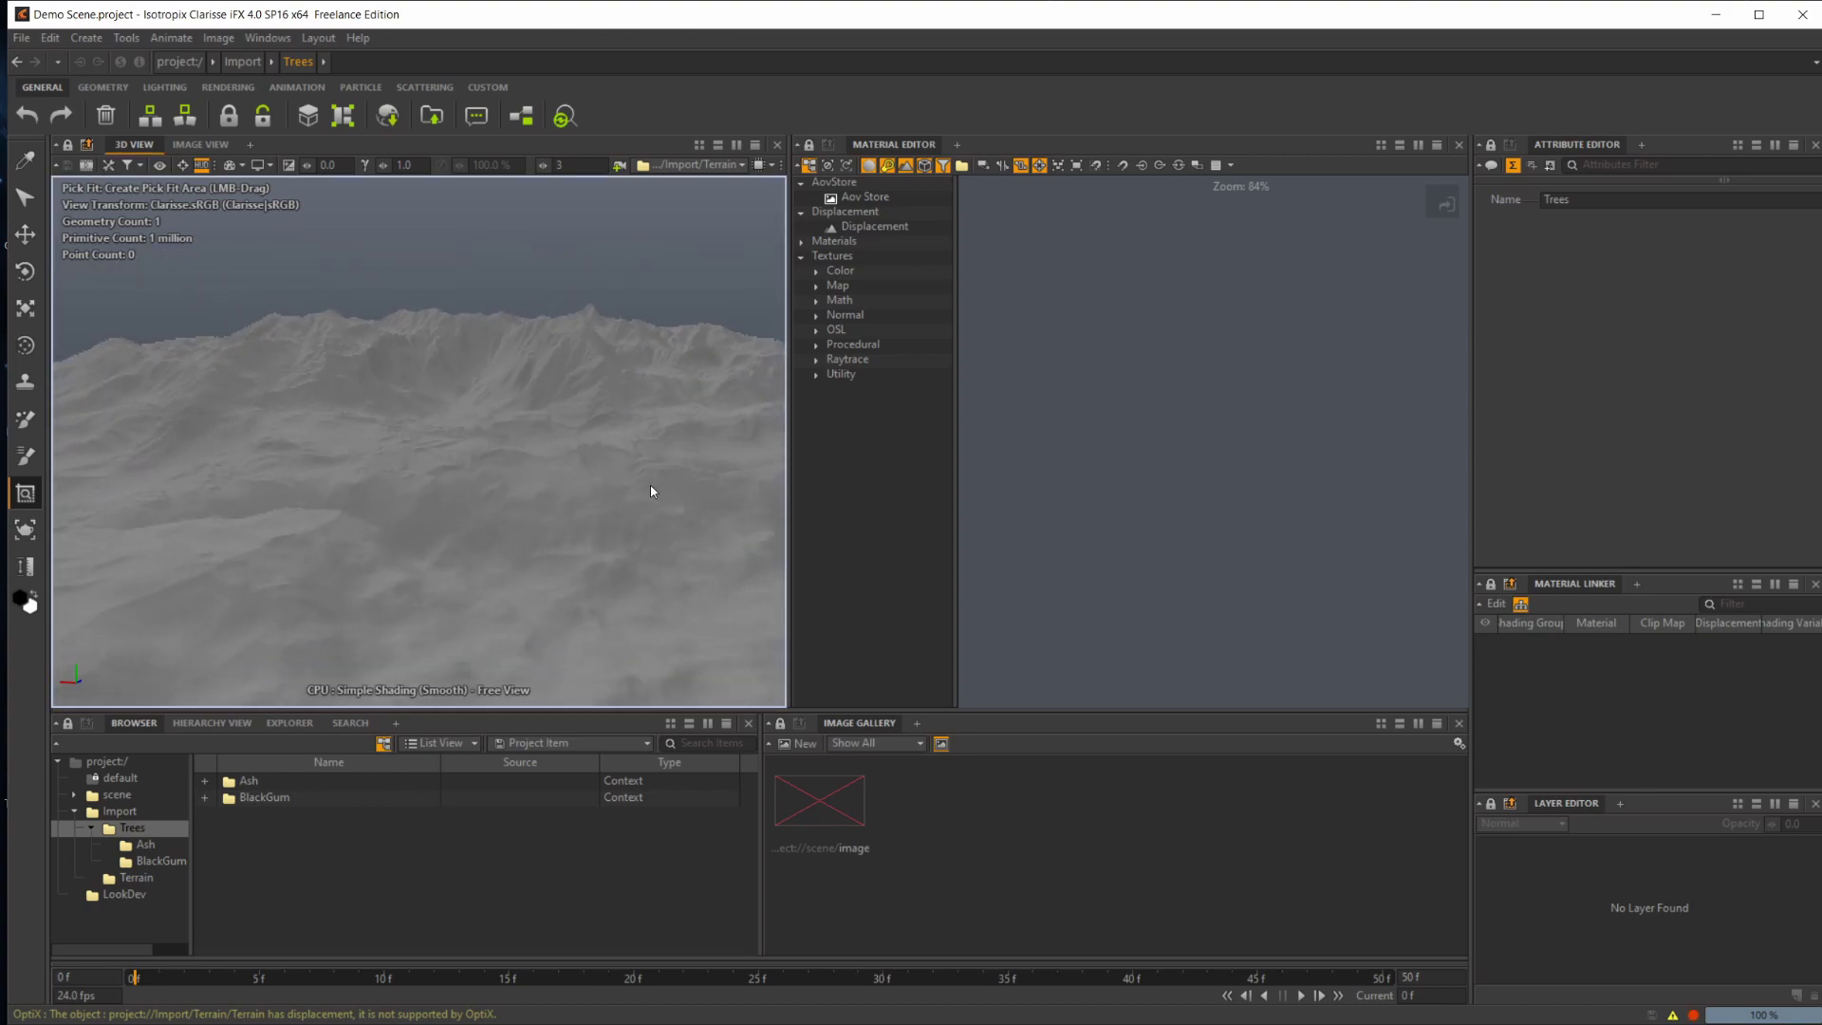
{"action": "scroll", "coordinate": [651, 490], "scroll_direction": "up", "scroll_amount": 3}
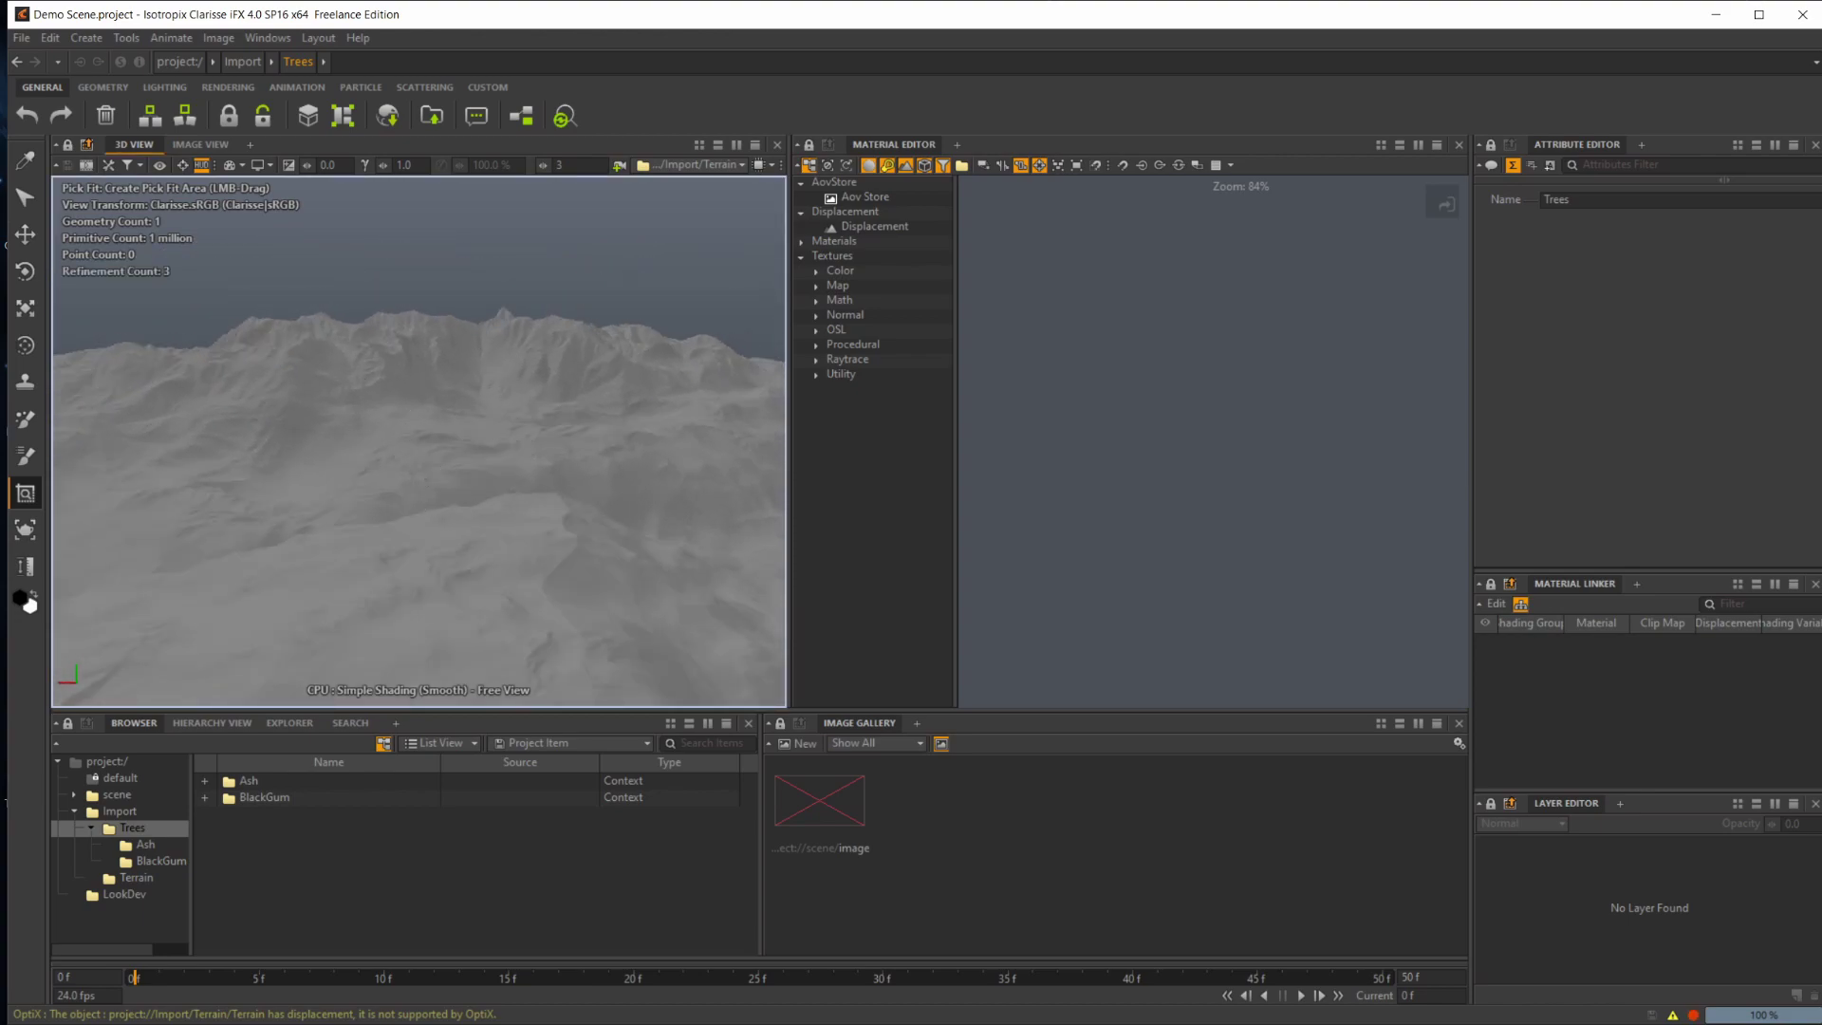
{"action": "middle_click_drag", "start_coordinate": [302, 372], "coordinate": [395, 417], "text": "alt"}
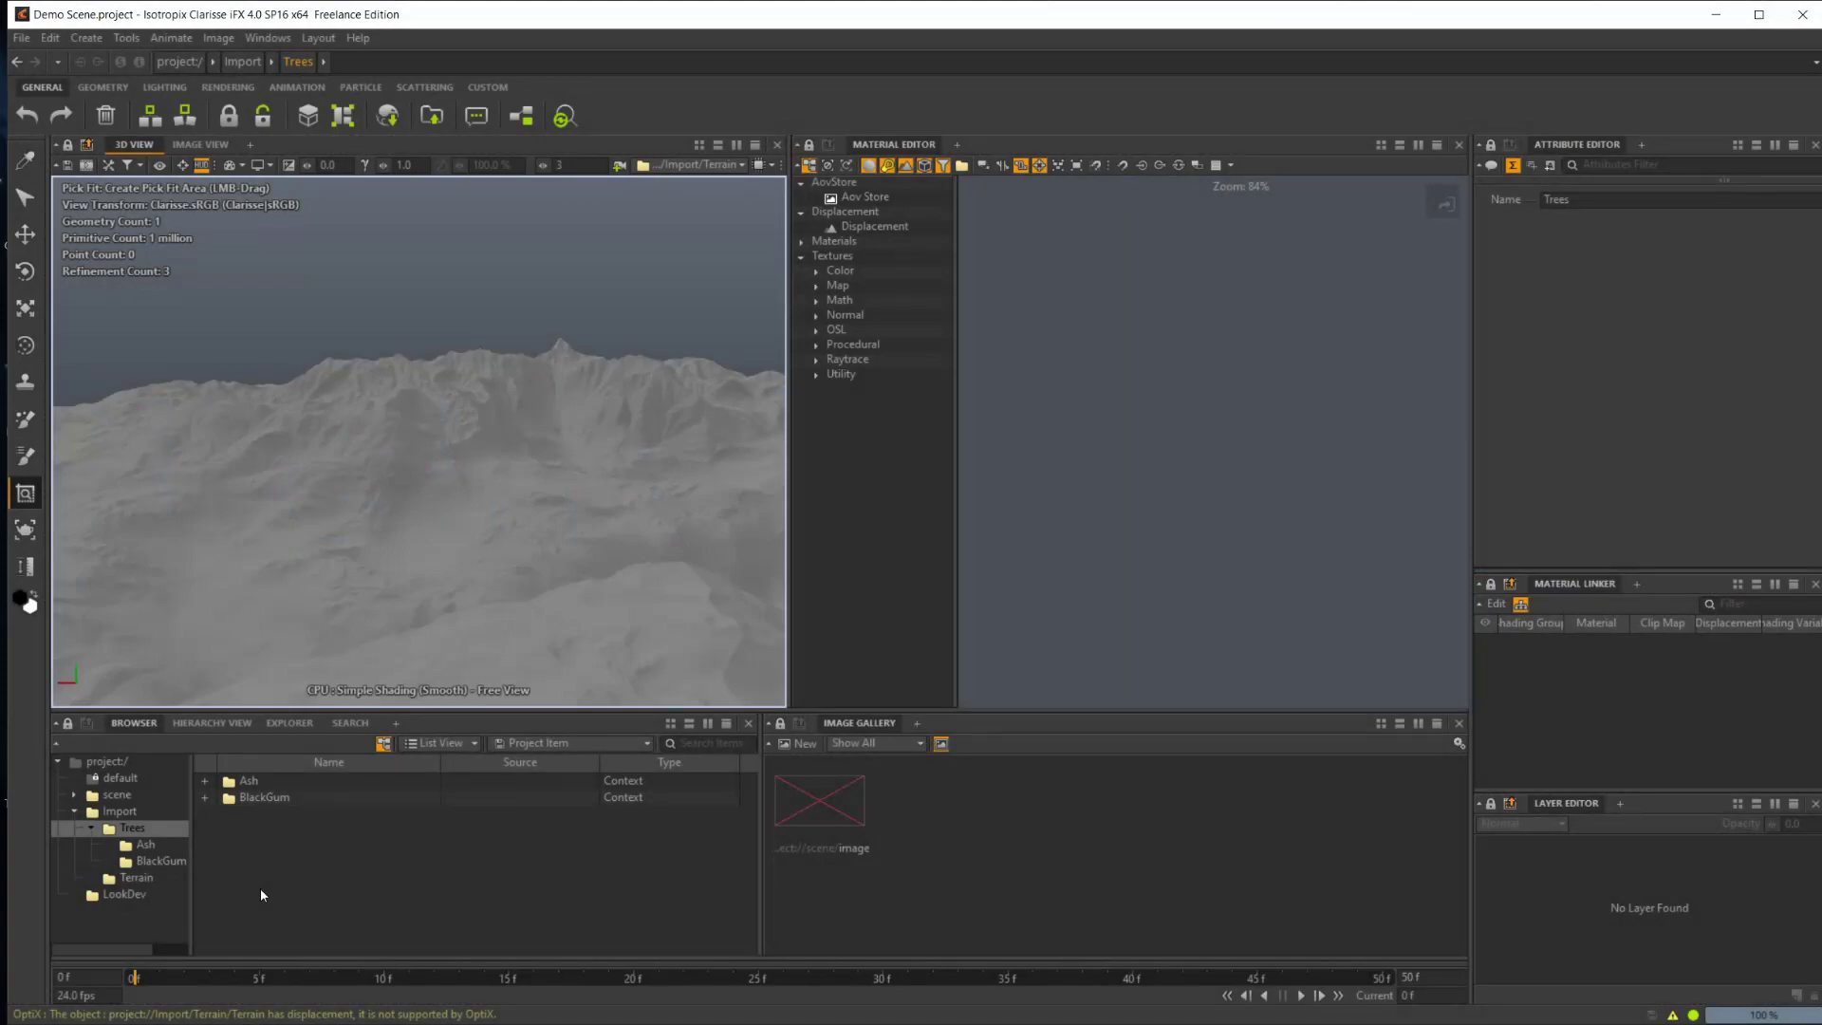
{"action": "left_click", "coordinate": [274, 802]}
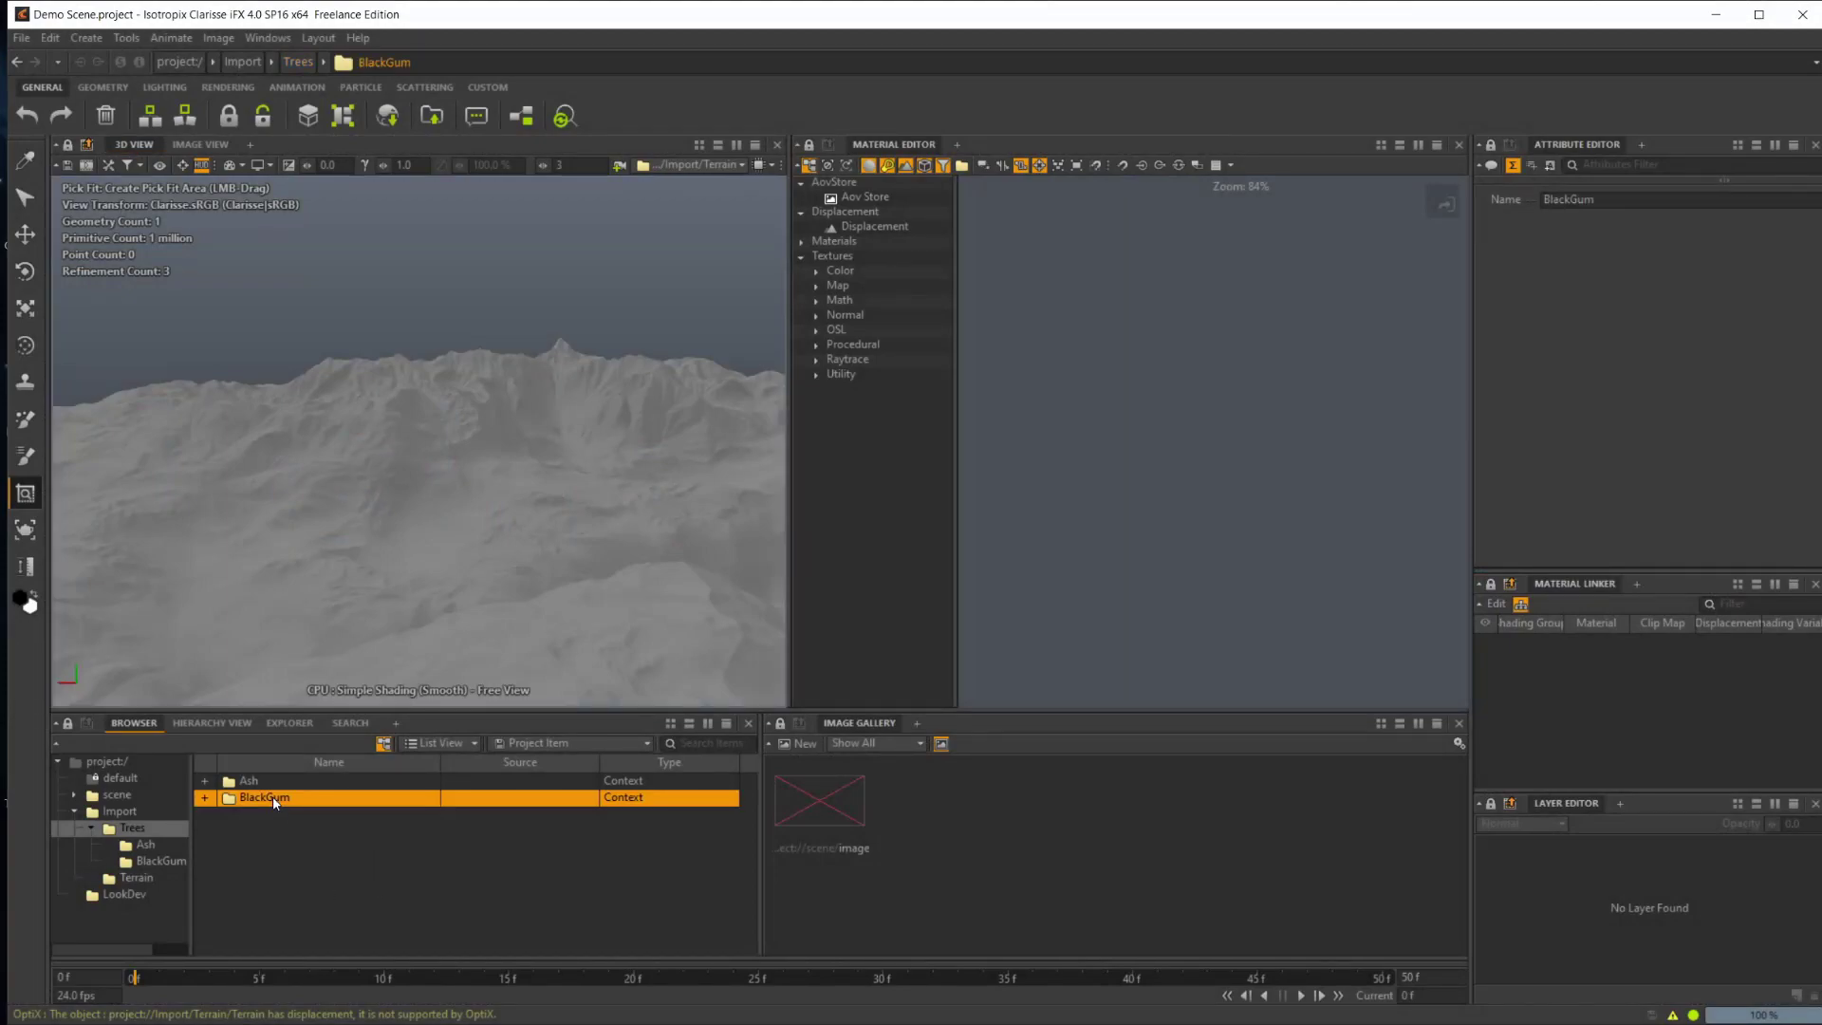
{"action": "left_click", "coordinate": [159, 861]}
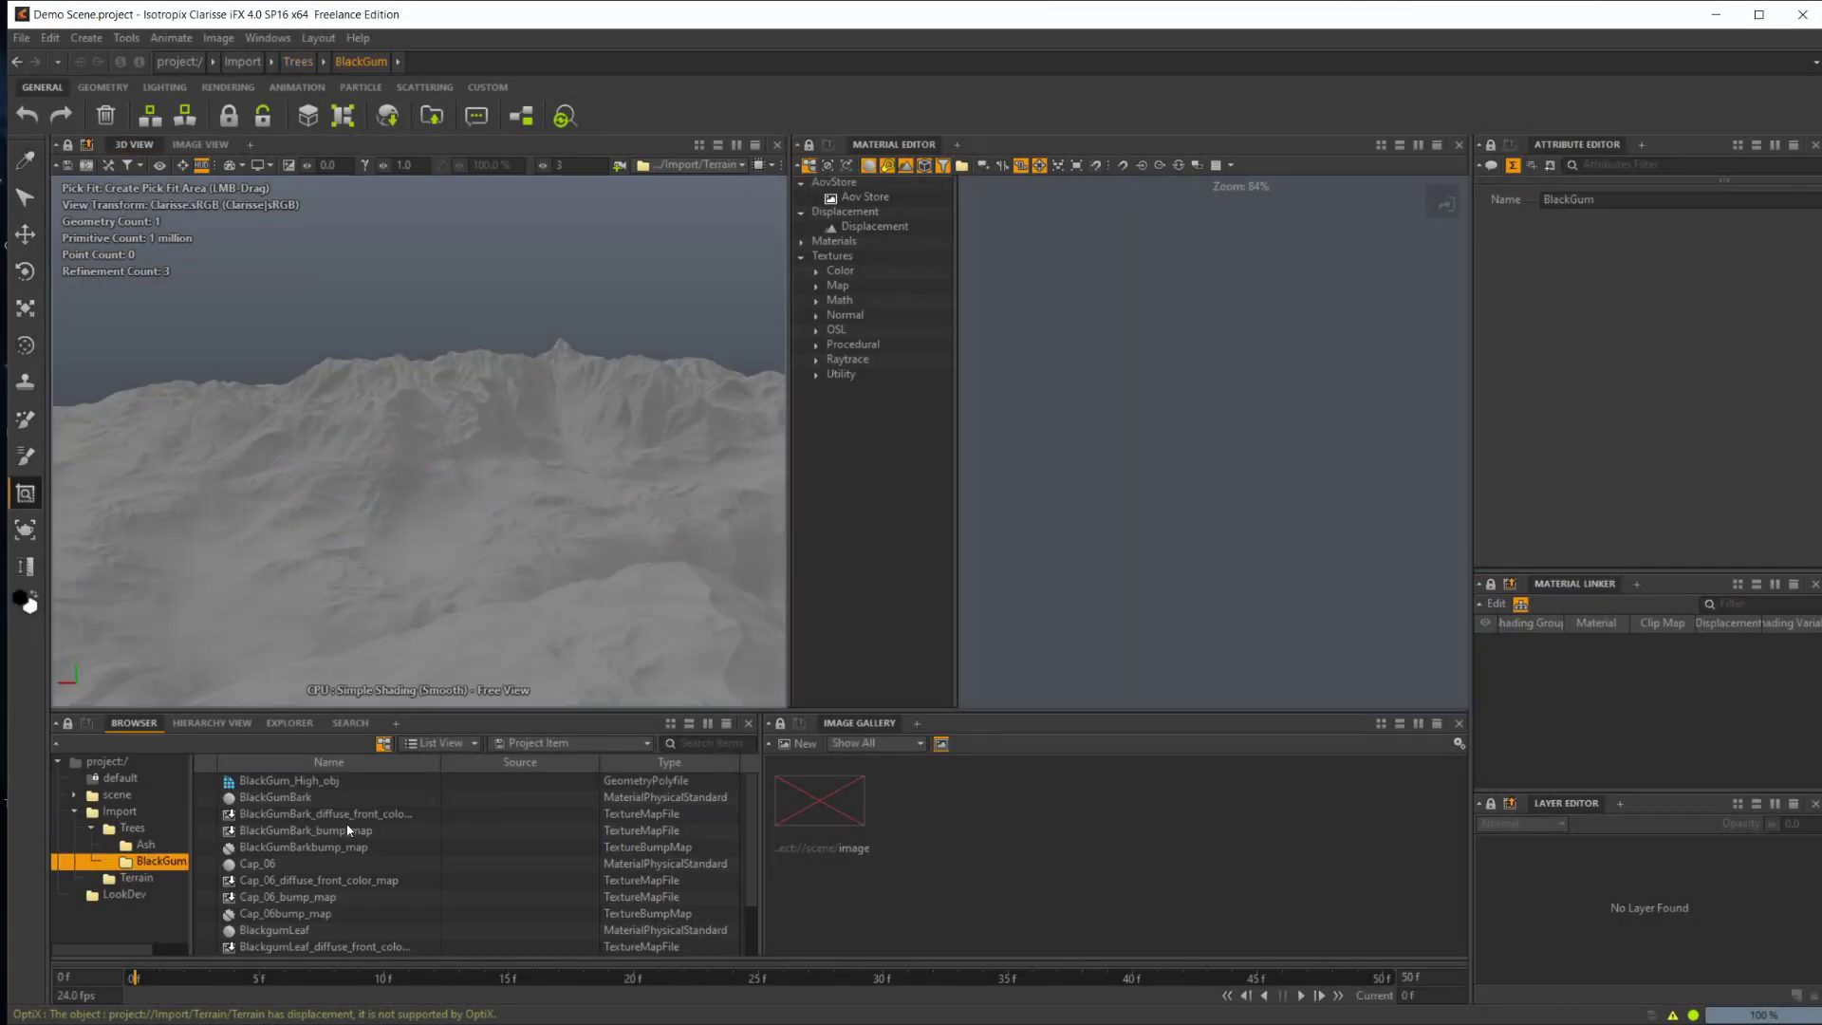
{"action": "left_click", "coordinate": [144, 845]}
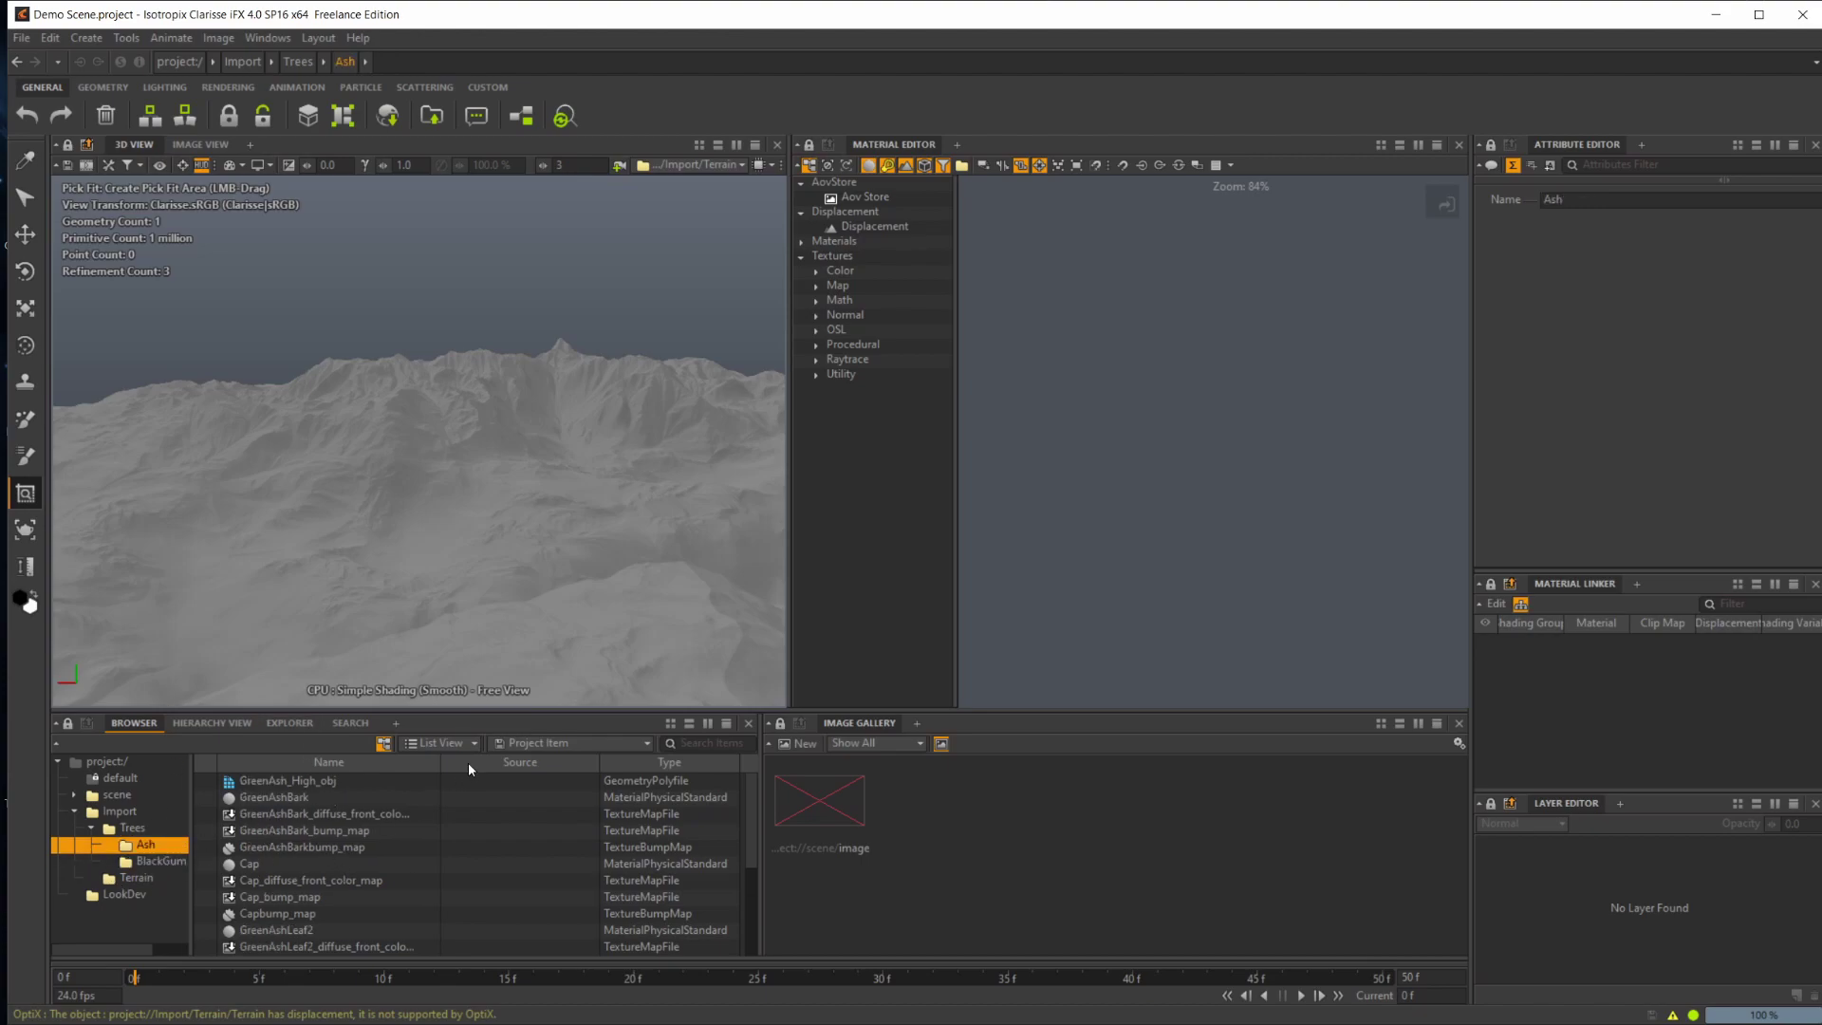
{"action": "left_click", "coordinate": [180, 877]}
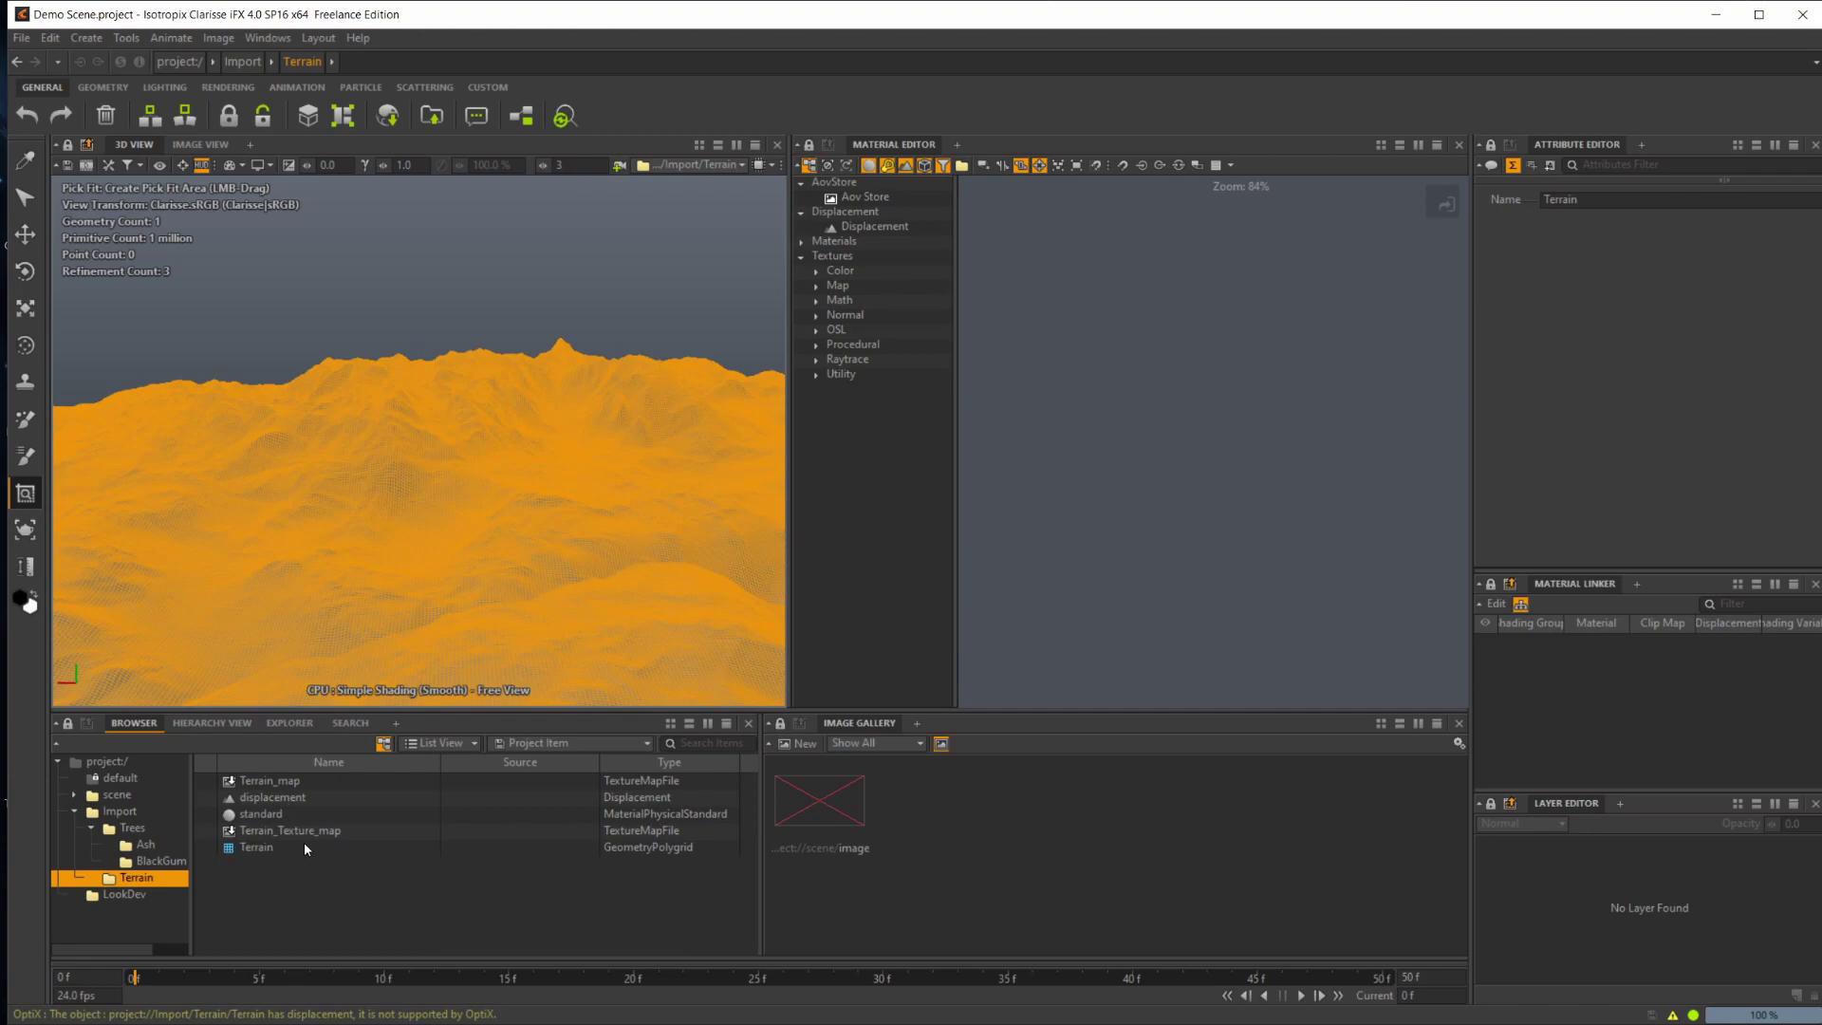
{"action": "left_click", "coordinate": [177, 733]}
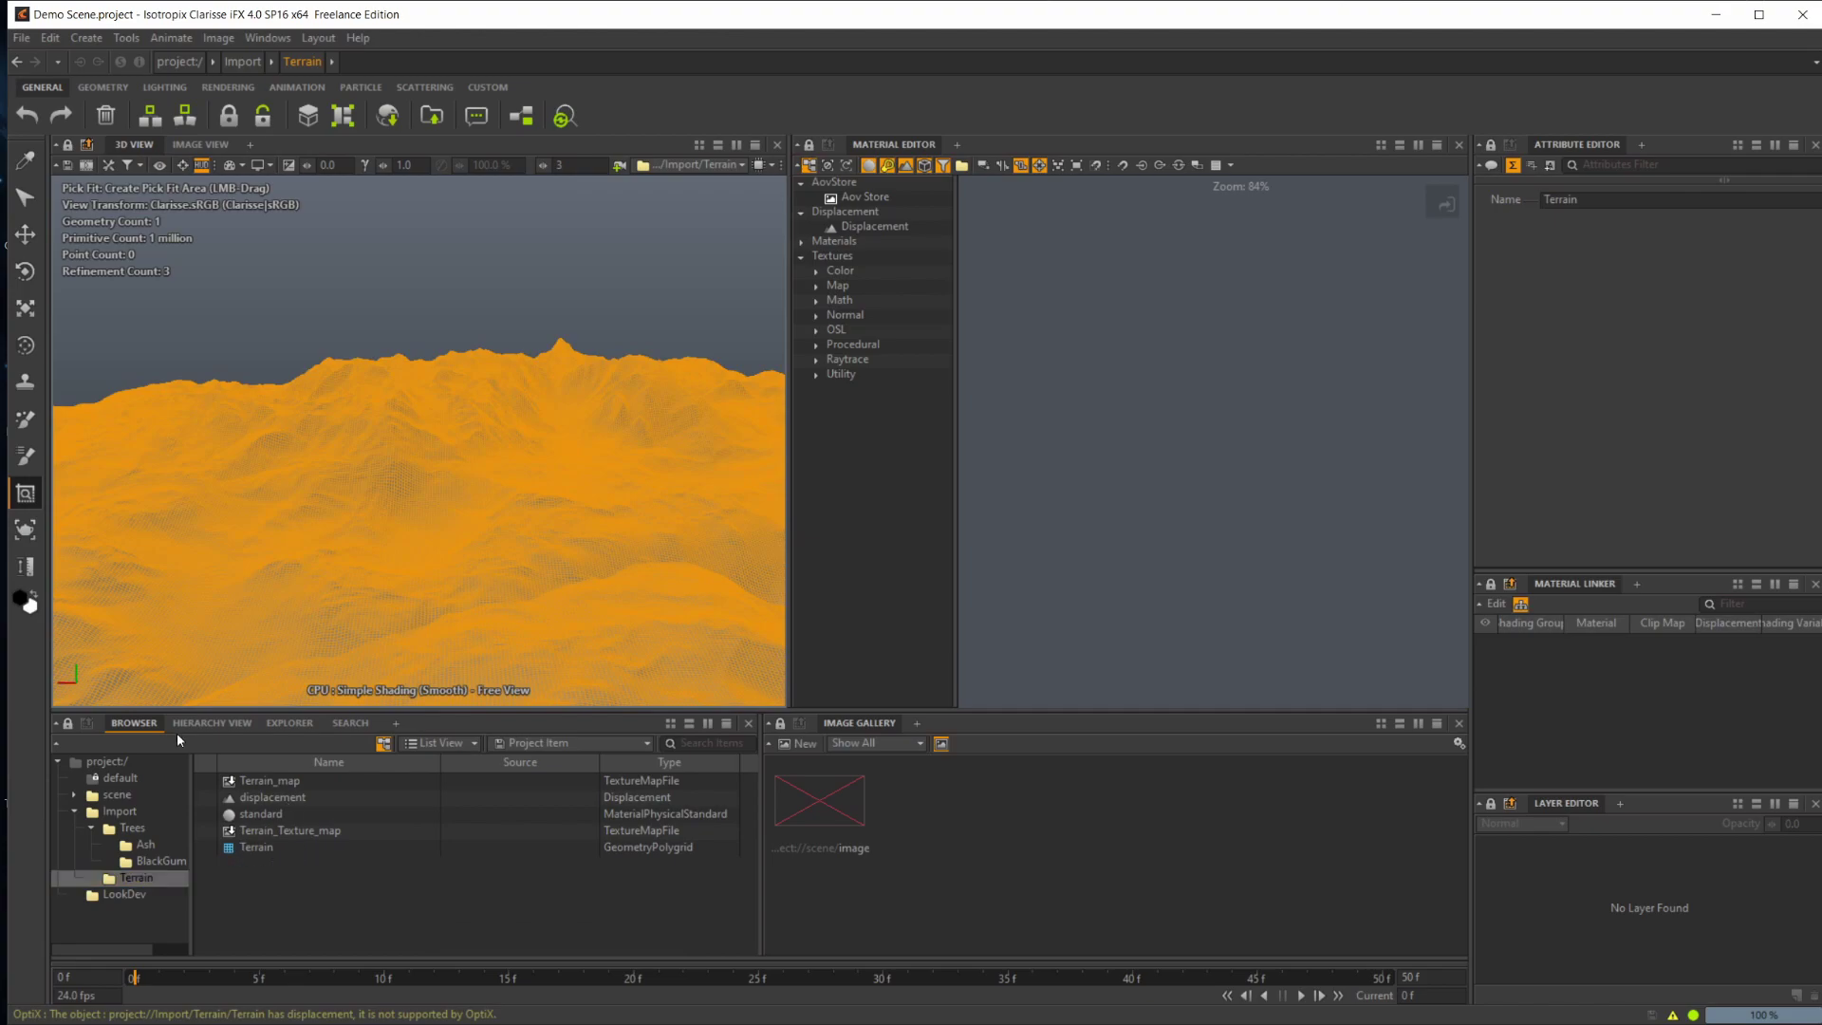
Step: Create a new context inside the scene context and rename it Terrain
{"action": "left_click", "coordinate": [119, 795]}
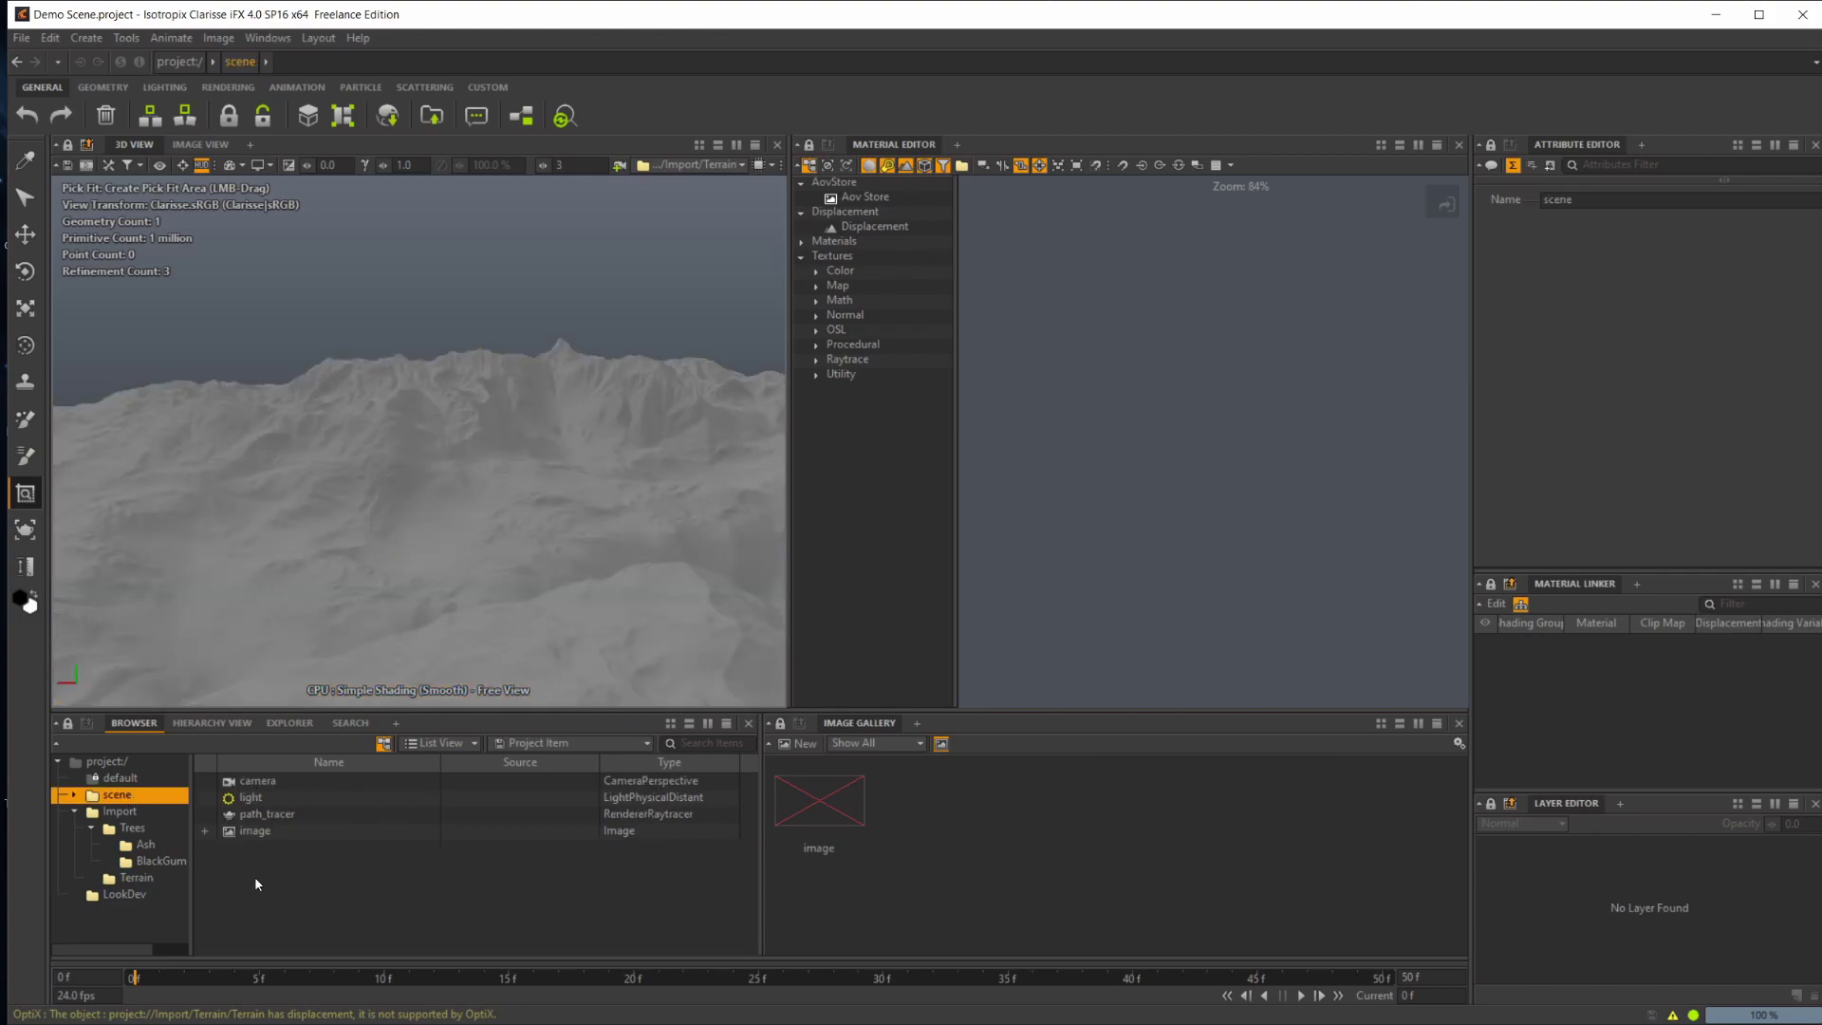
{"action": "key", "text": "ctrl+shift+n"}
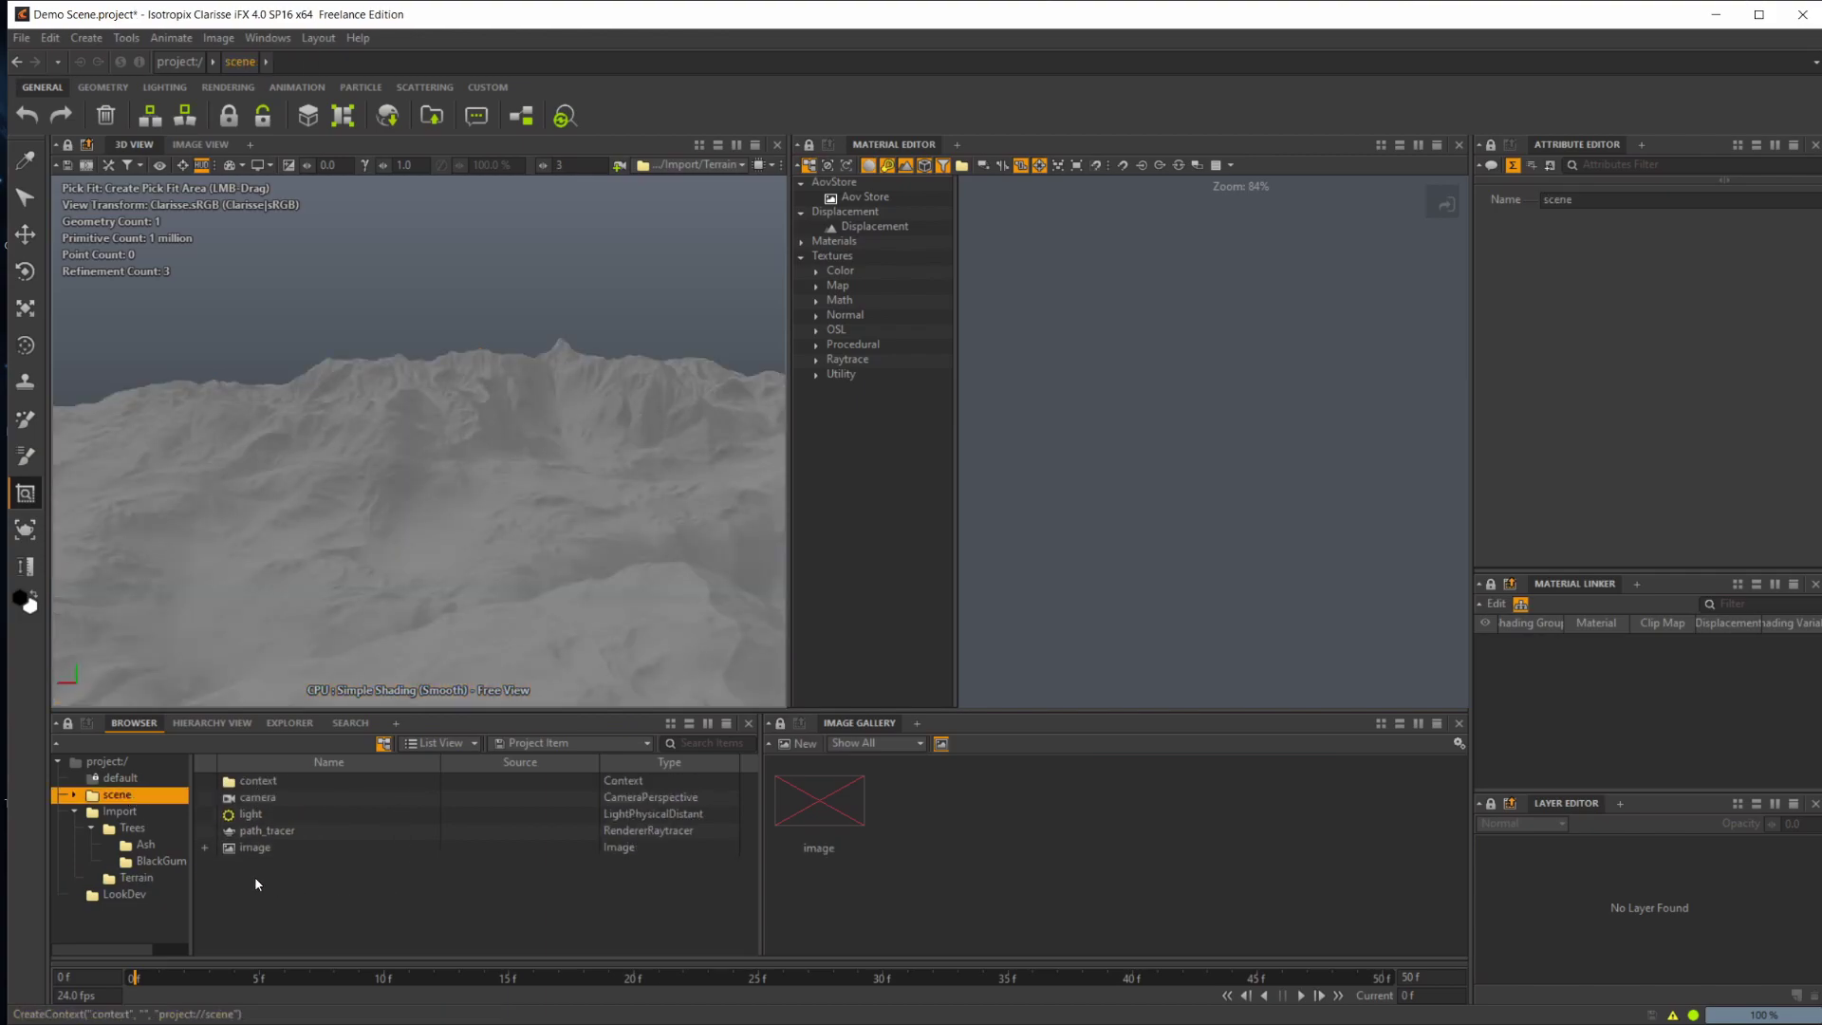
{"action": "left_click", "coordinate": [258, 784]}
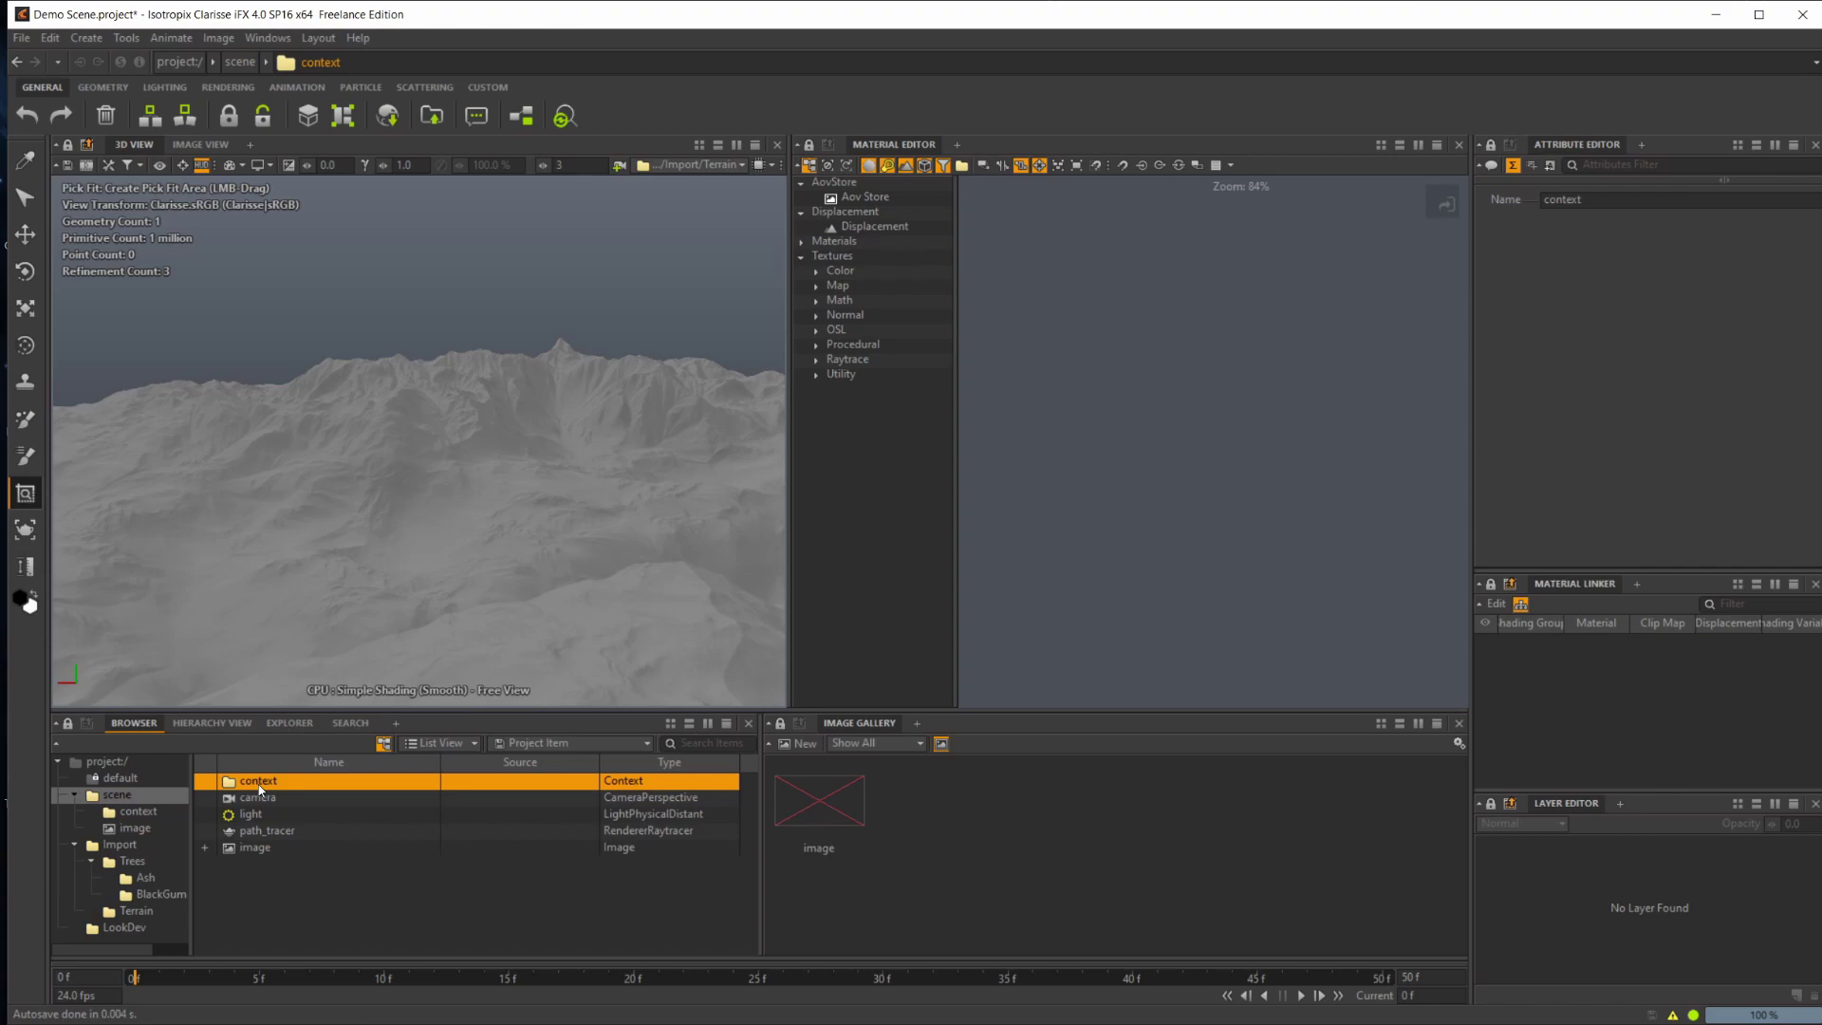
{"action": "double_click", "coordinate": [259, 784]}
{"action": "type", "text": "Terrai"}
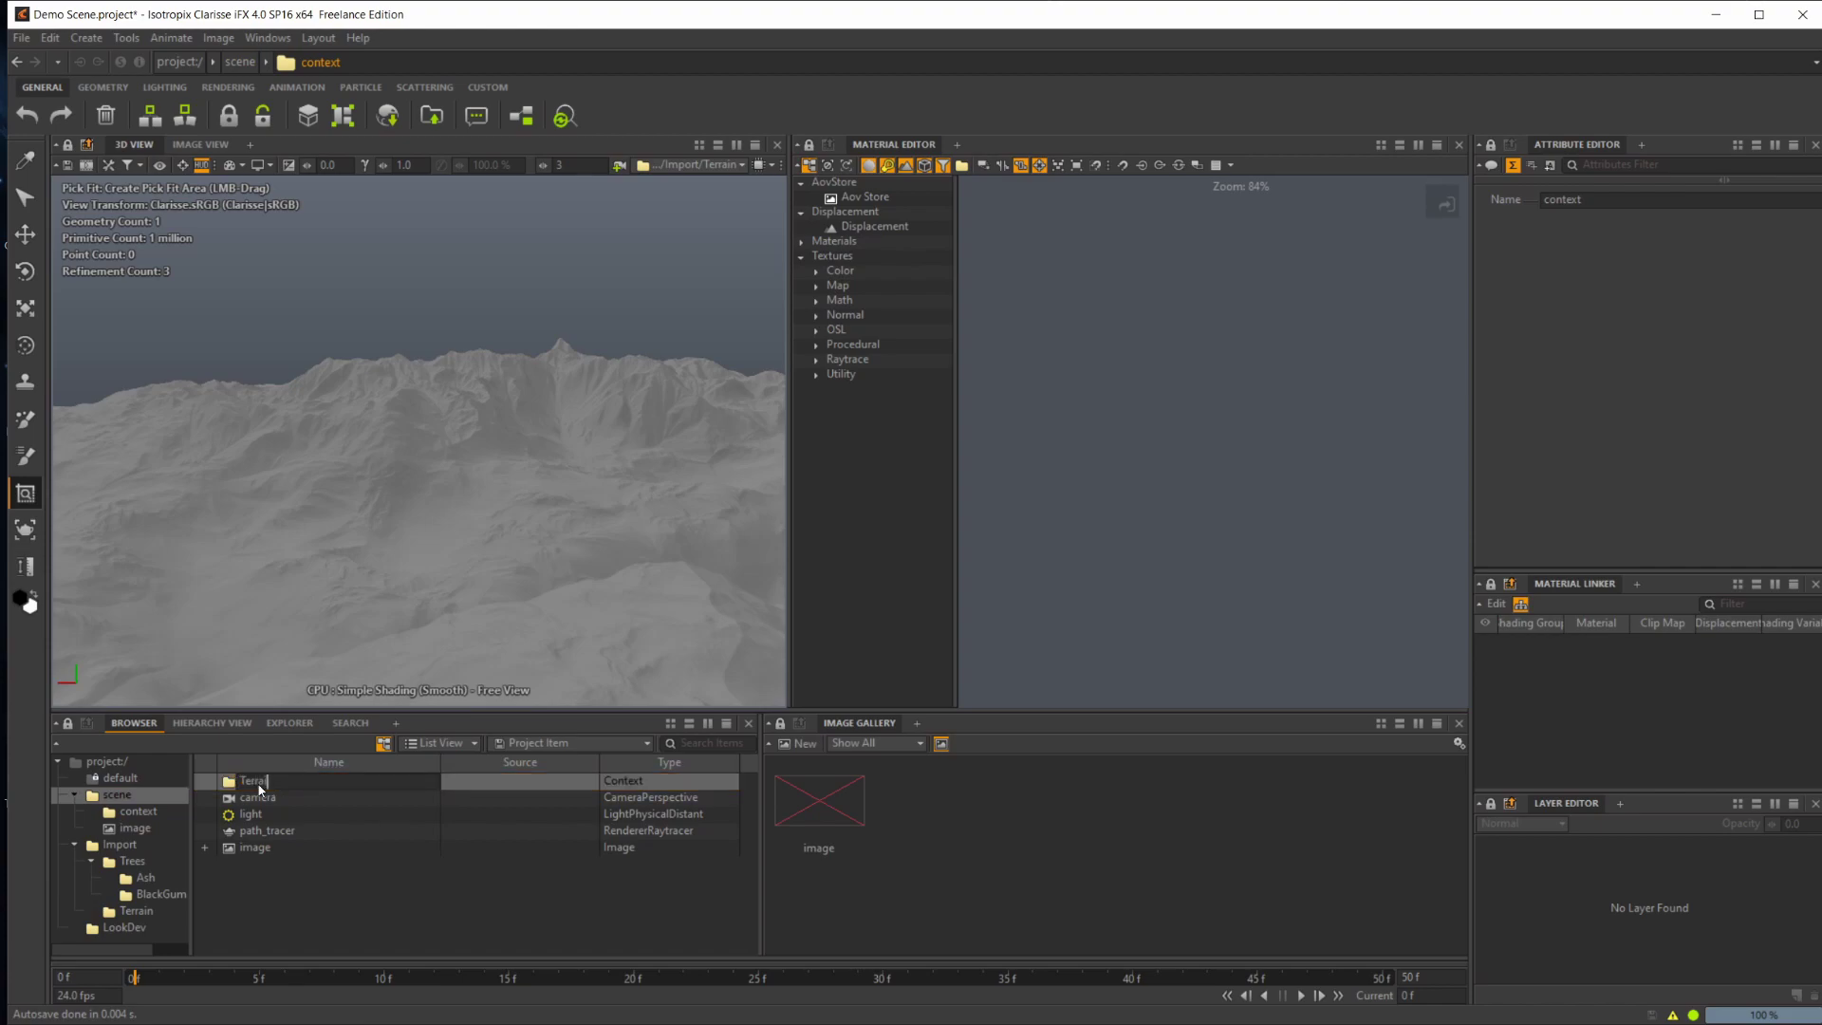
{"action": "type", "text": "n"}
{"action": "key", "text": "Return"}
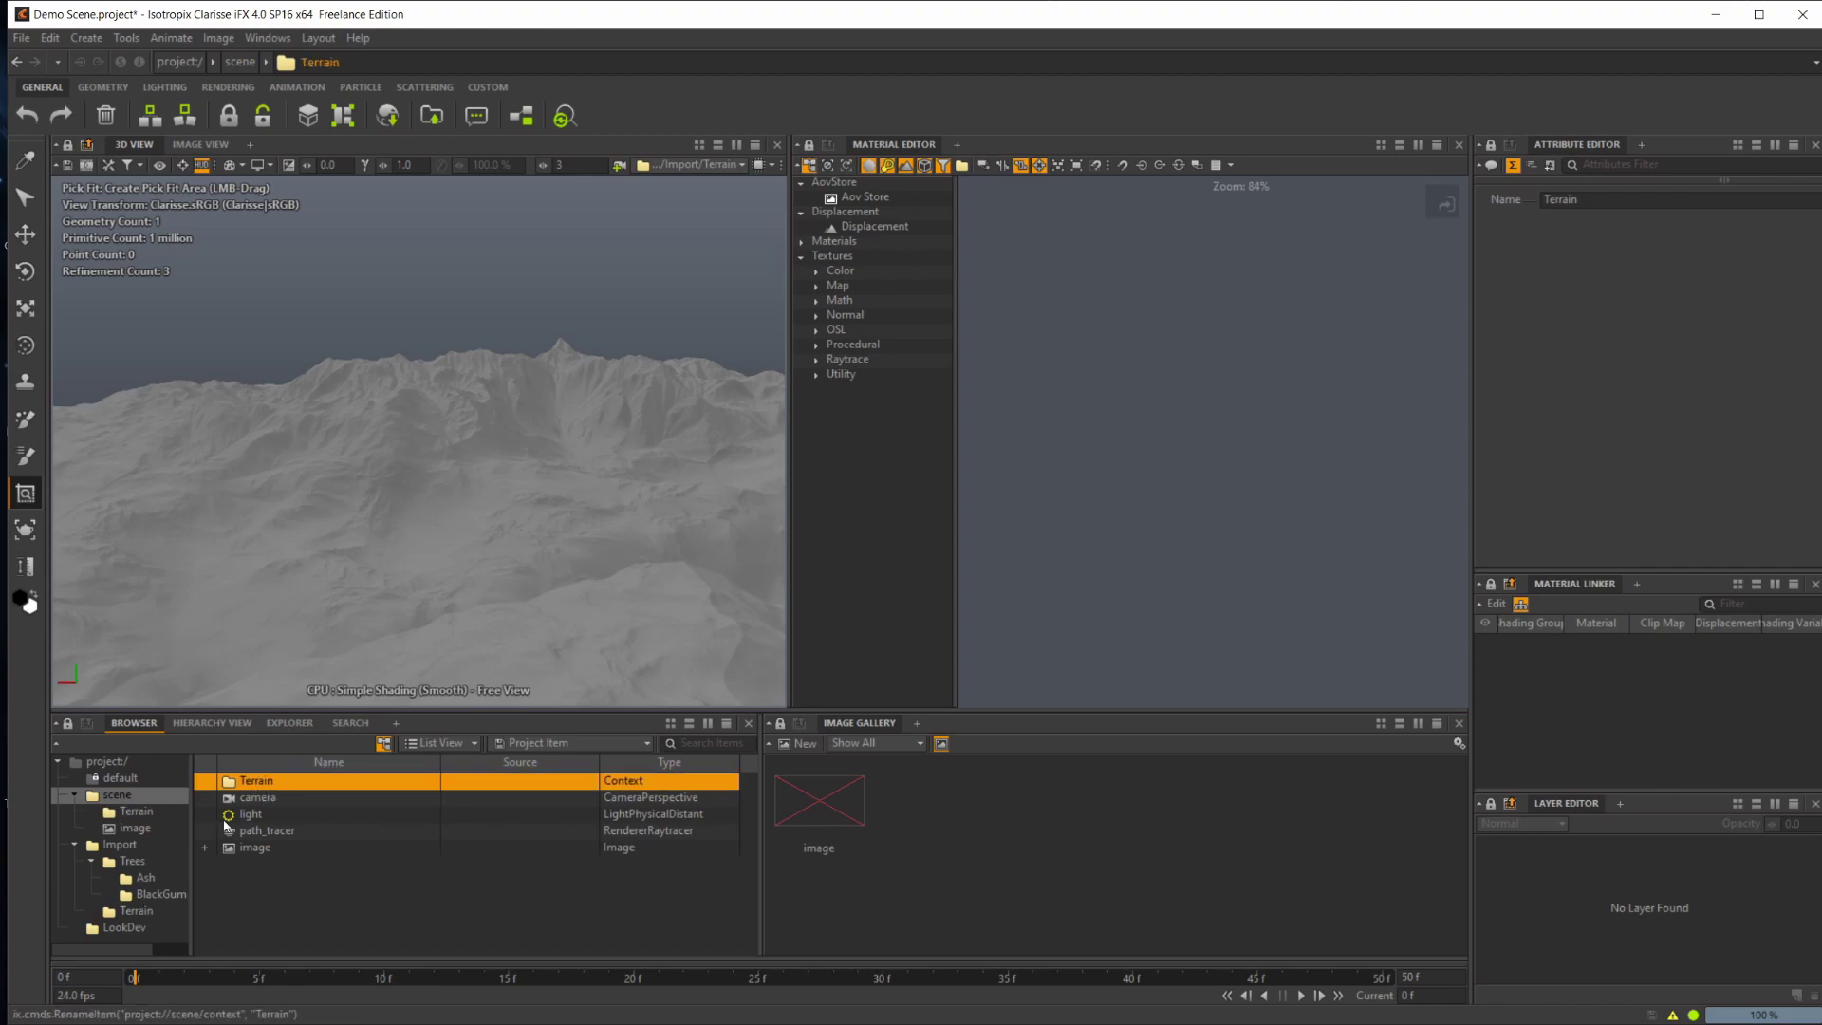
Step: Display the scene context in the 3D view and create an instance of the imported Terrain geometry in the scene's Terrain context
{"action": "left_click", "coordinate": [129, 795]}
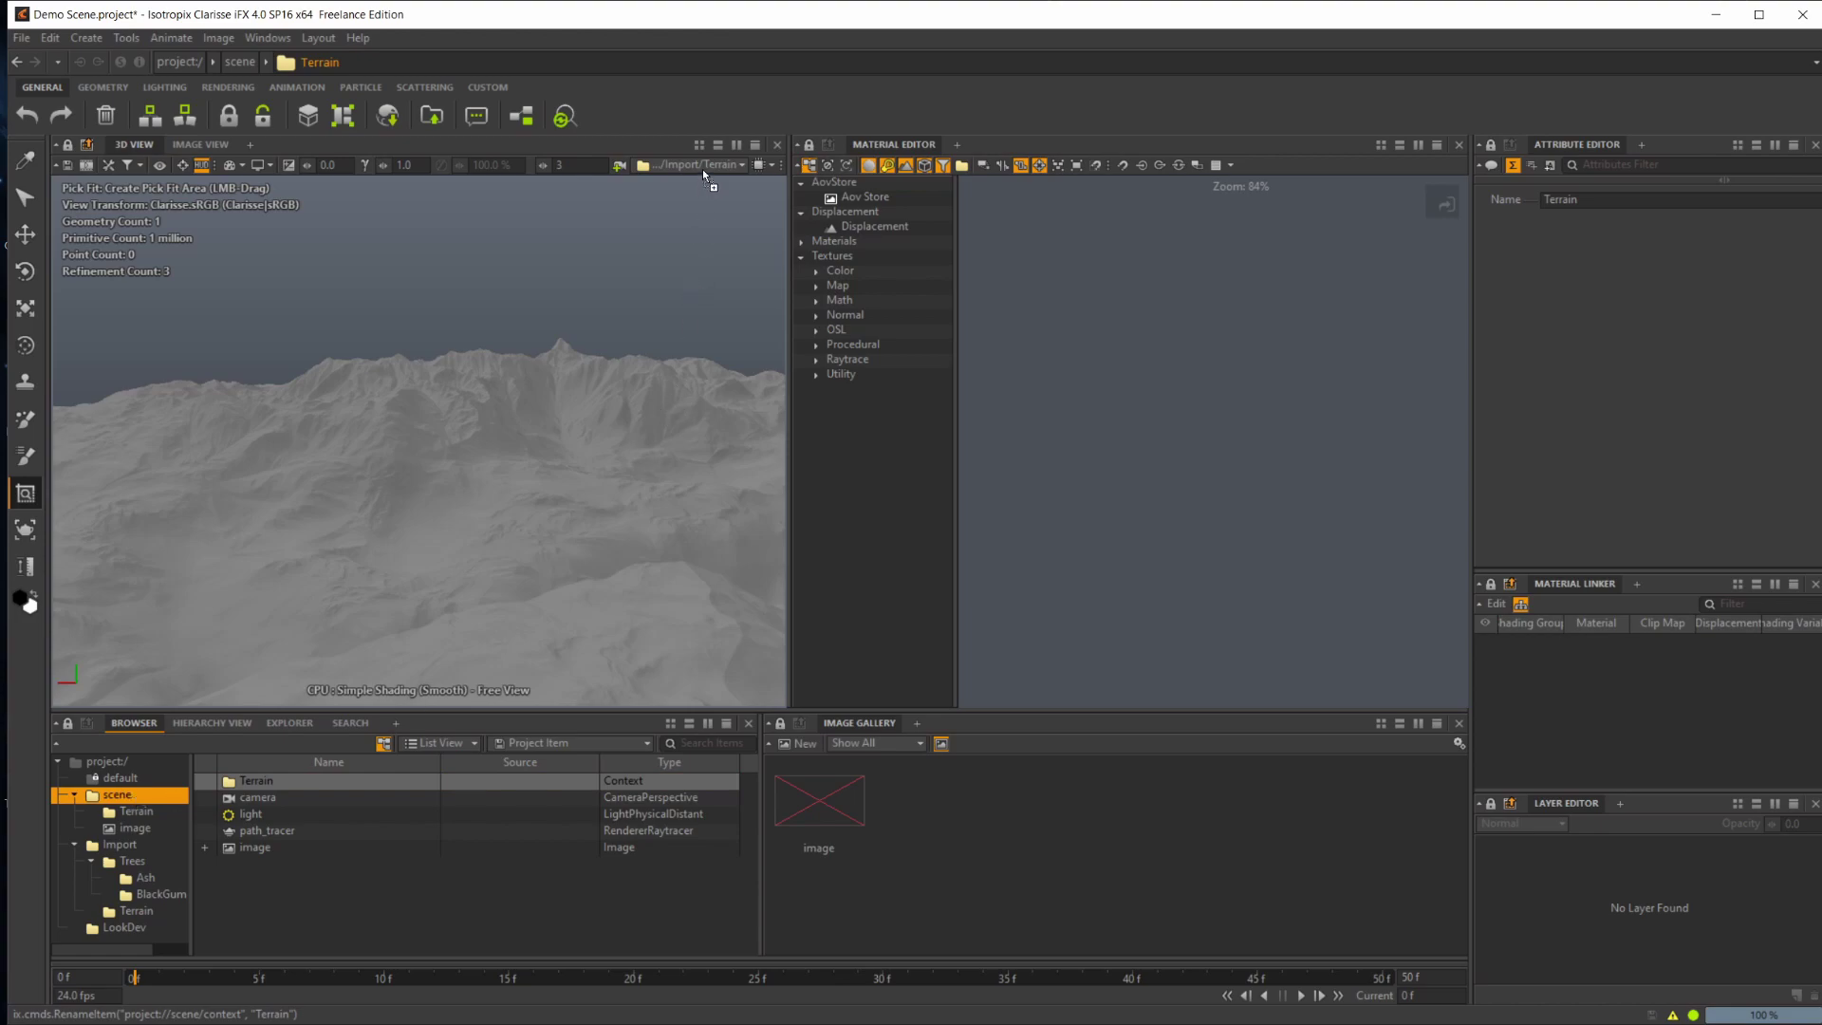
{"action": "left_click_drag", "start_coordinate": [702, 171], "coordinate": [703, 167]}
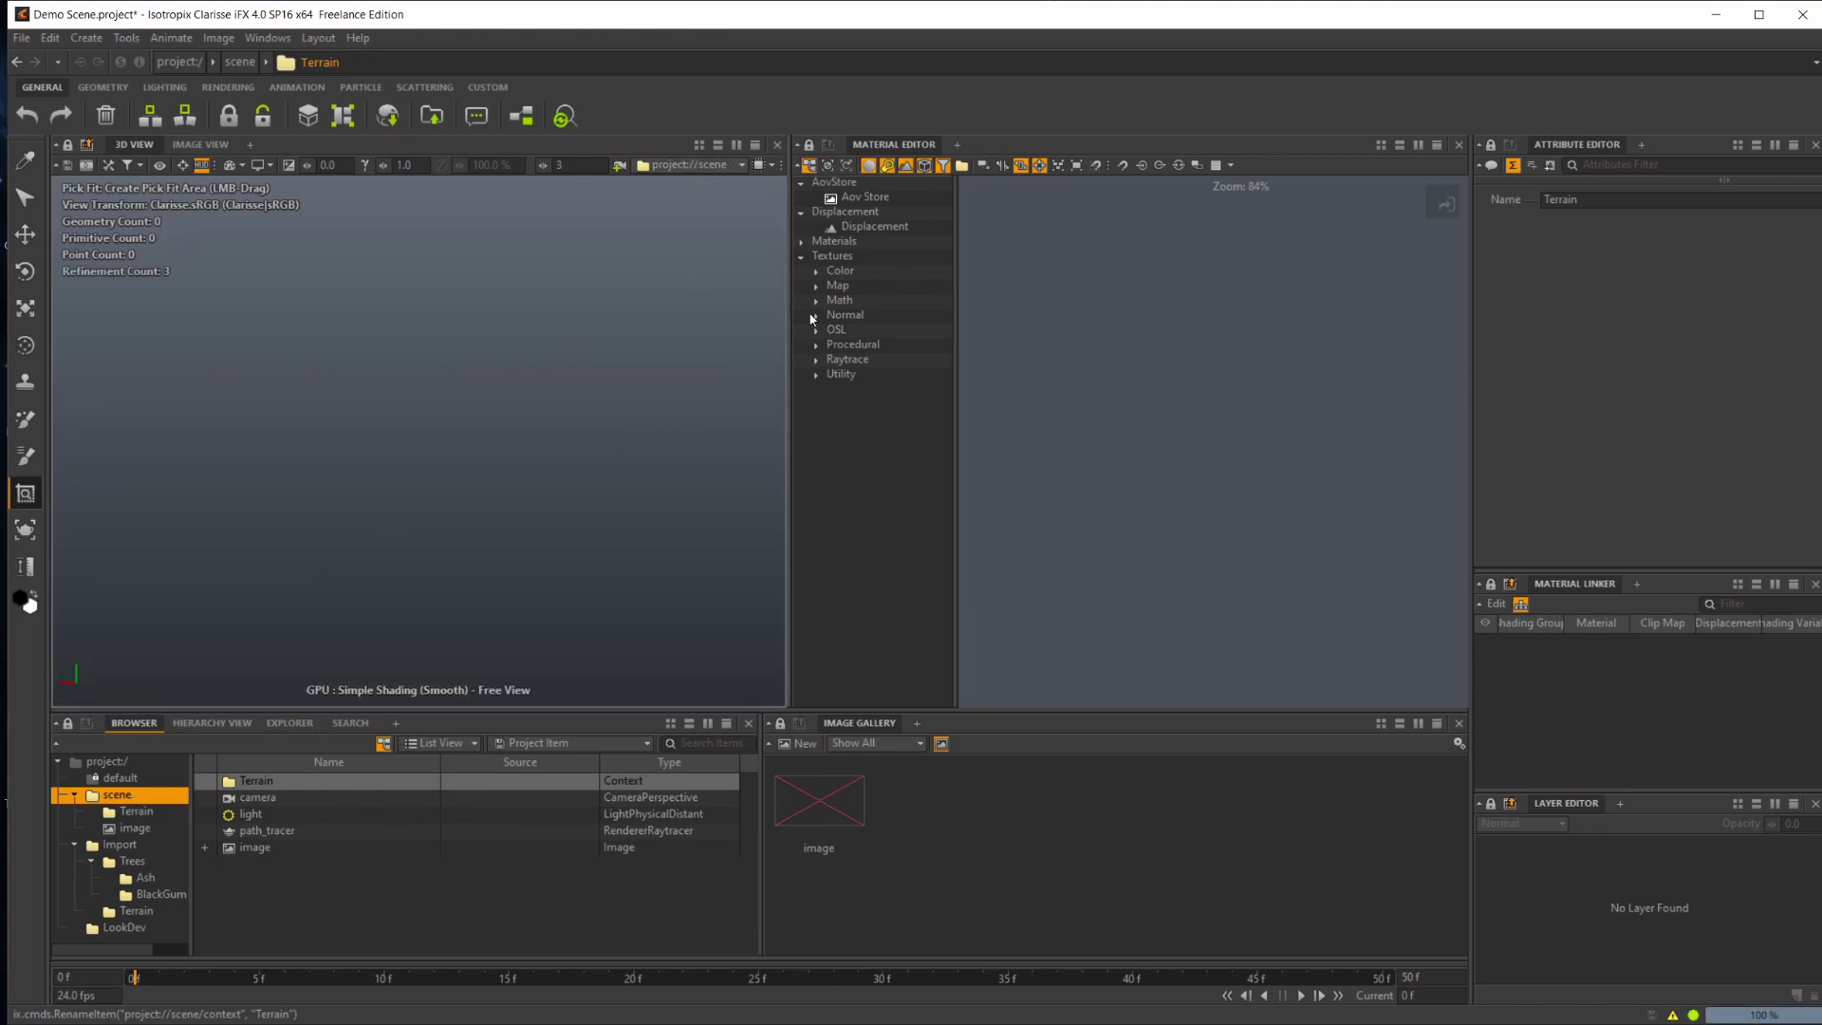
{"action": "left_click", "coordinate": [135, 911]}
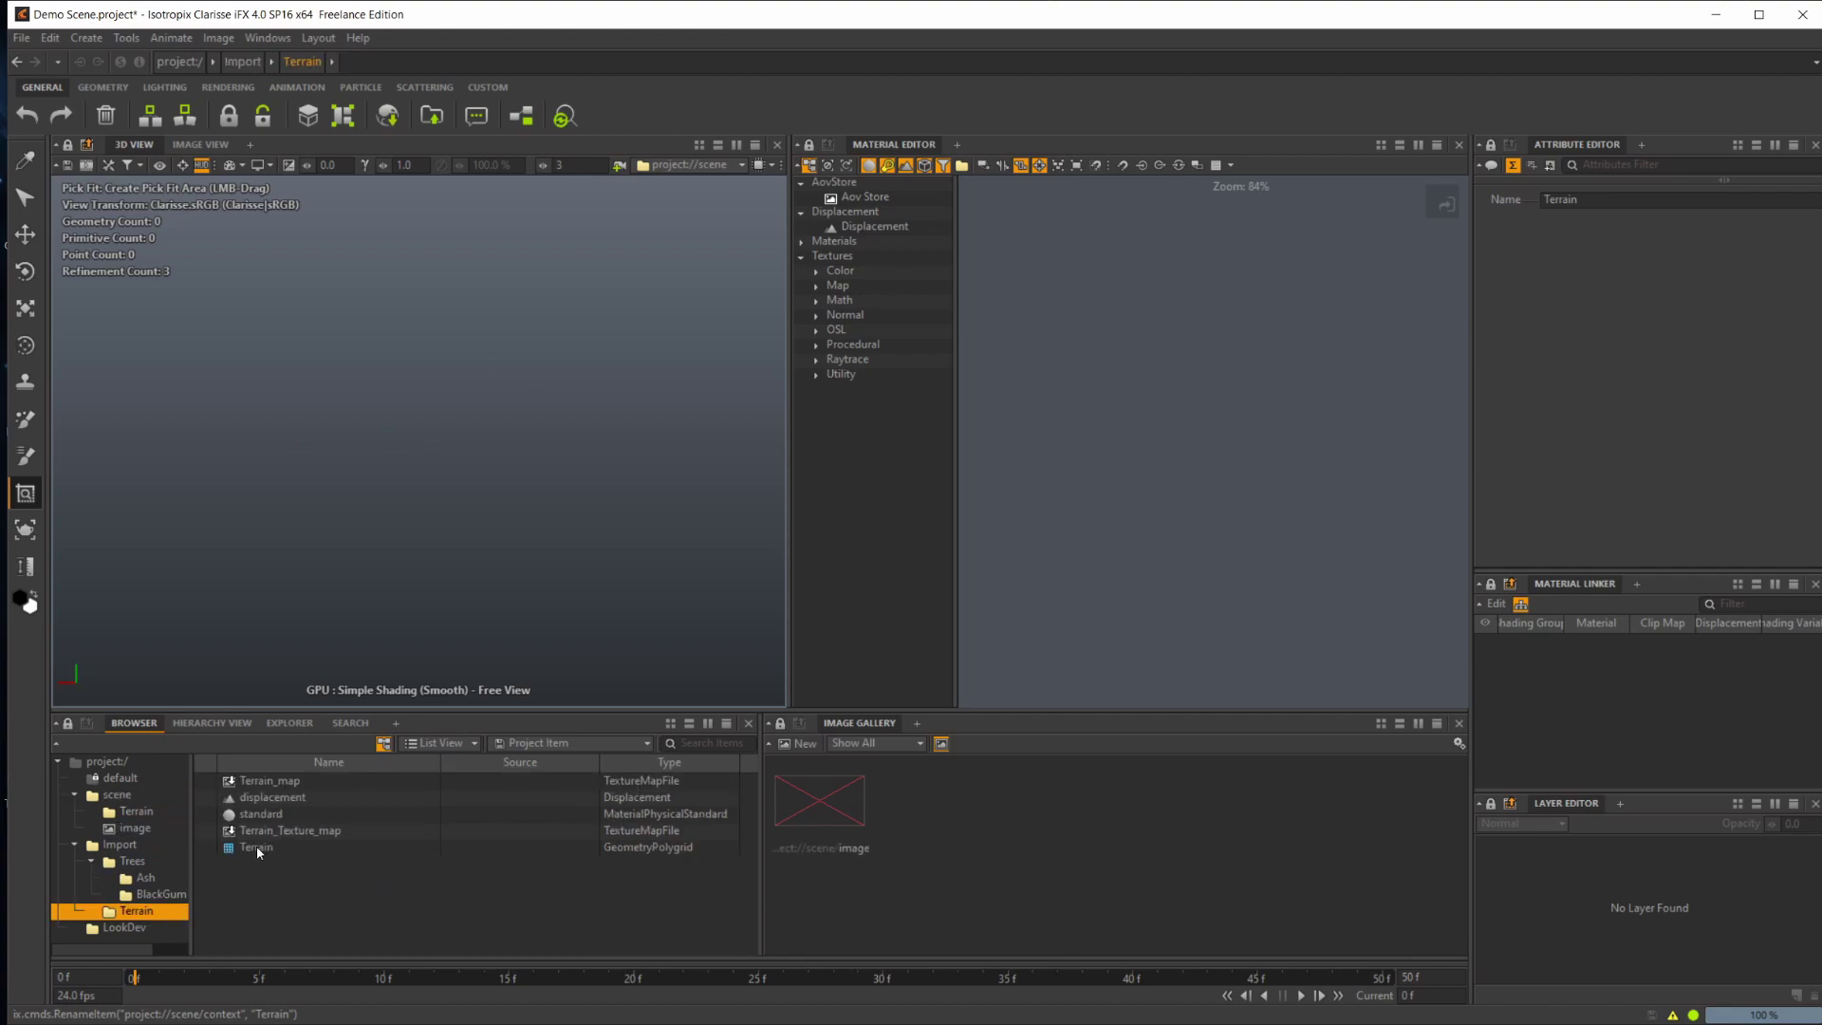
{"action": "right_click_drag", "start_coordinate": [256, 846], "coordinate": [150, 809]}
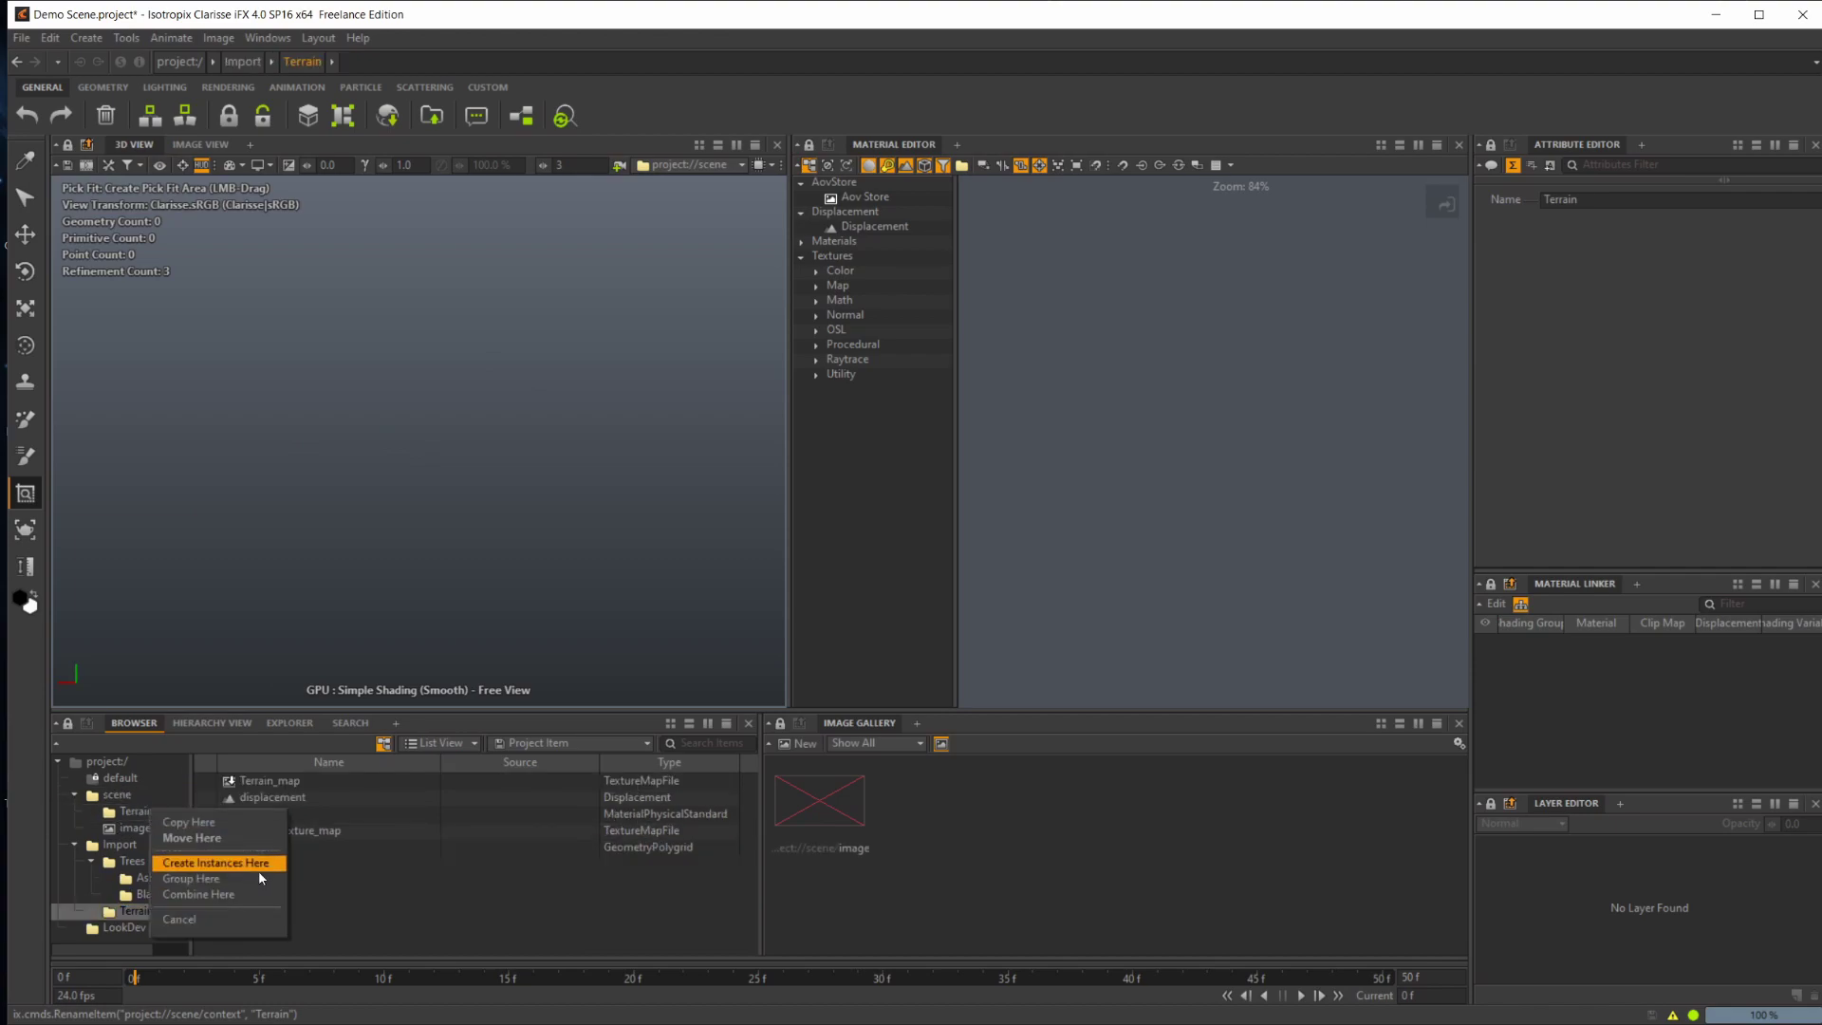
{"action": "left_click", "coordinate": [258, 870]}
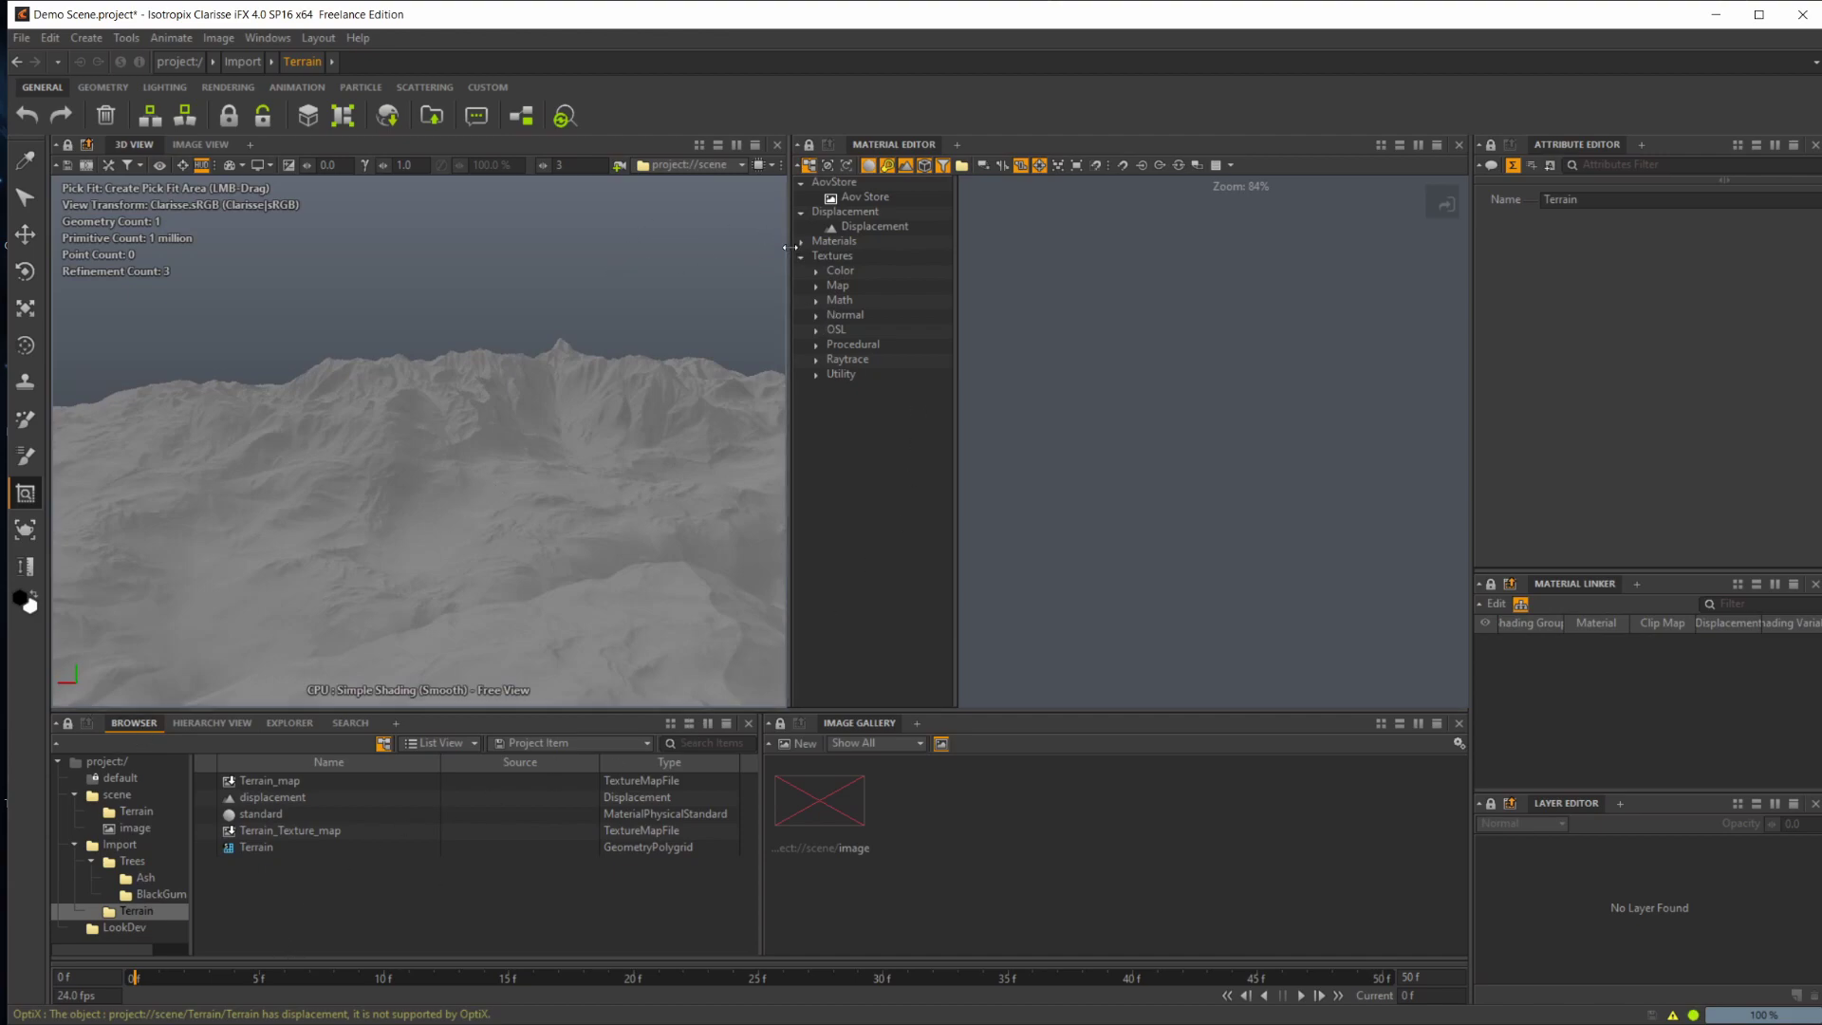
Step: Switch the 3D view's shading to Progressive Rendering, adjust the view's width and inspect the textured terrain
{"action": "left_click_drag", "start_coordinate": [789, 242], "coordinate": [1017, 242]}
{"action": "left_click", "coordinate": [550, 165]}
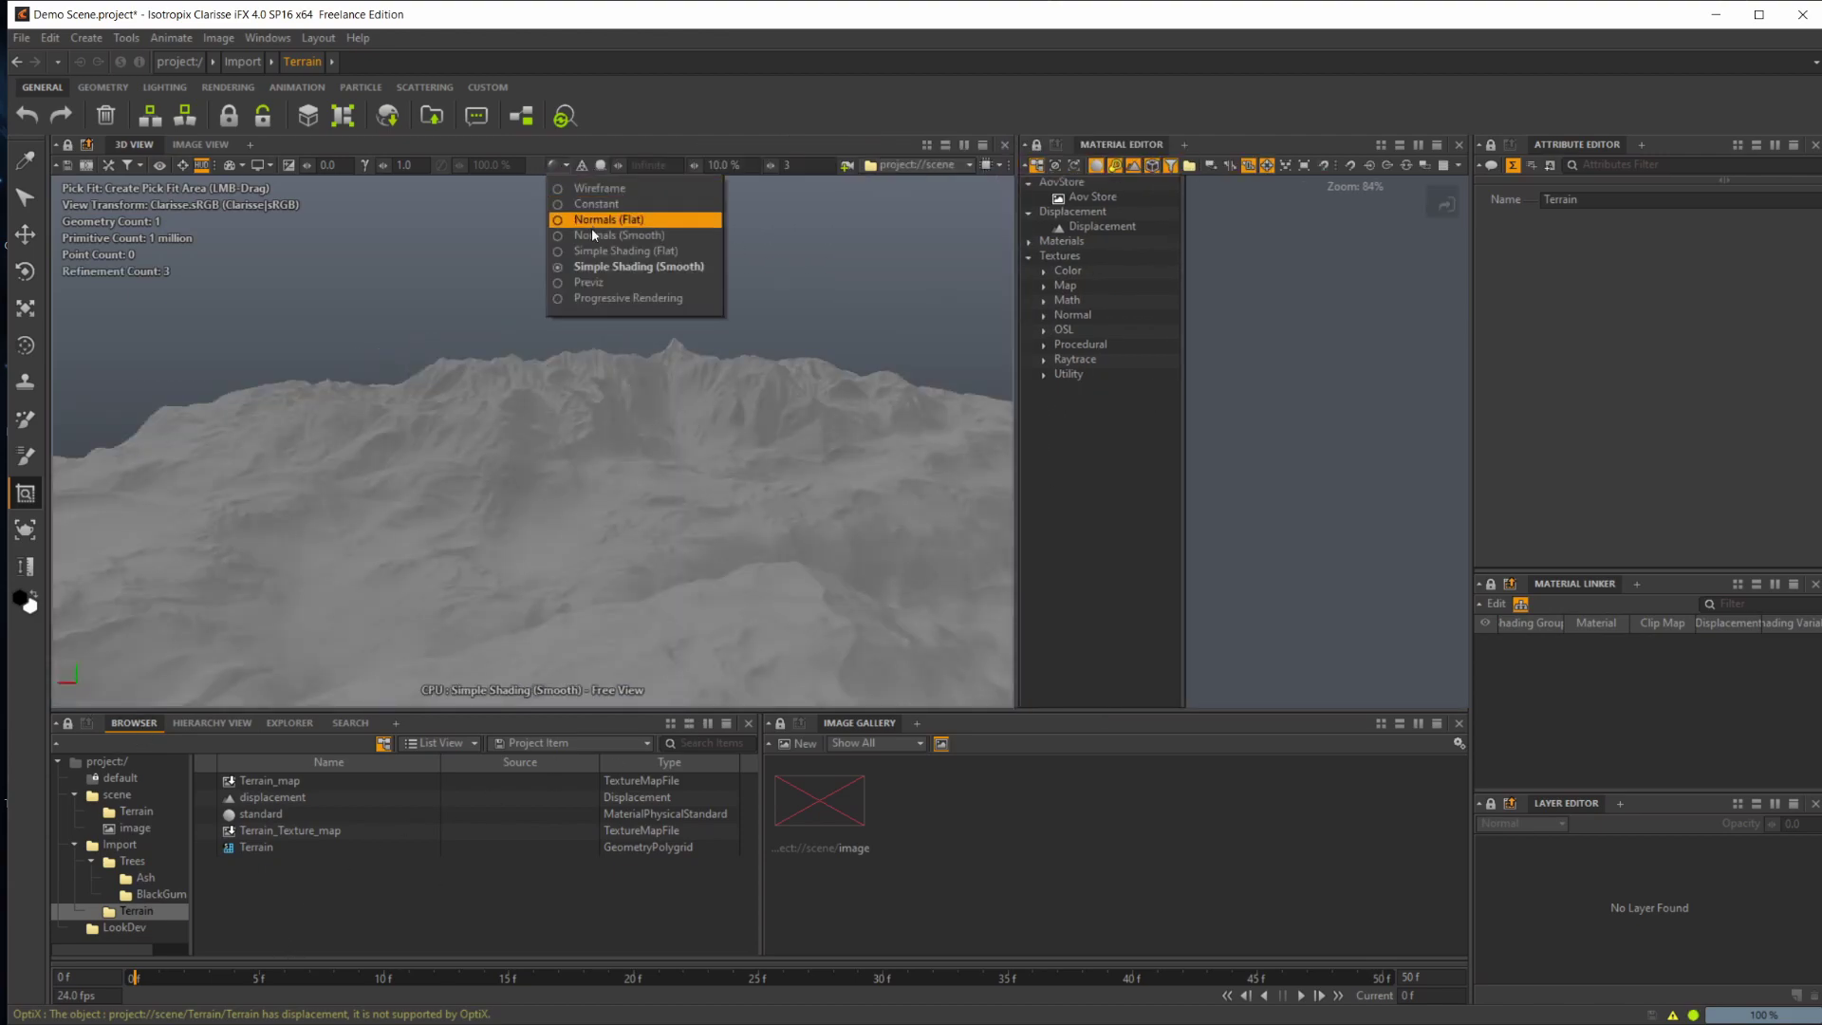
{"action": "left_click", "coordinate": [618, 298]}
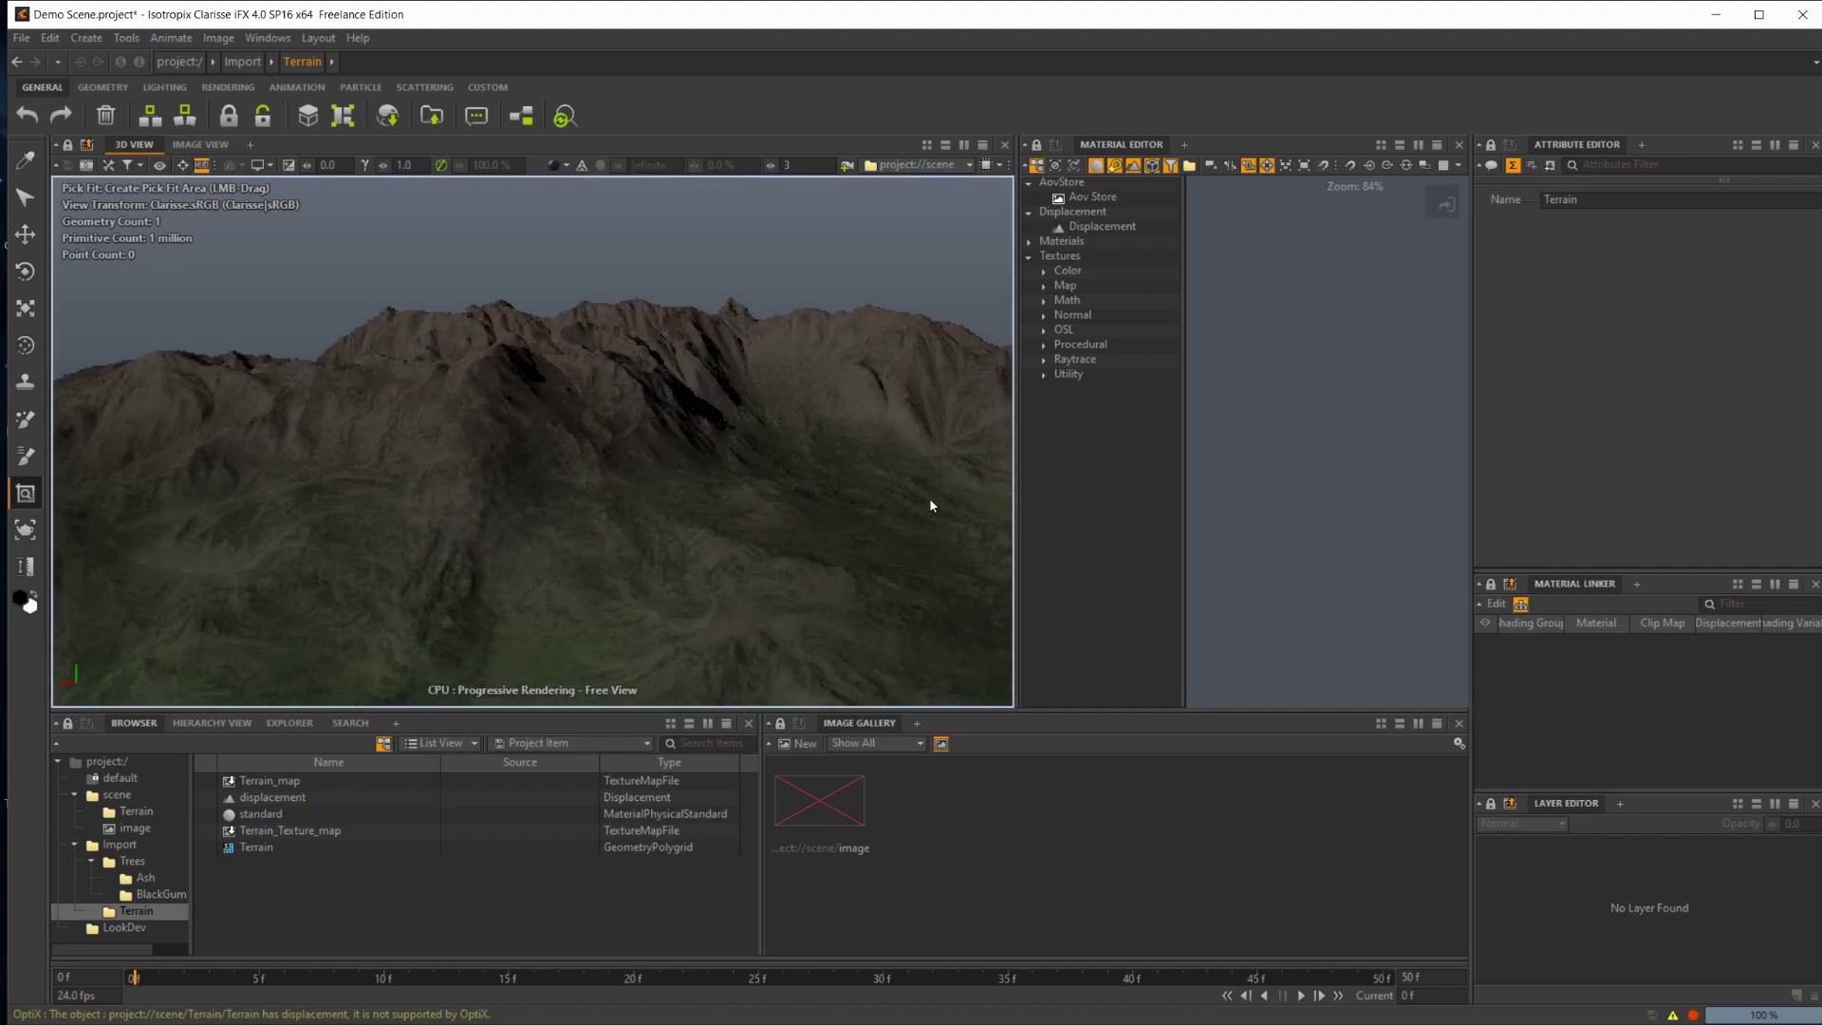
{"action": "left_click_drag", "start_coordinate": [1017, 463], "coordinate": [847, 463]}
{"action": "scroll", "coordinate": [580, 470], "scroll_direction": "down", "scroll_amount": 2}
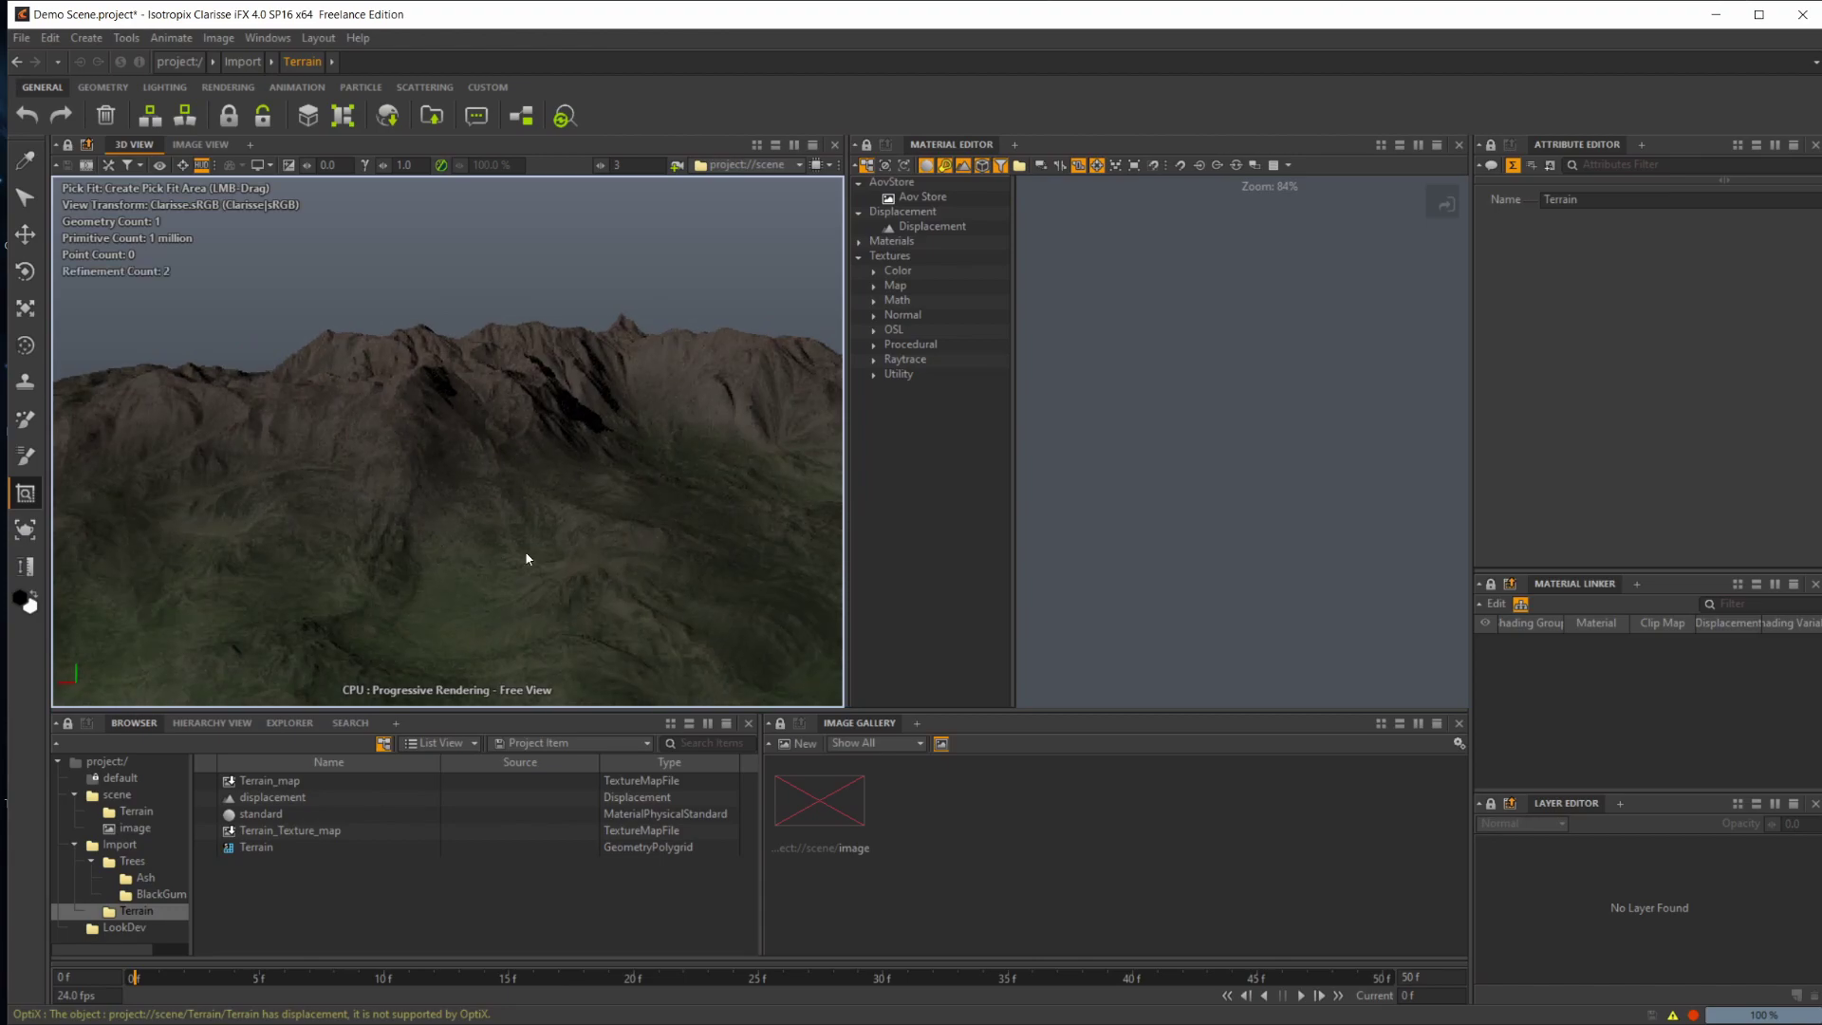
{"action": "scroll", "coordinate": [467, 550], "scroll_direction": "up", "scroll_amount": 2}
{"action": "scroll", "coordinate": [424, 551], "scroll_direction": "up", "scroll_amount": 2}
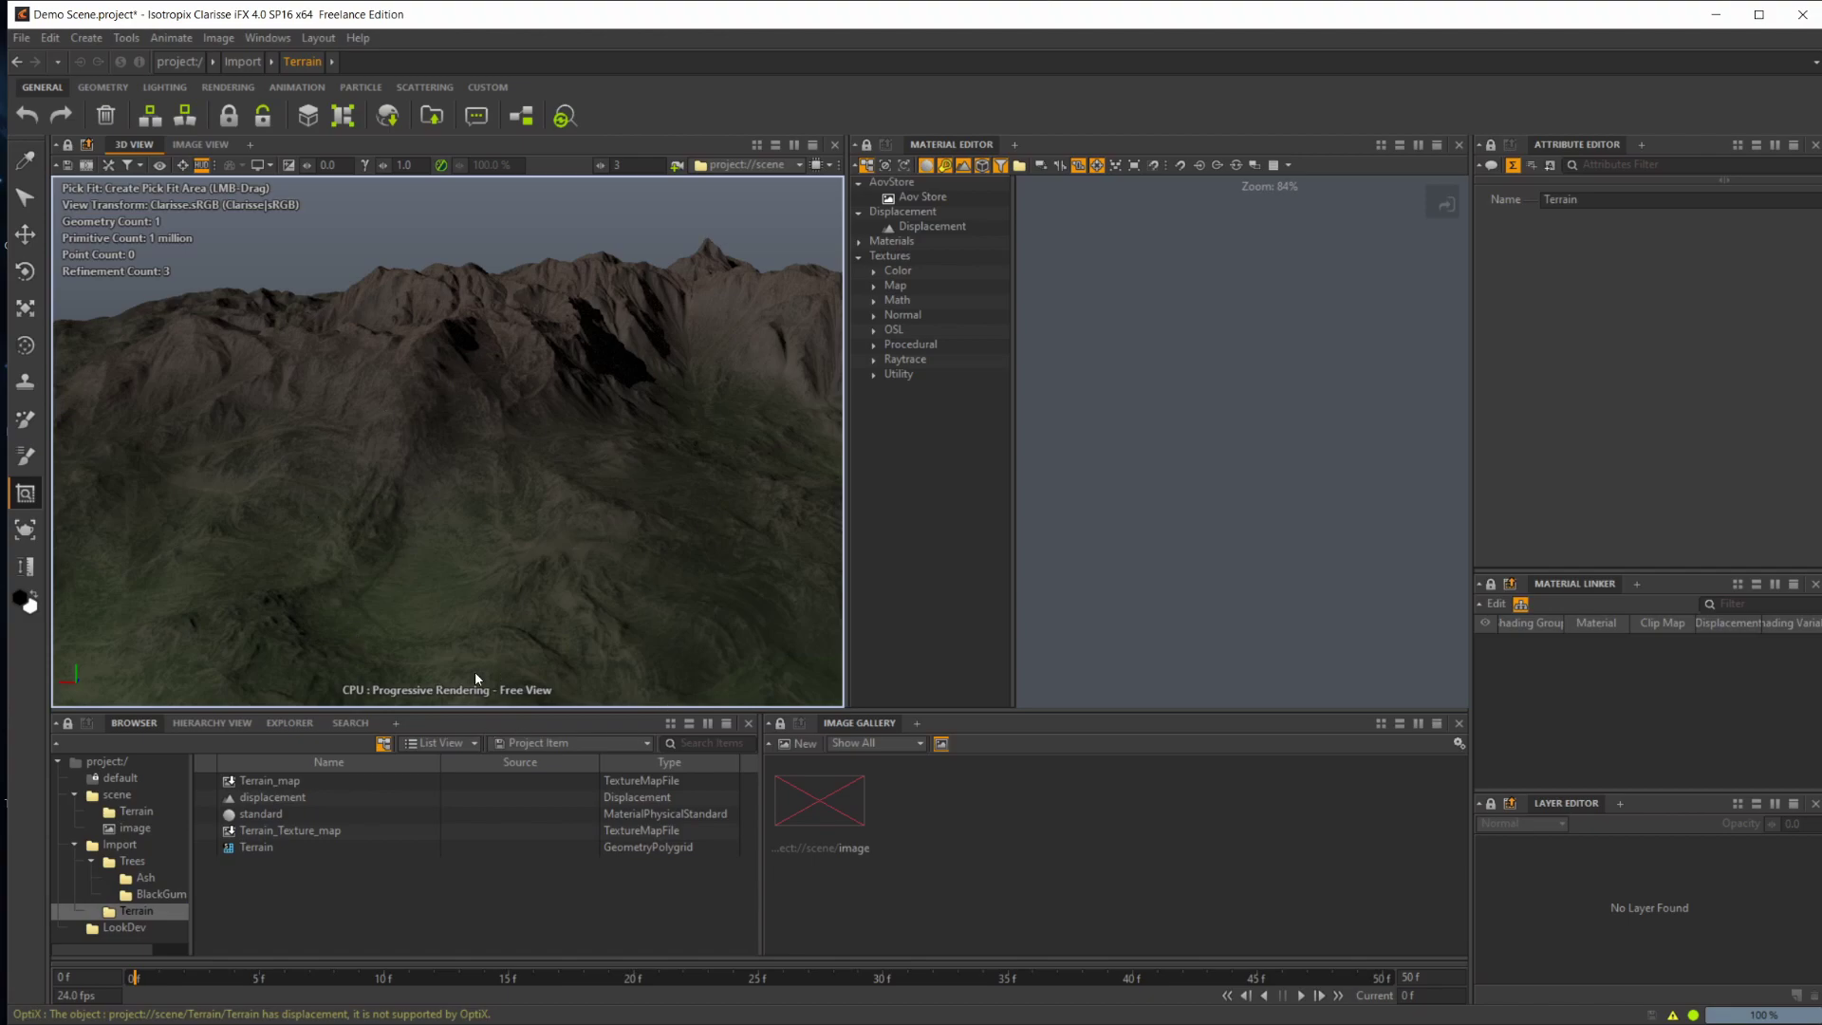
Step: Create a Scatterer in the scene's Terrain context and bring its node into view in the material editor
{"action": "left_click", "coordinate": [135, 812]}
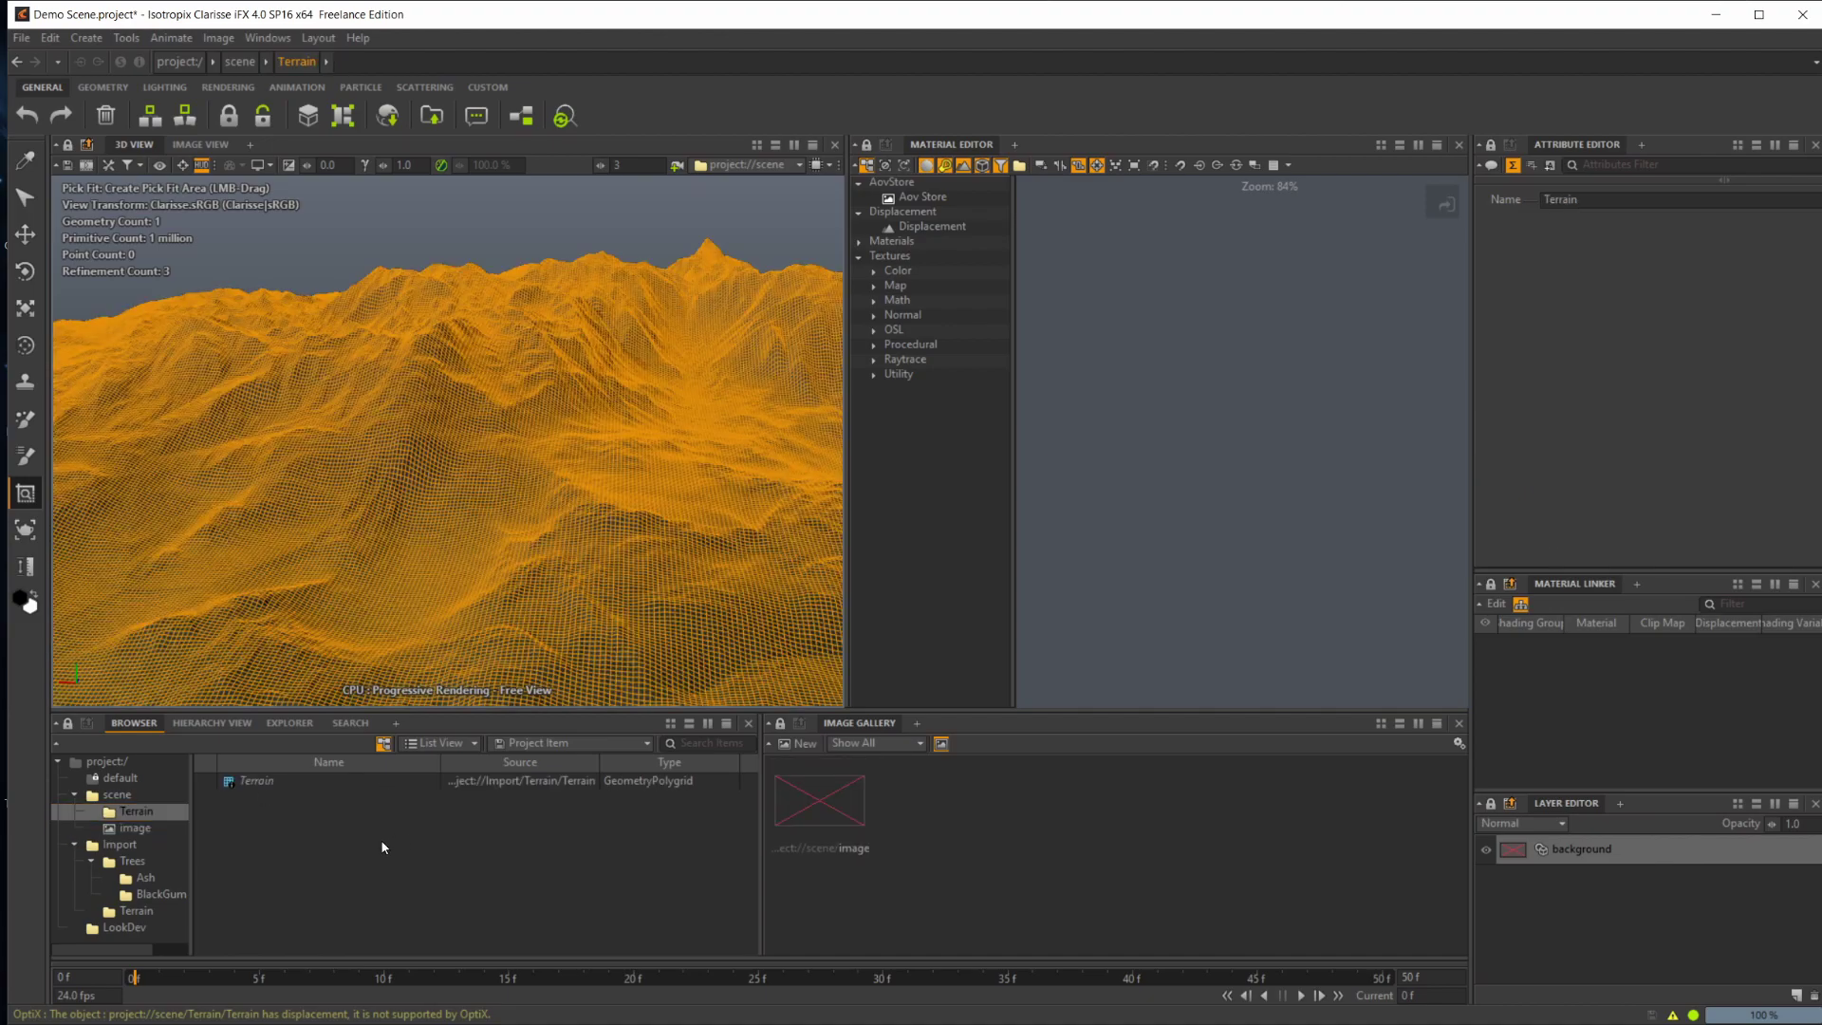
{"action": "right_click", "coordinate": [380, 839]}
{"action": "type", "text": "scatt"}
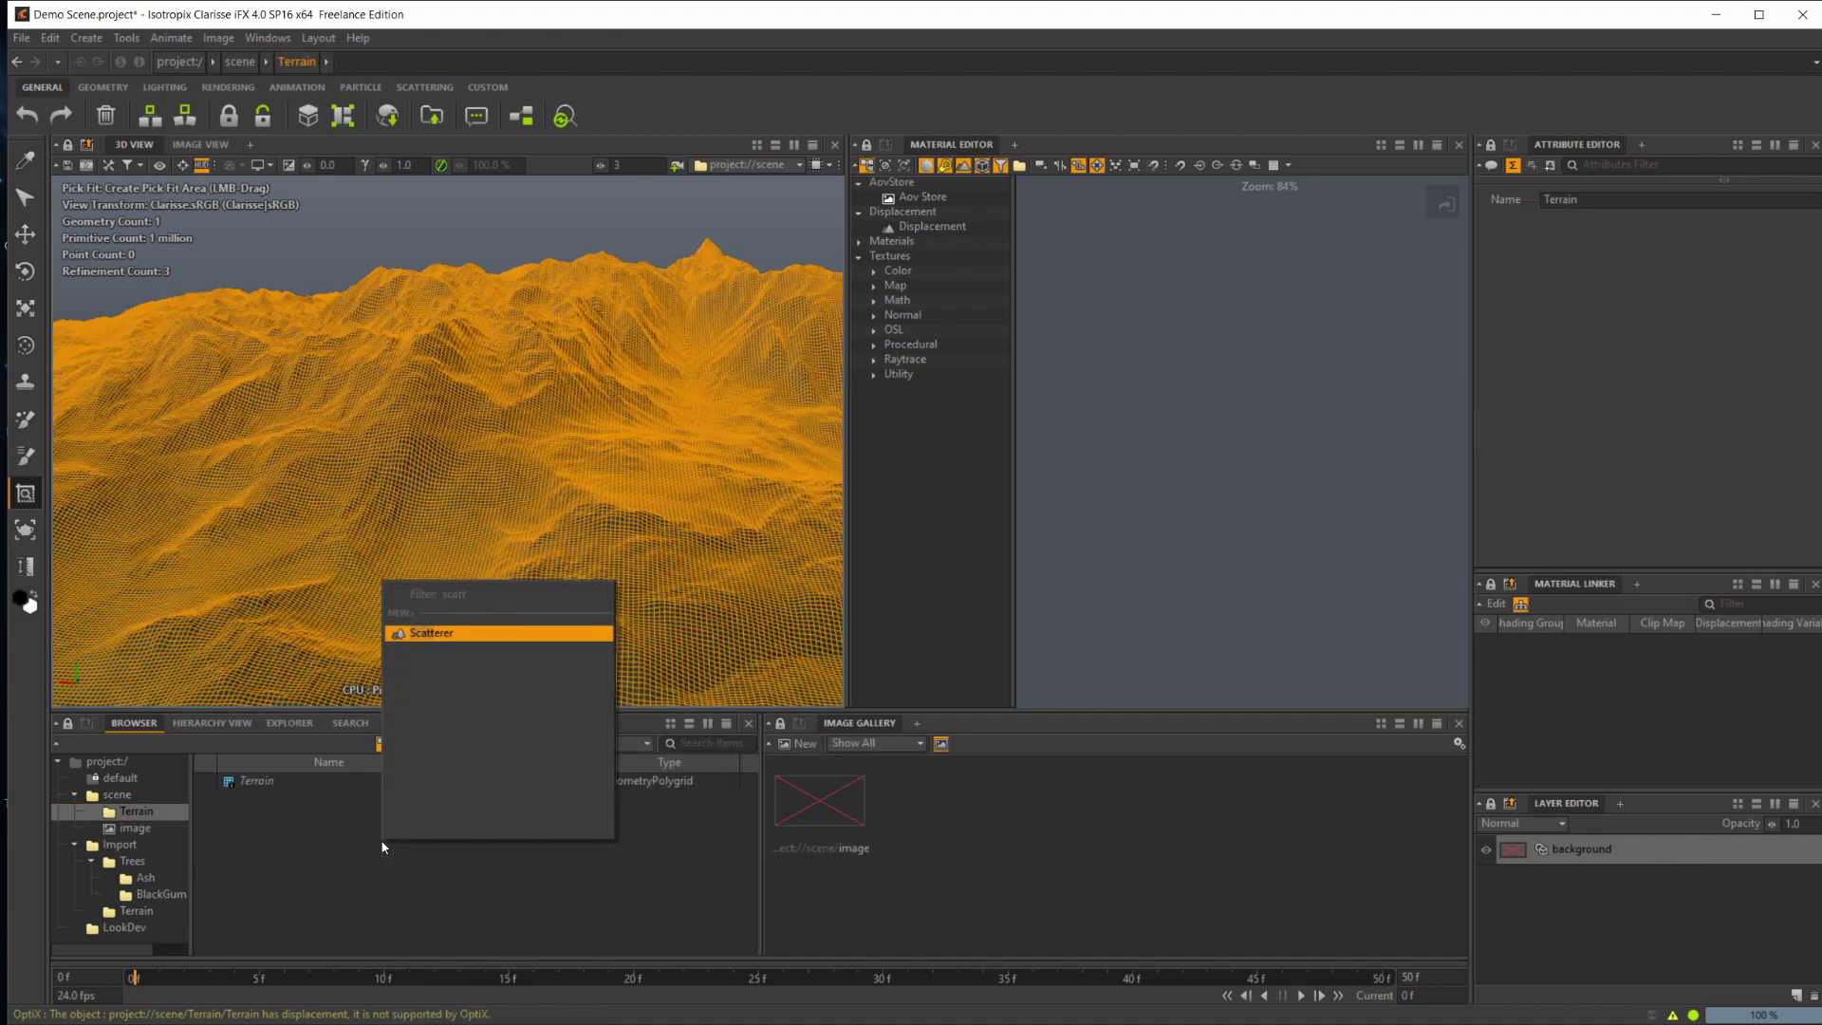
{"action": "key", "text": "Return"}
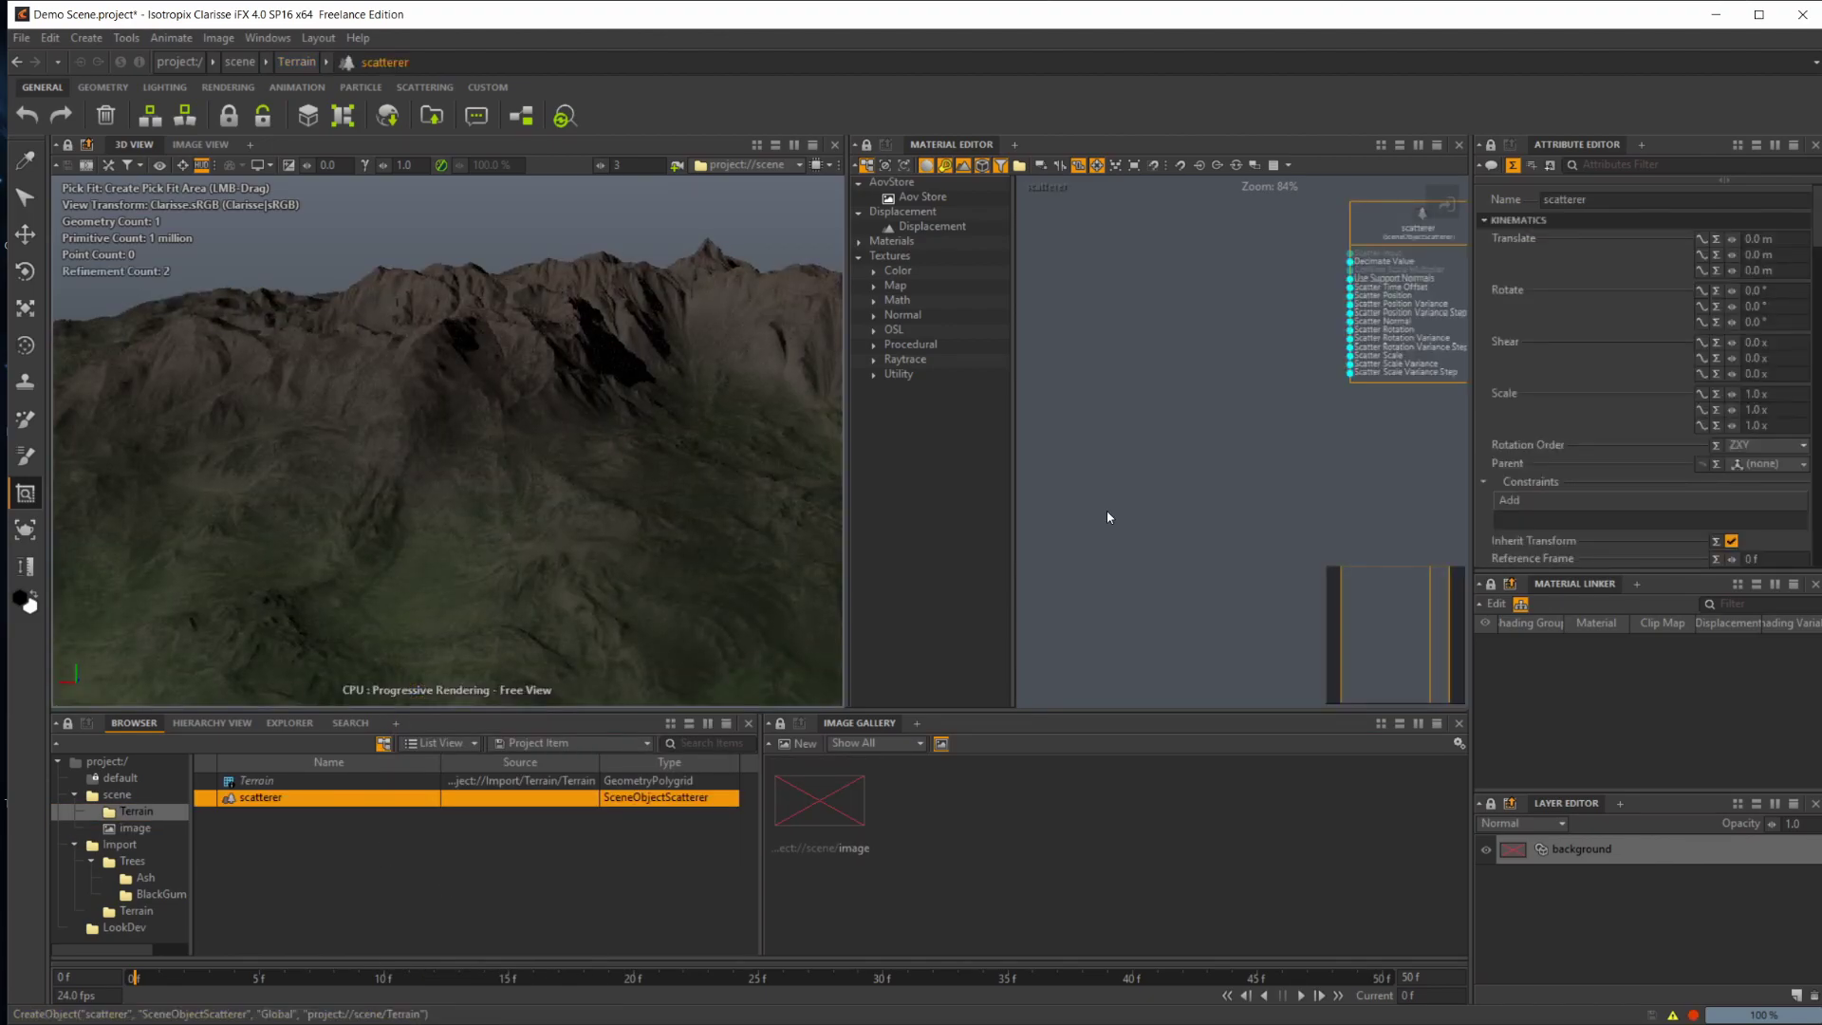
{"action": "middle_click_drag", "start_coordinate": [1261, 441], "coordinate": [1162, 501]}
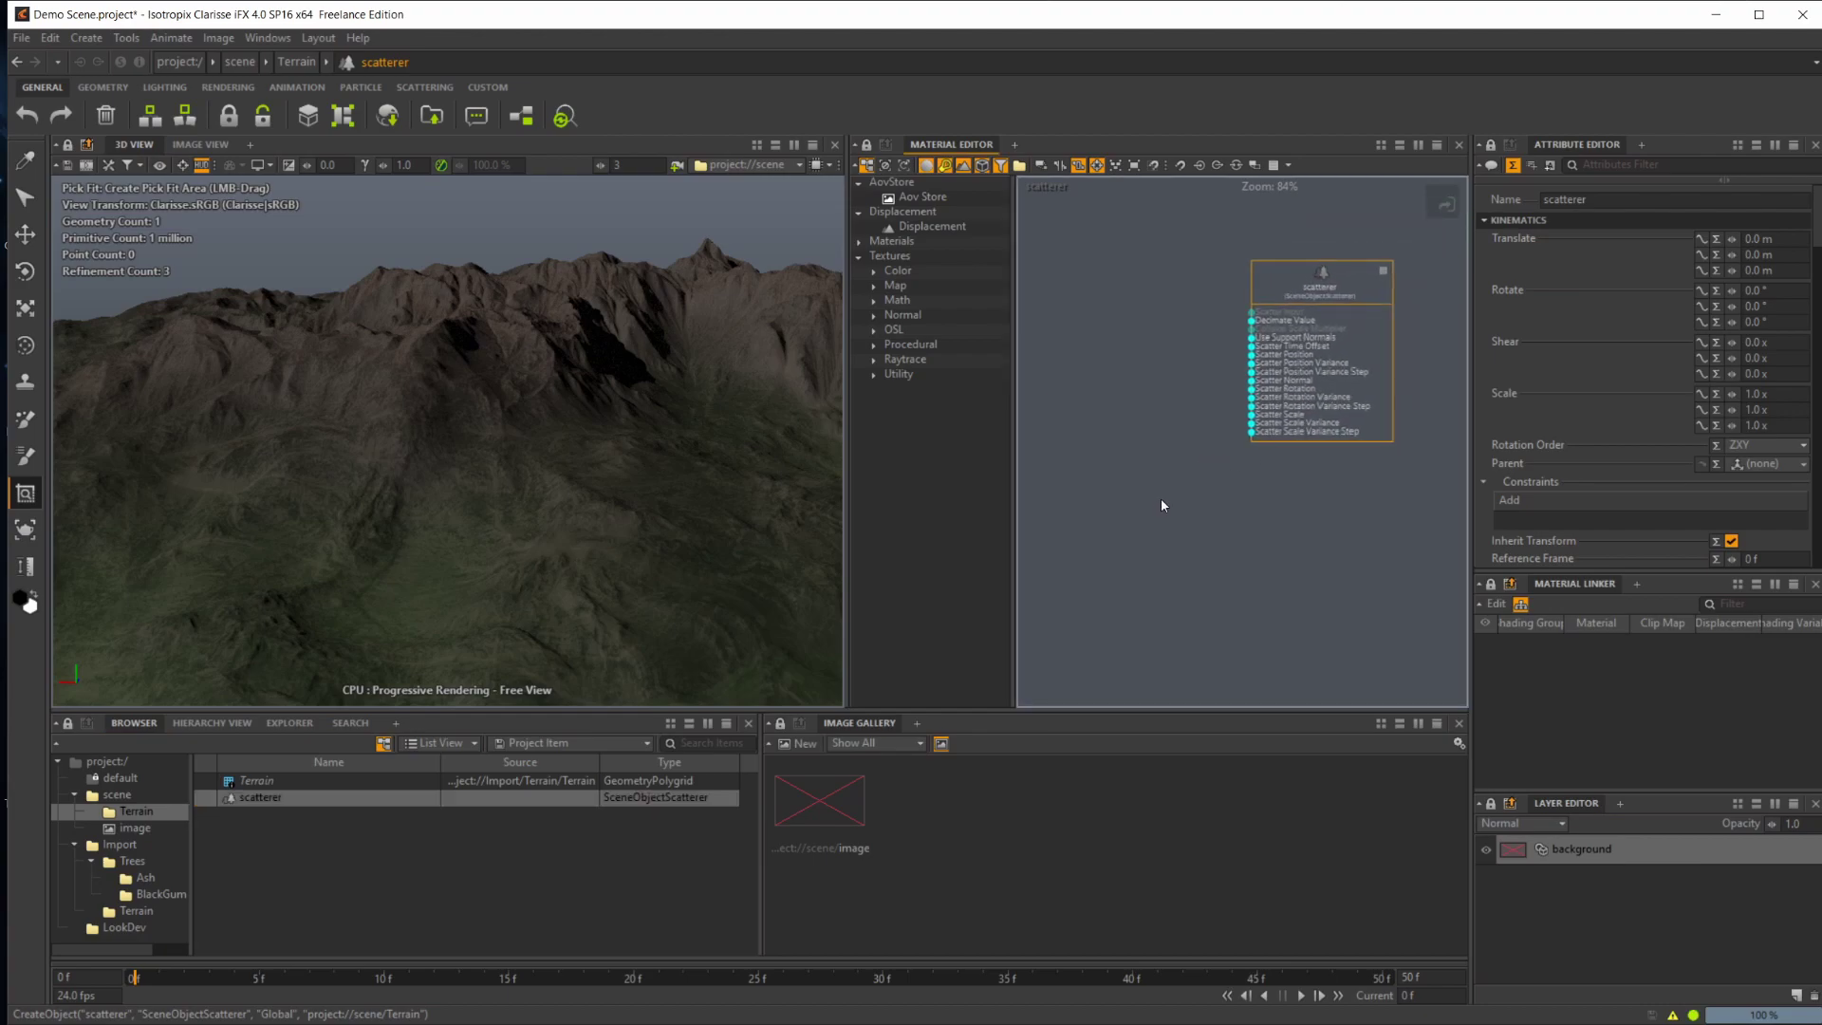
Step: Create a geometry Point Cloud in the scene's Terrain context and rename it Tree_PC
{"action": "right_click", "coordinate": [351, 859]}
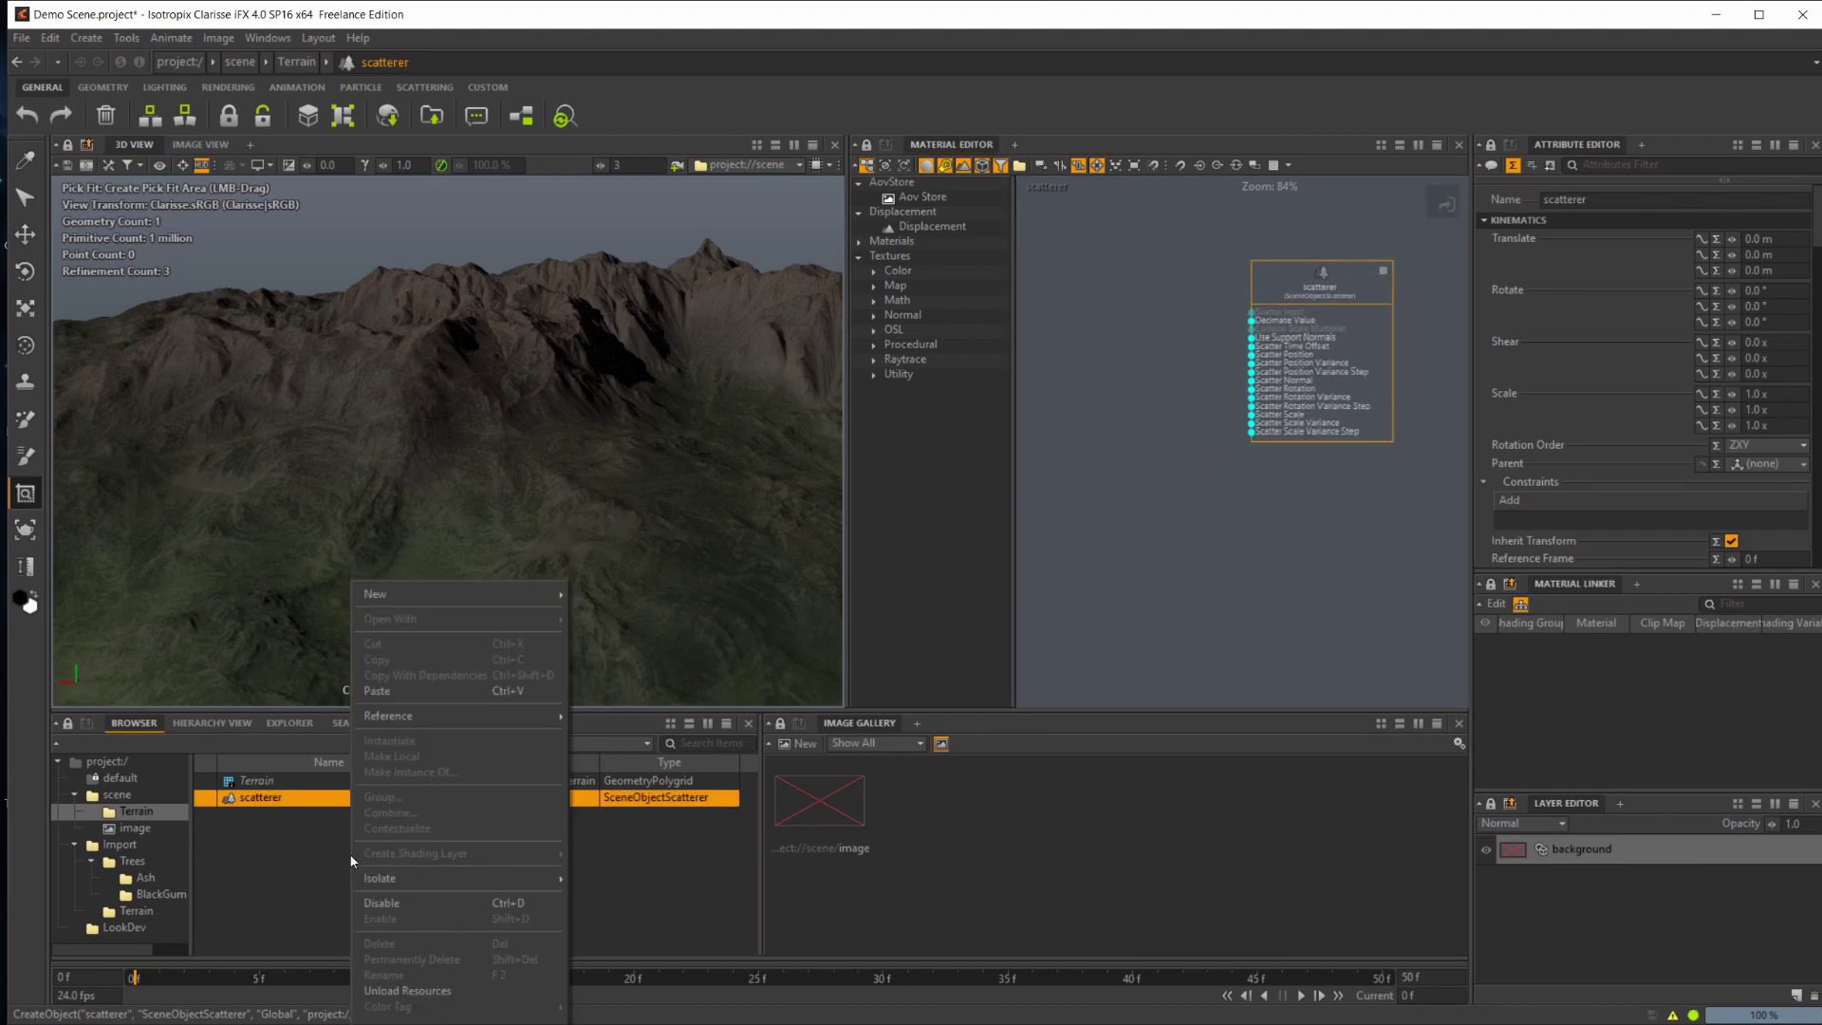
{"action": "type", "text": "point"}
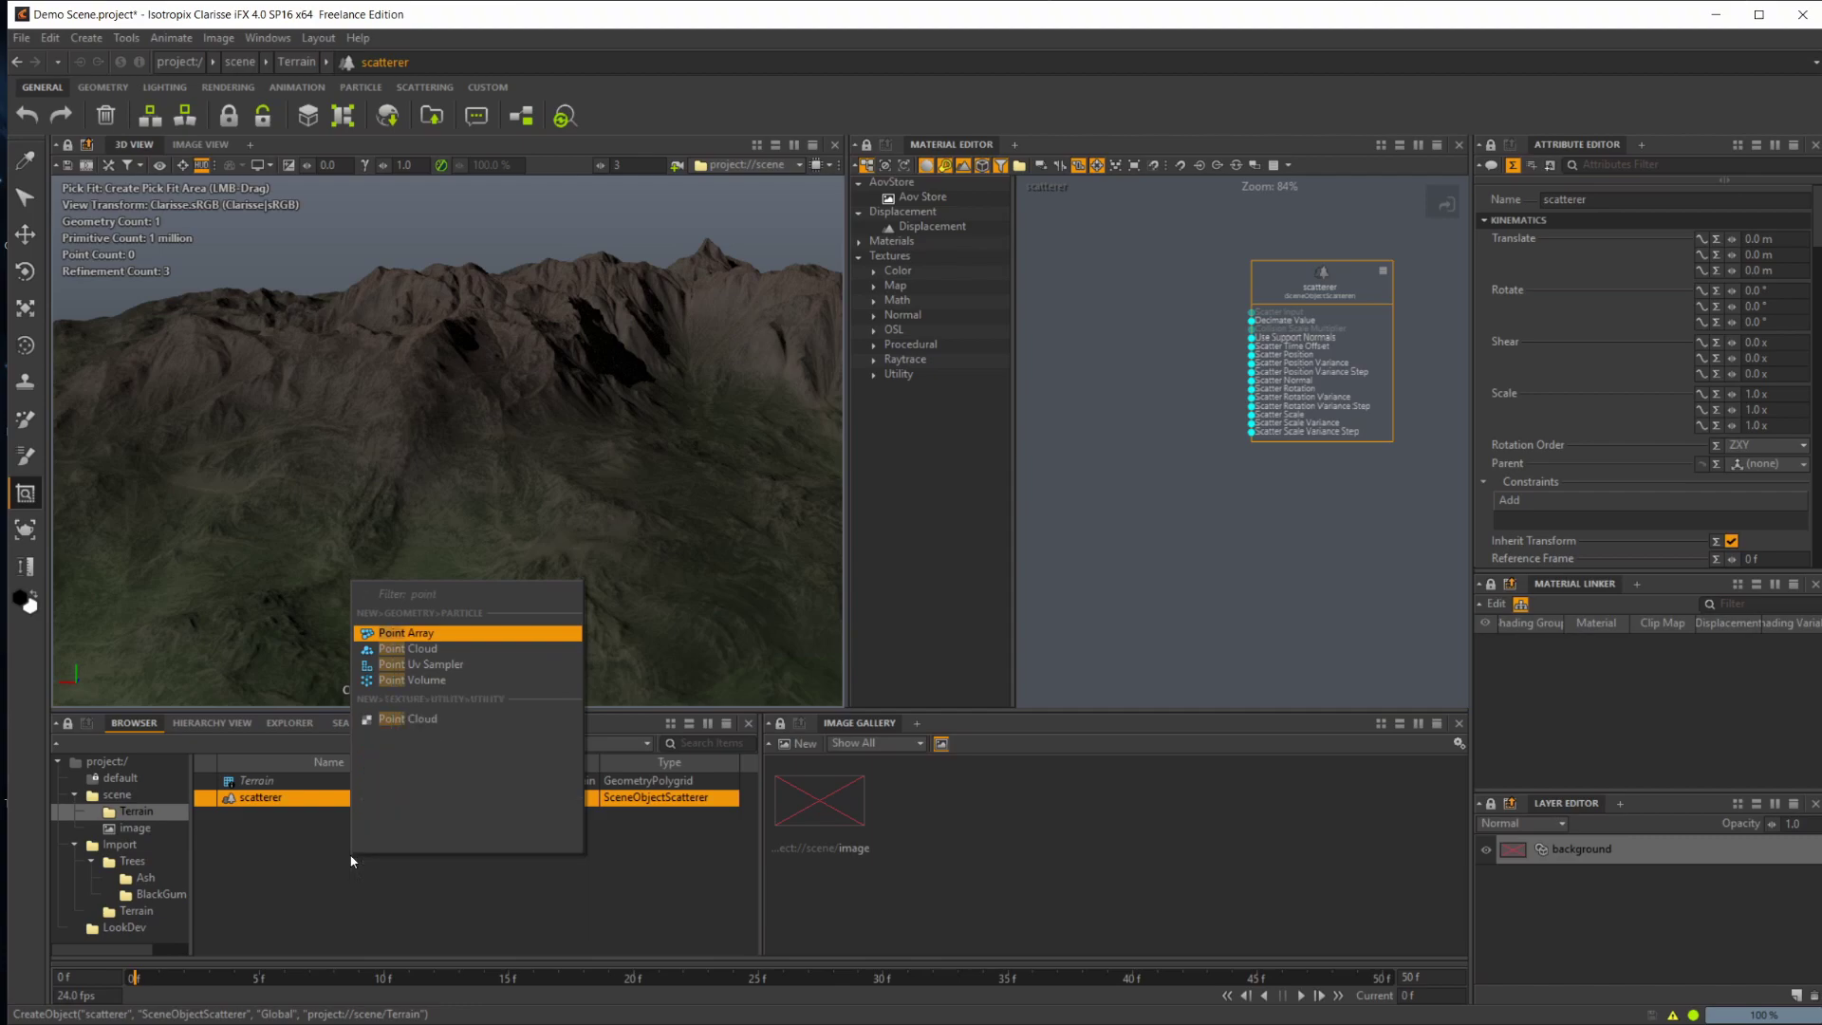
{"action": "key", "text": "Down"}
{"action": "key", "text": "Return"}
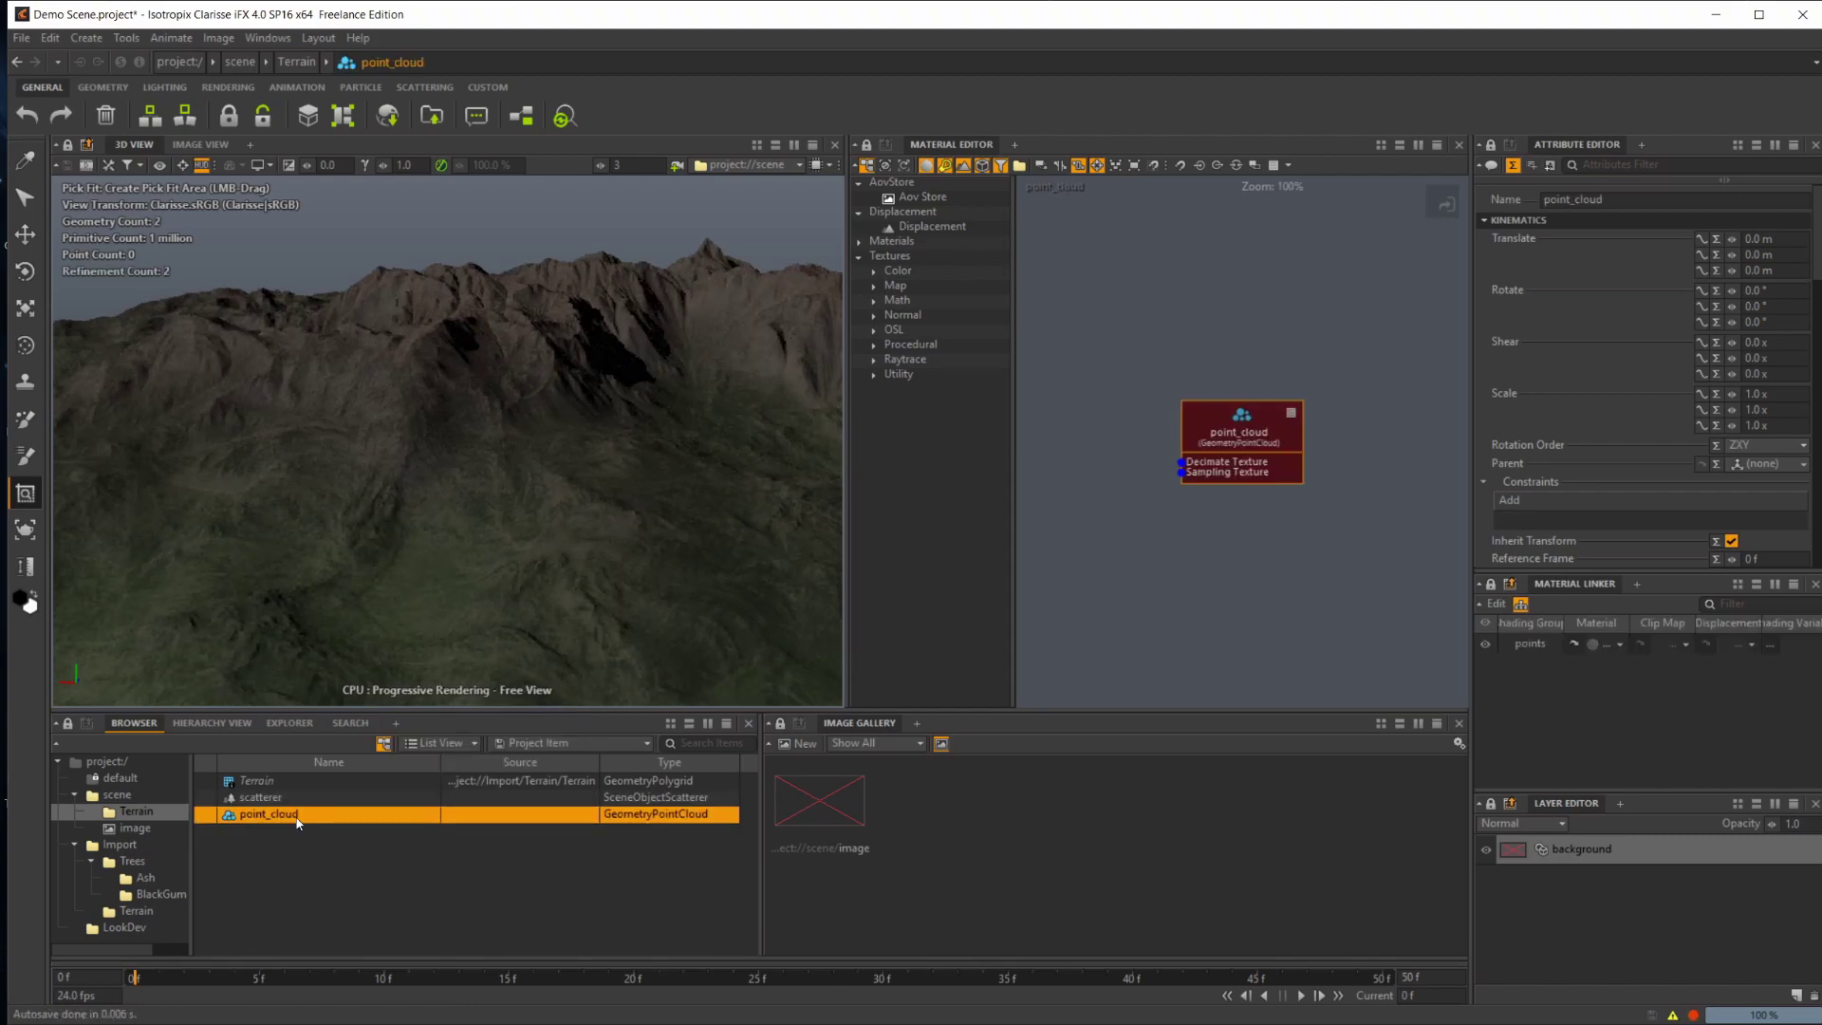
{"action": "double_click", "coordinate": [284, 815]}
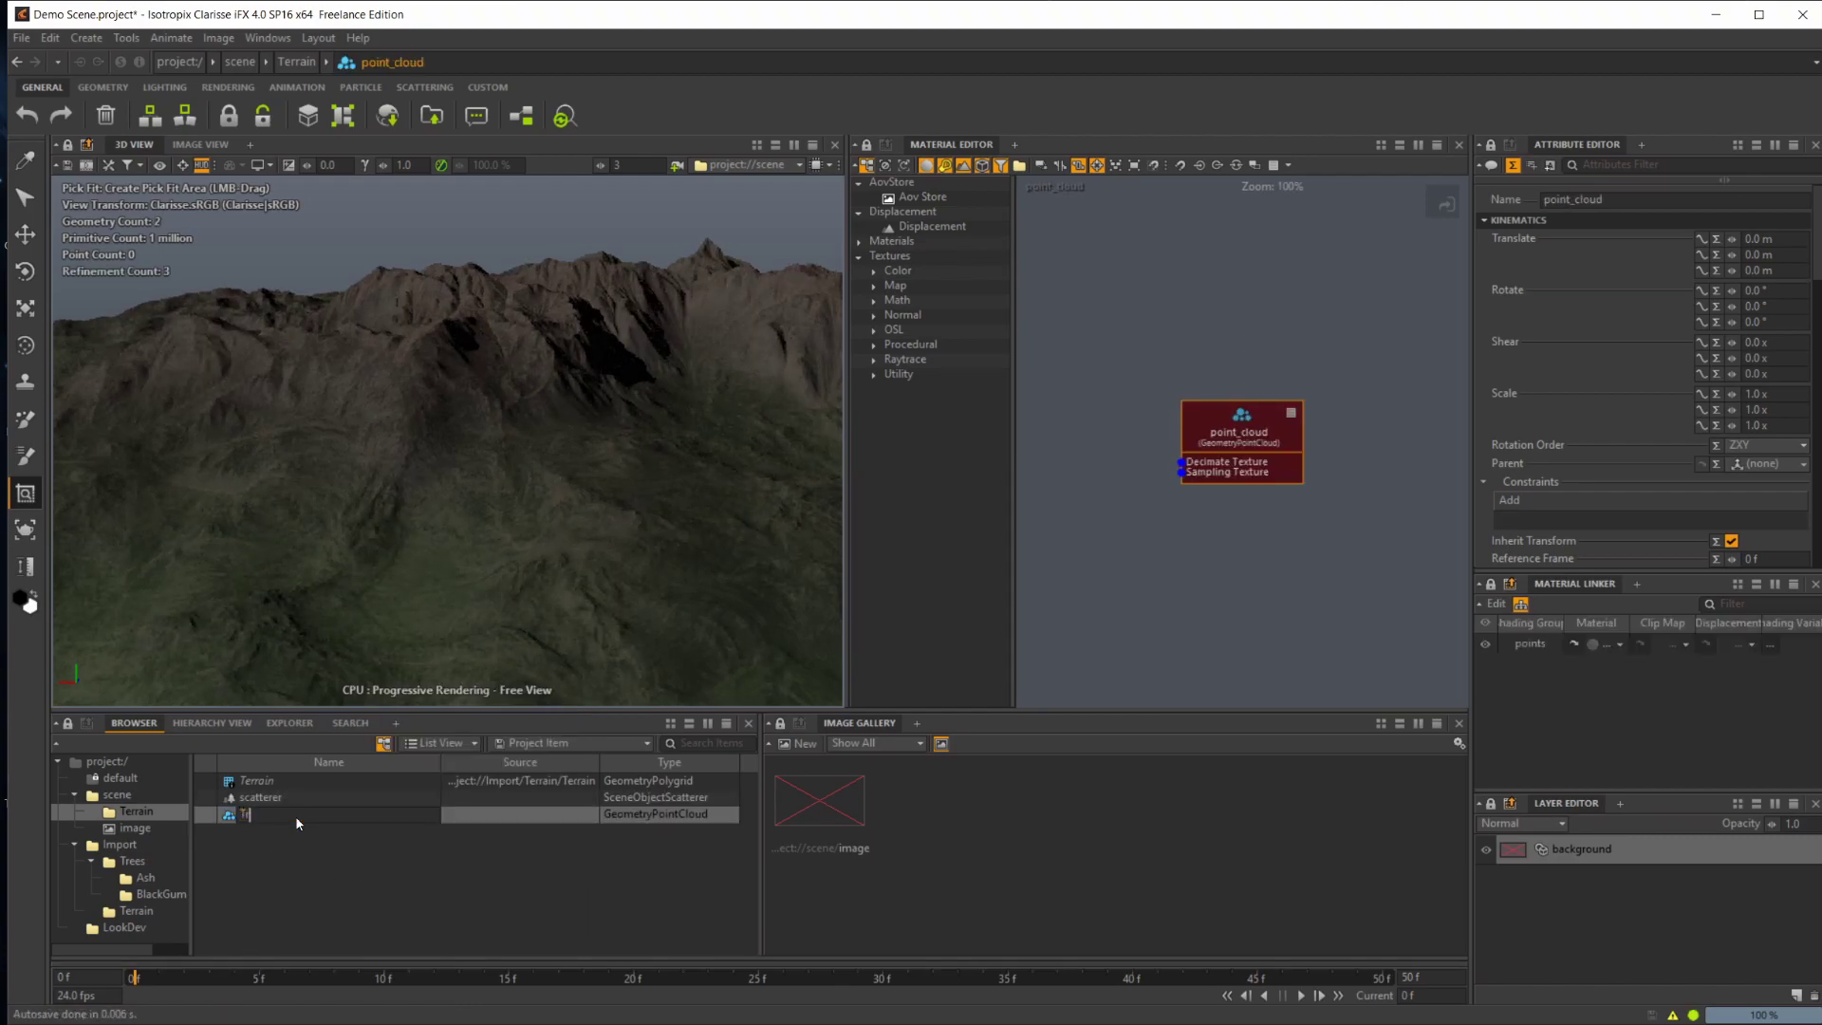
{"action": "type", "text": "Tree PC"}
{"action": "key", "text": "Return"}
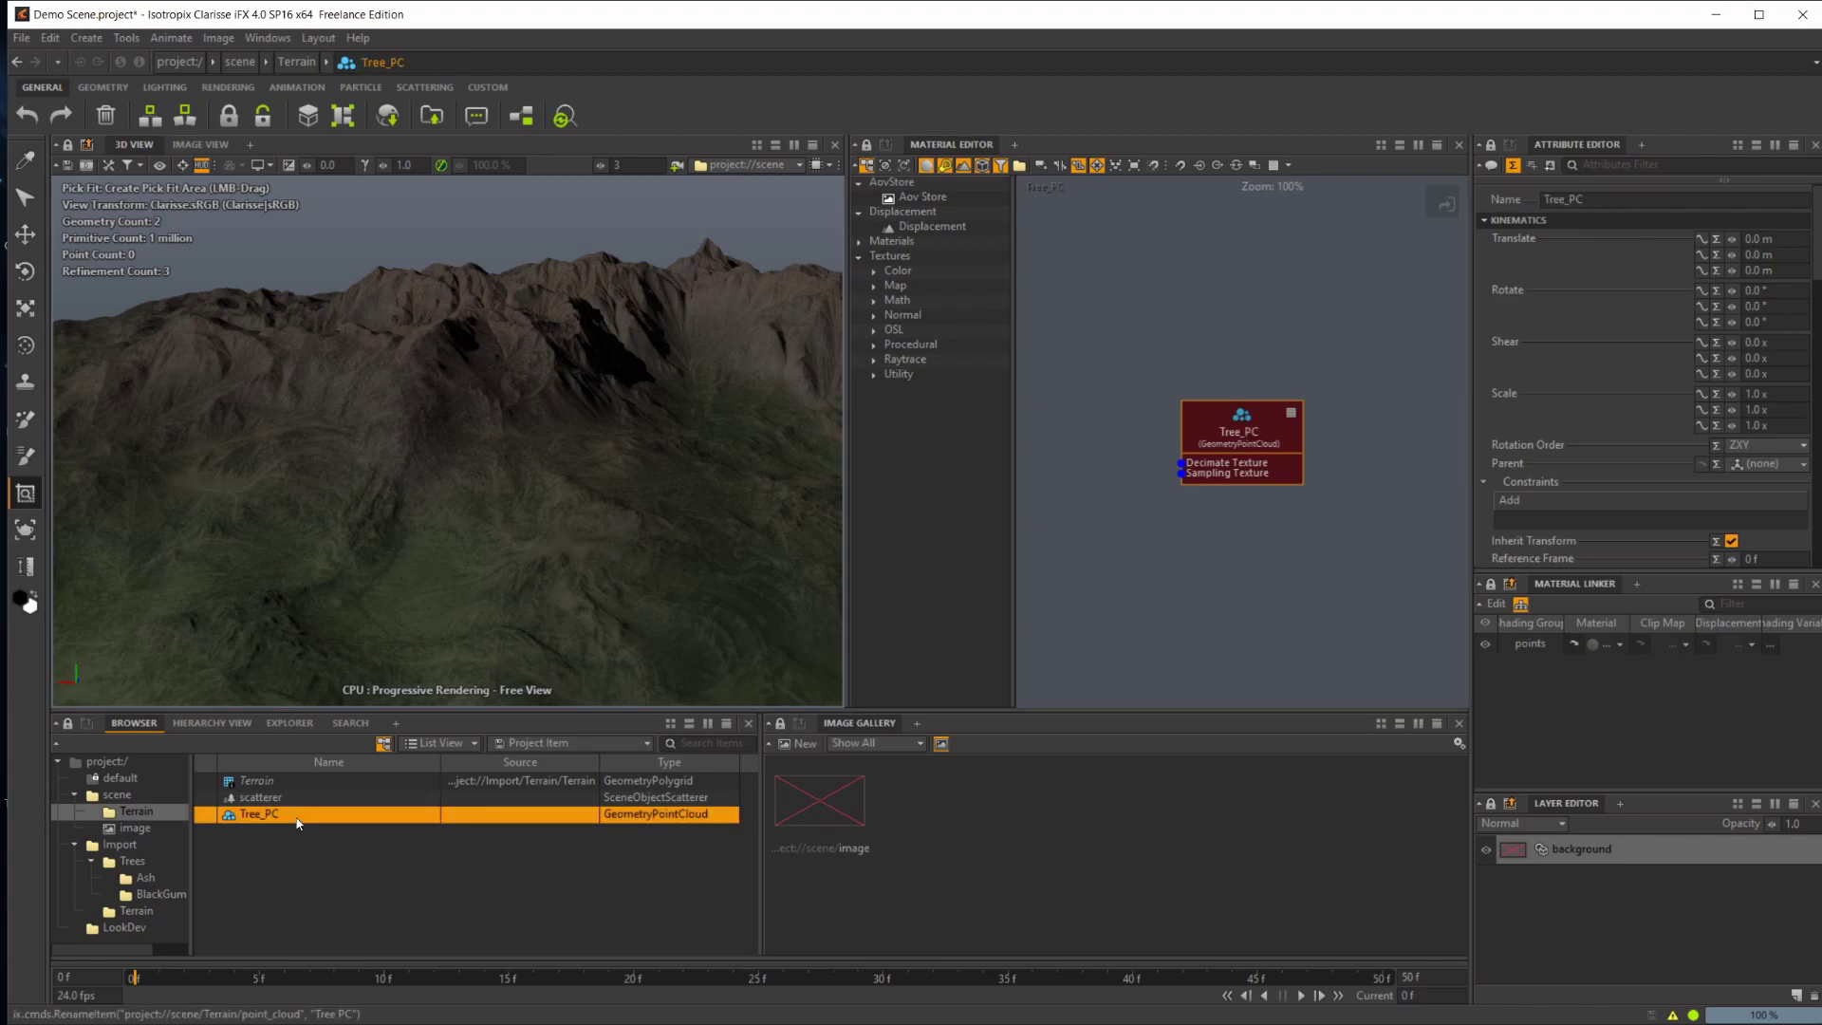
Step: Rename the scatterer in the scene's Terrain context as Tree_Scat
{"action": "left_click", "coordinate": [263, 800]}
{"action": "double_click", "coordinate": [261, 799]}
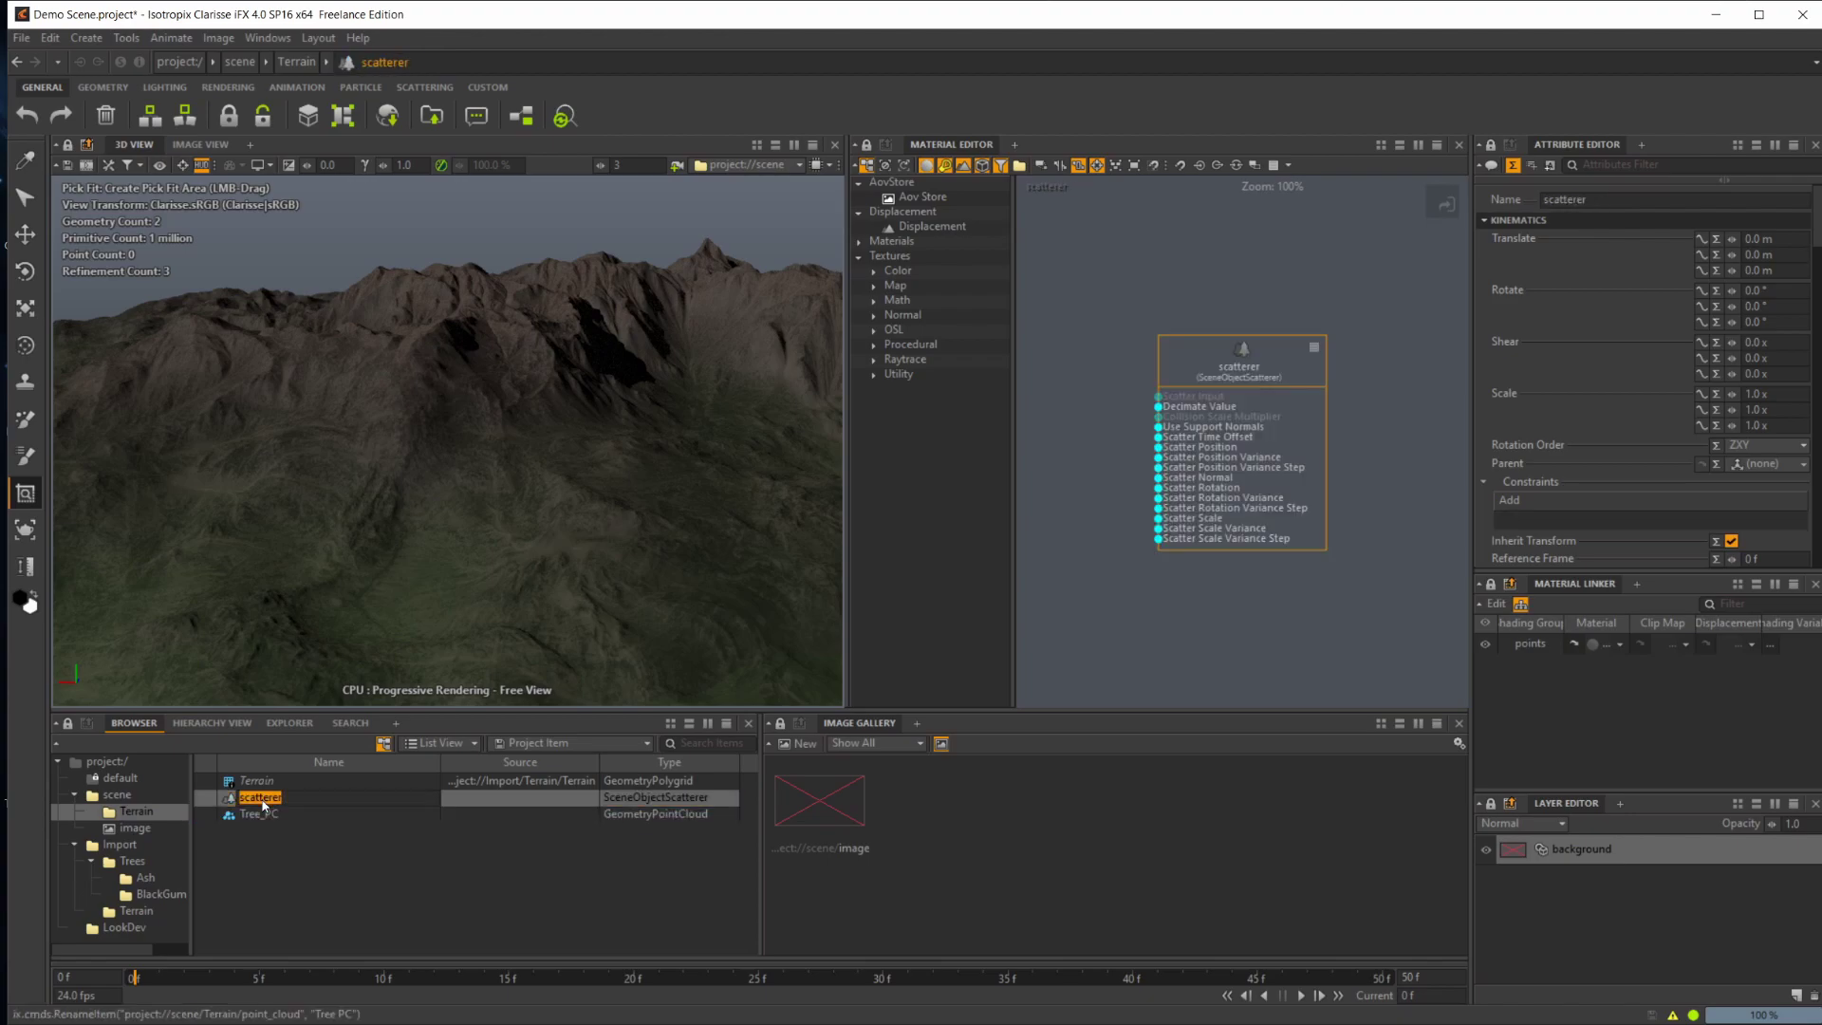
{"action": "type", "text": "Tree Scat"}
{"action": "key", "text": "Return"}
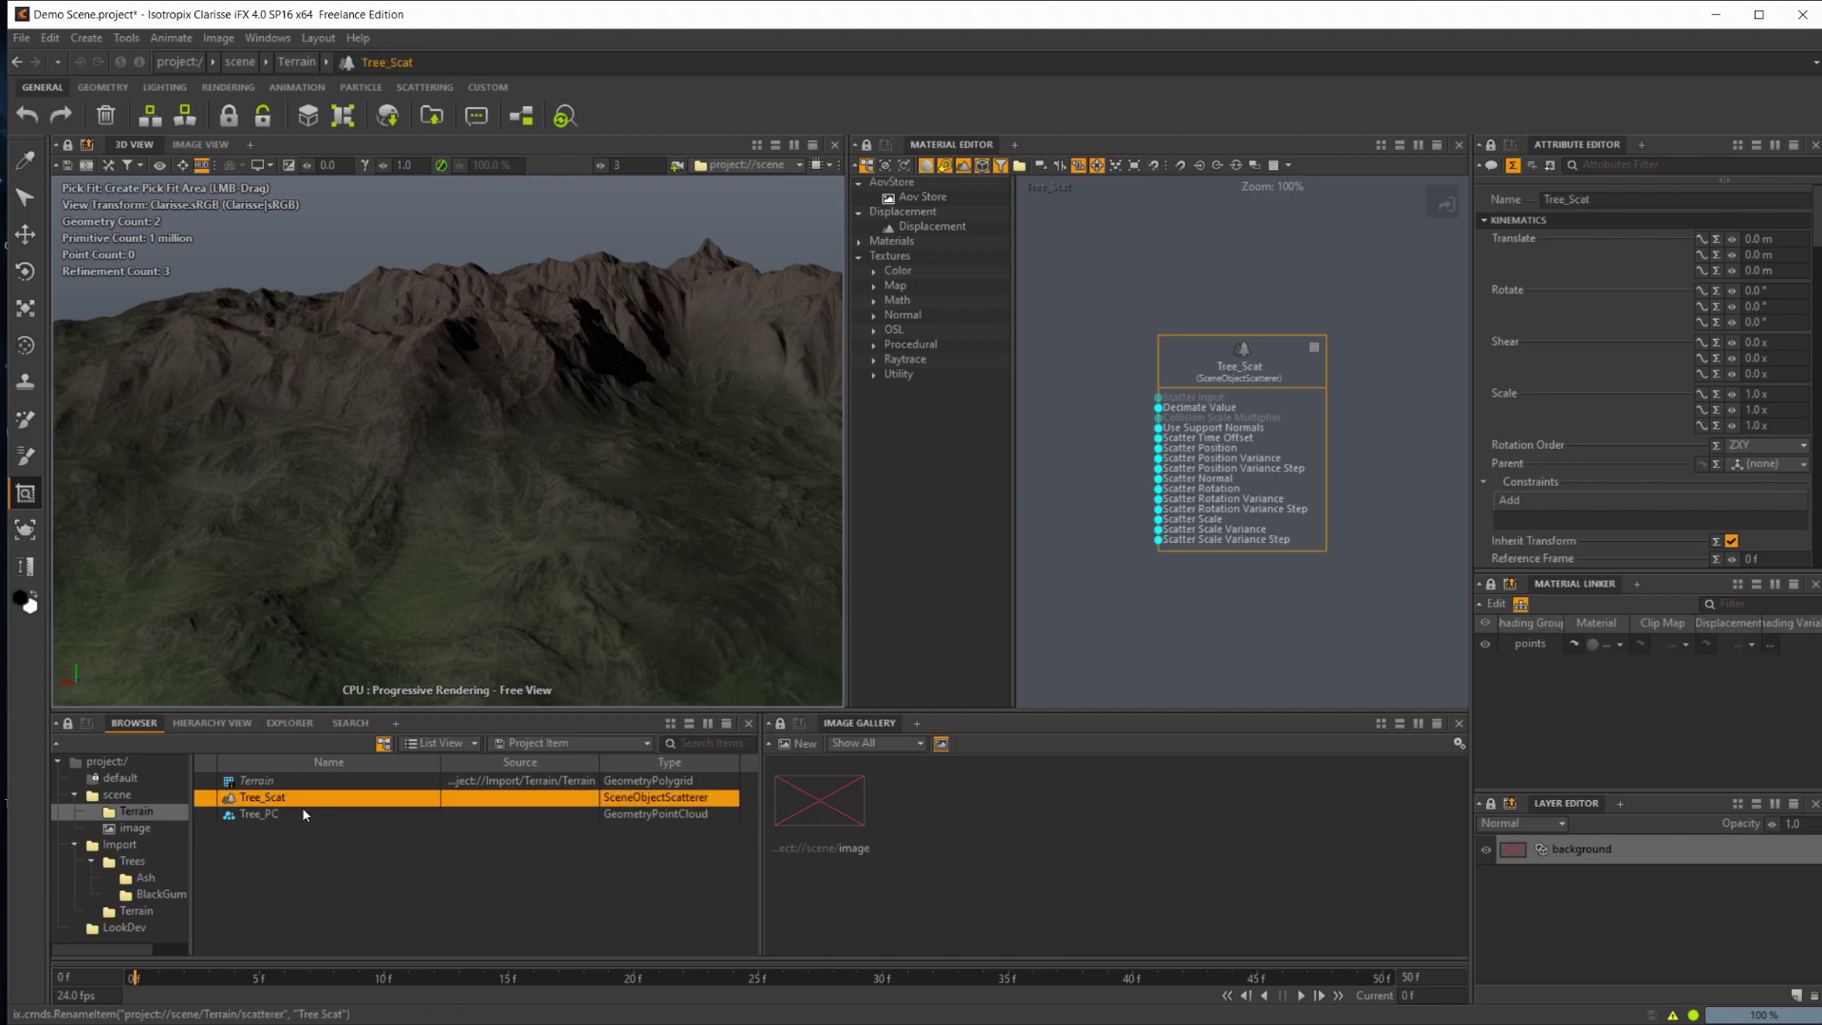
Step: Set the Point Count of the Tree_PC point cloud to 5000
{"action": "left_click", "coordinate": [275, 814]}
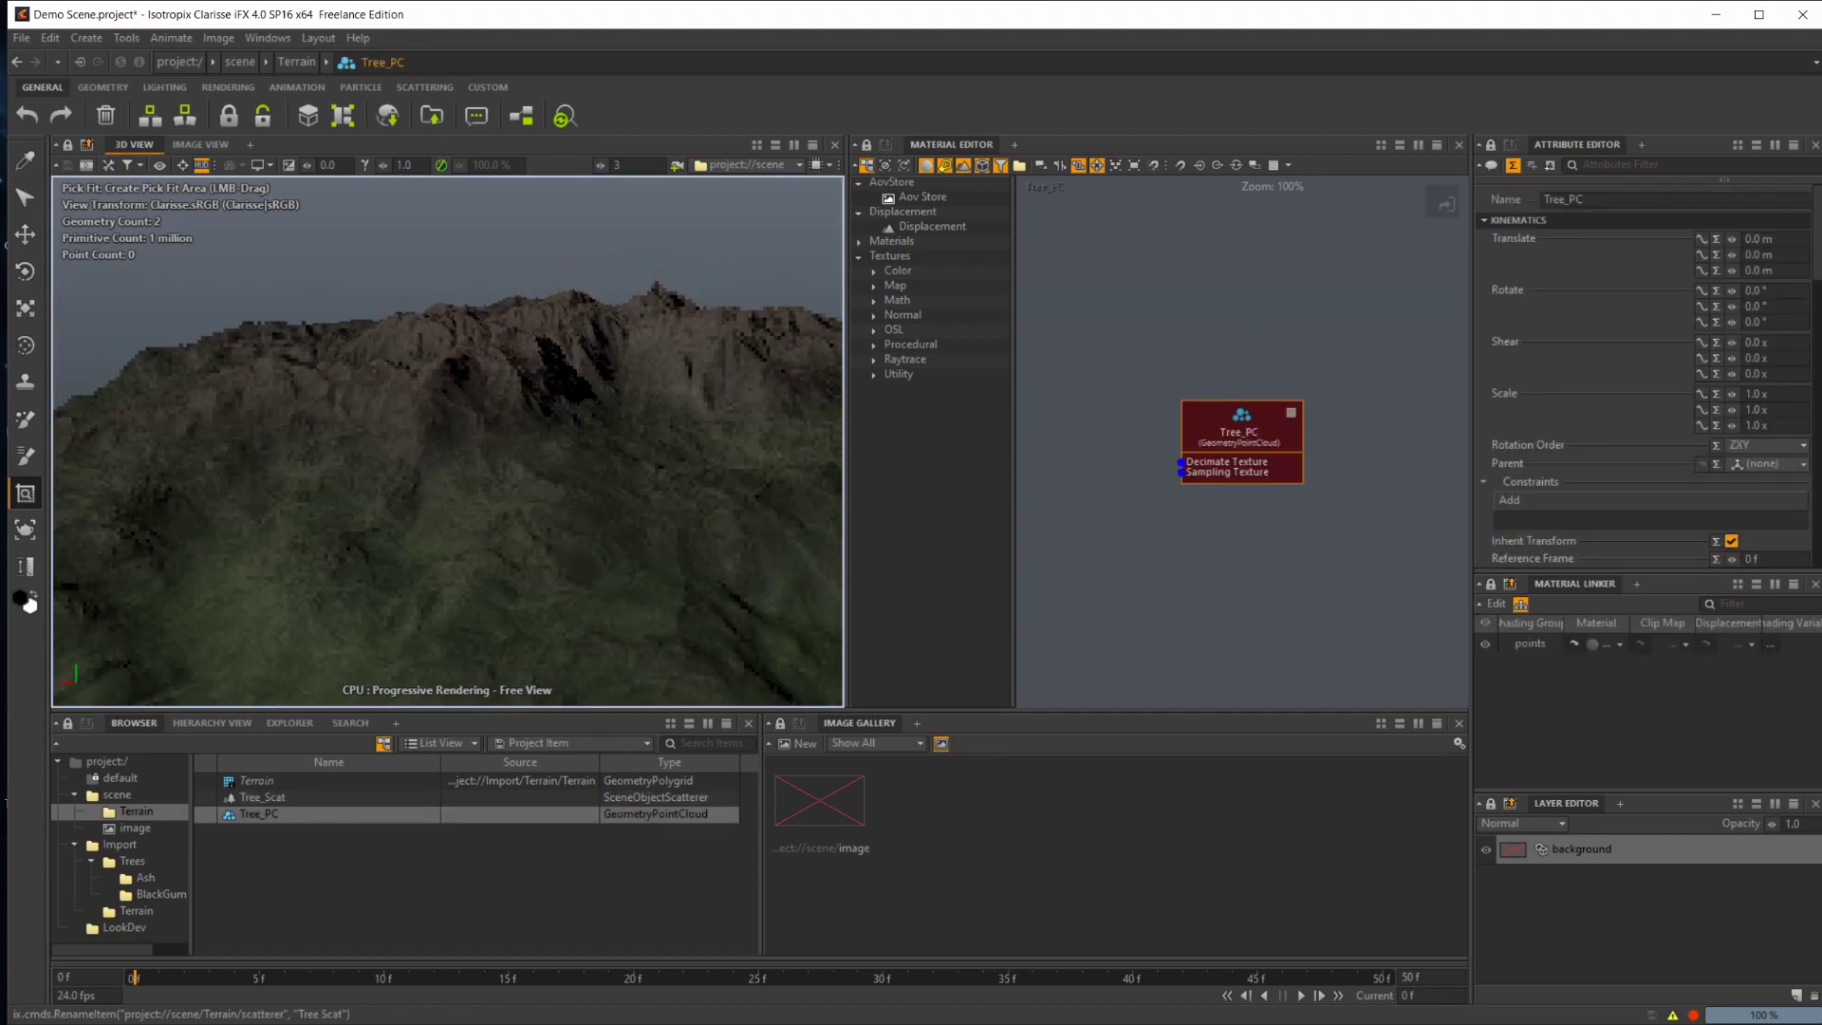
{"action": "scroll", "coordinate": [1688, 399], "scroll_direction": "down", "scroll_amount": 10}
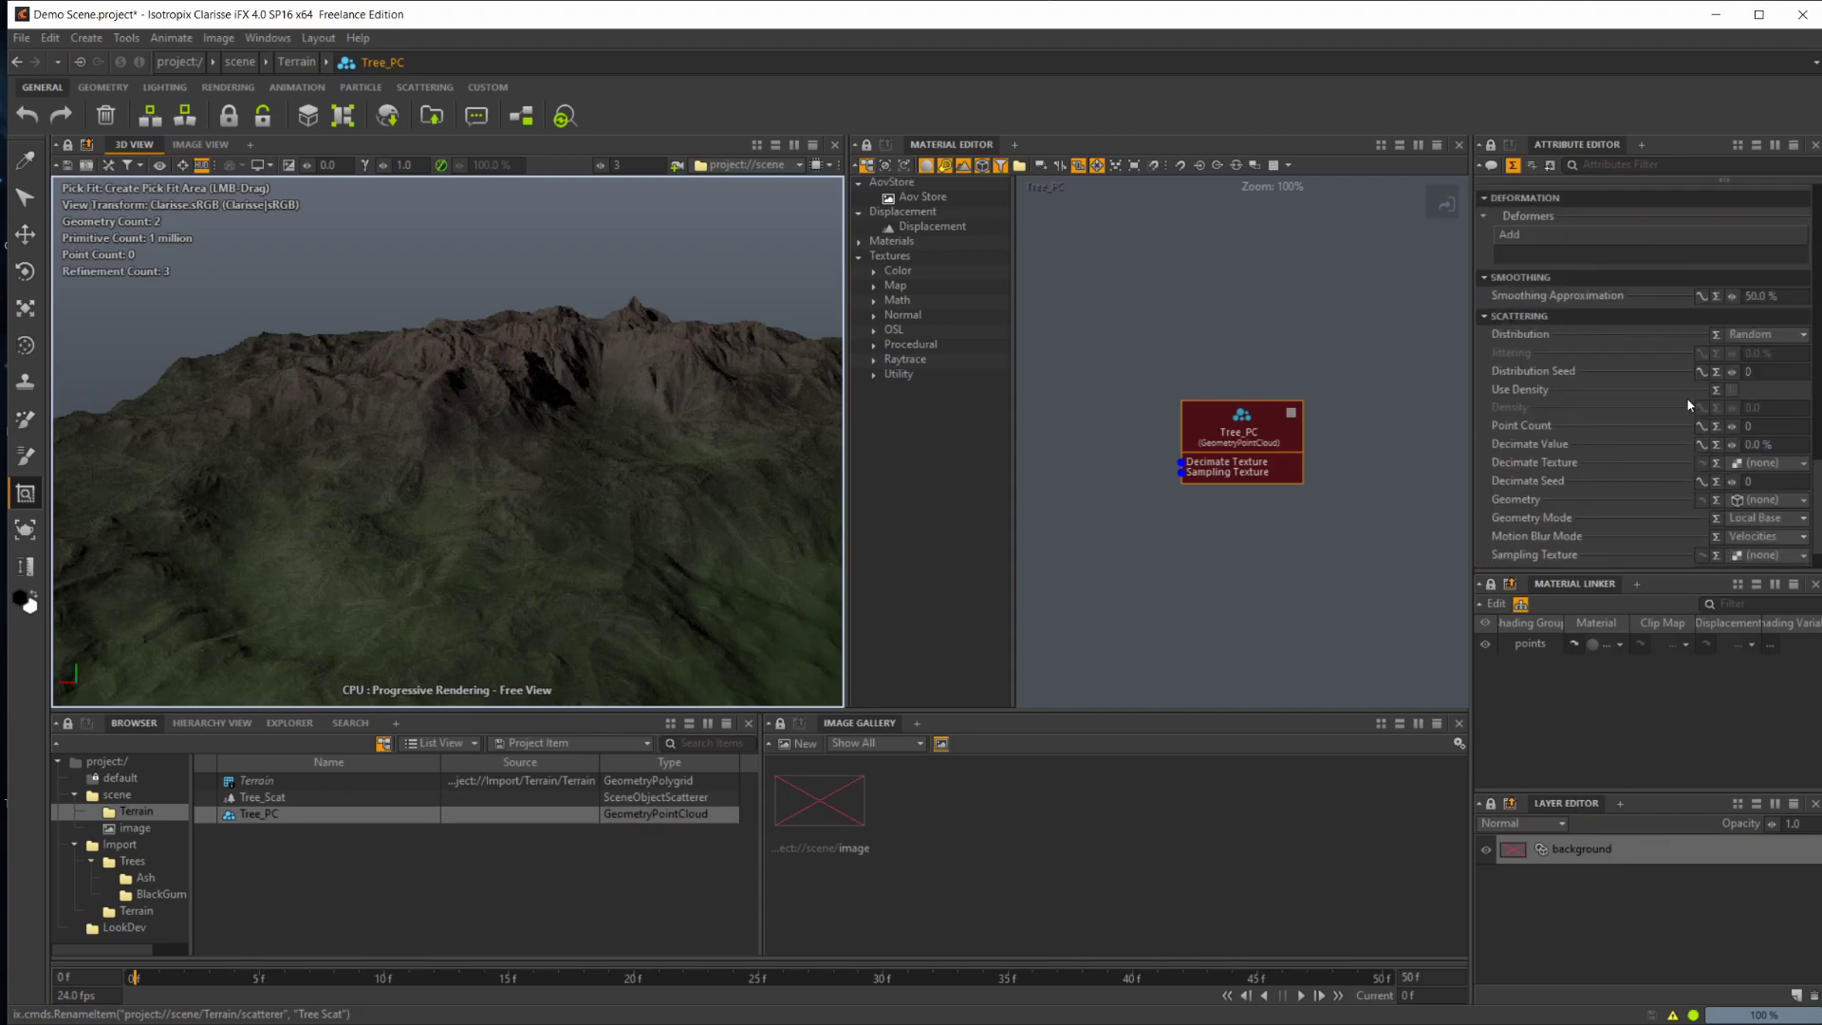
{"action": "left_click_drag", "start_coordinate": [1781, 428], "coordinate": [1540, 440]}
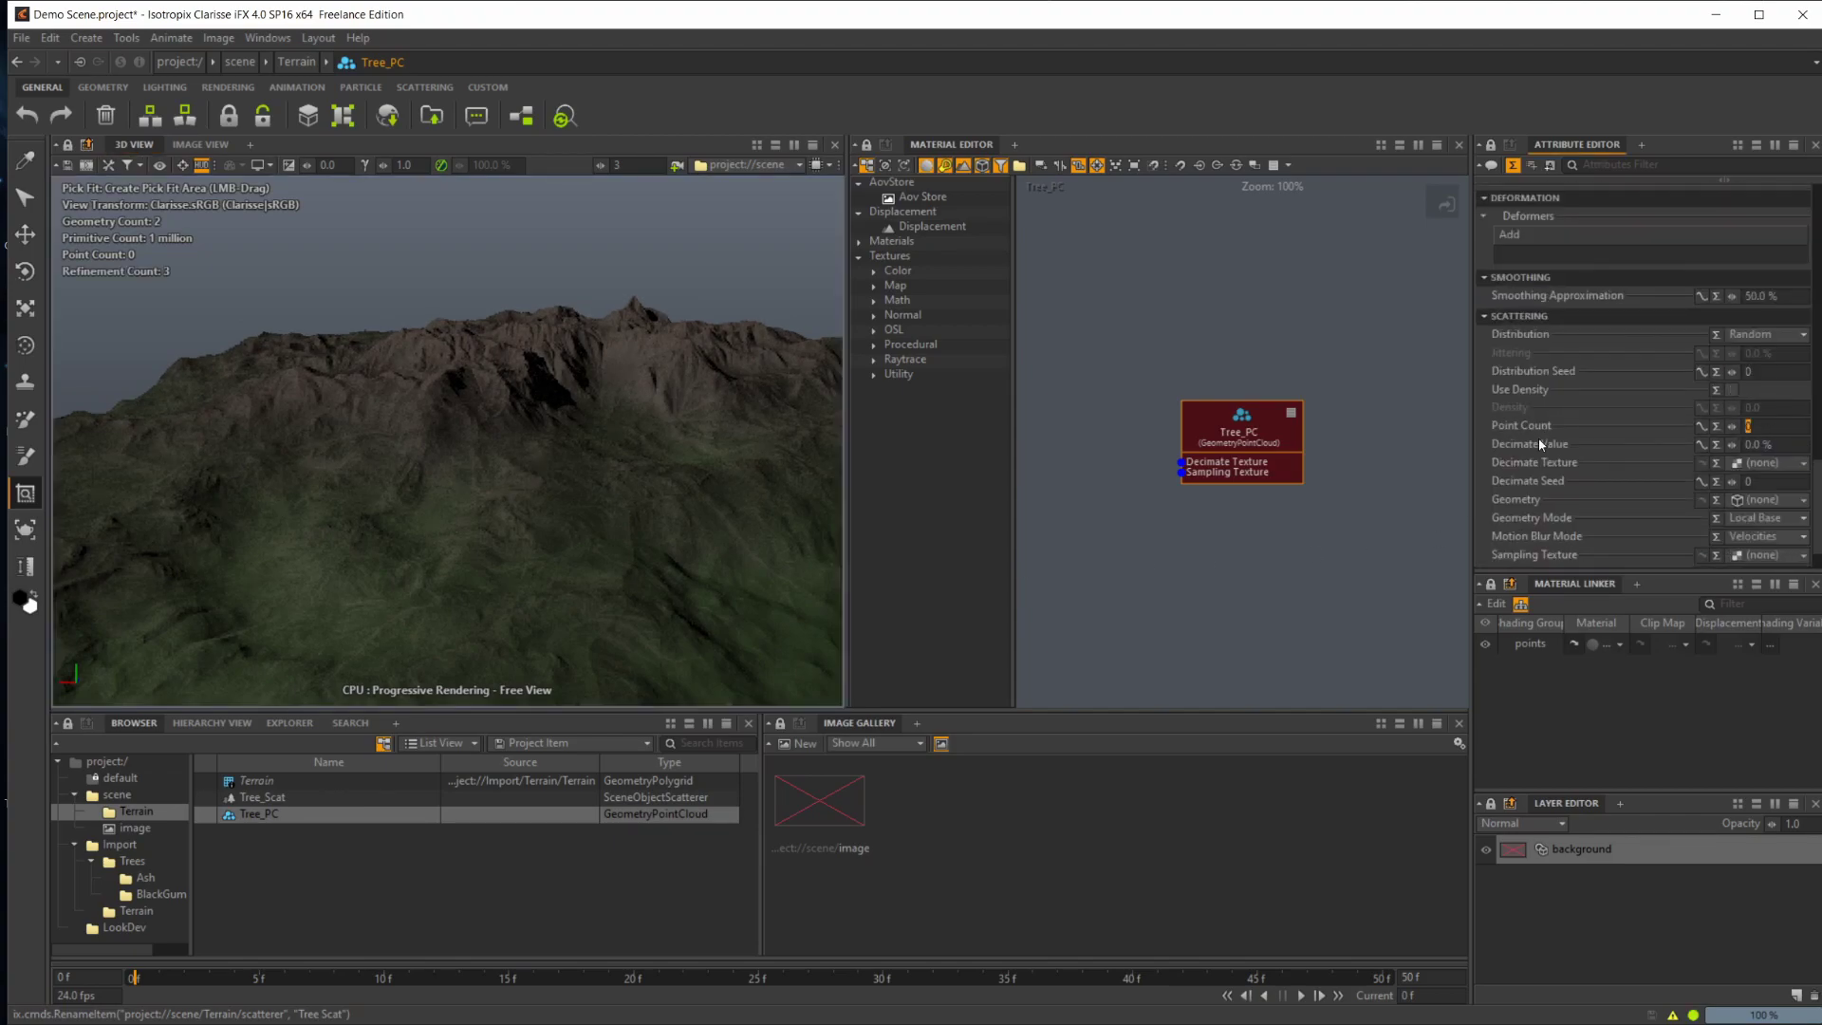
{"action": "type", "text": "5000"}
{"action": "key", "text": "Return"}
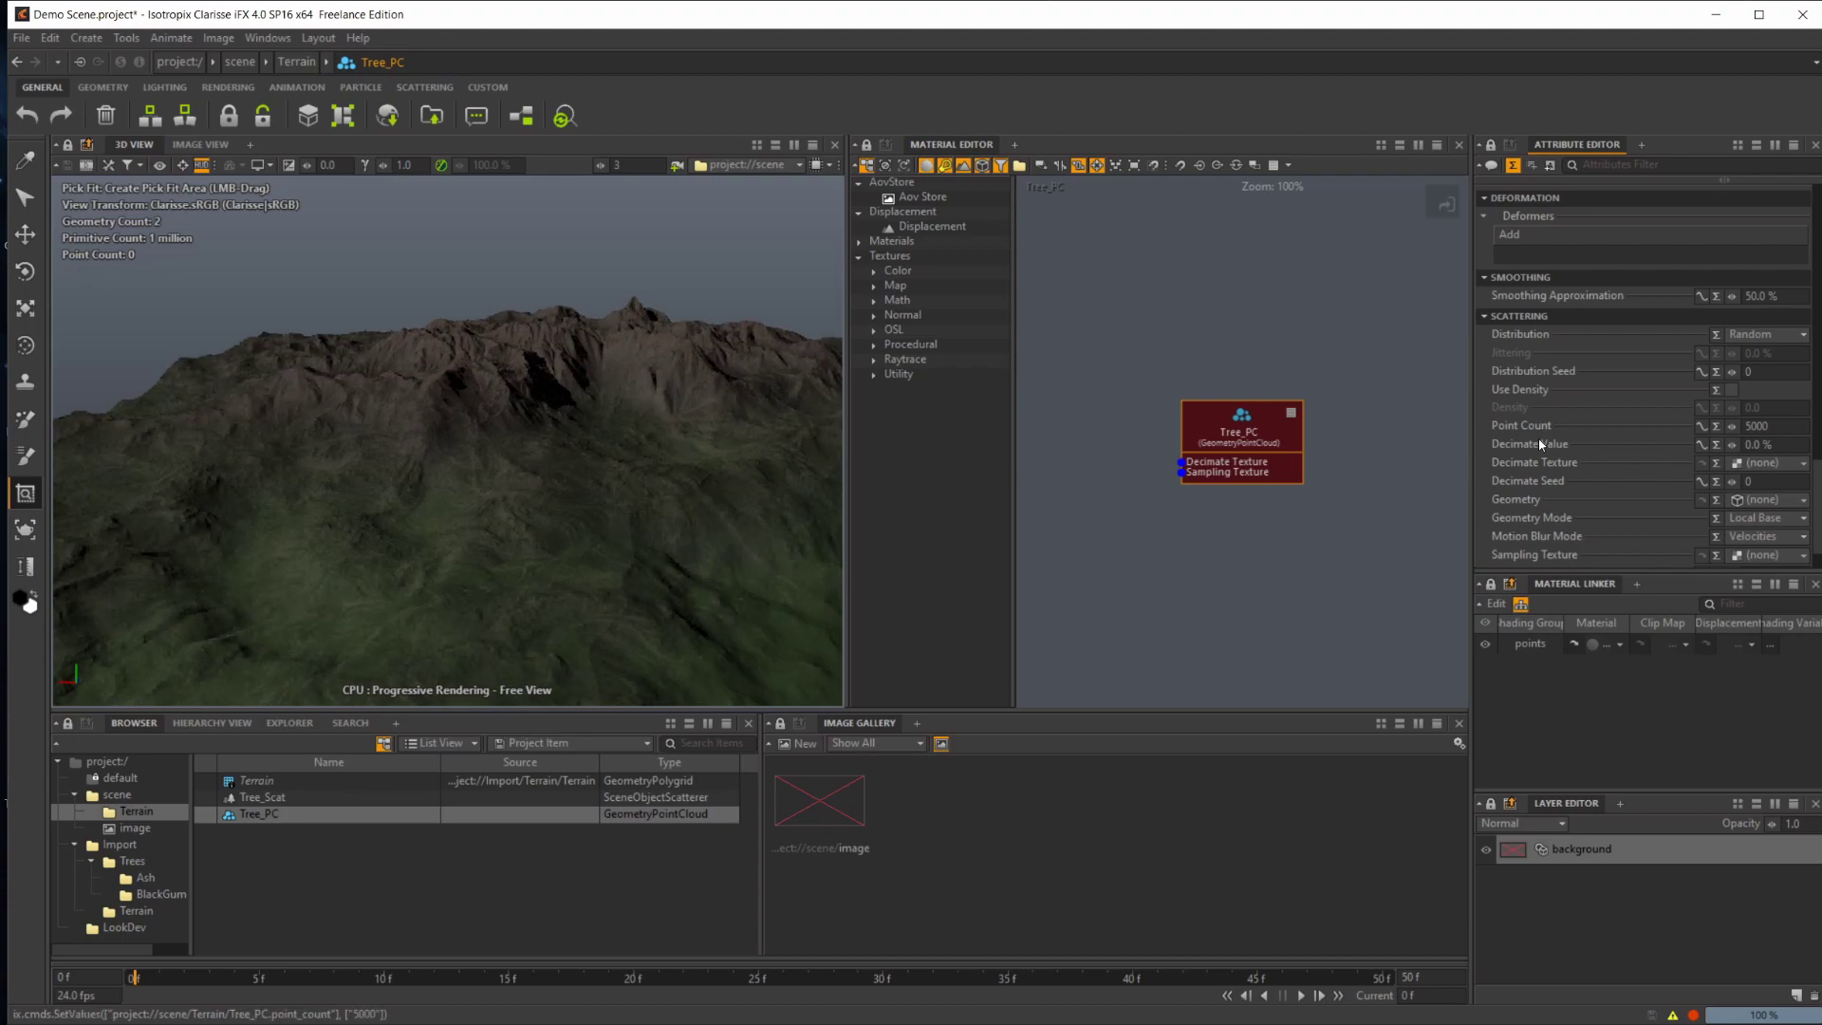
Step: Assign the scene's Terrain instance as the Geometry of Tree_PC and inspect the points scattered over the terrain
{"action": "right_click_drag", "start_coordinate": [606, 575], "coordinate": [676, 575], "text": "alt"}
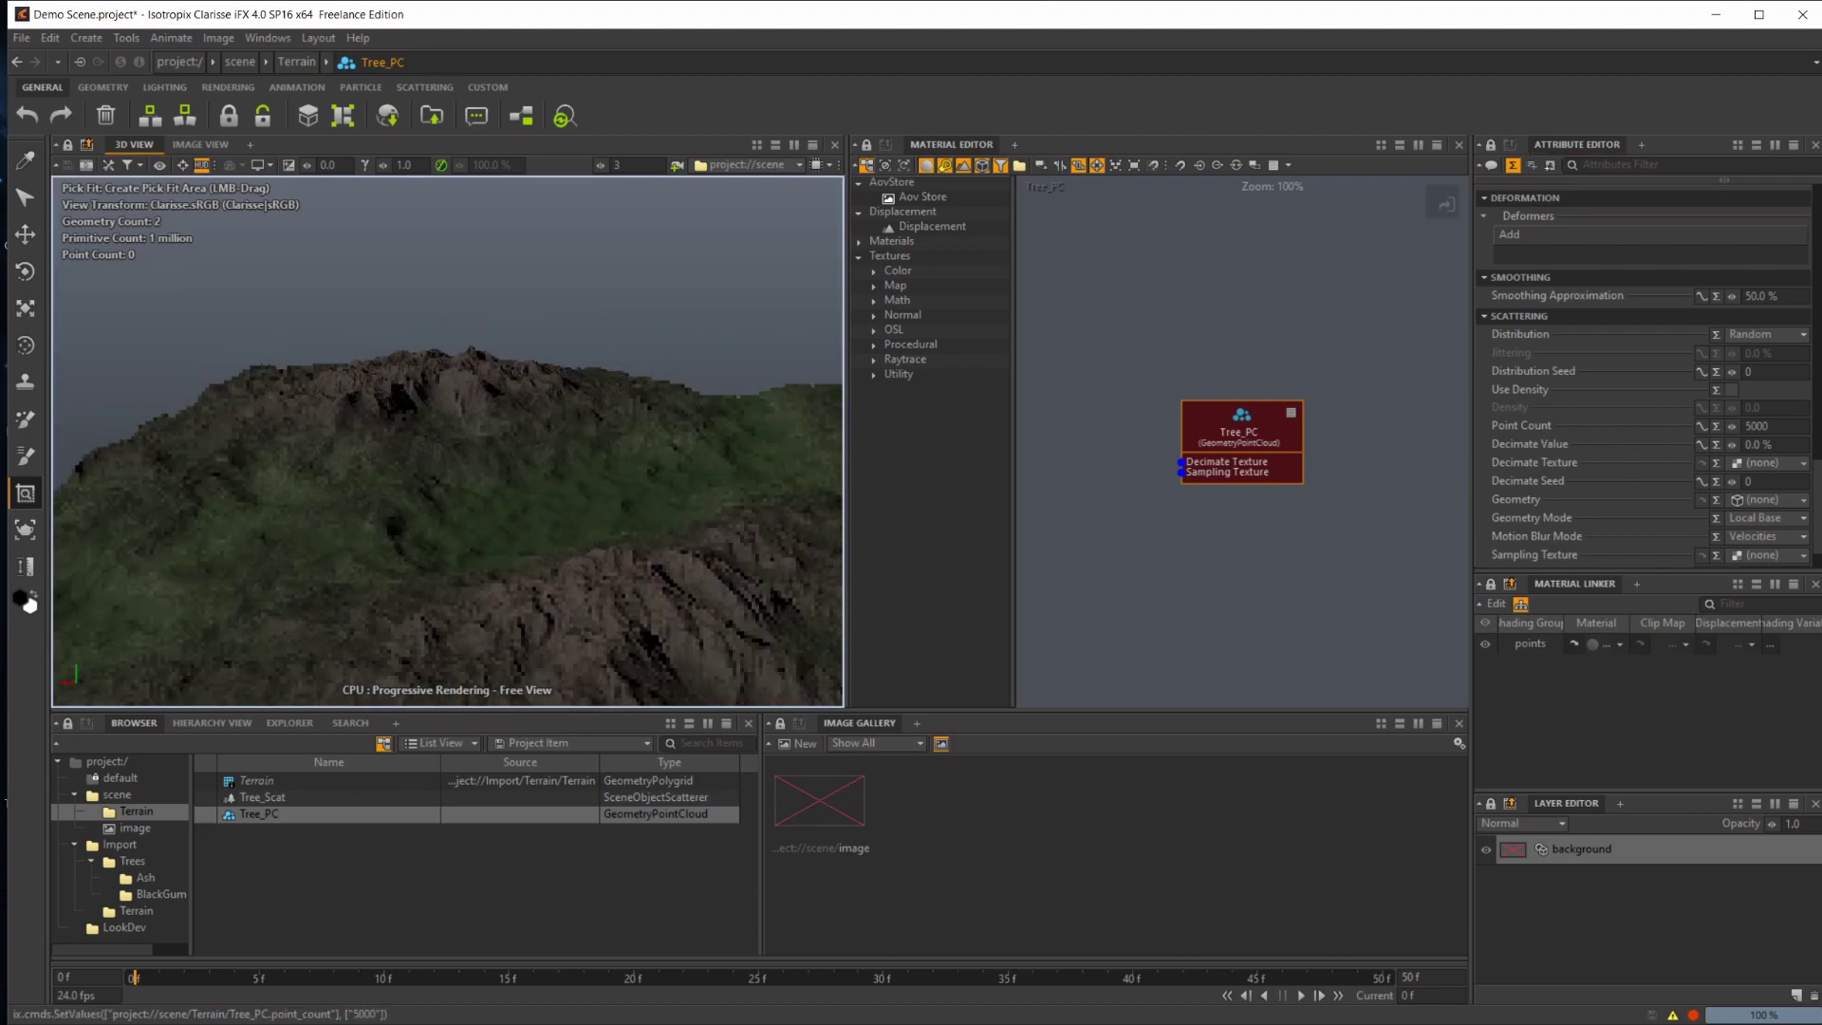
{"action": "left_click_drag", "start_coordinate": [759, 553], "coordinate": [409, 505], "text": "alt"}
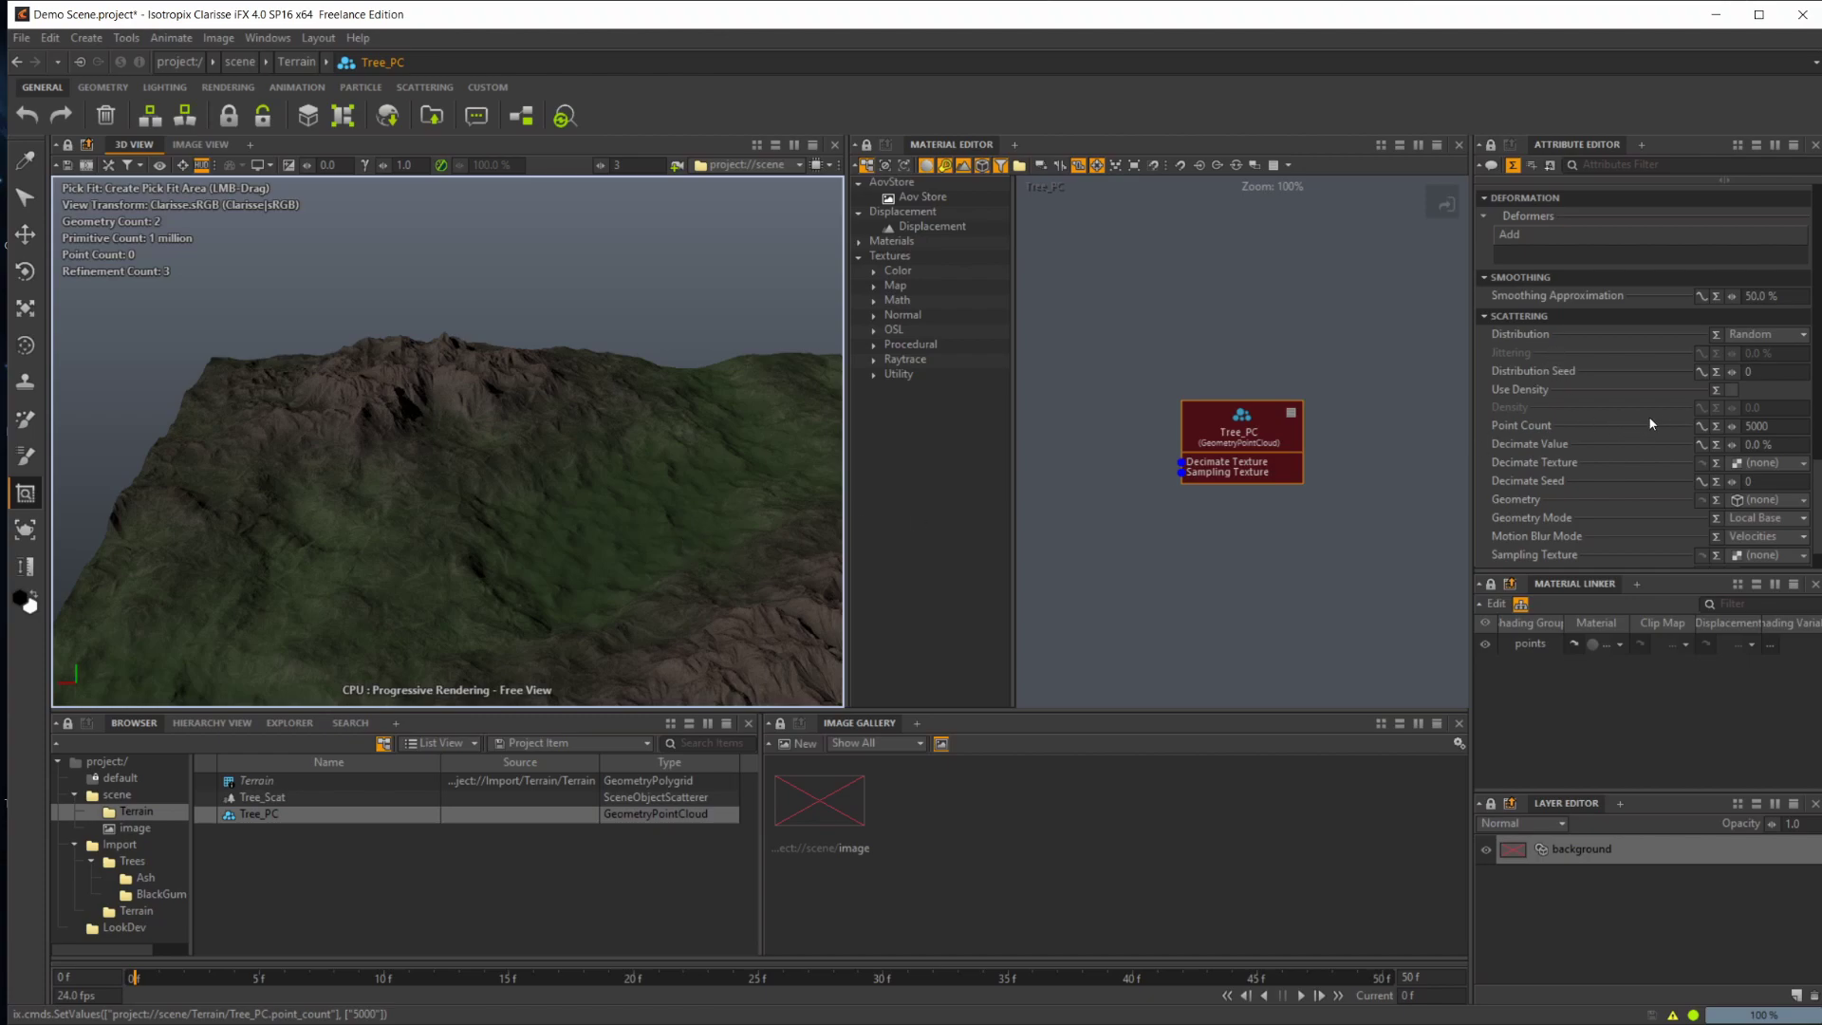
{"action": "left_click", "coordinate": [1756, 499]}
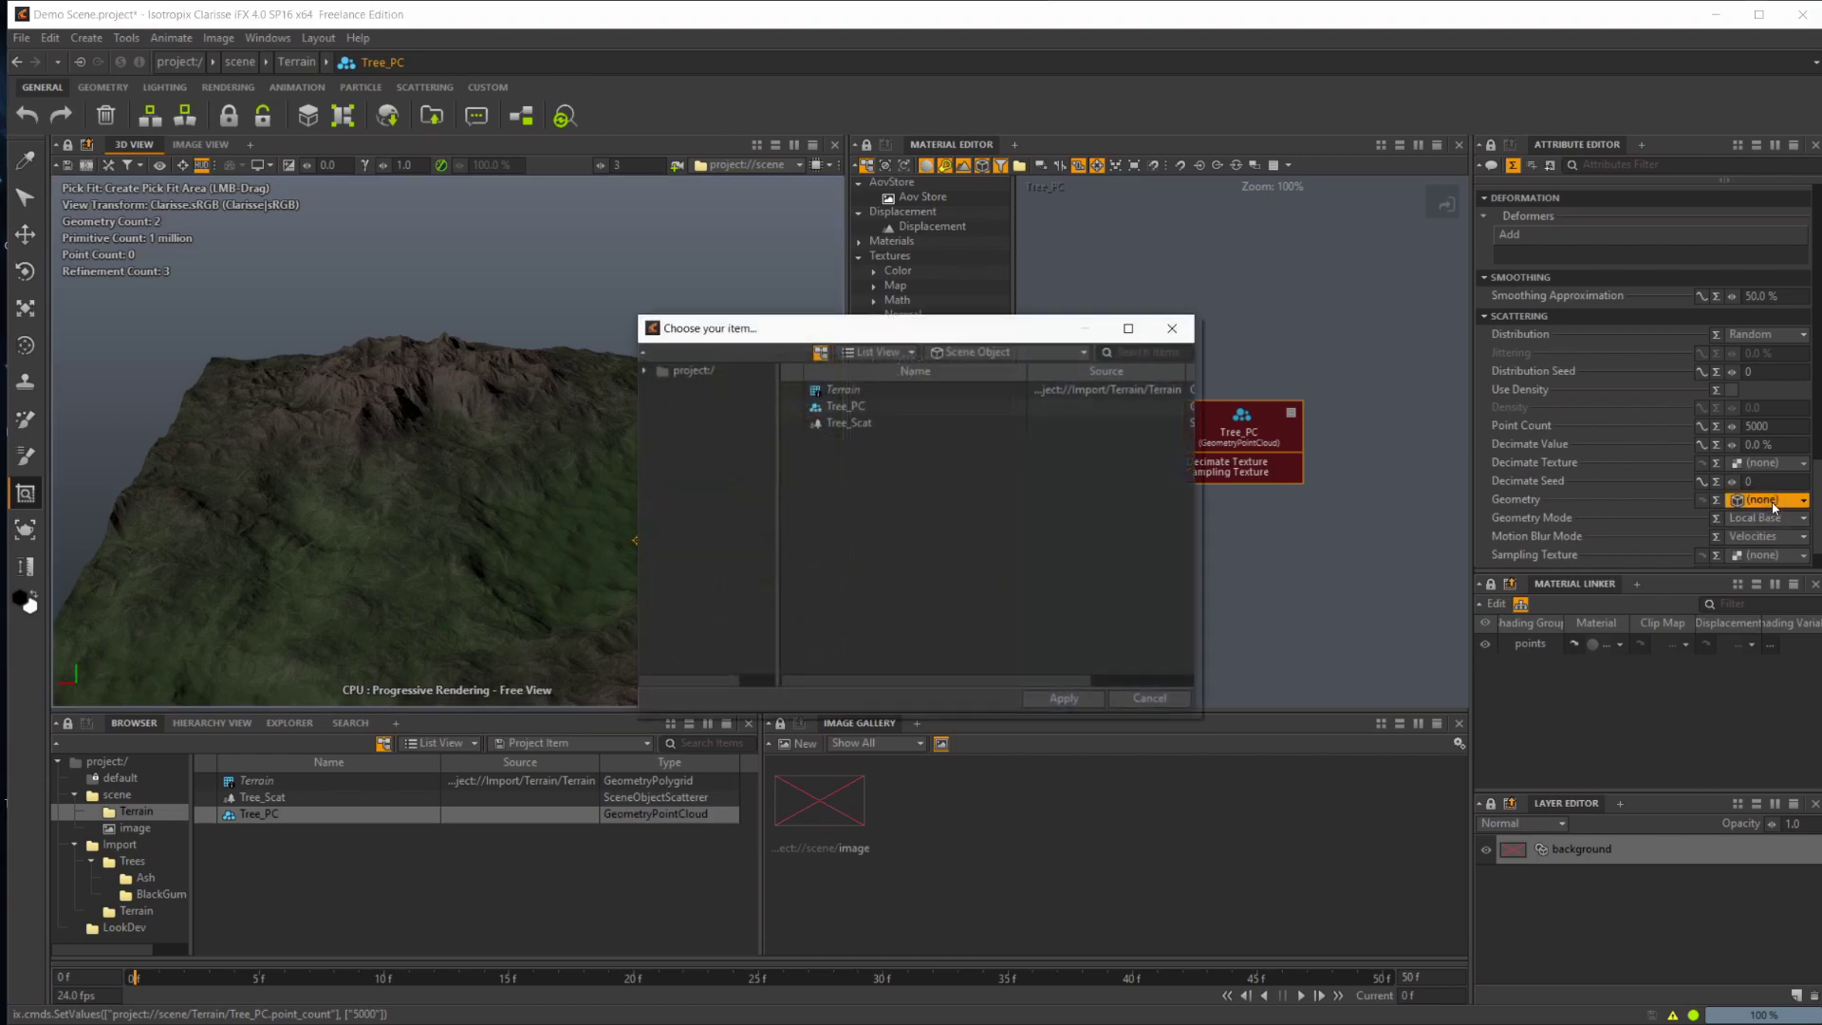
{"action": "left_click", "coordinate": [871, 408]}
{"action": "left_click", "coordinate": [868, 390]}
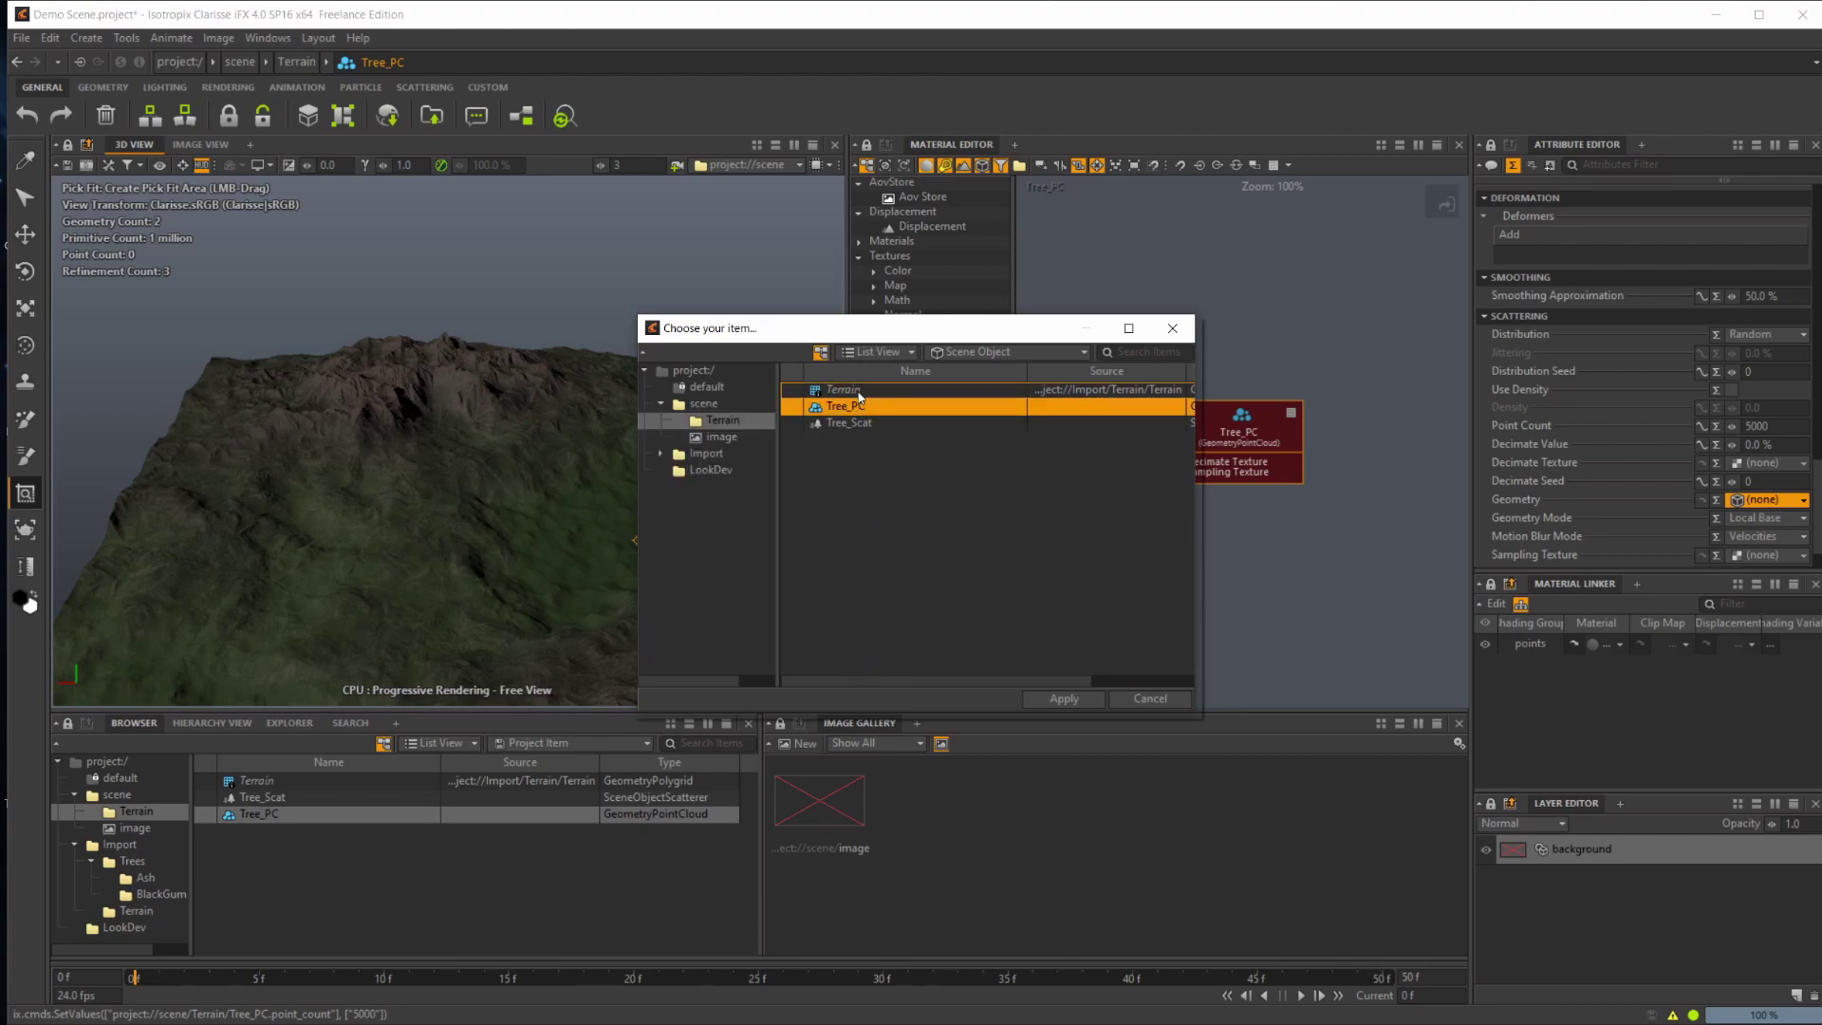
{"action": "left_click", "coordinate": [1088, 696]}
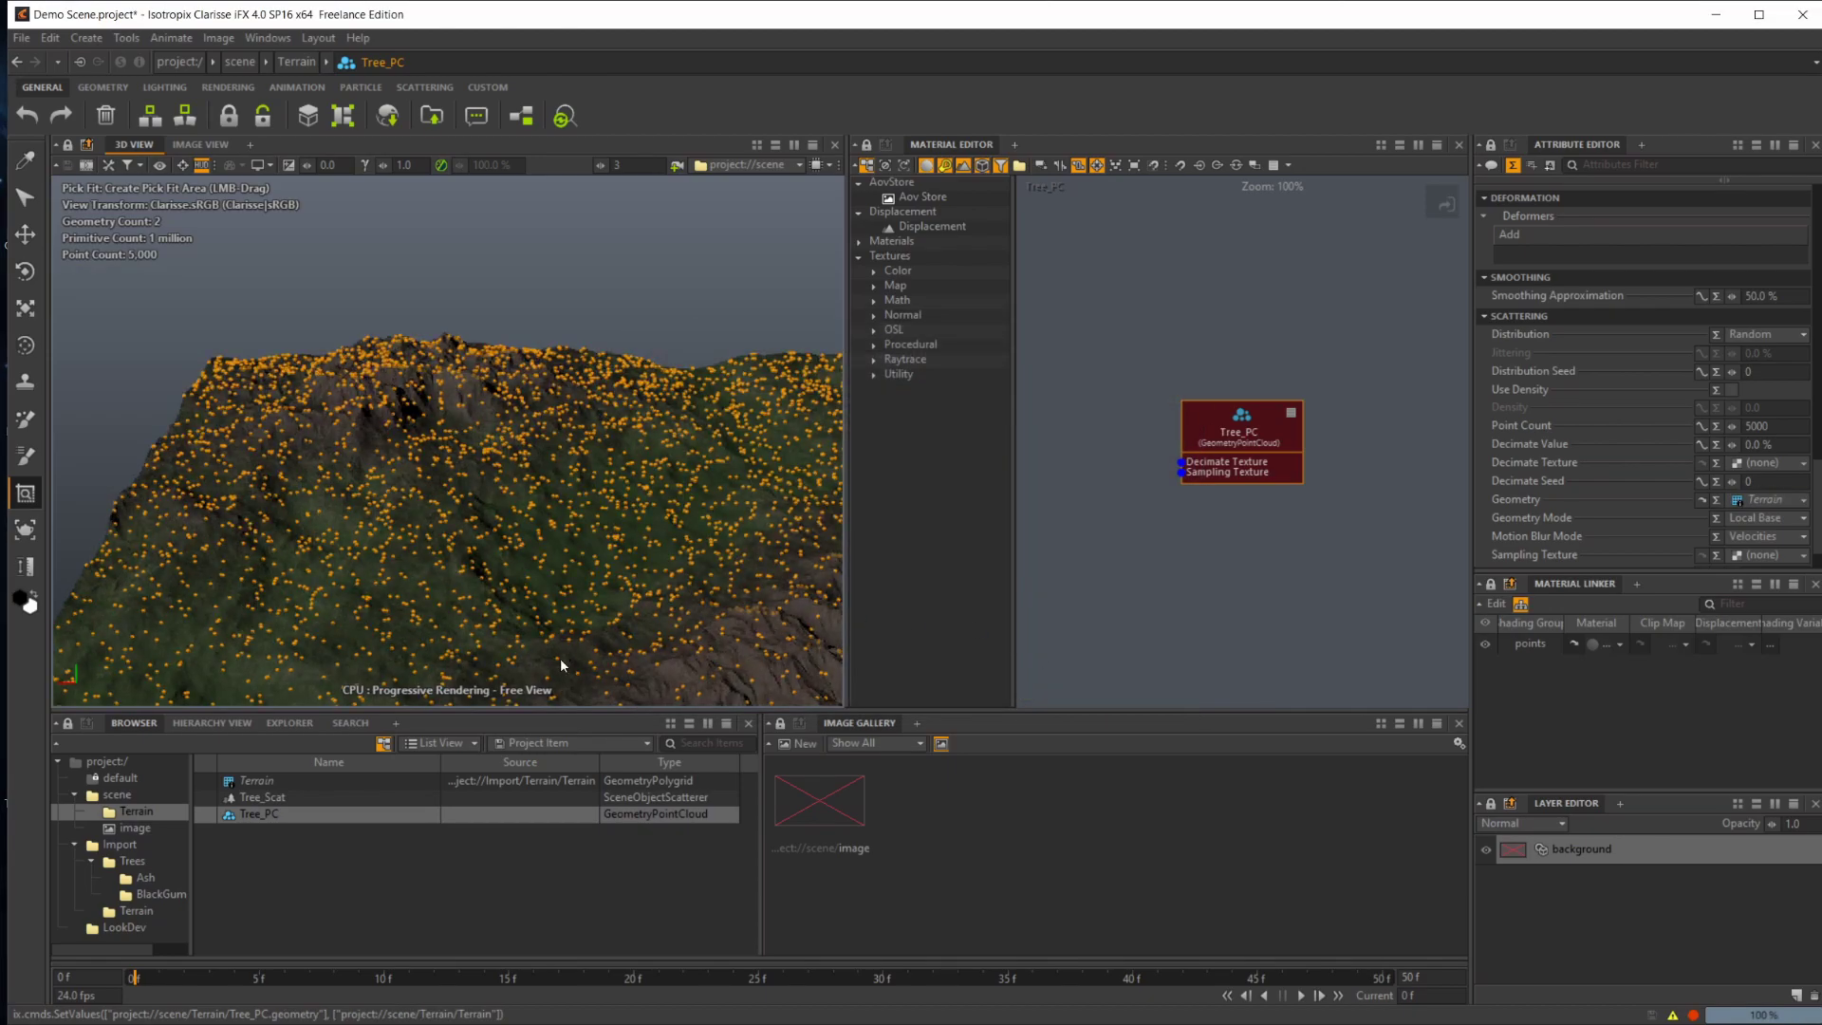
{"action": "middle_click_drag", "start_coordinate": [539, 582], "coordinate": [436, 517], "text": "alt"}
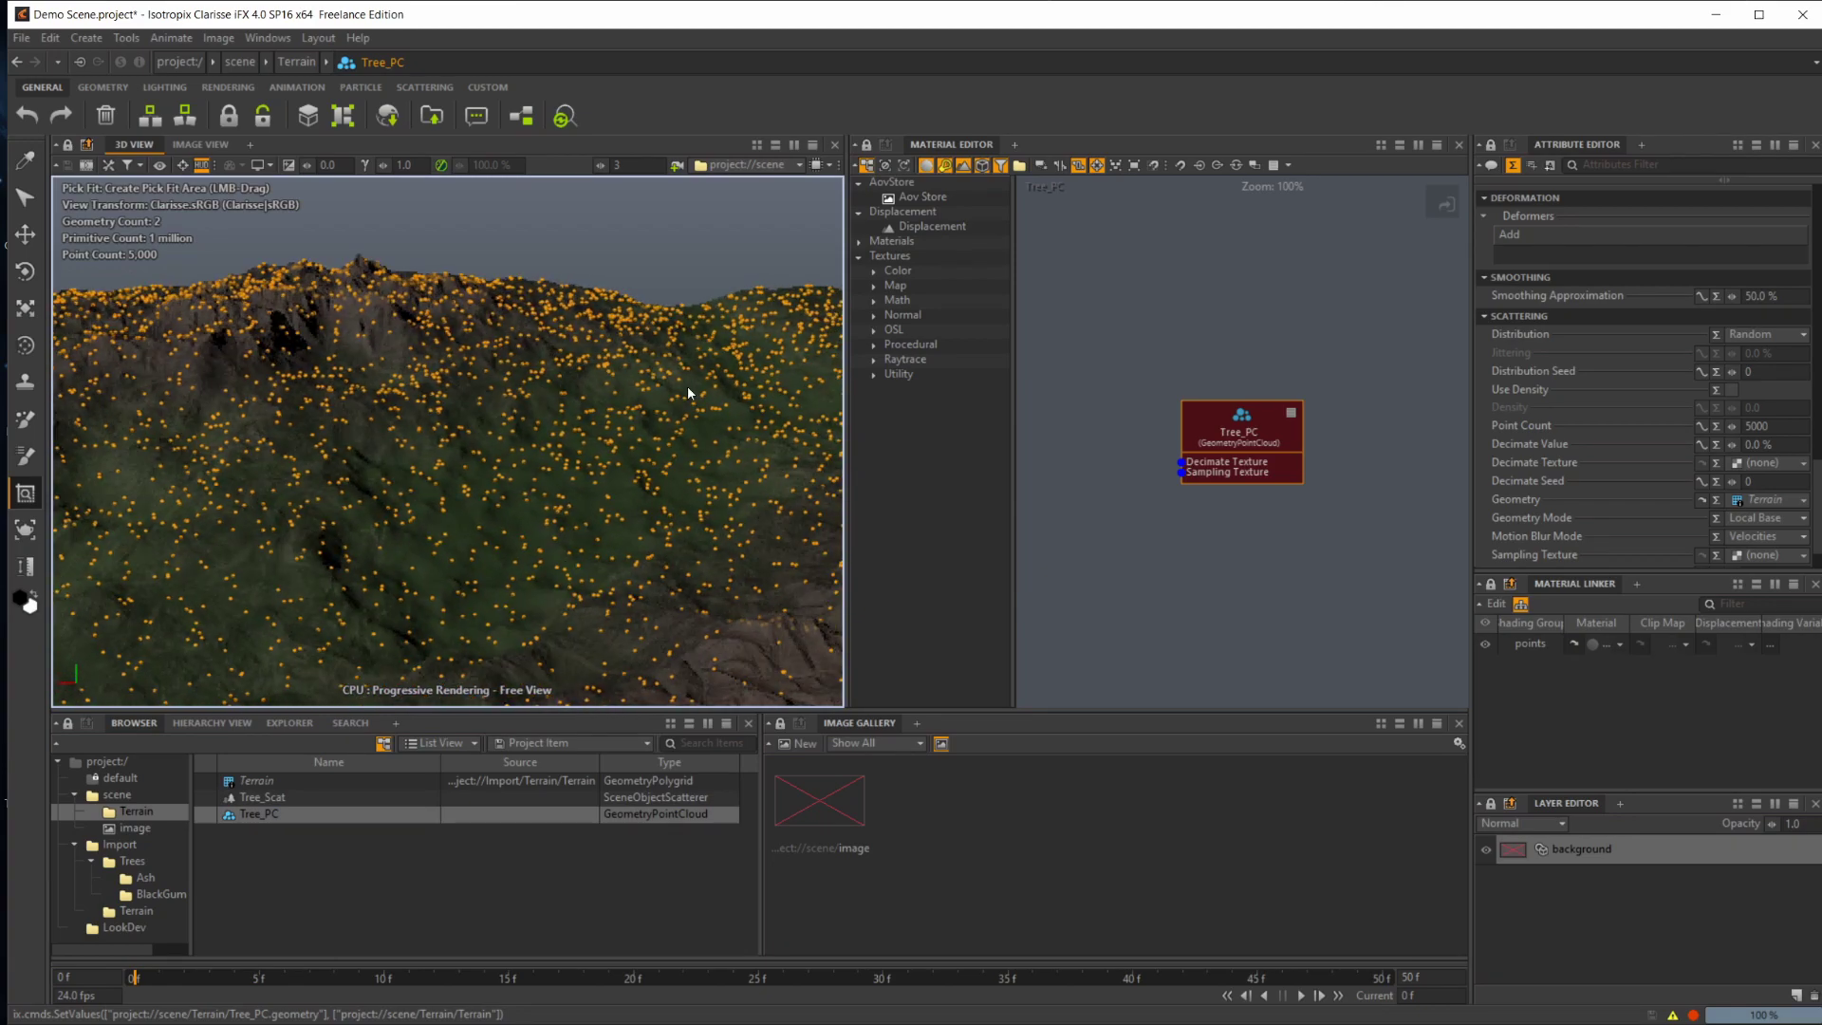
{"action": "left_click_drag", "start_coordinate": [437, 518], "coordinate": [380, 476], "text": "alt"}
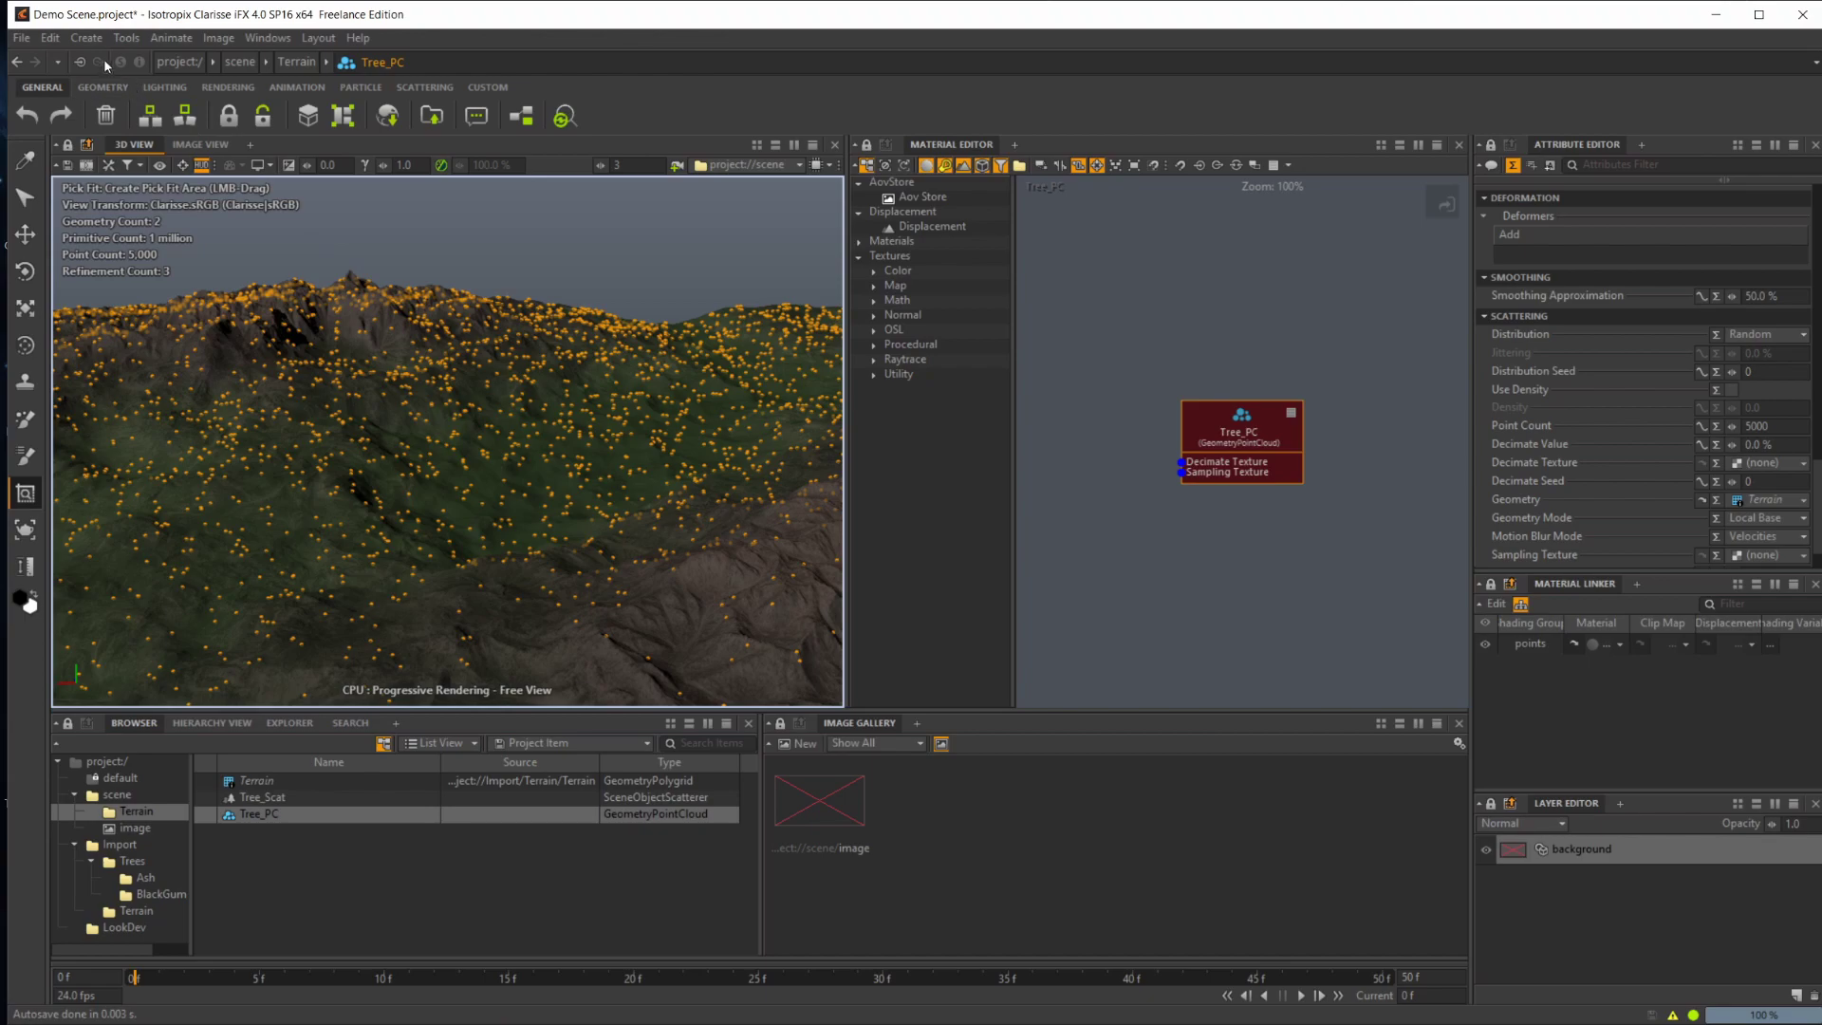
Step: Review the Layout settings in the application preferences and close them without changing anything
{"action": "left_click", "coordinate": [54, 40]}
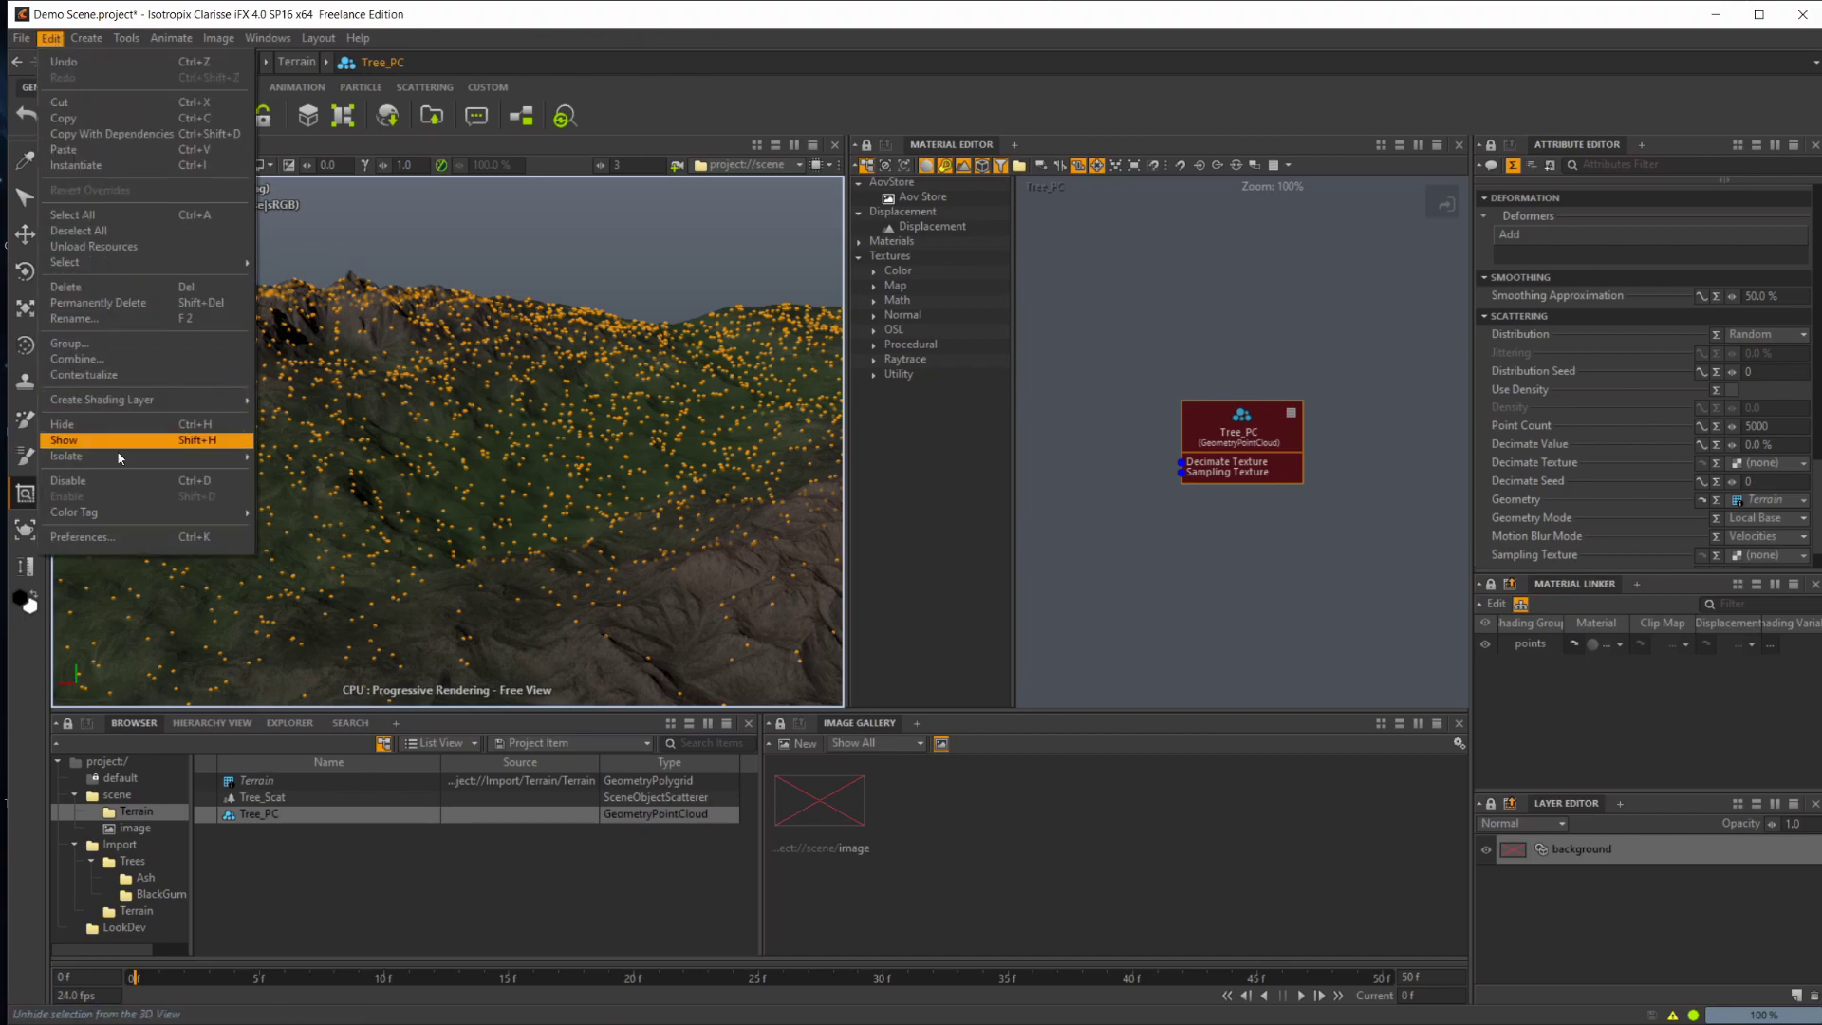
{"action": "left_click", "coordinate": [83, 538]}
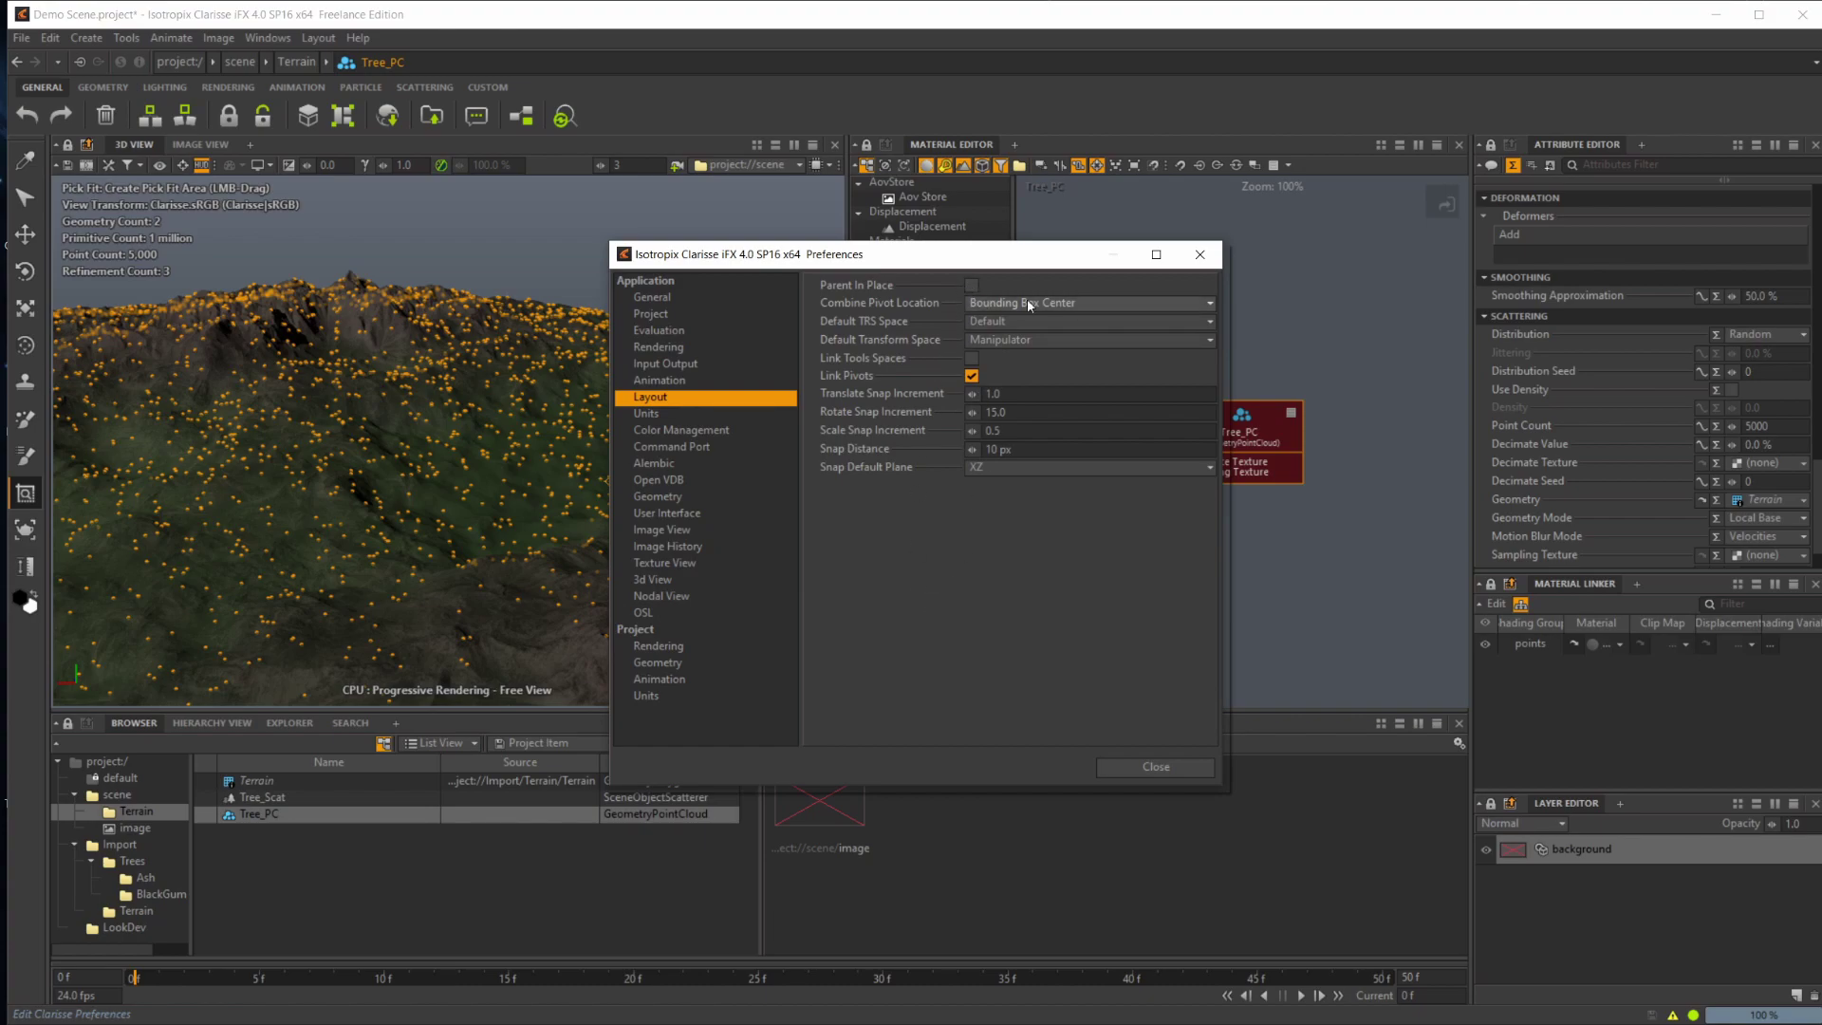
{"action": "left_click", "coordinate": [1213, 254]}
Step: Set the Parent of Tree_PC to the scene's Terrain instance and inspect the point cloud from another angle
{"action": "scroll", "coordinate": [1644, 446], "scroll_direction": "up", "scroll_amount": 10}
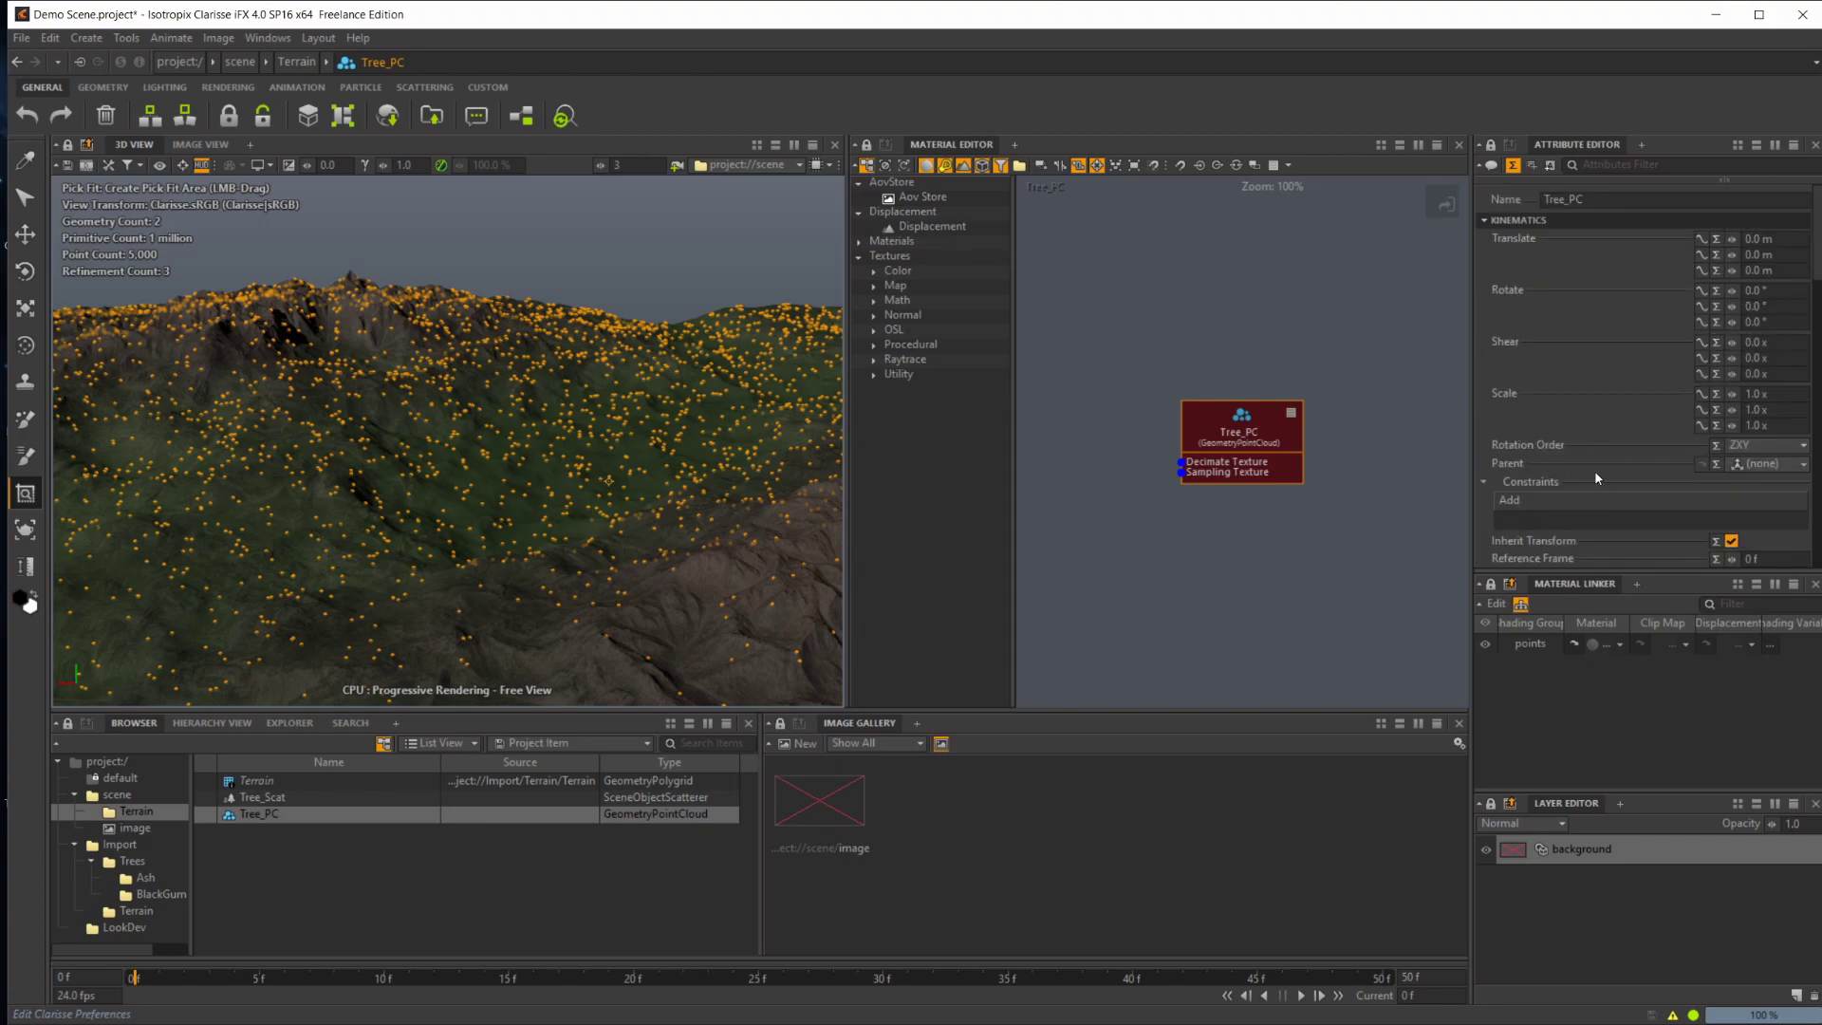
{"action": "left_click", "coordinate": [1776, 465]}
{"action": "left_click", "coordinate": [907, 393]}
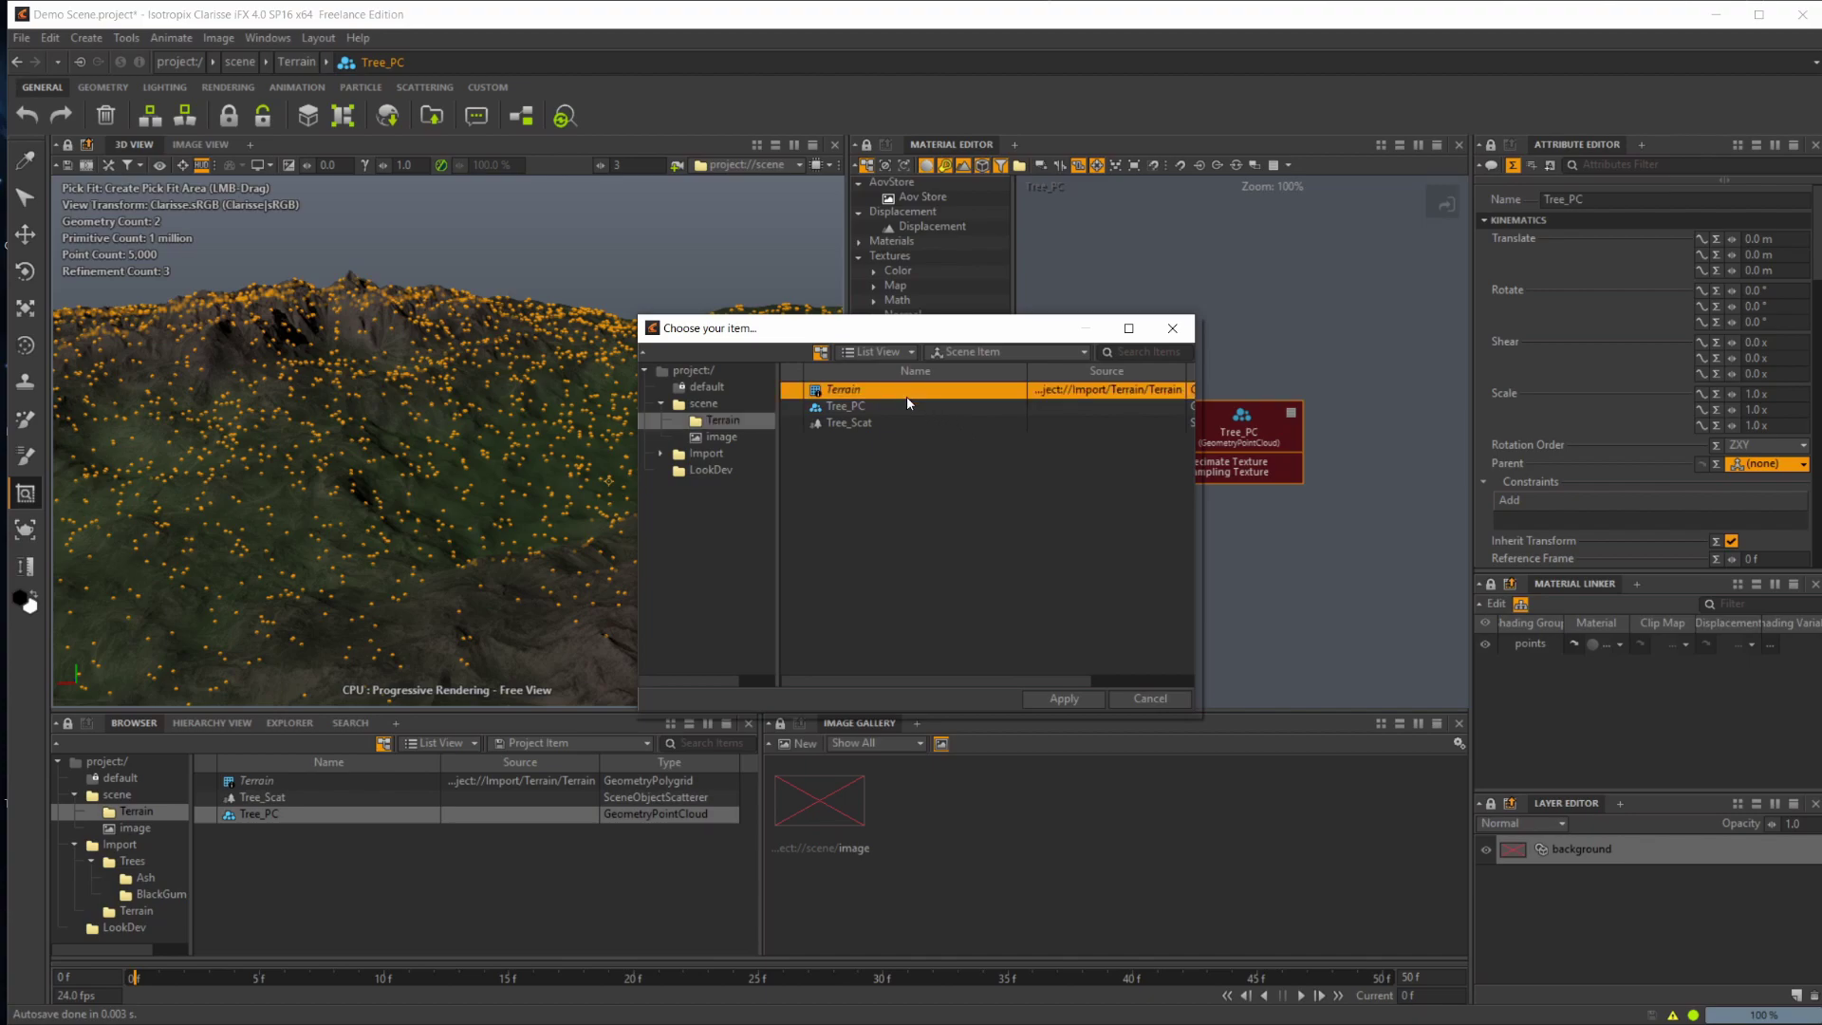
{"action": "left_click", "coordinate": [1058, 697]}
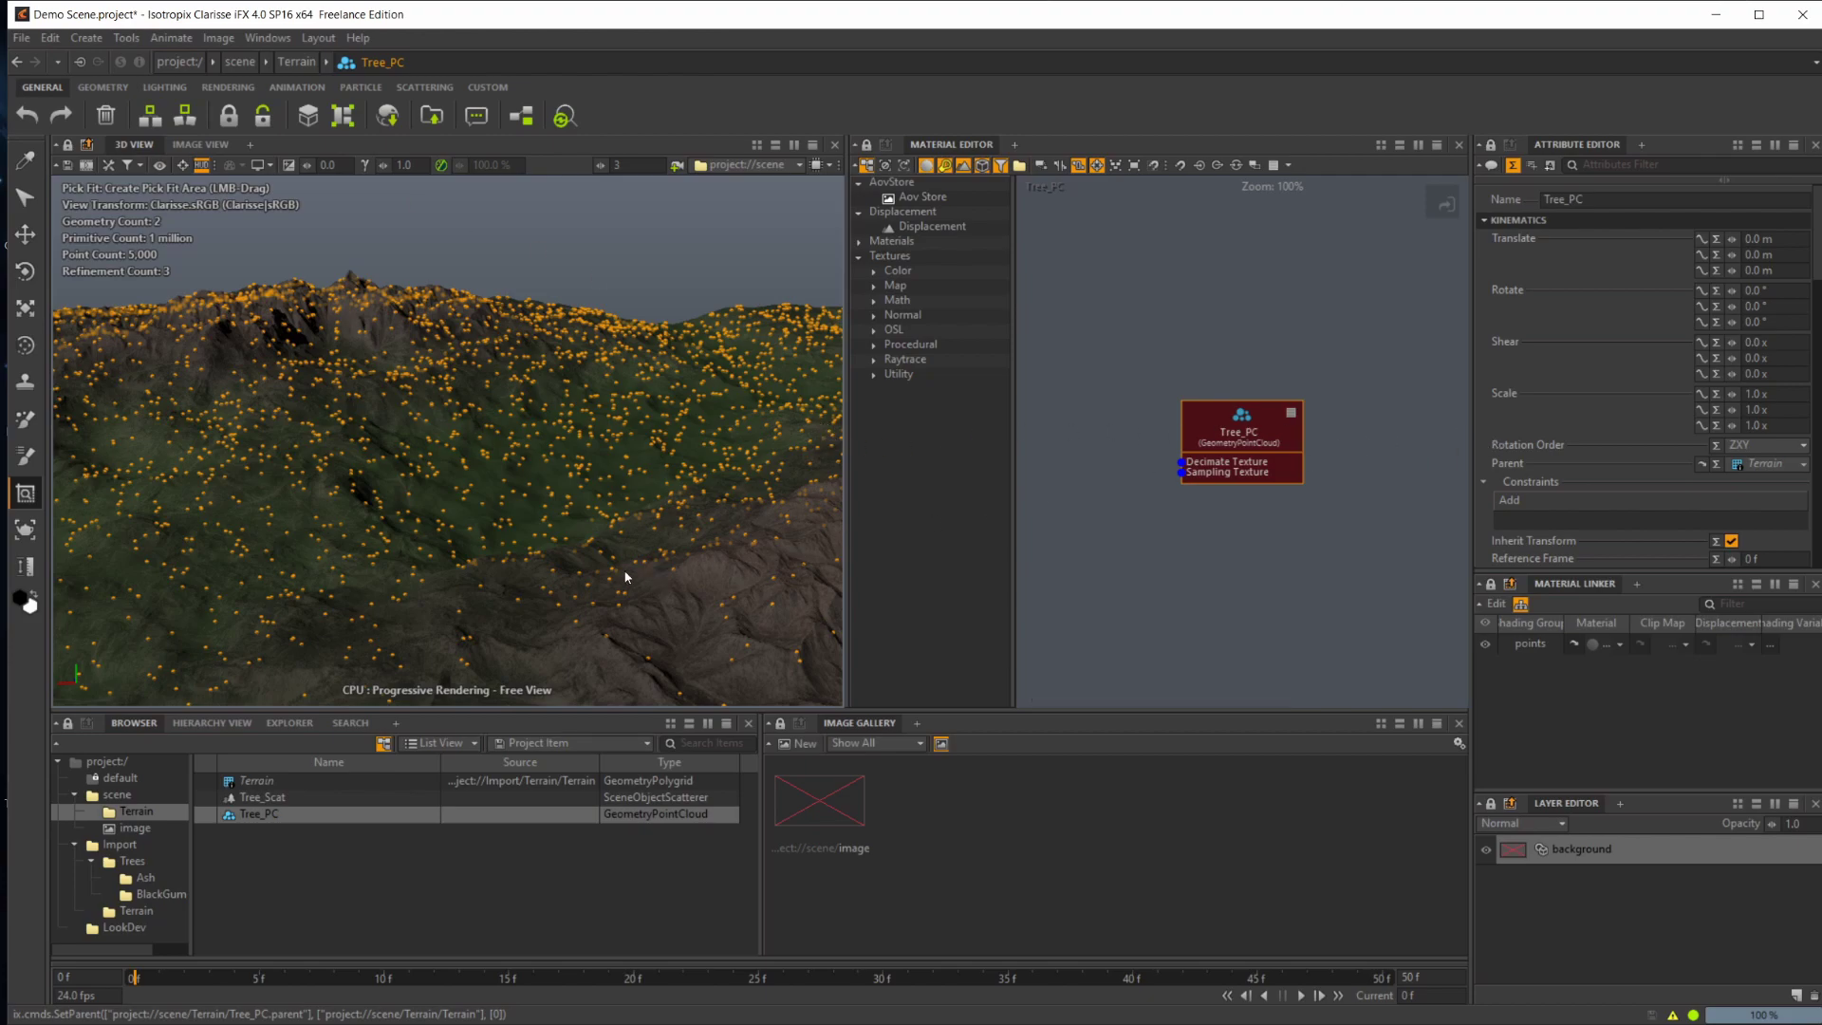
{"action": "right_click_drag", "start_coordinate": [626, 577], "coordinate": [675, 543], "text": "alt"}
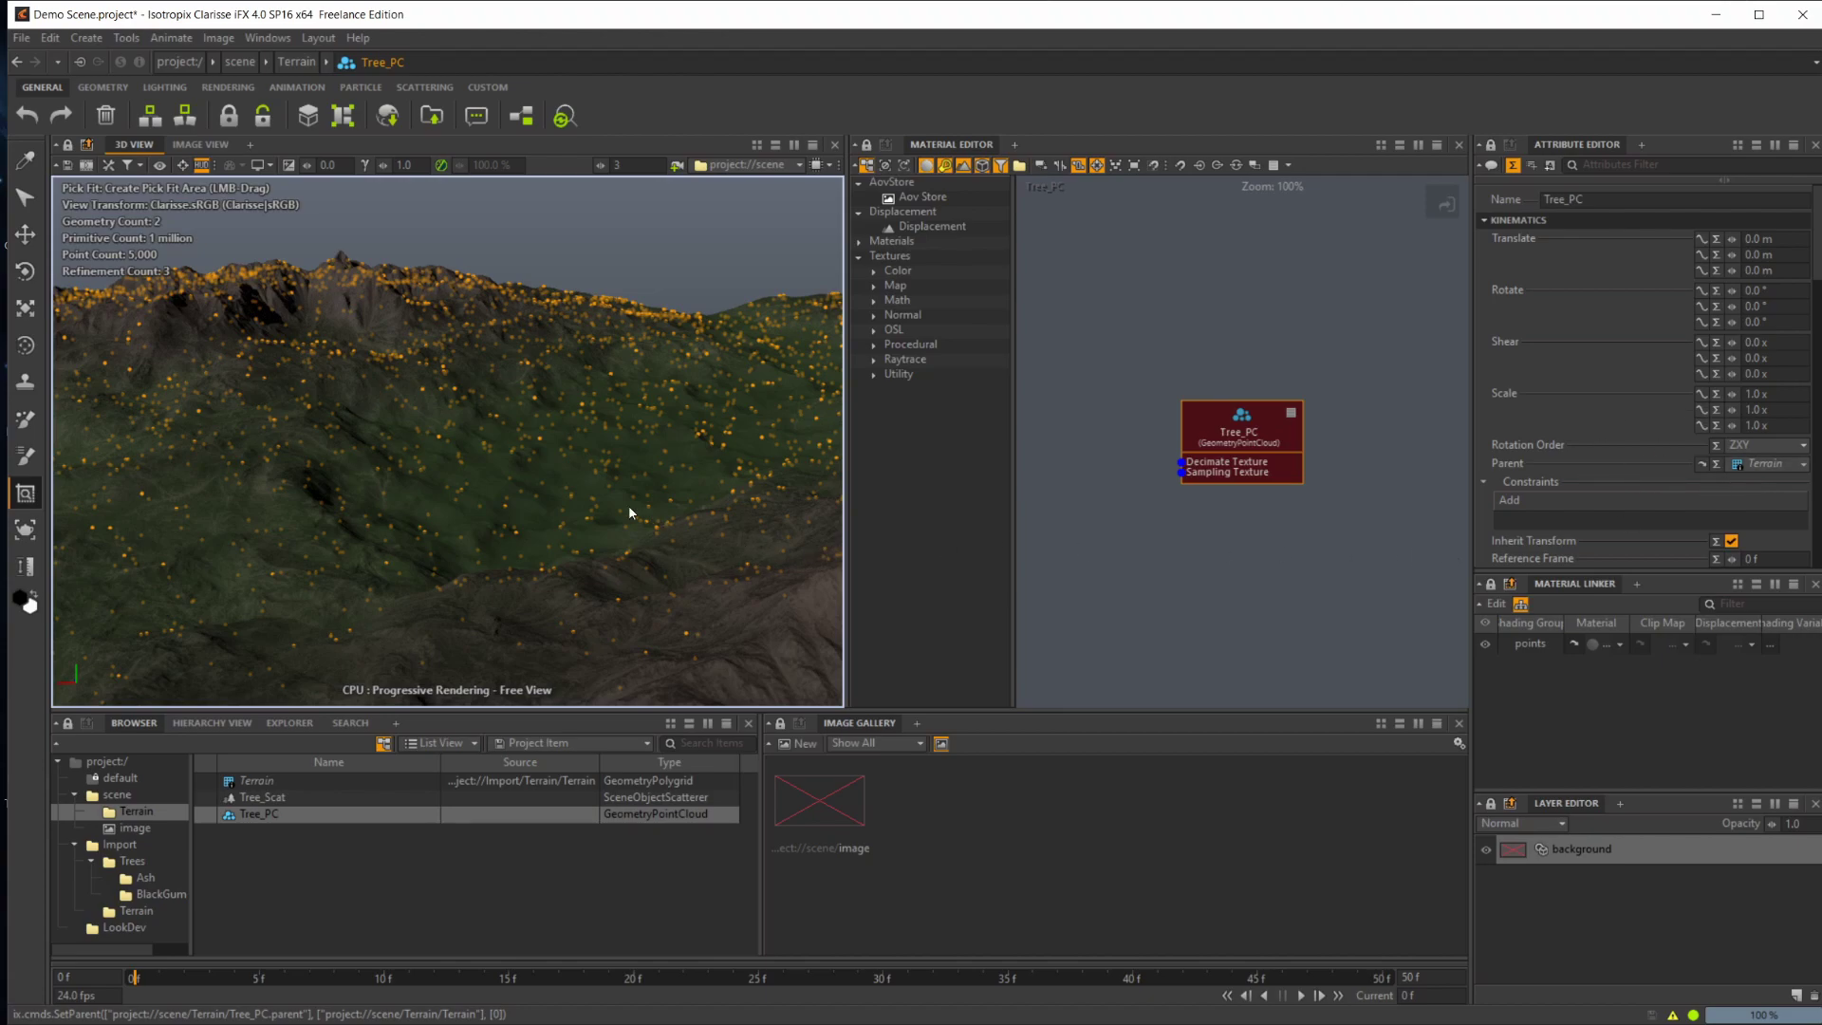
{"action": "middle_click_drag", "start_coordinate": [379, 467], "coordinate": [619, 495], "text": "alt"}
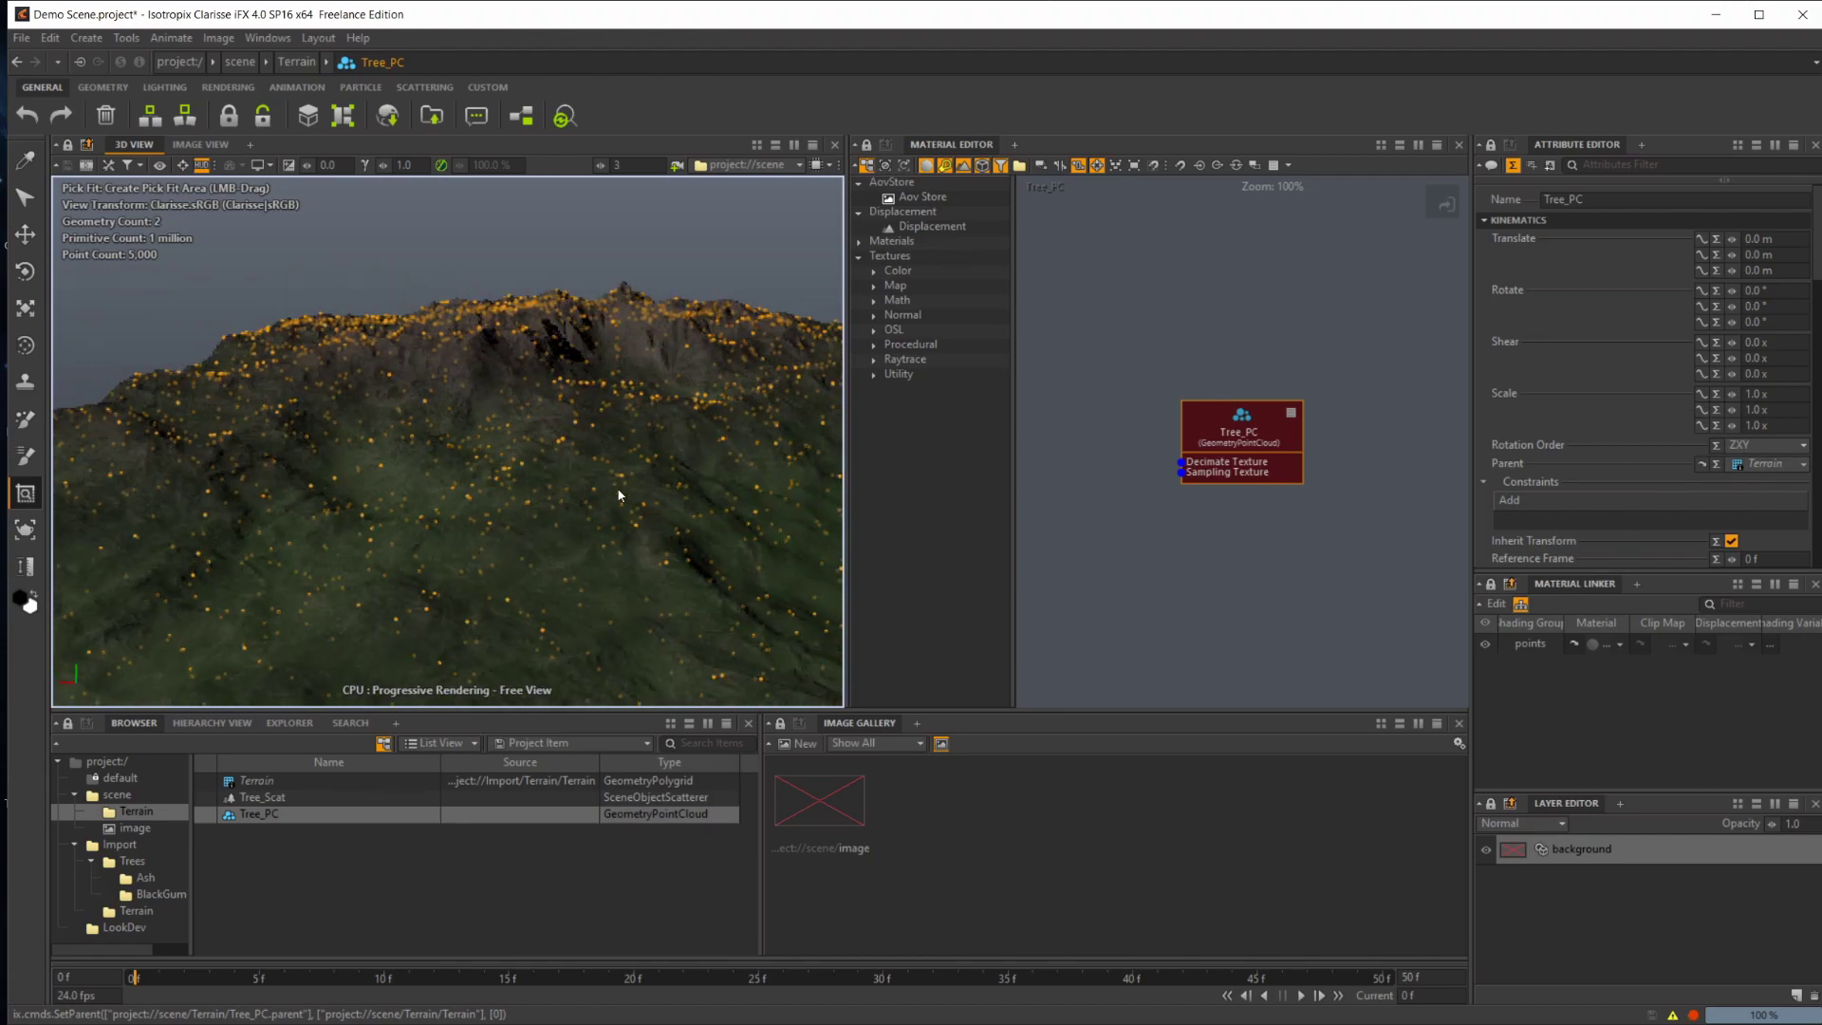
{"action": "left_click_drag", "start_coordinate": [486, 533], "coordinate": [626, 524], "text": "alt"}
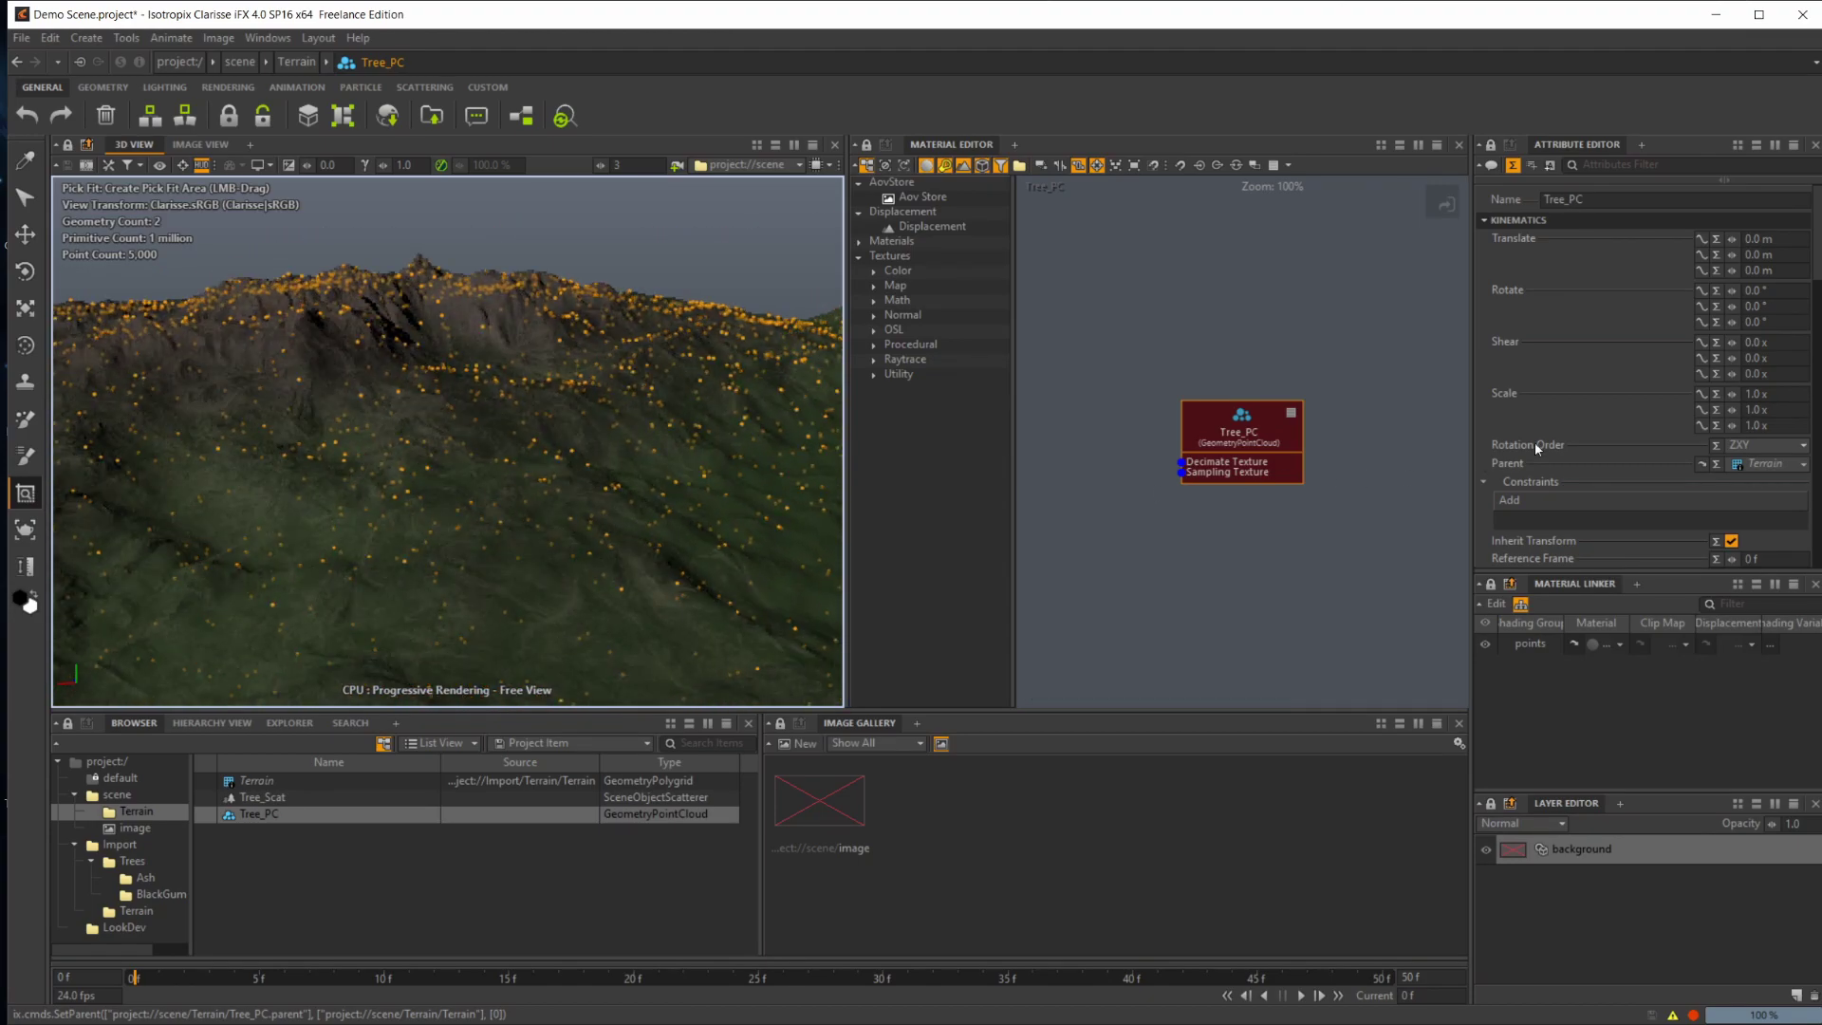
Step: Try a Decimate Value of 74.4 % on Tree_PC, reset it to 0, and check which items are available as Decimate Texture
{"action": "scroll", "coordinate": [1616, 386], "scroll_direction": "down", "scroll_amount": 10}
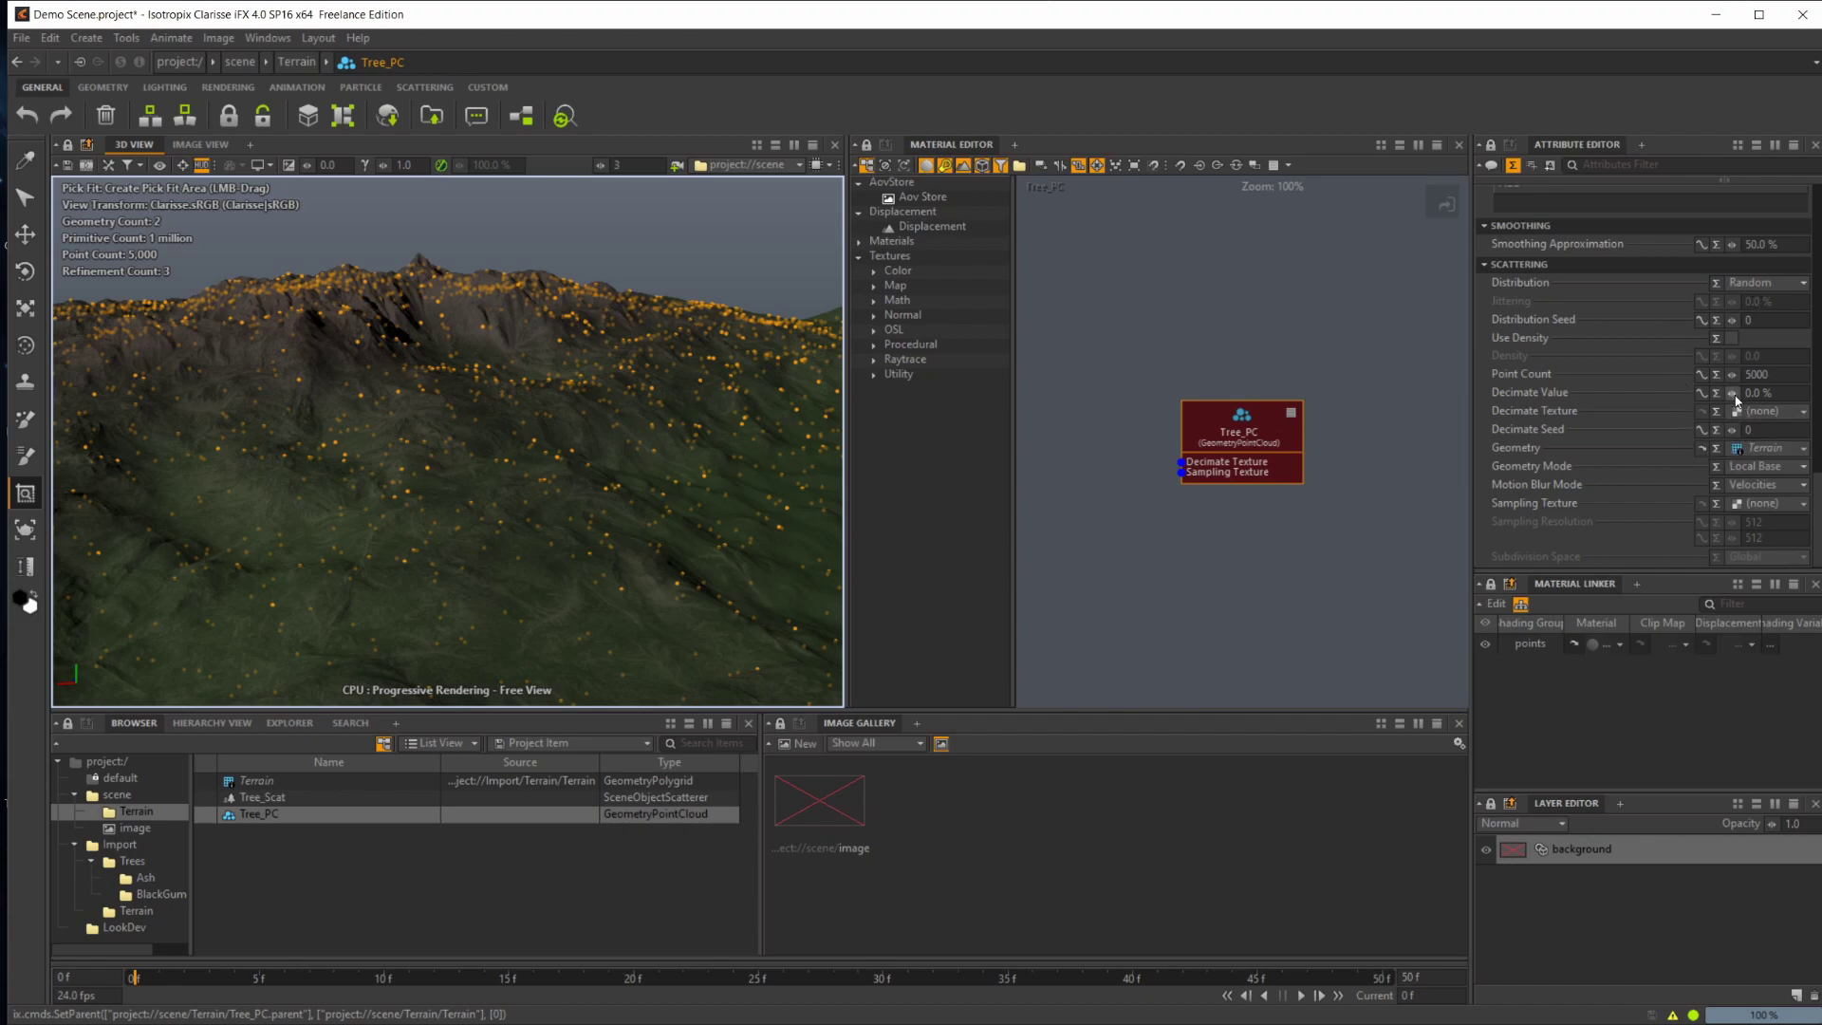
{"action": "left_click_drag", "start_coordinate": [1732, 392], "coordinate": [1797, 397]}
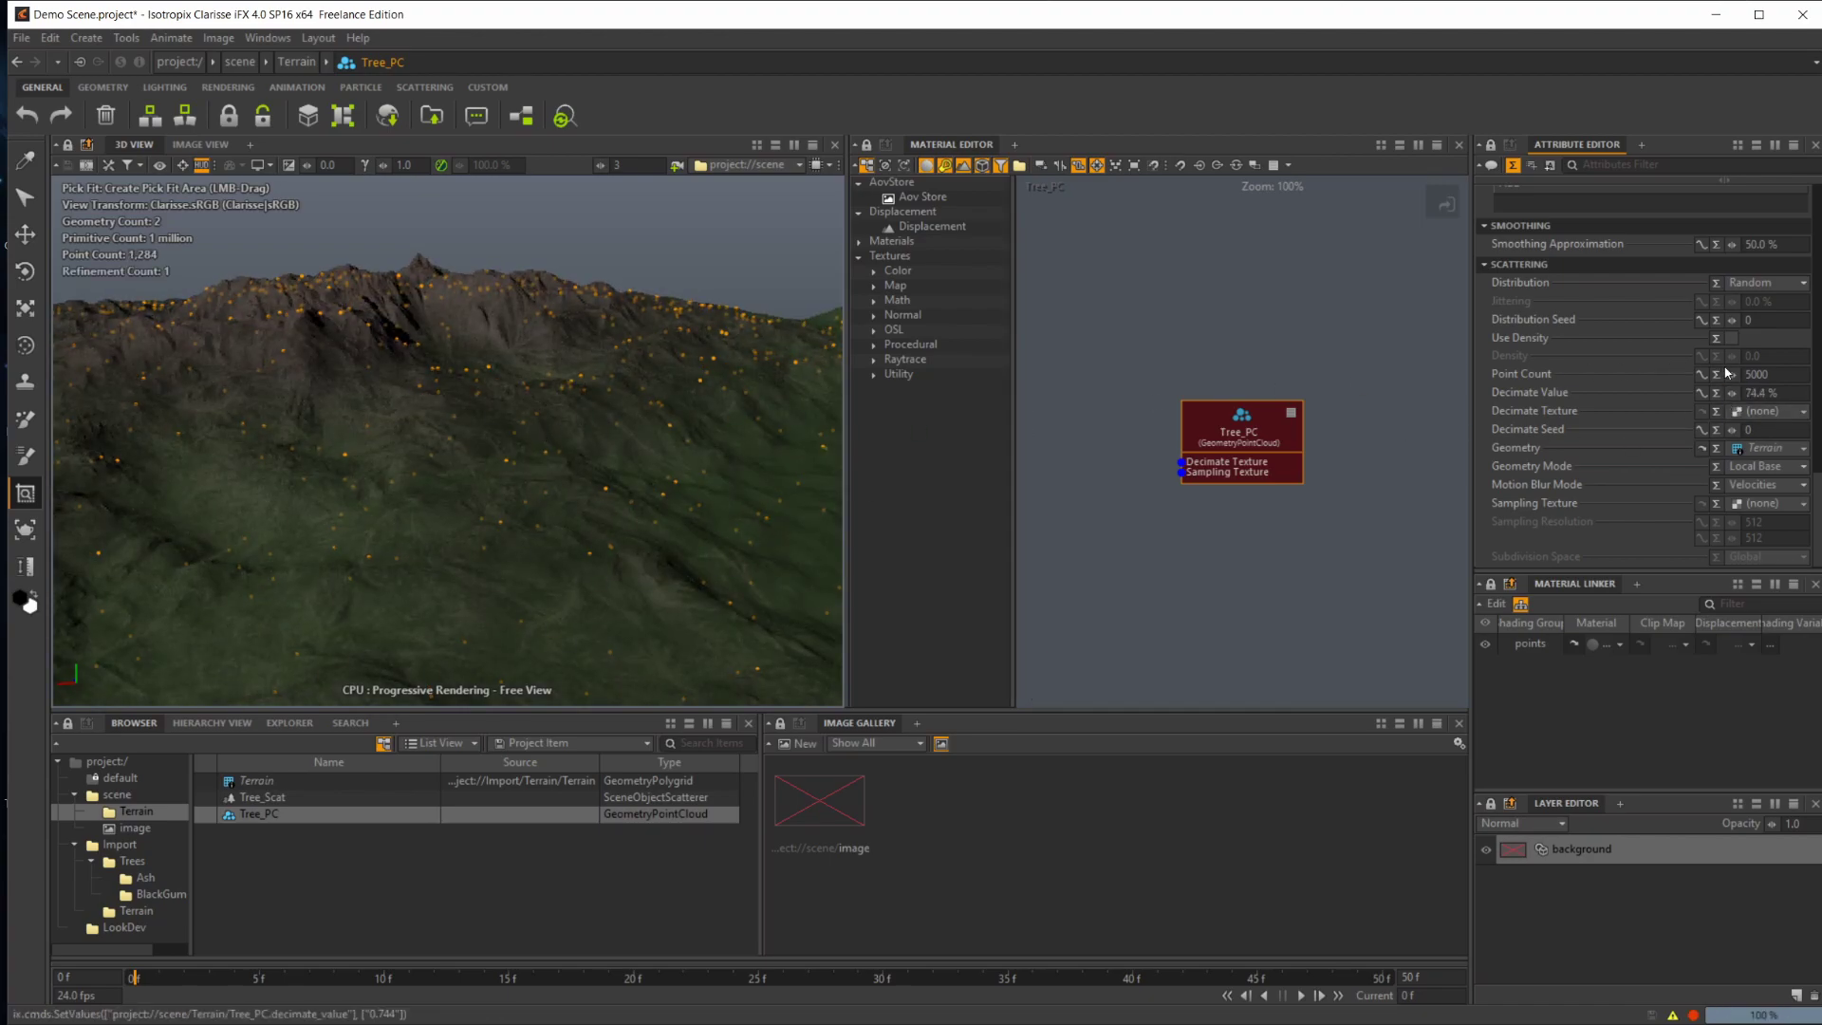
{"action": "left_click", "coordinate": [1797, 397]}
{"action": "type", "text": "0"}
{"action": "key", "text": "Return"}
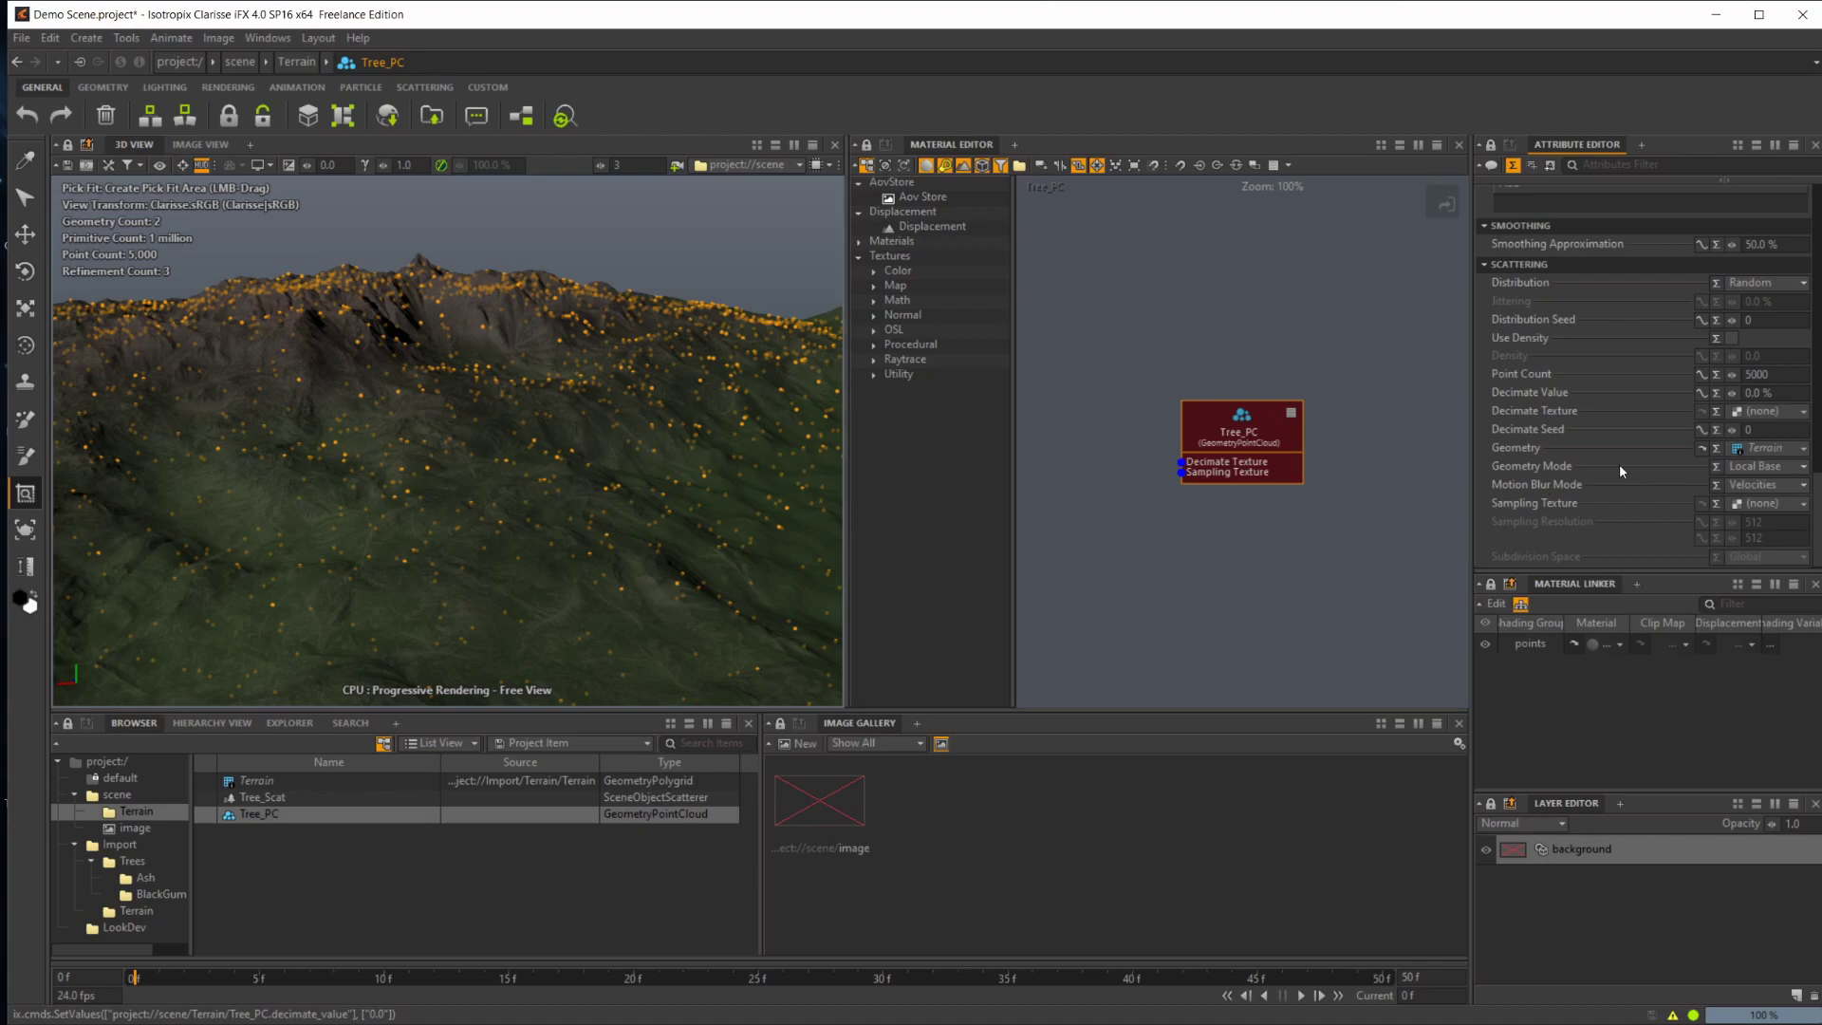
{"action": "left_click", "coordinate": [1749, 414]}
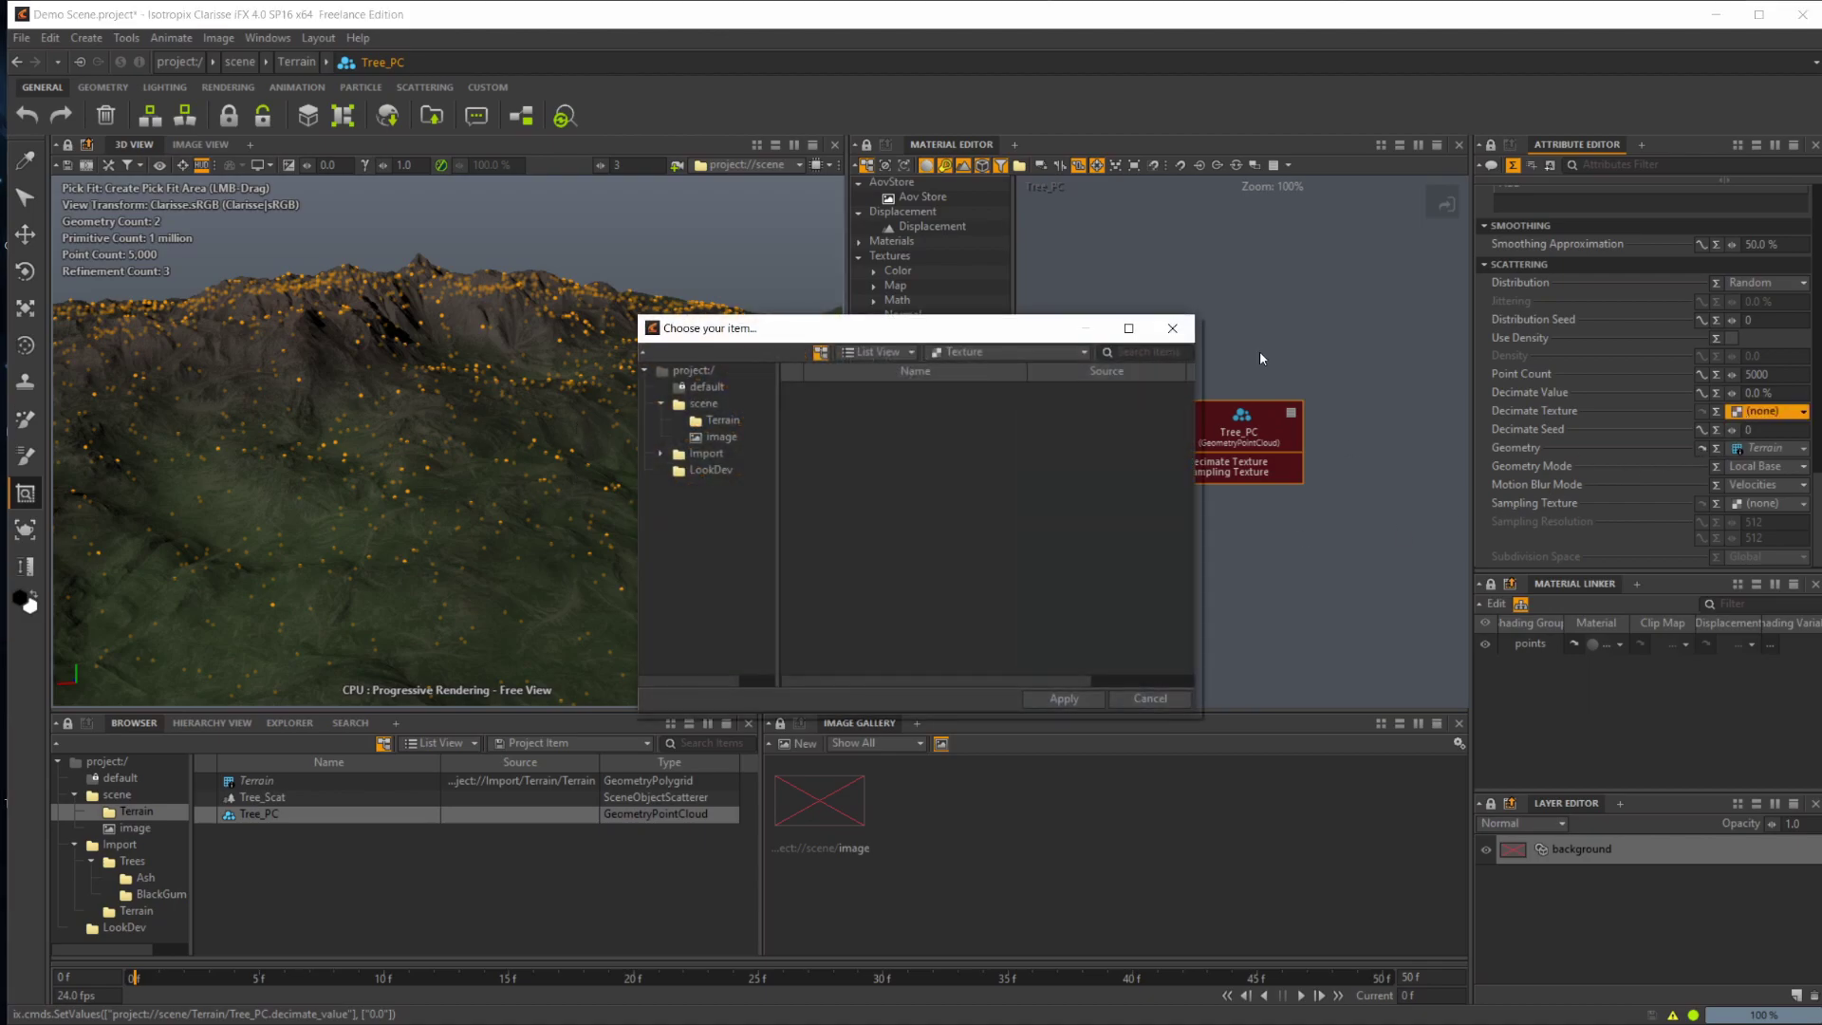
{"action": "left_click", "coordinate": [1151, 699]}
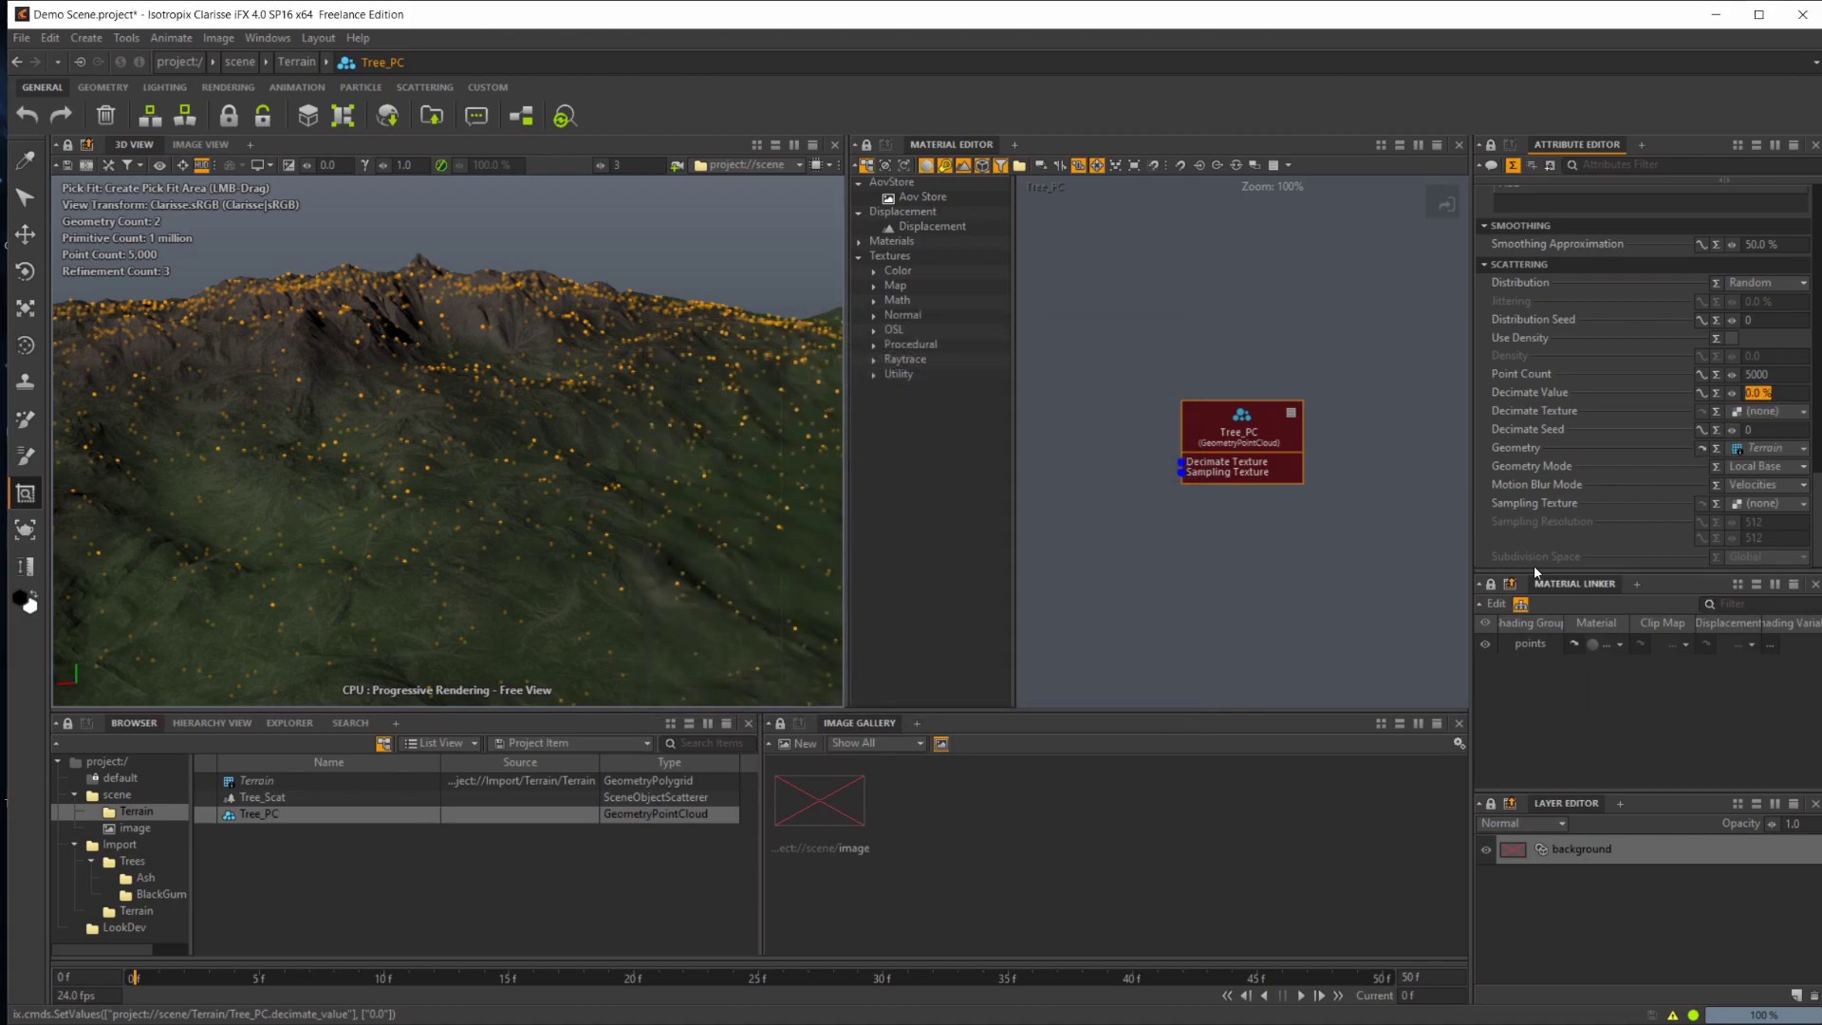
{"action": "left_click", "coordinate": [289, 800]}
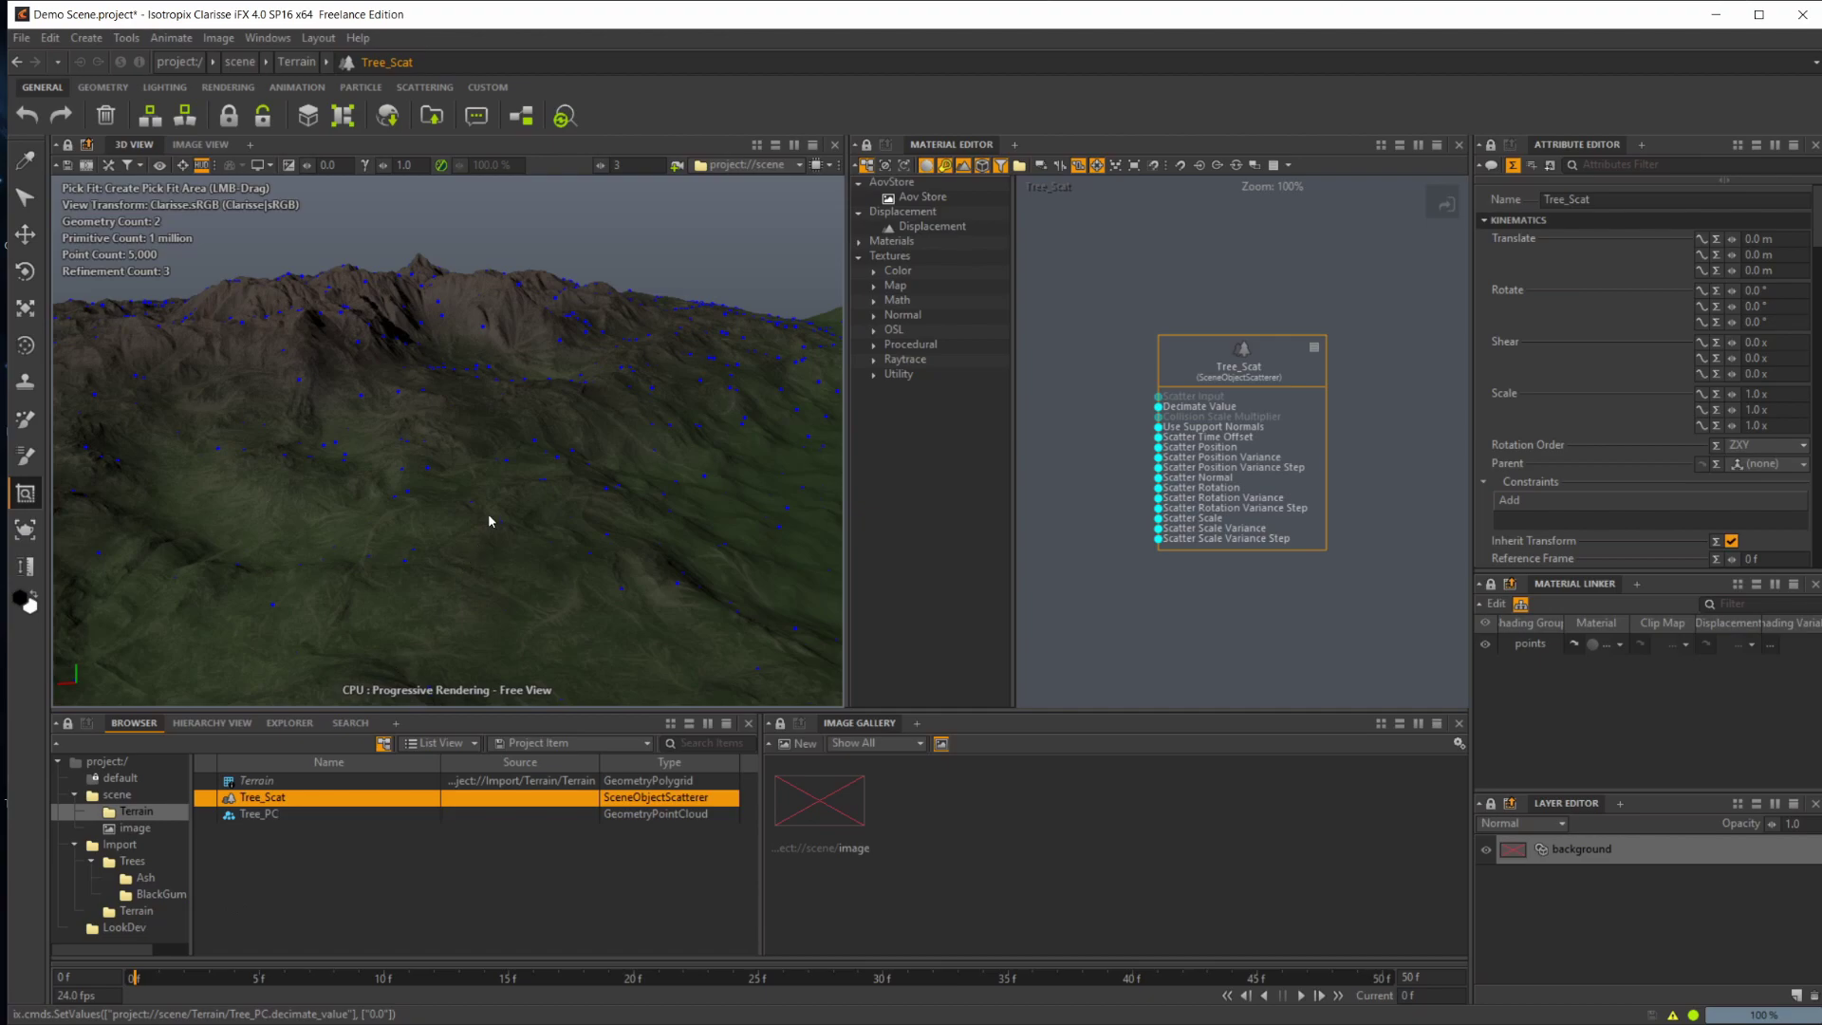
{"action": "key", "text": "super"}
{"action": "left_click", "coordinate": [670, 467]}
{"action": "left_click_drag", "start_coordinate": [753, 602], "coordinate": [353, 756], "text": "alt"}
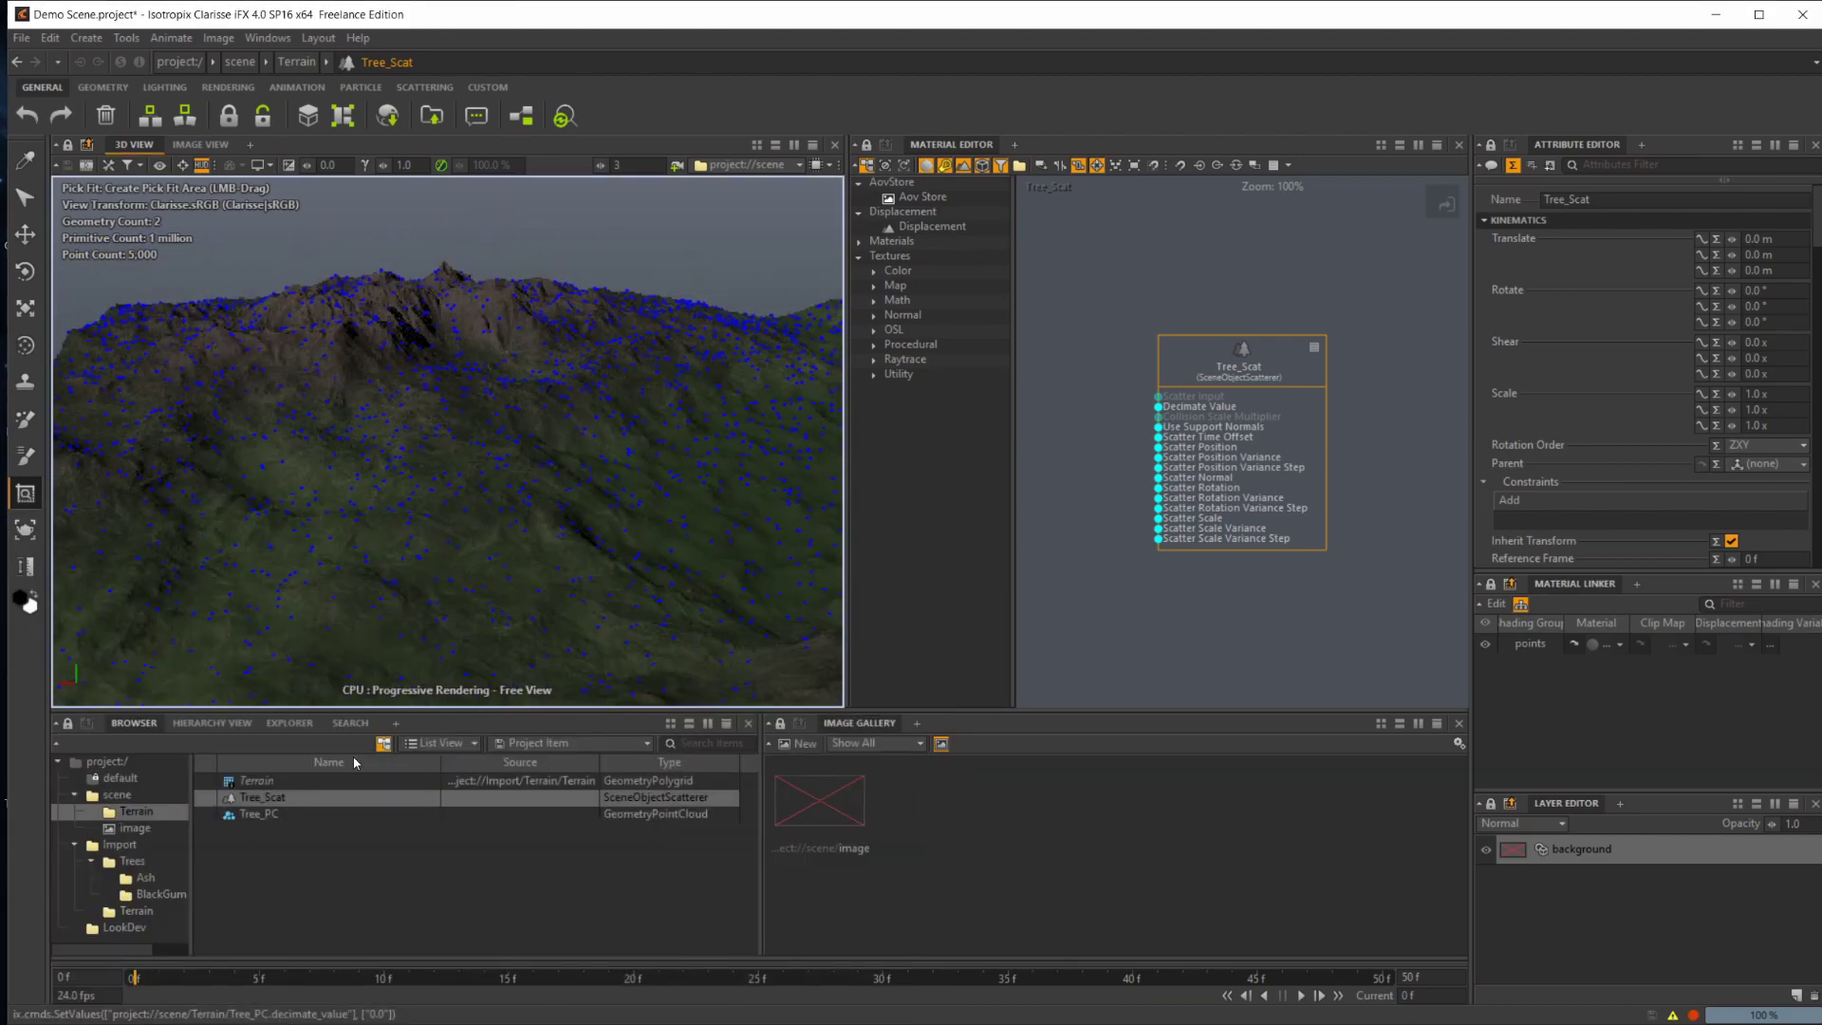
Step: Set the scale of the GreenAsh_High_obj geometry in the Ash import context to 0.1 on all three axes
{"action": "left_click", "coordinate": [145, 878]}
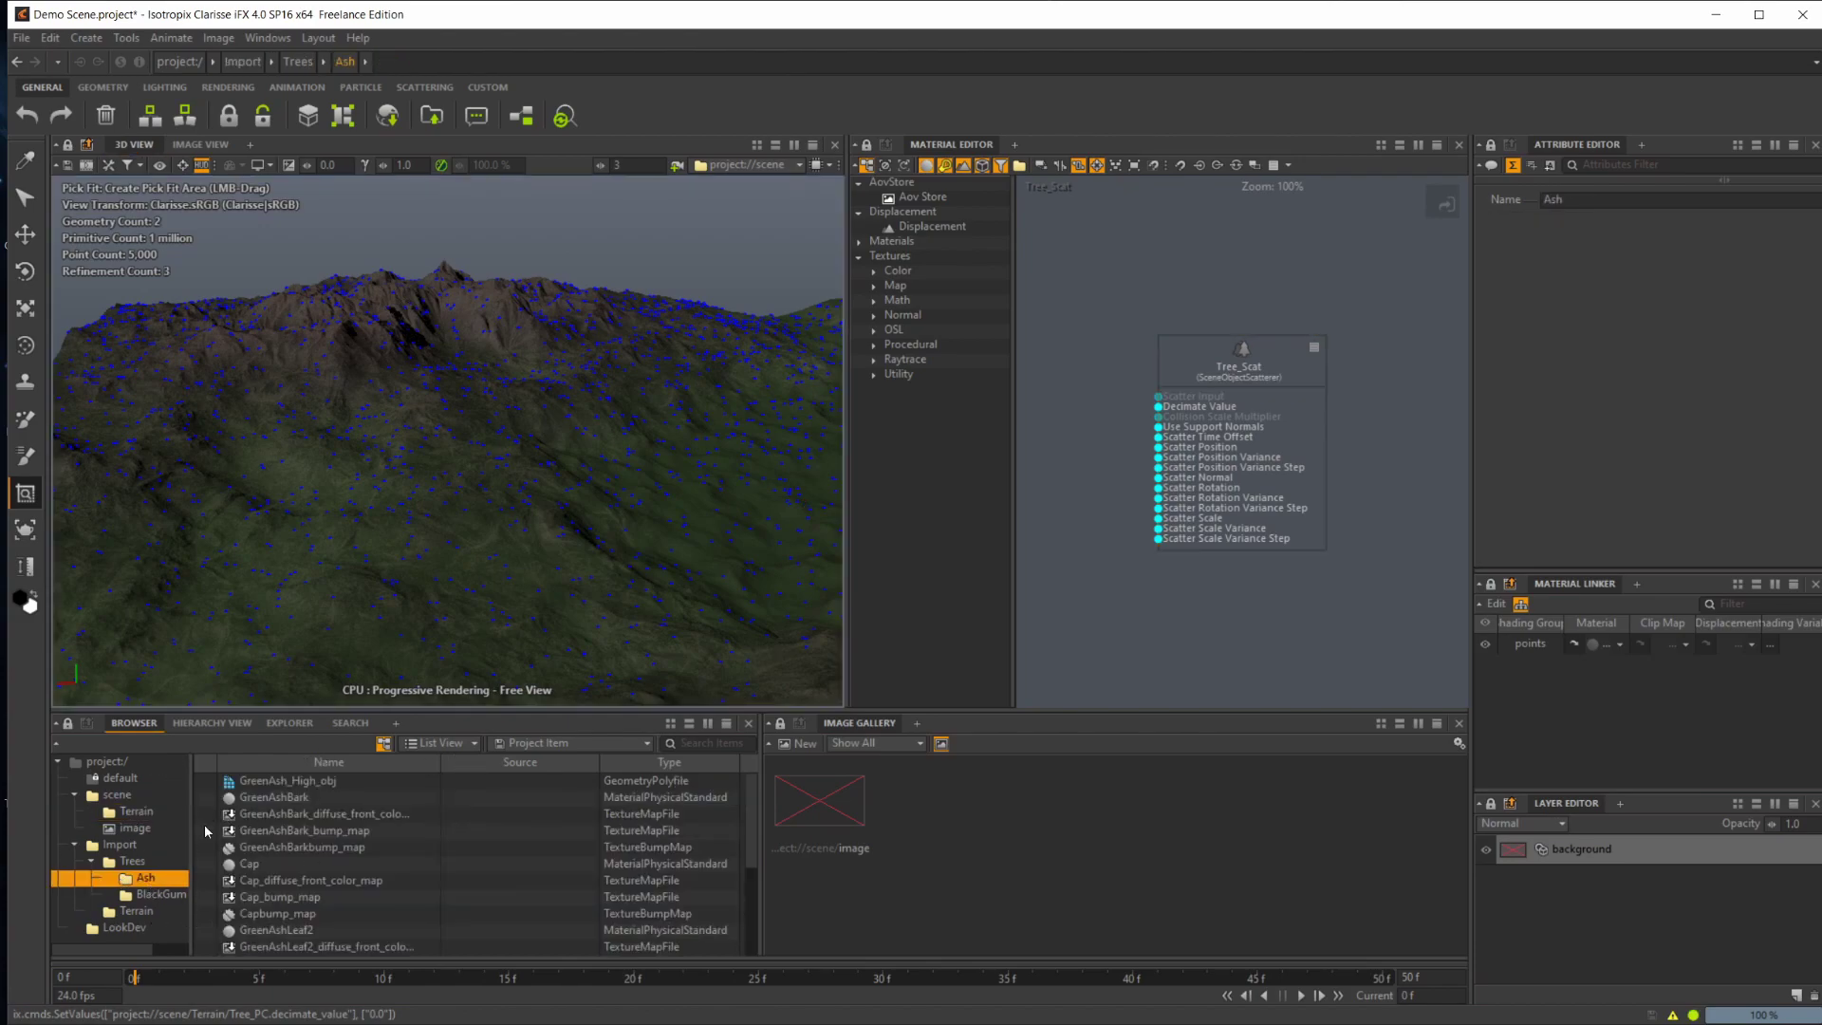
{"action": "left_click", "coordinate": [276, 781]}
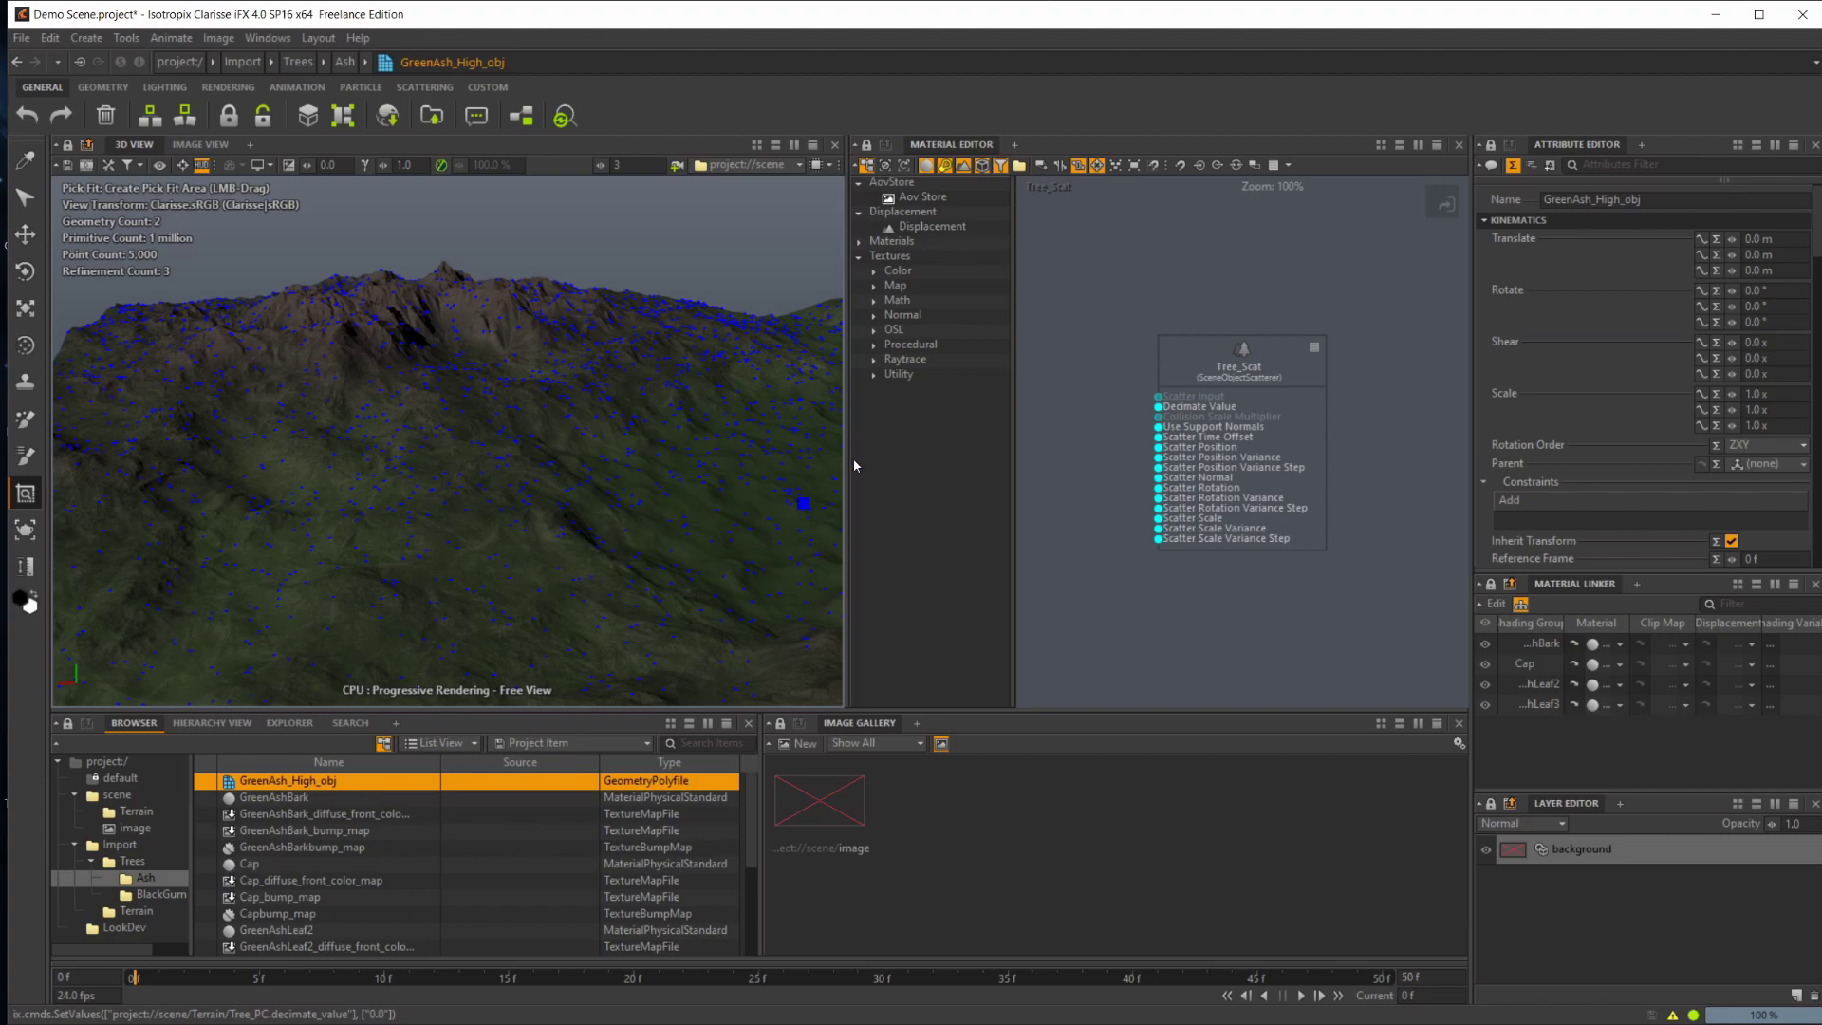
{"action": "left_click", "coordinate": [1792, 395]}
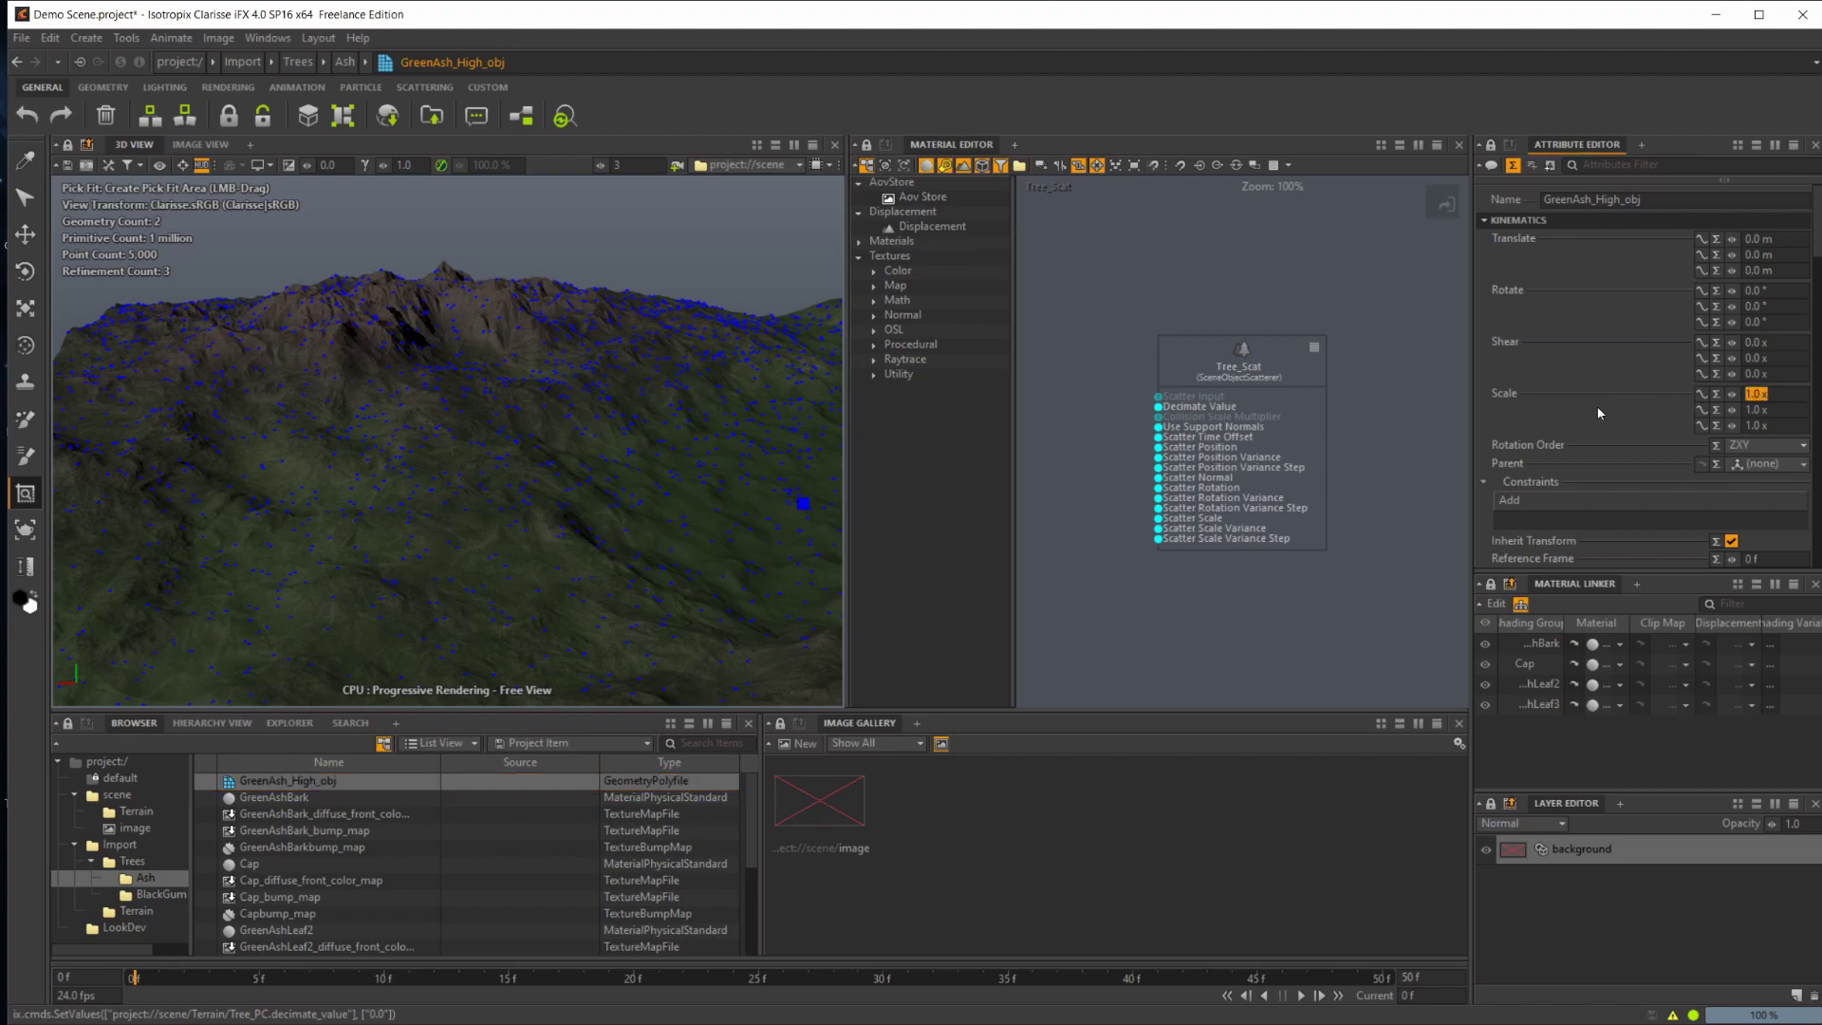
{"action": "type", "text": "0.1"}
{"action": "key", "text": "Tab"}
{"action": "type", "text": "0.1"}
{"action": "key", "text": "Tab"}
{"action": "type", "text": "0.1"}
{"action": "key", "text": "Return"}
Step: Set the scale of the BlackGum_High_obj geometry in the BlackGum import context to 0.2 on all three axes
{"action": "left_click", "coordinate": [179, 898]}
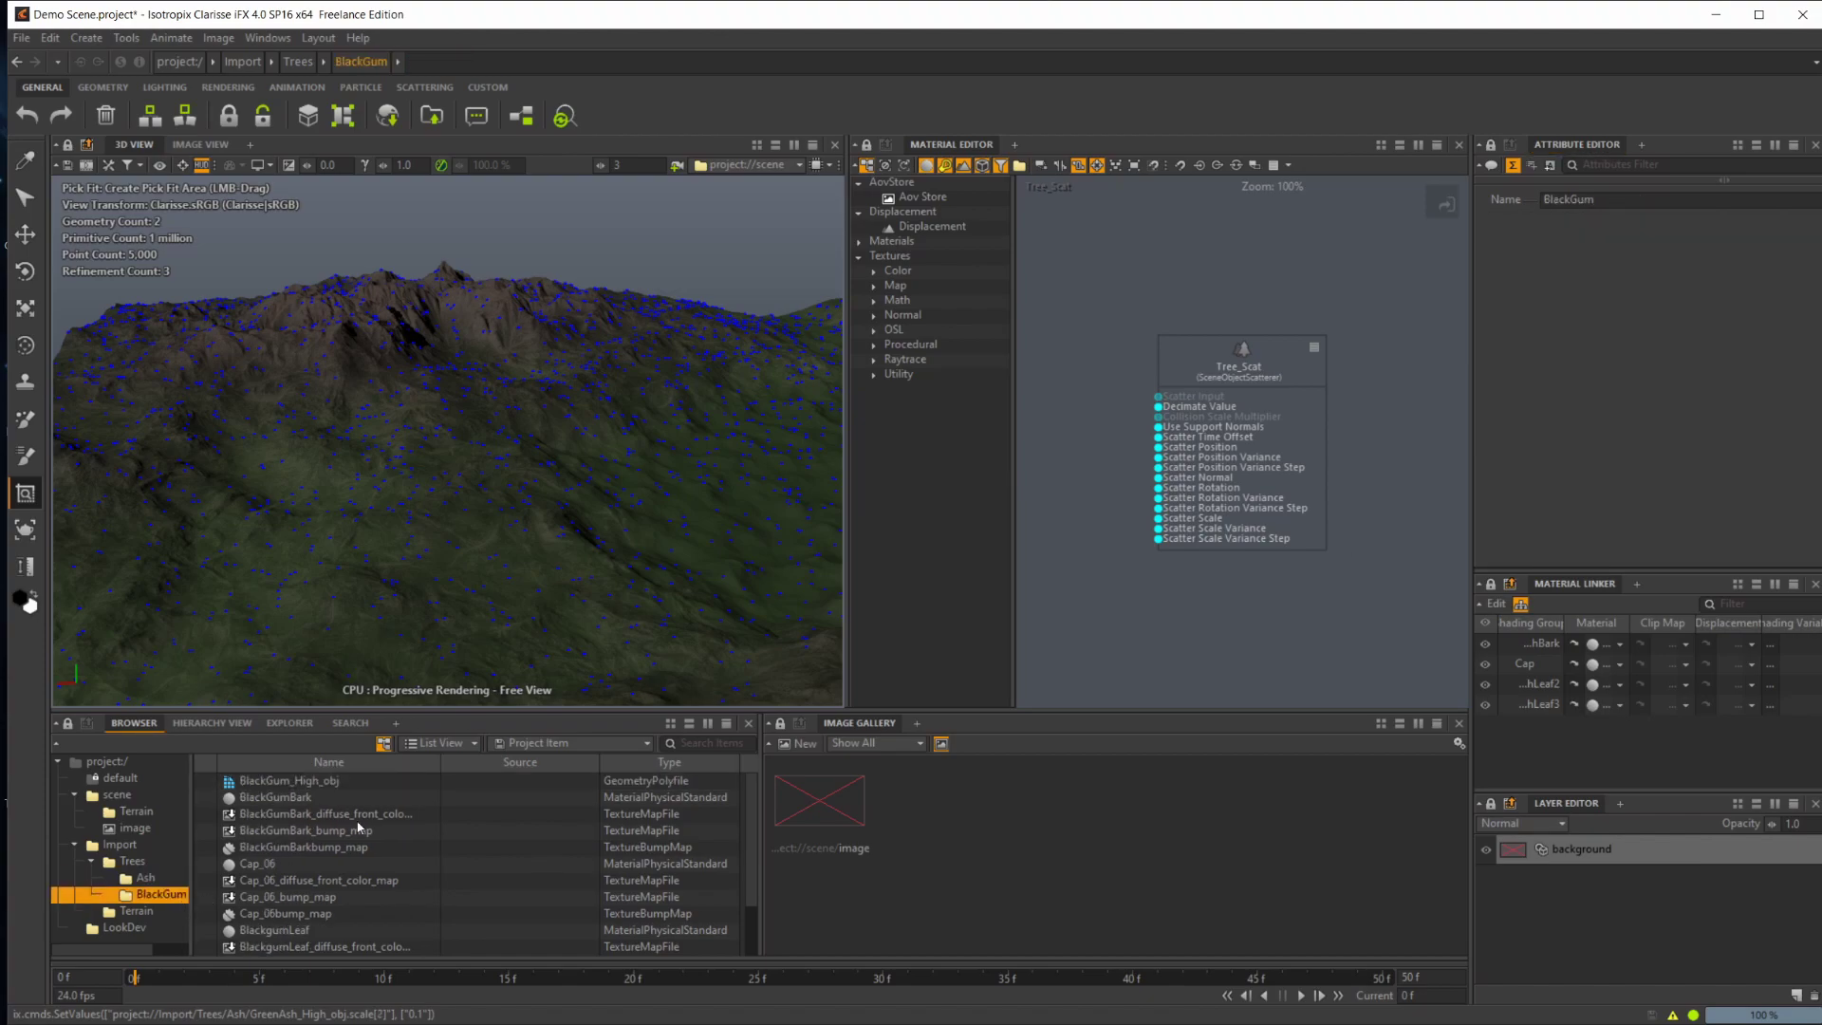
{"action": "left_click", "coordinate": [323, 781]}
{"action": "left_click", "coordinate": [1756, 393]}
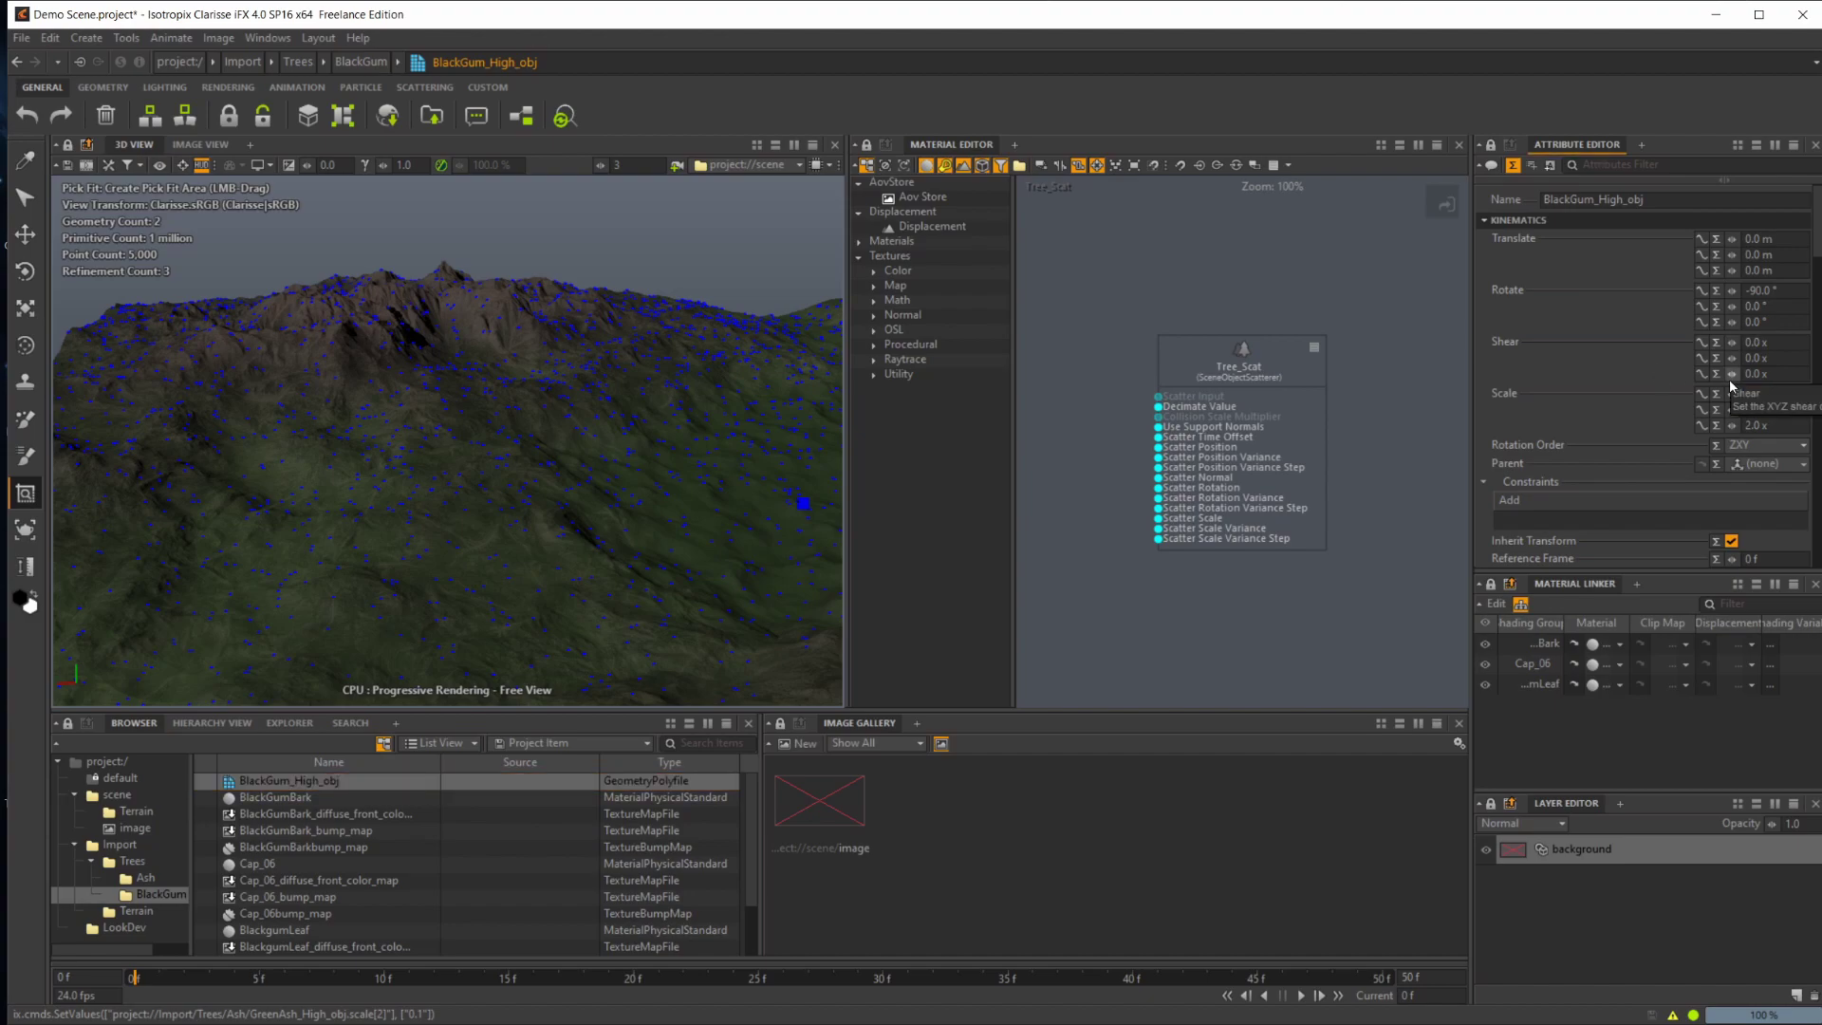
{"action": "type", "text": "0.2"}
{"action": "key", "text": "Tab"}
{"action": "type", "text": "0.2"}
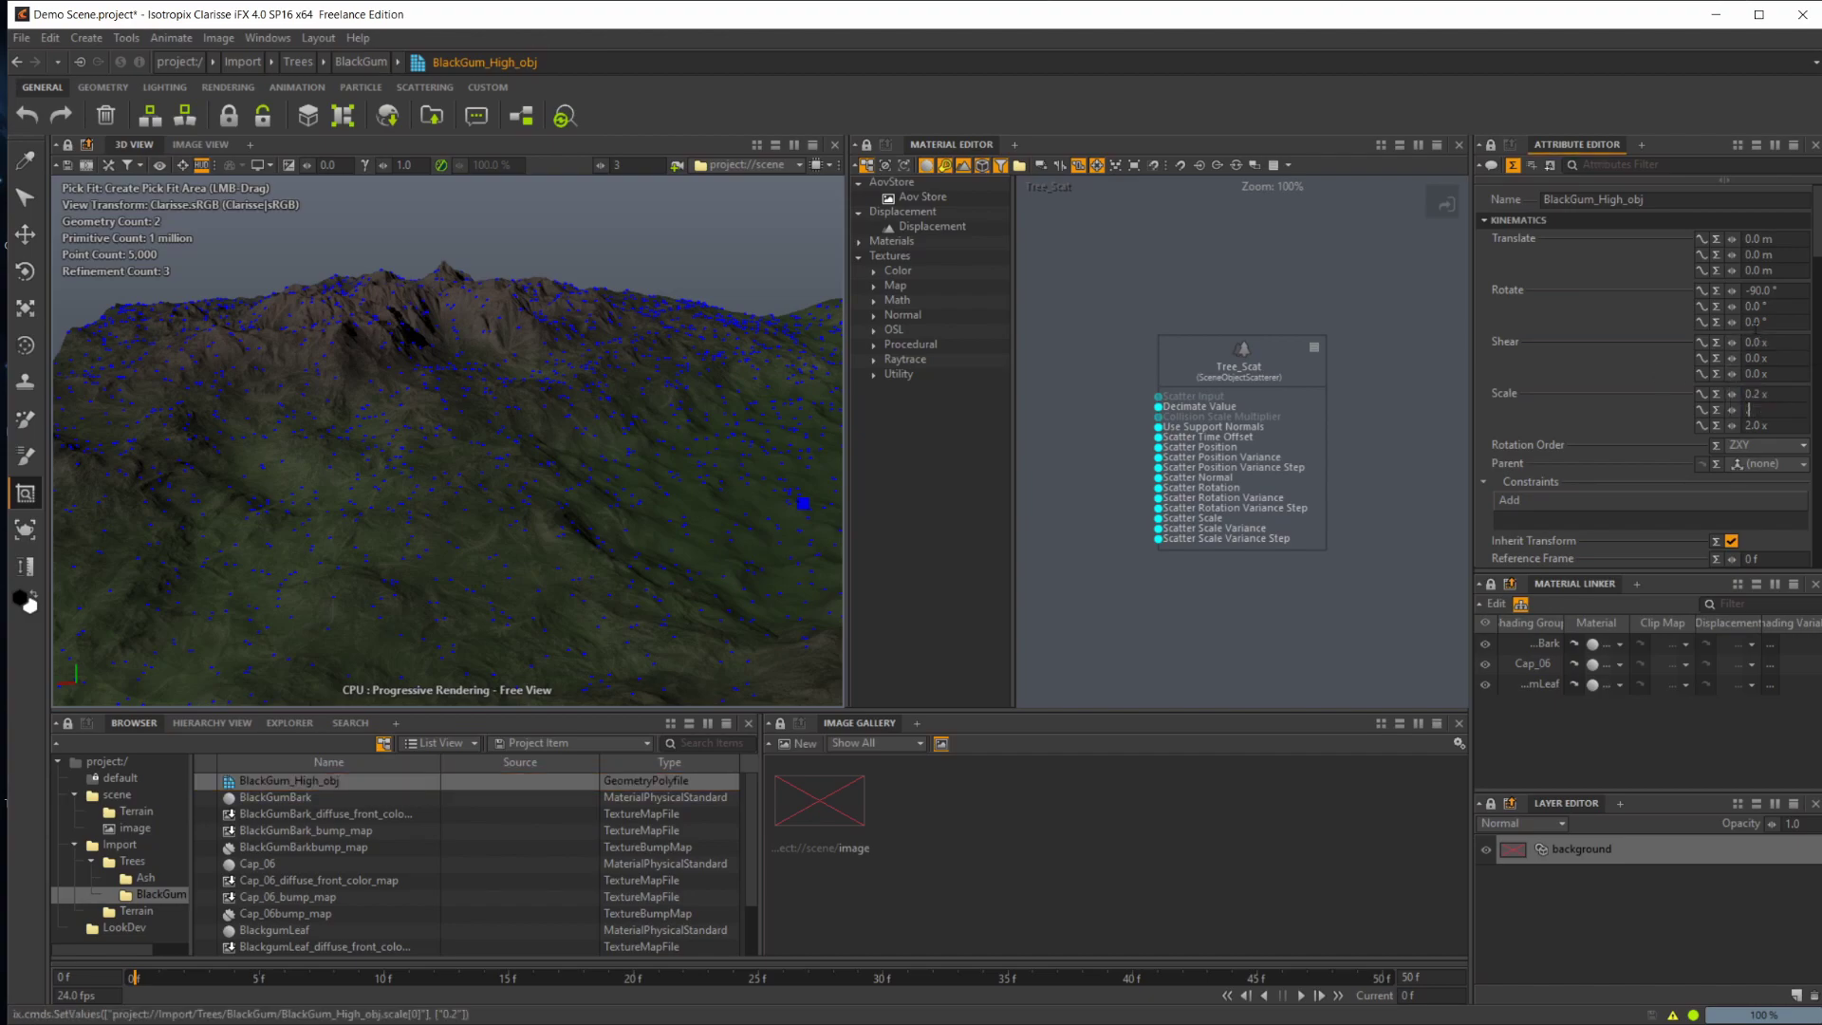
{"action": "key", "text": "Tab"}
{"action": "type", "text": "0.2"}
{"action": "key", "text": "Return"}
Step: Set the Geometry Support of Tree_Scat in the scene's Terrain context to the Tree_PC point cloud
{"action": "left_click", "coordinate": [136, 811]}
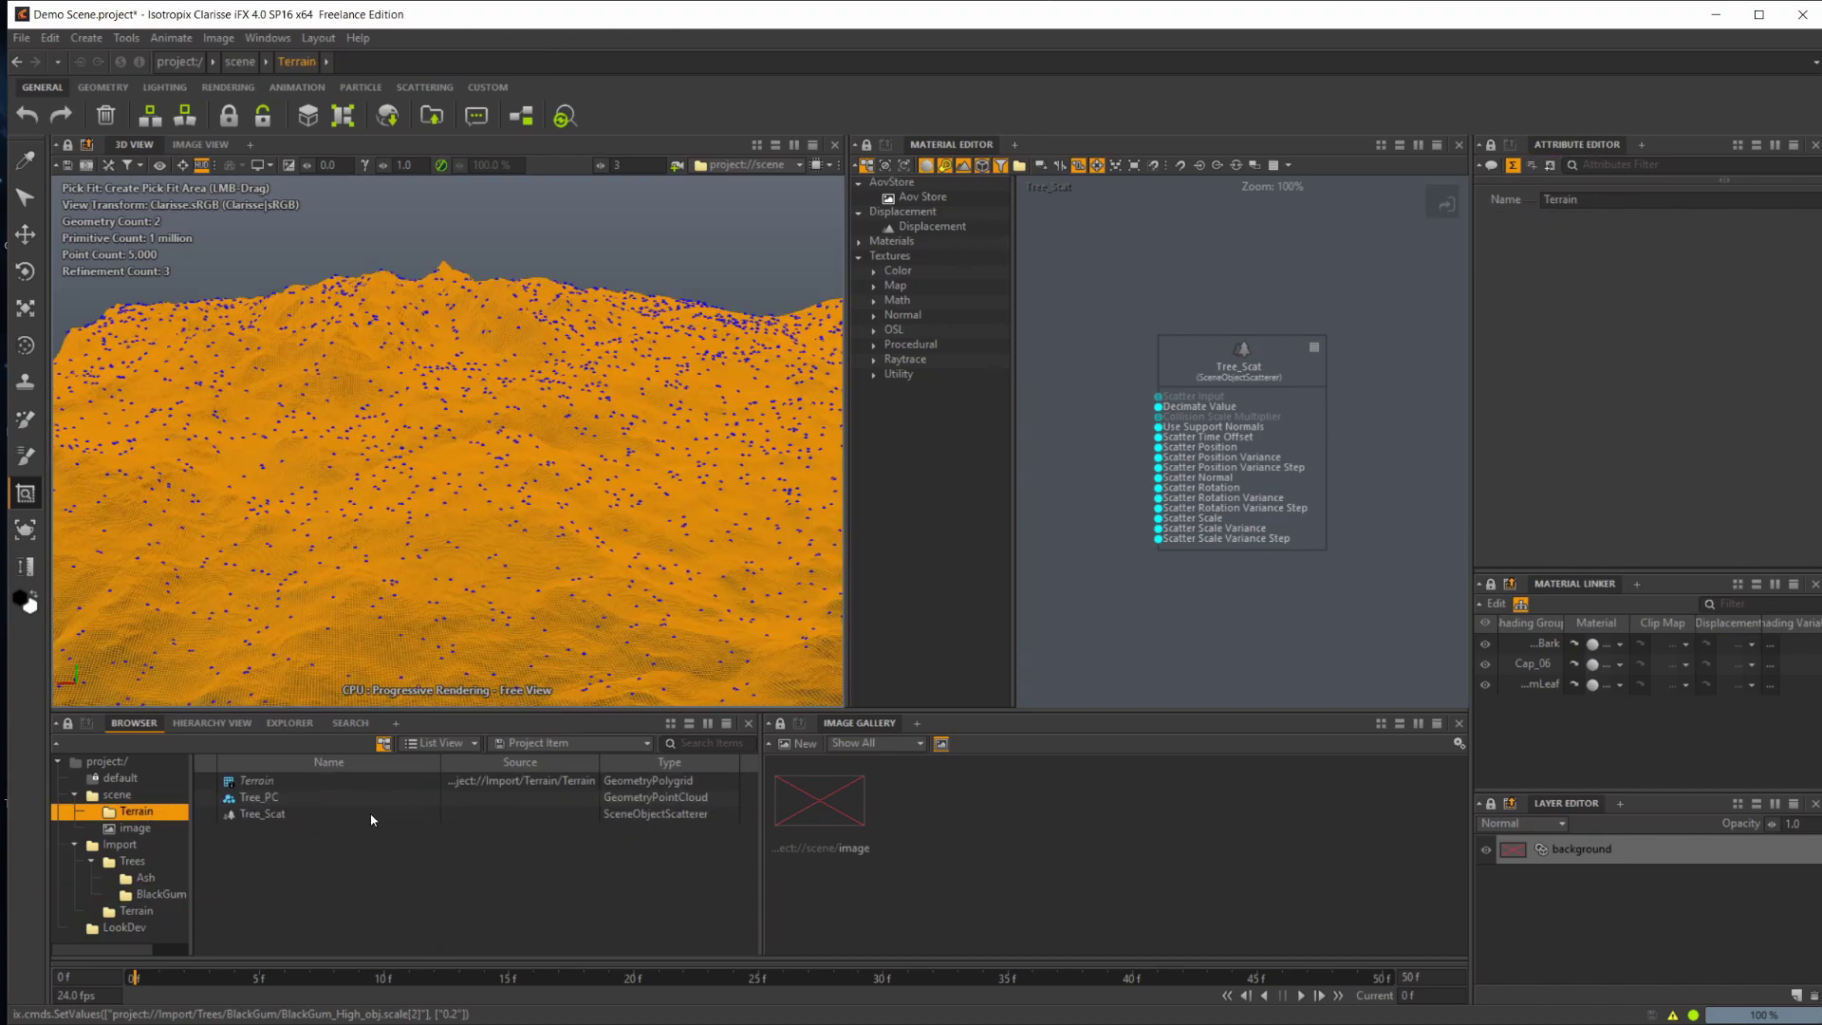
{"action": "left_click", "coordinate": [276, 815]}
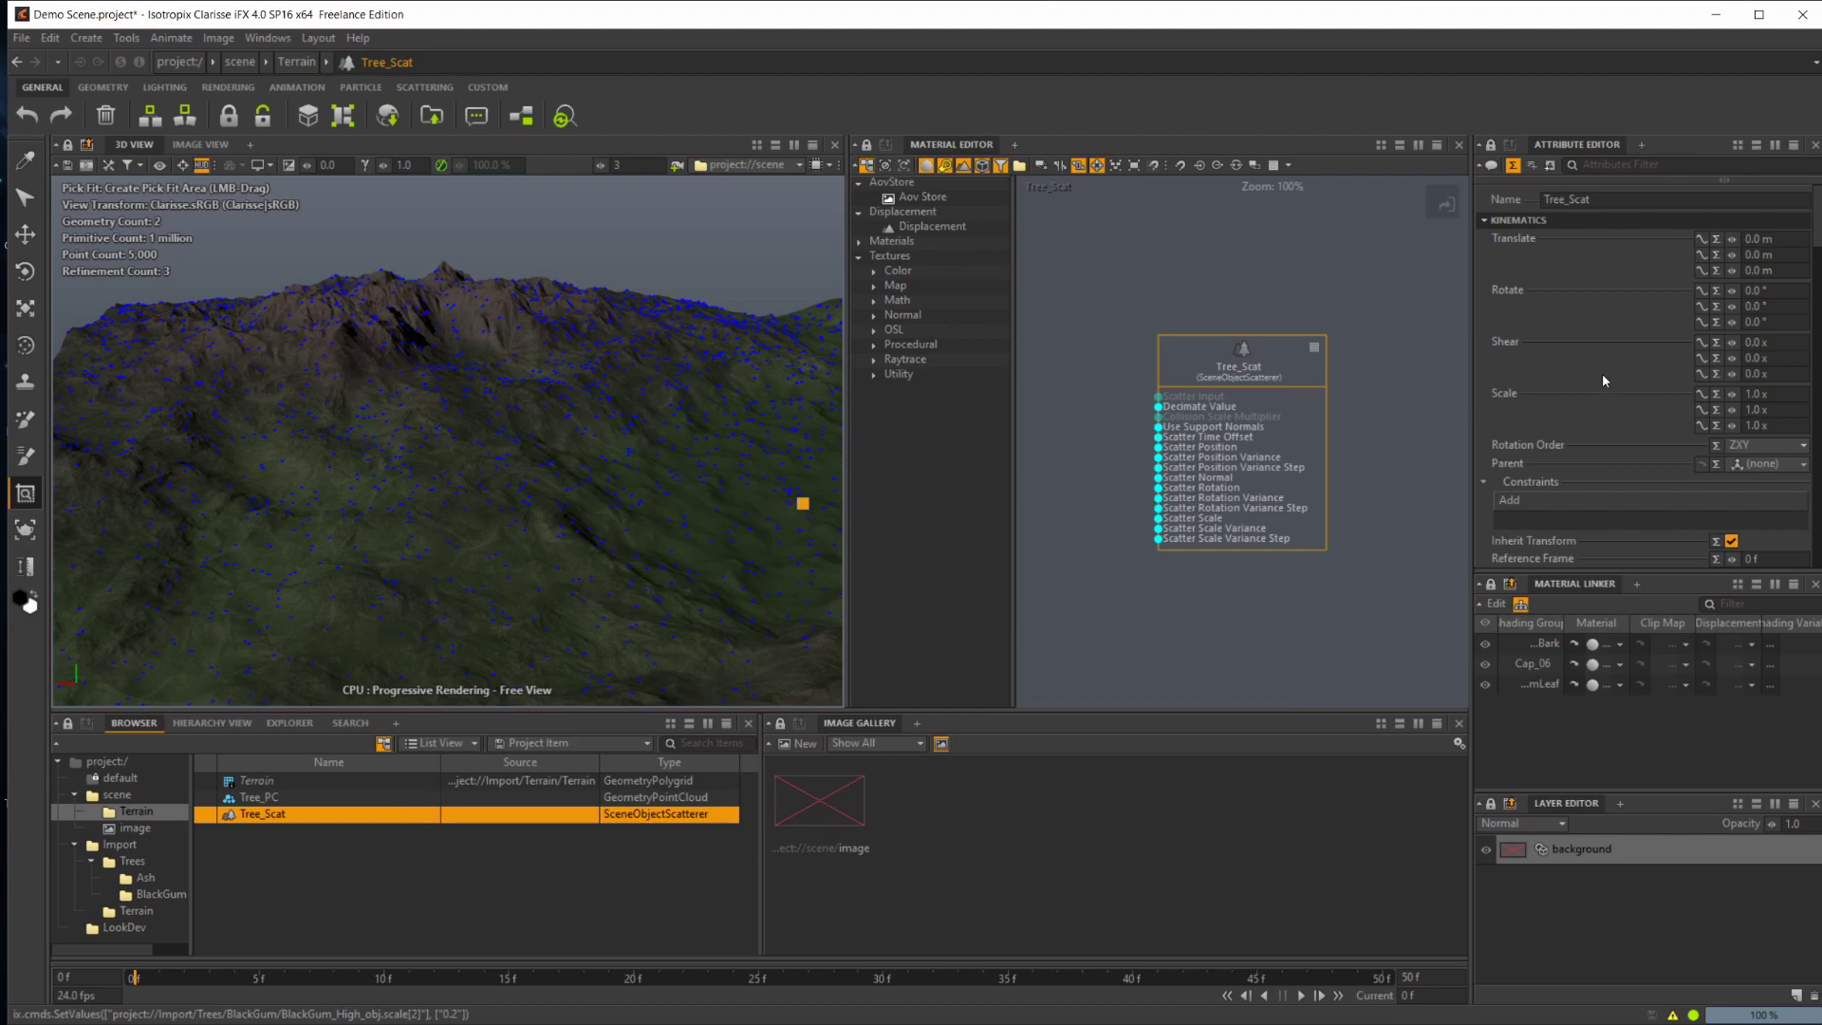
{"action": "scroll", "coordinate": [1603, 375], "scroll_direction": "down", "scroll_amount": 6}
{"action": "scroll", "coordinate": [1604, 374], "scroll_direction": "down", "scroll_amount": 8}
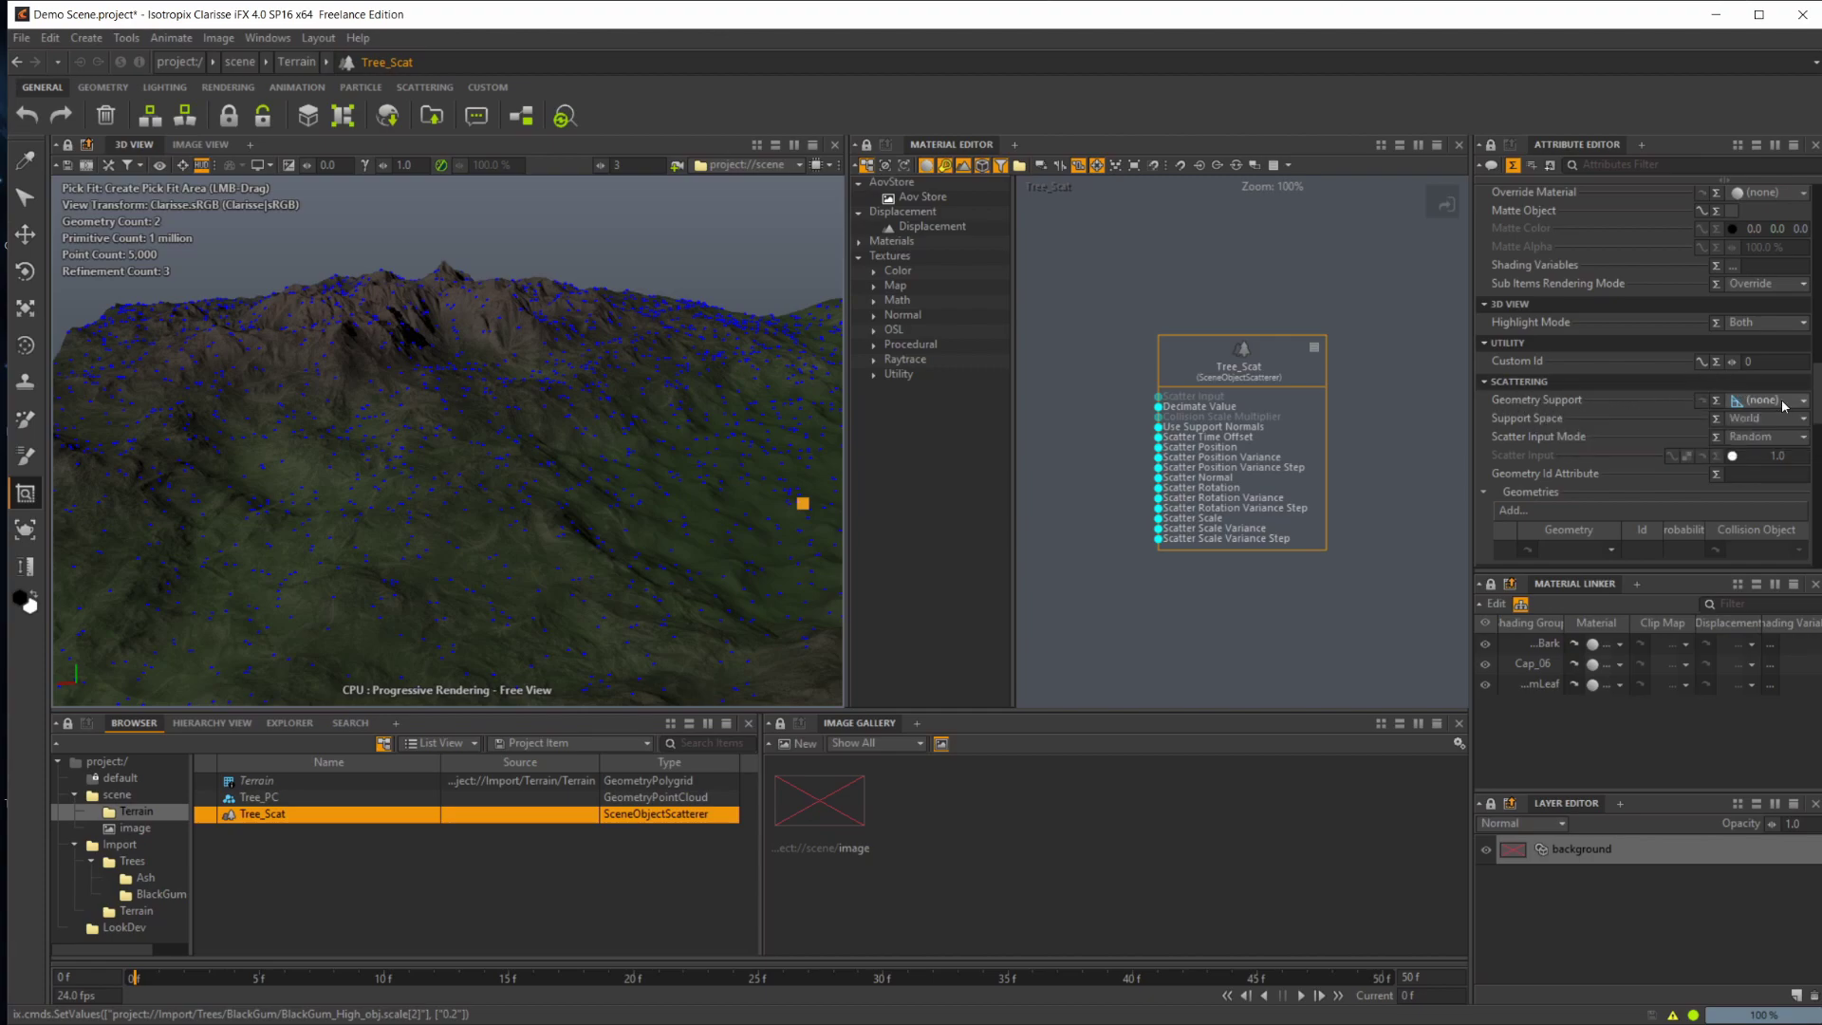
{"action": "left_click", "coordinate": [1751, 400]}
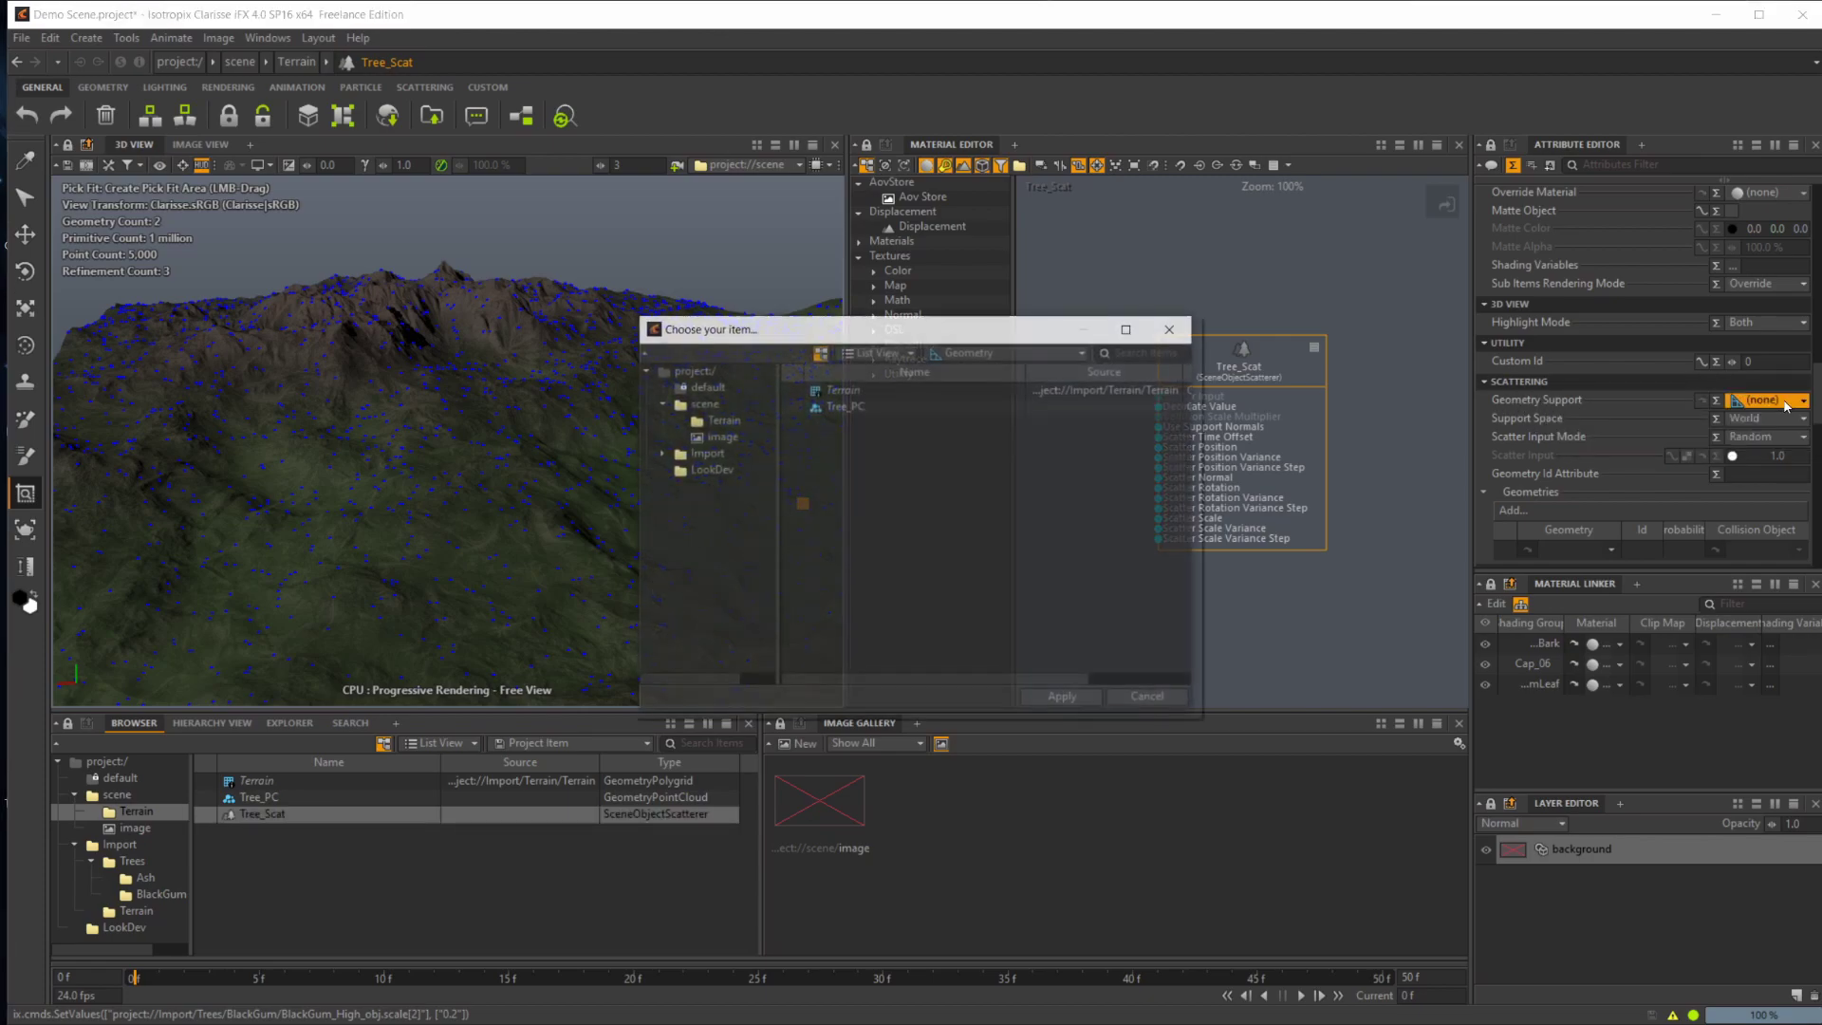
{"action": "left_click", "coordinate": [850, 407]}
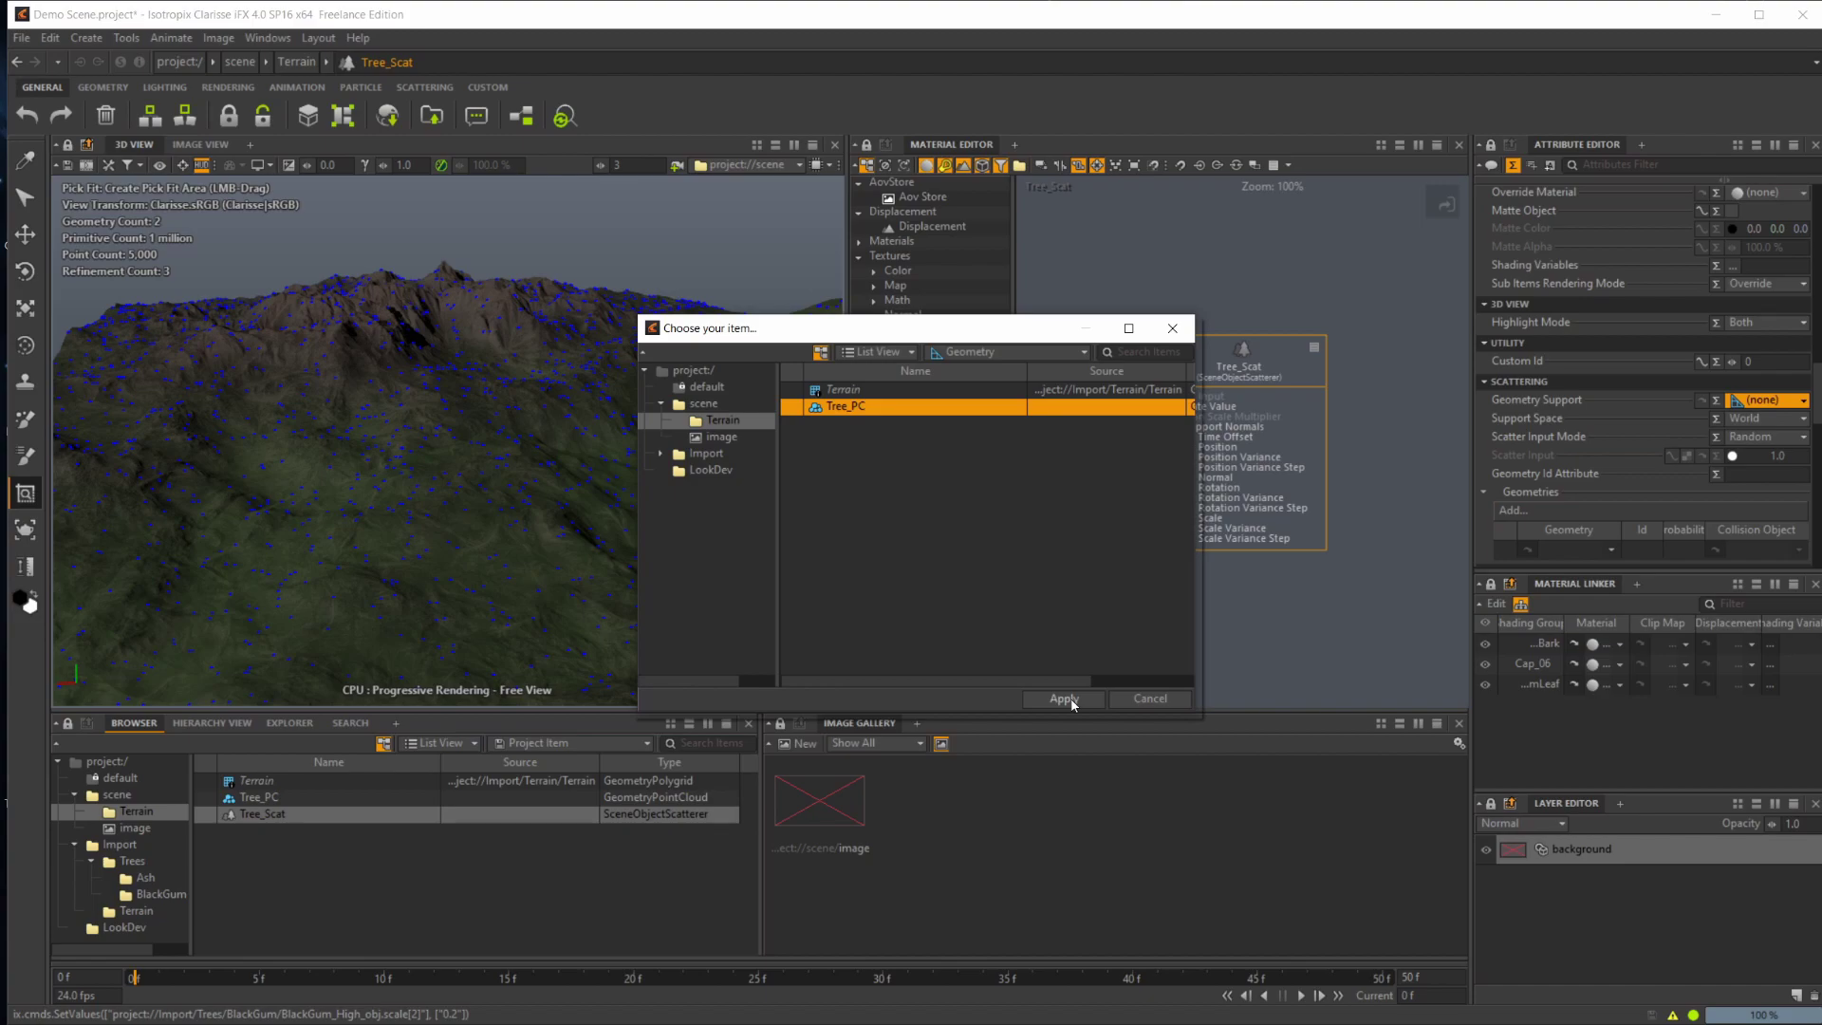
{"action": "left_click", "coordinate": [1064, 699]}
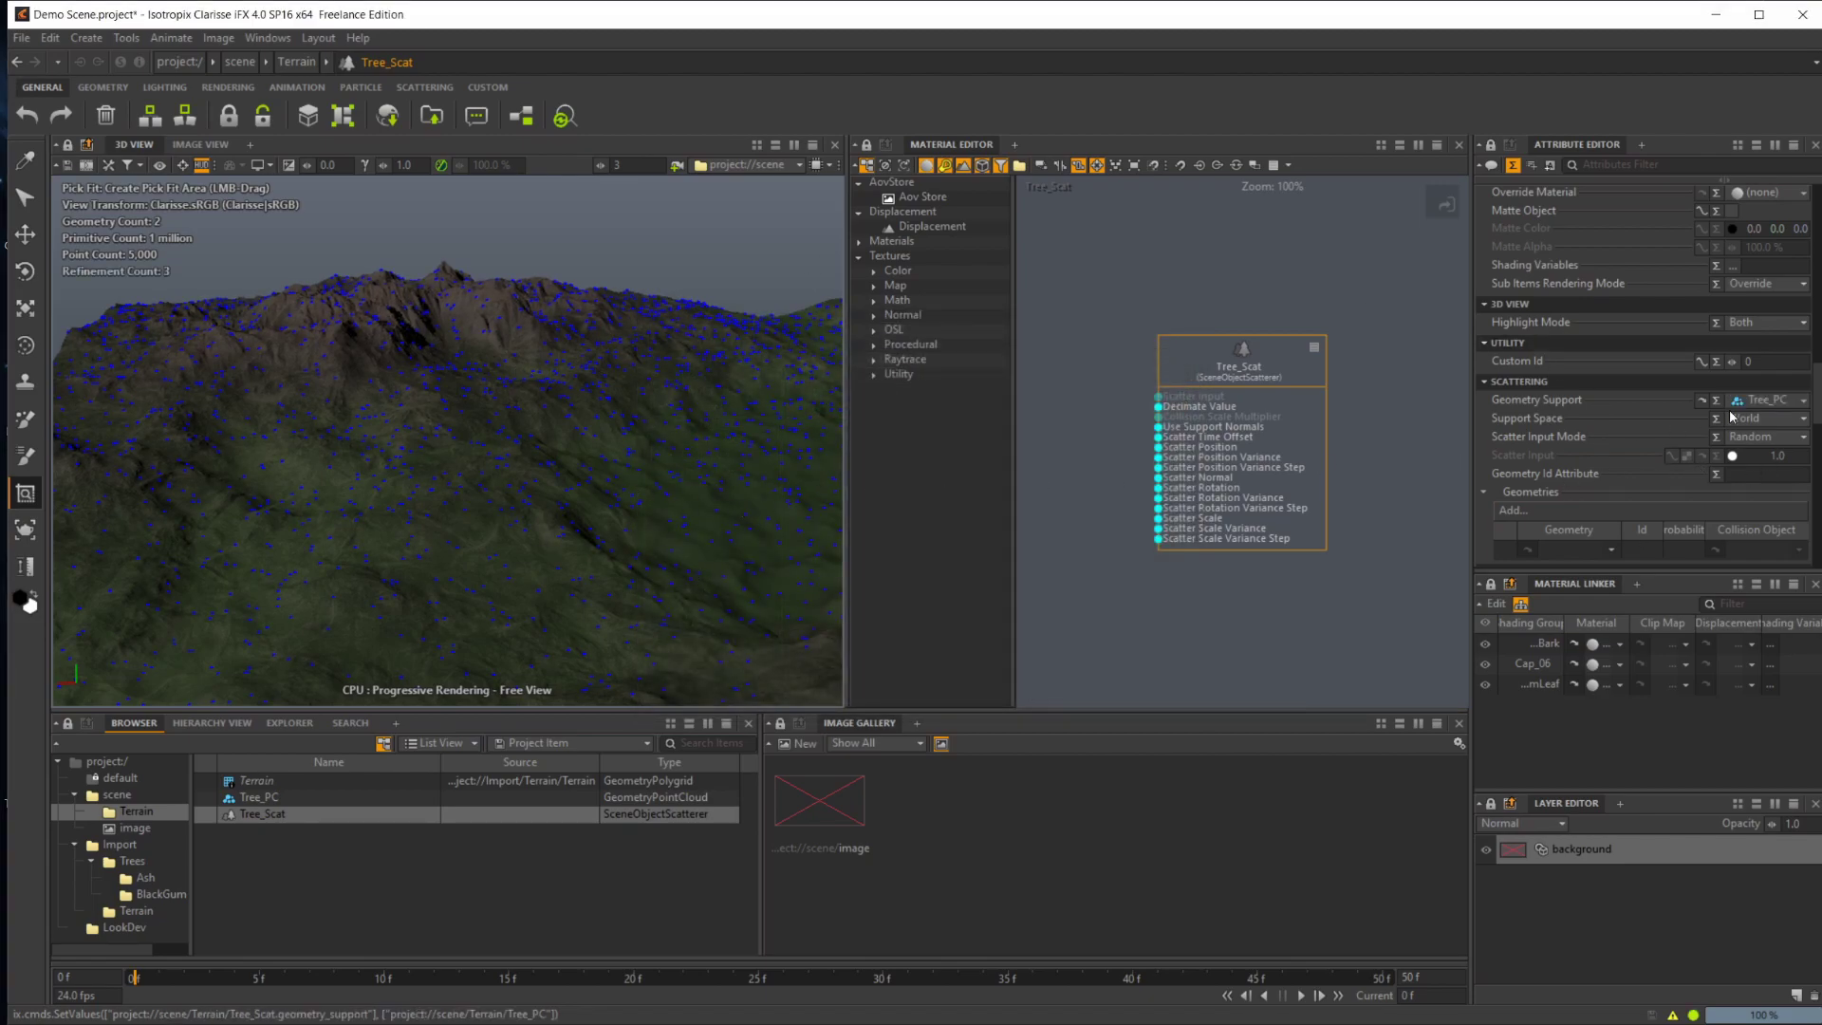
Step: Add GreenAsh_High_obj from the Ash import context as the first entry in Tree_Scat's Geometries list
{"action": "scroll", "coordinate": [1647, 435], "scroll_direction": "down", "scroll_amount": 2}
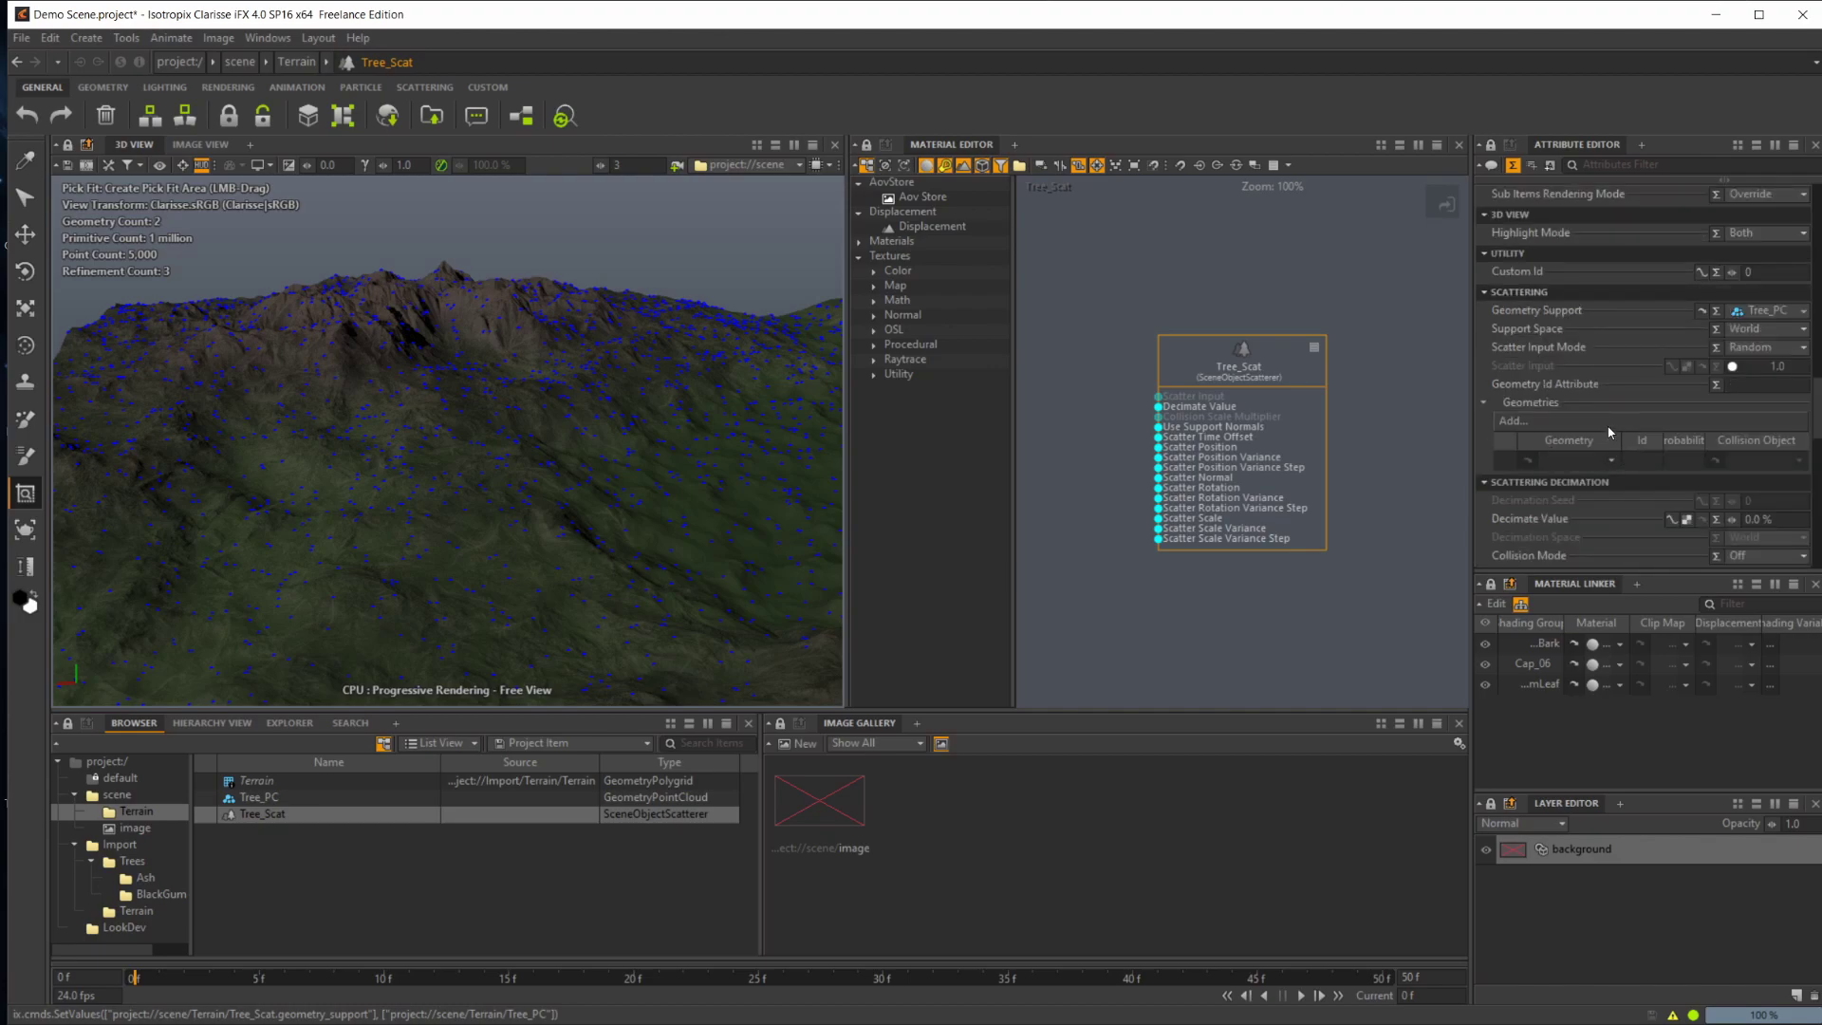
{"action": "left_click", "coordinate": [1613, 463]}
{"action": "left_click", "coordinate": [706, 454]}
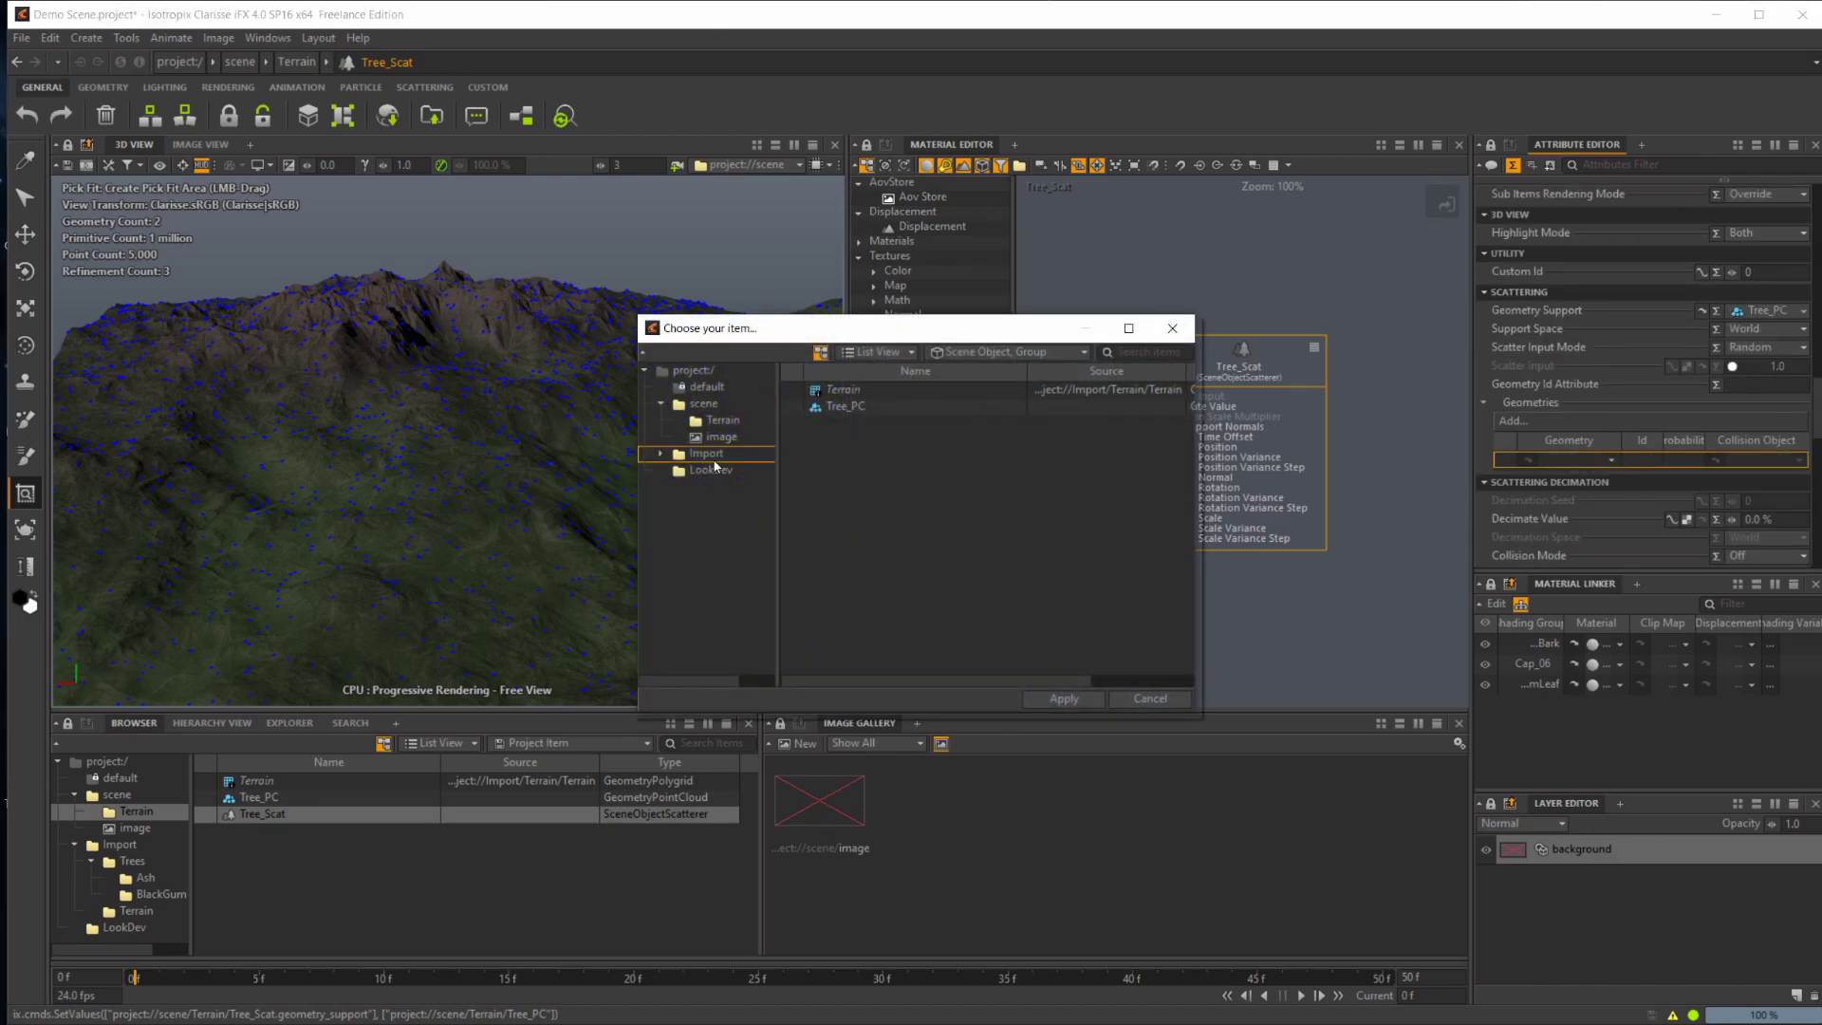
{"action": "double_click", "coordinate": [839, 391]}
{"action": "double_click", "coordinate": [839, 391]}
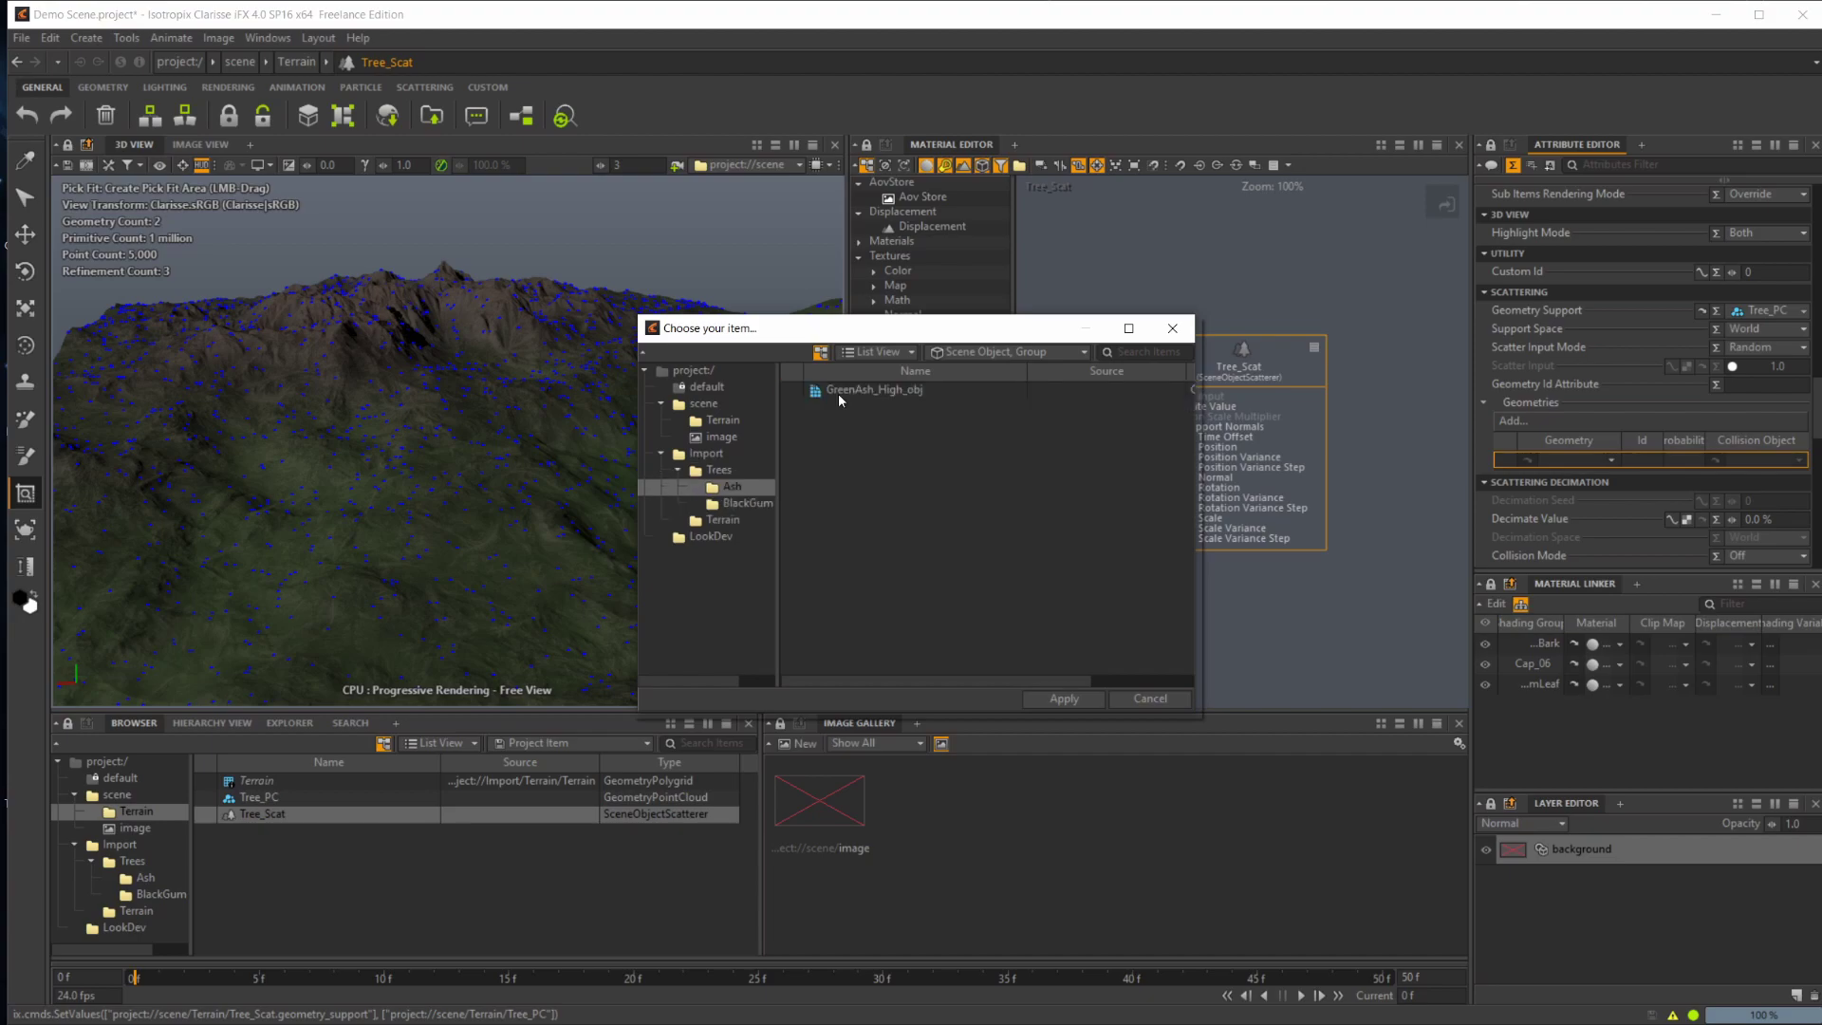
{"action": "left_click", "coordinate": [839, 392]}
{"action": "left_click", "coordinate": [1065, 699]}
Step: Add BlackGum_High_obj from the BlackGum import context as the second Tree_Scat geometry and inspect the scattered trees
{"action": "left_click", "coordinate": [1614, 477]}
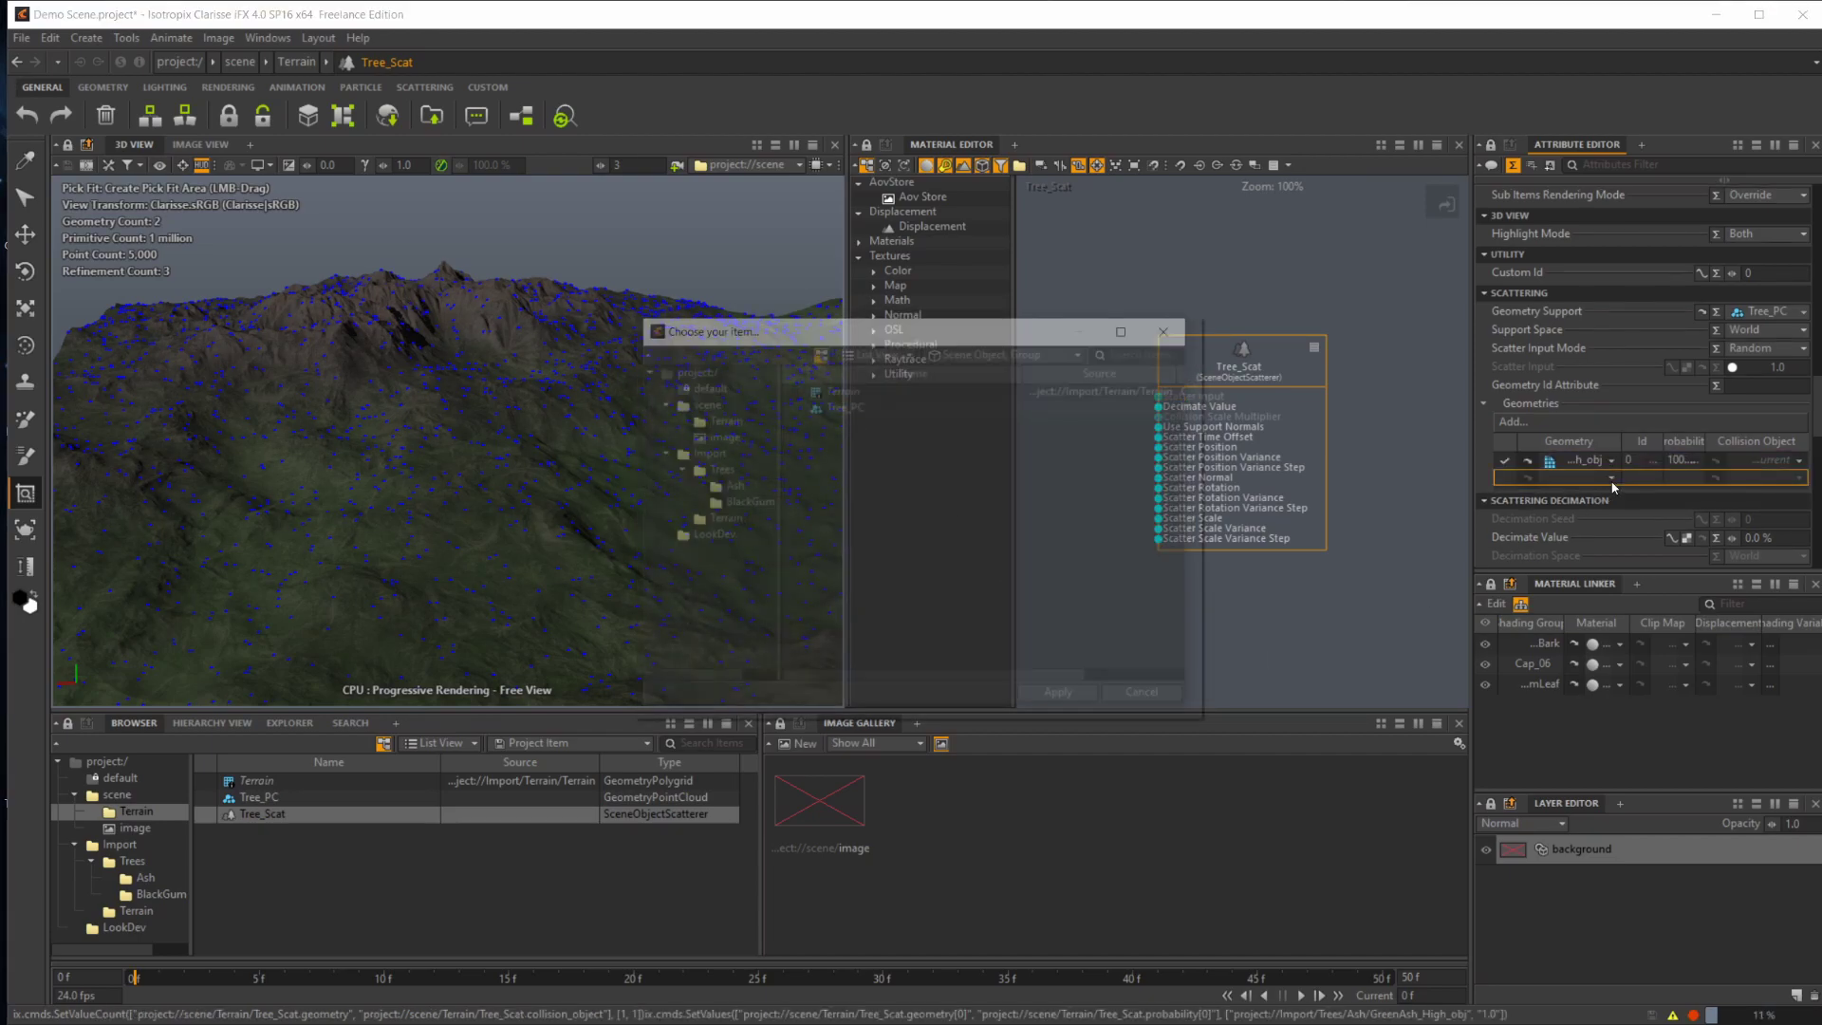
{"action": "left_click", "coordinate": [726, 520]}
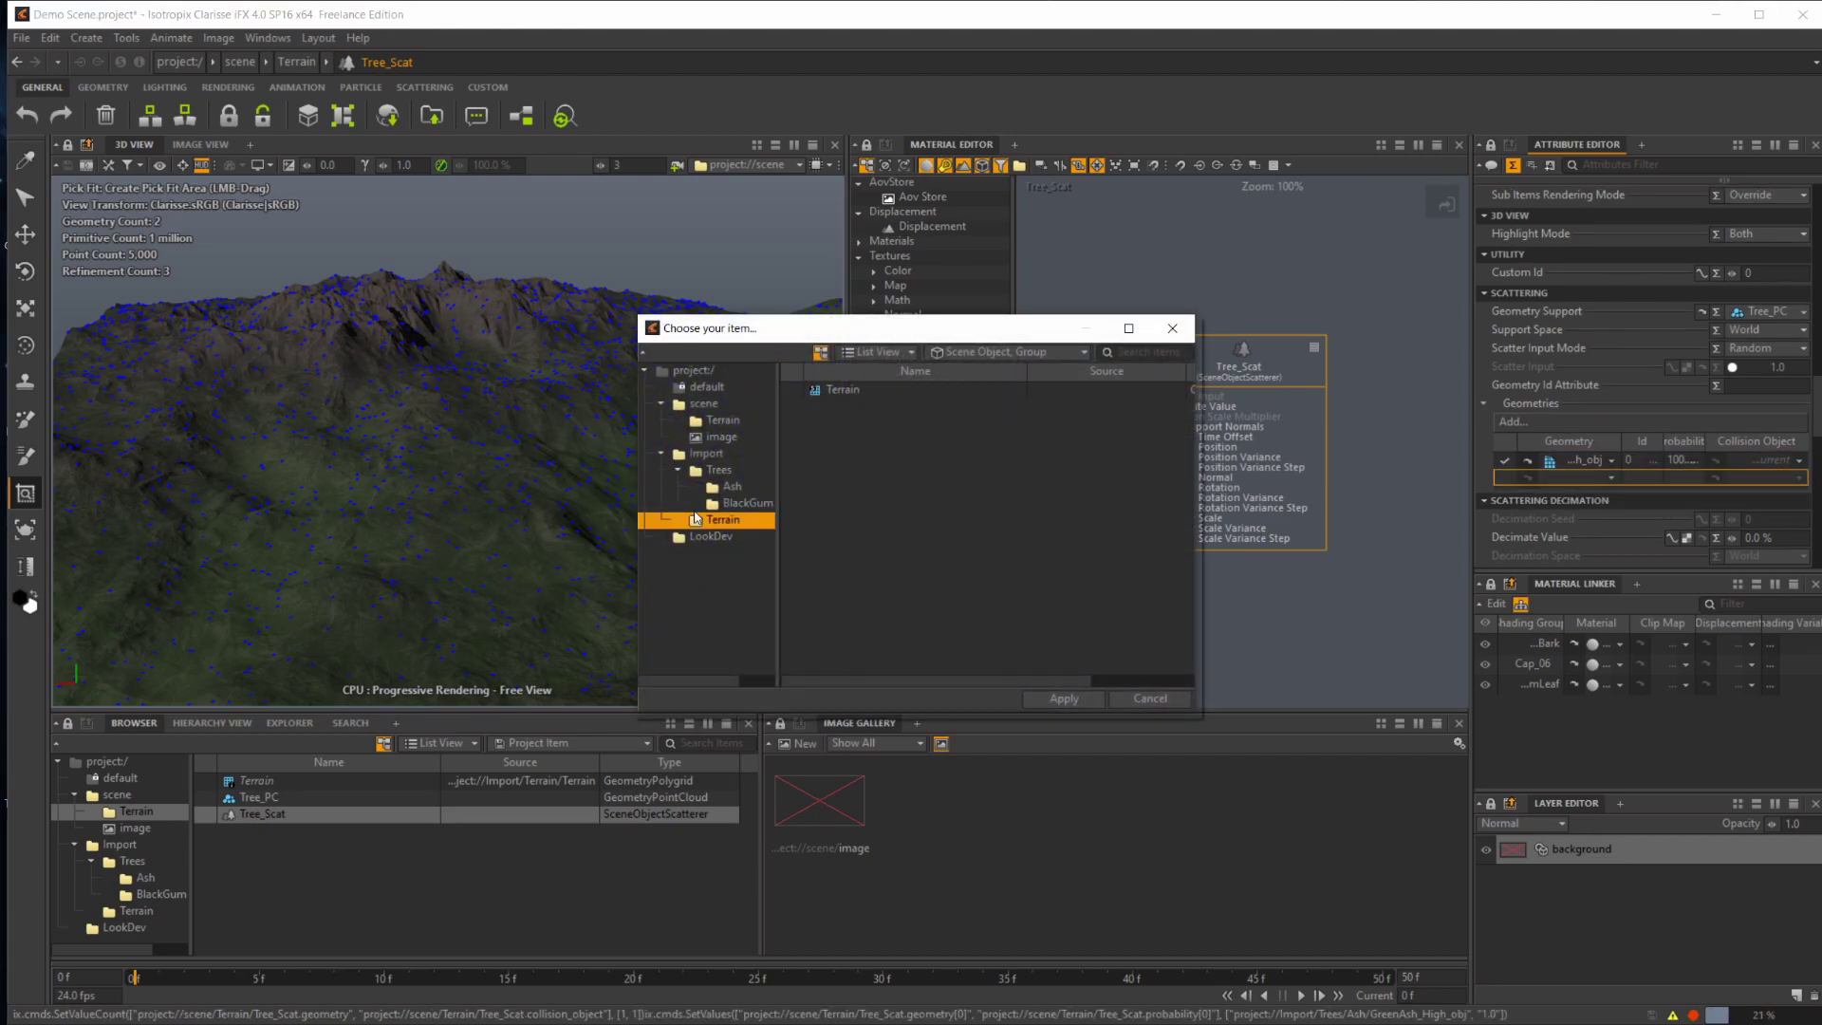
{"action": "key", "text": "Up"}
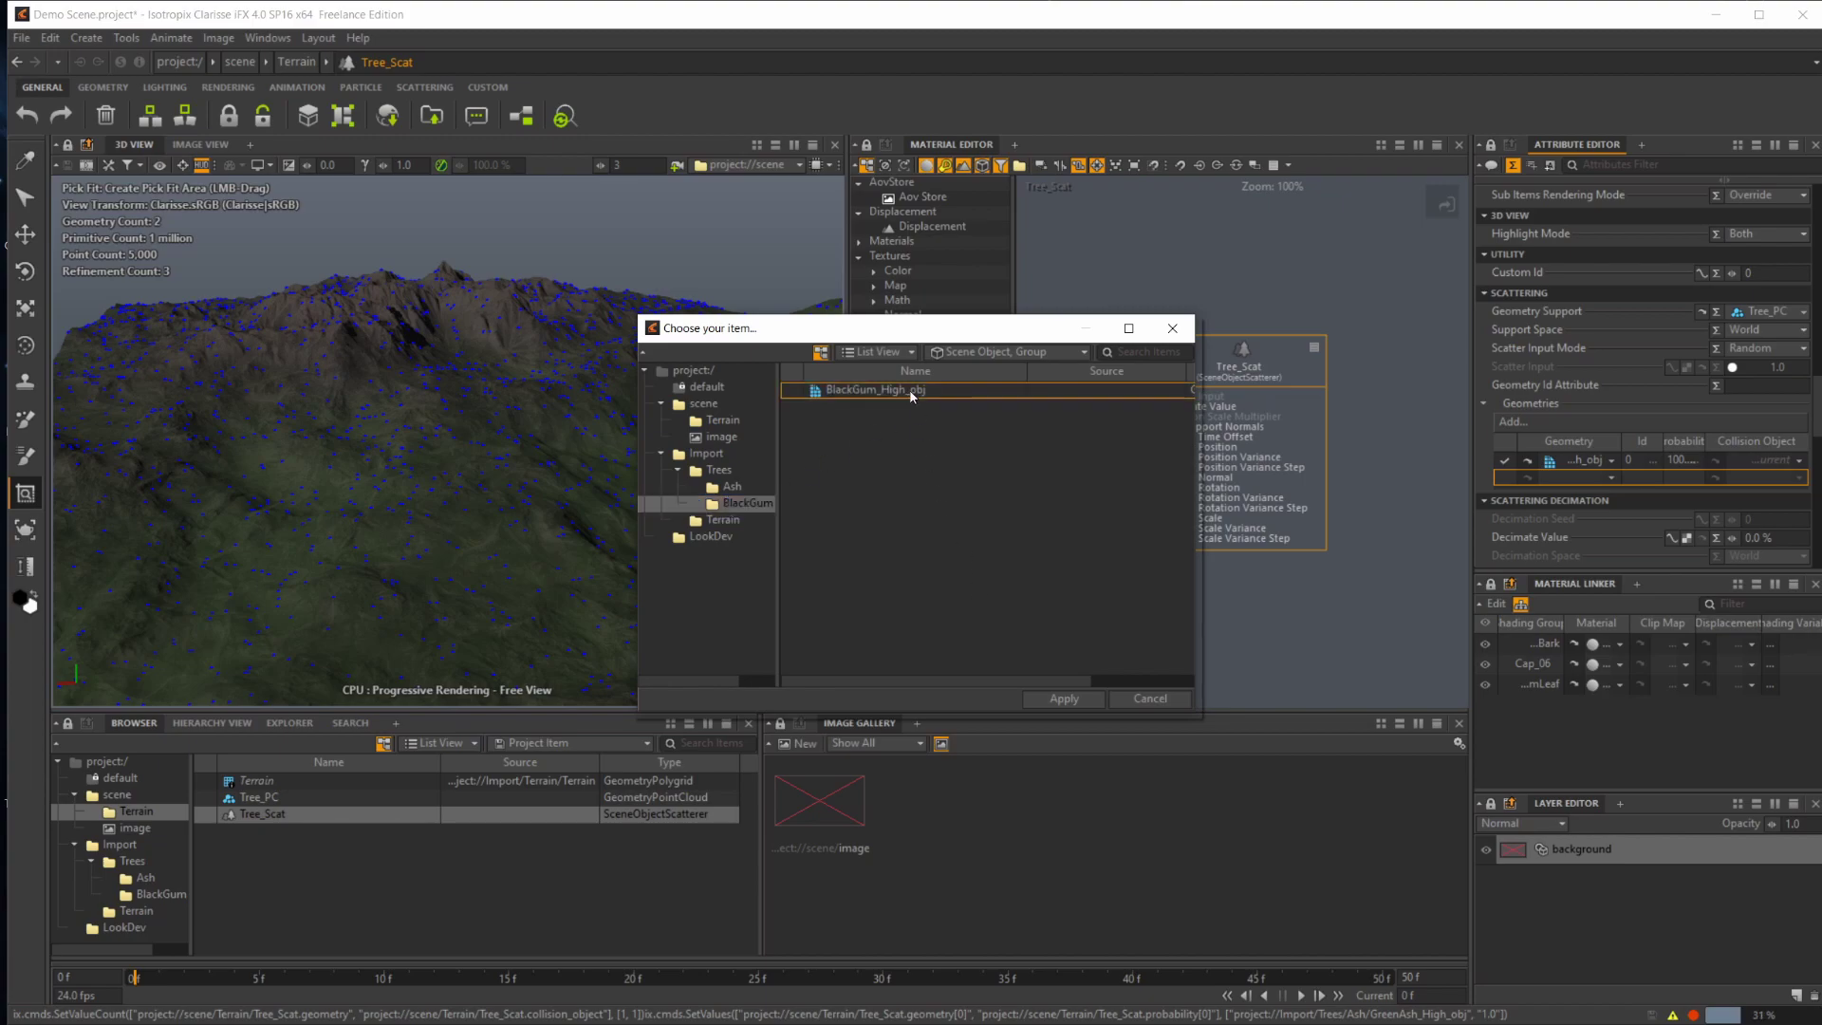
{"action": "left_click", "coordinate": [909, 389]}
{"action": "left_click", "coordinate": [1062, 698]}
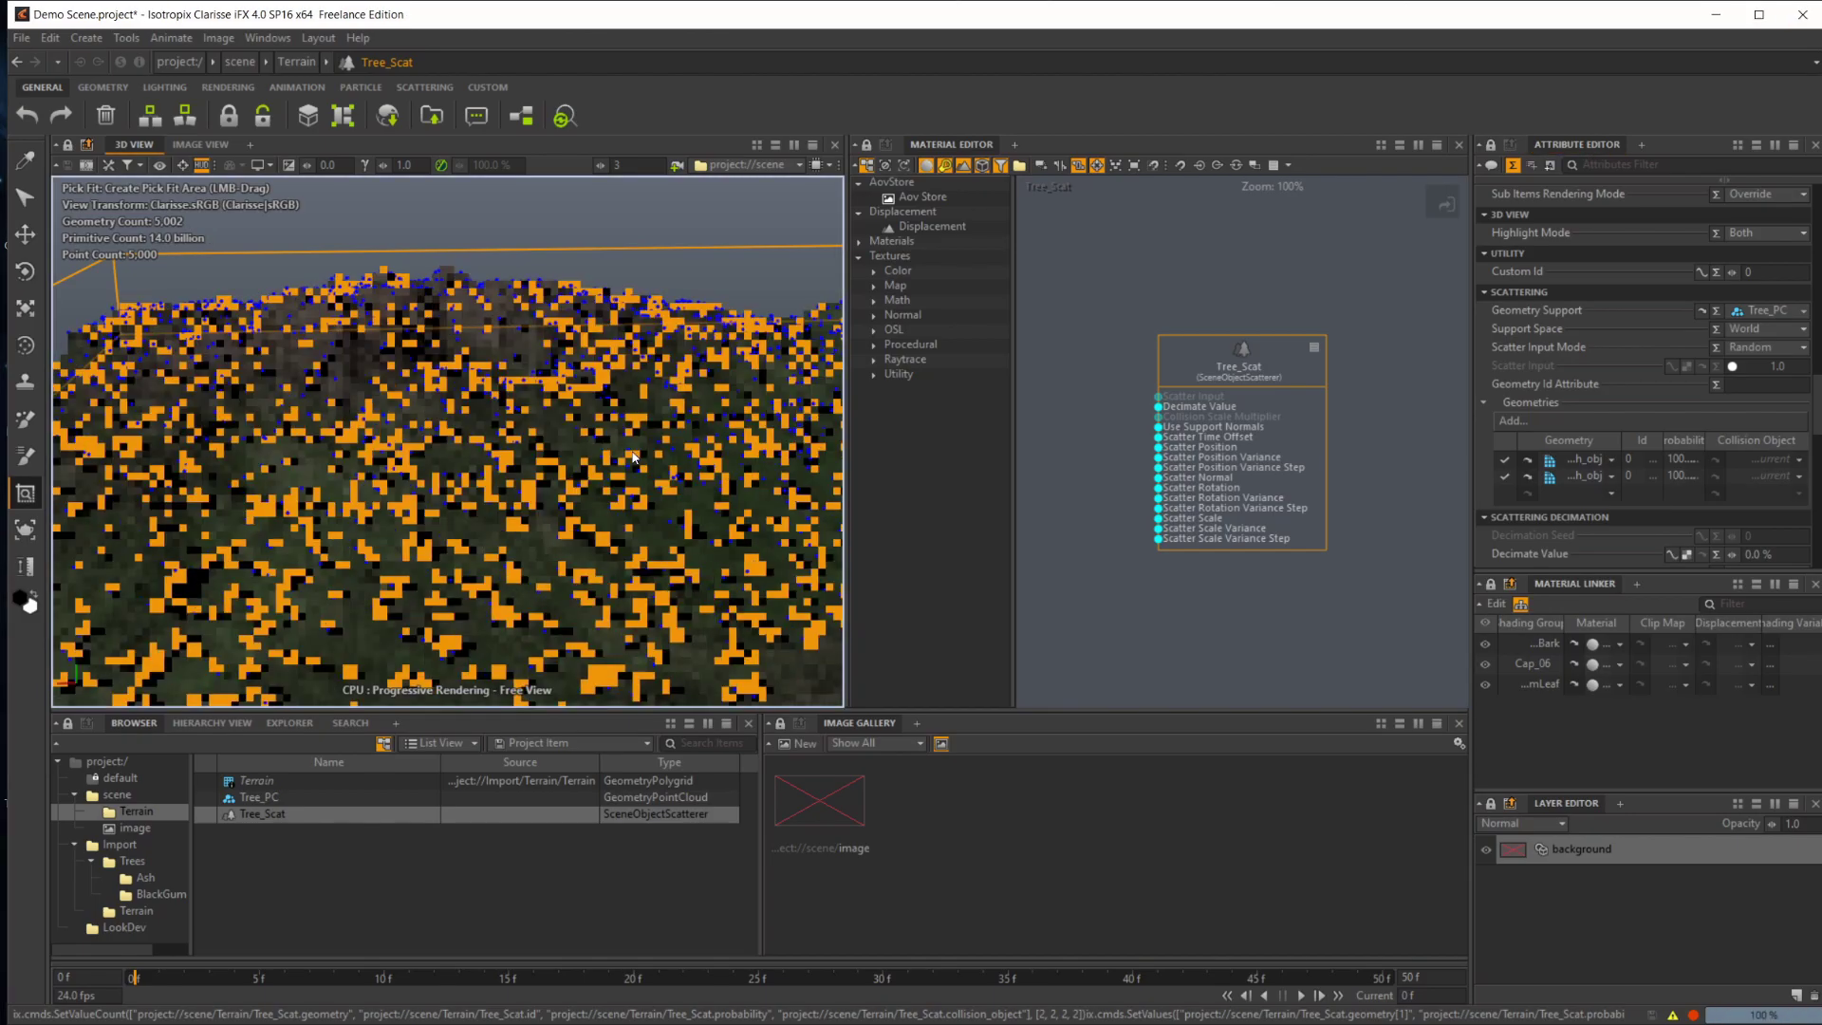
{"action": "scroll", "coordinate": [440, 459], "scroll_direction": "up", "scroll_amount": 4}
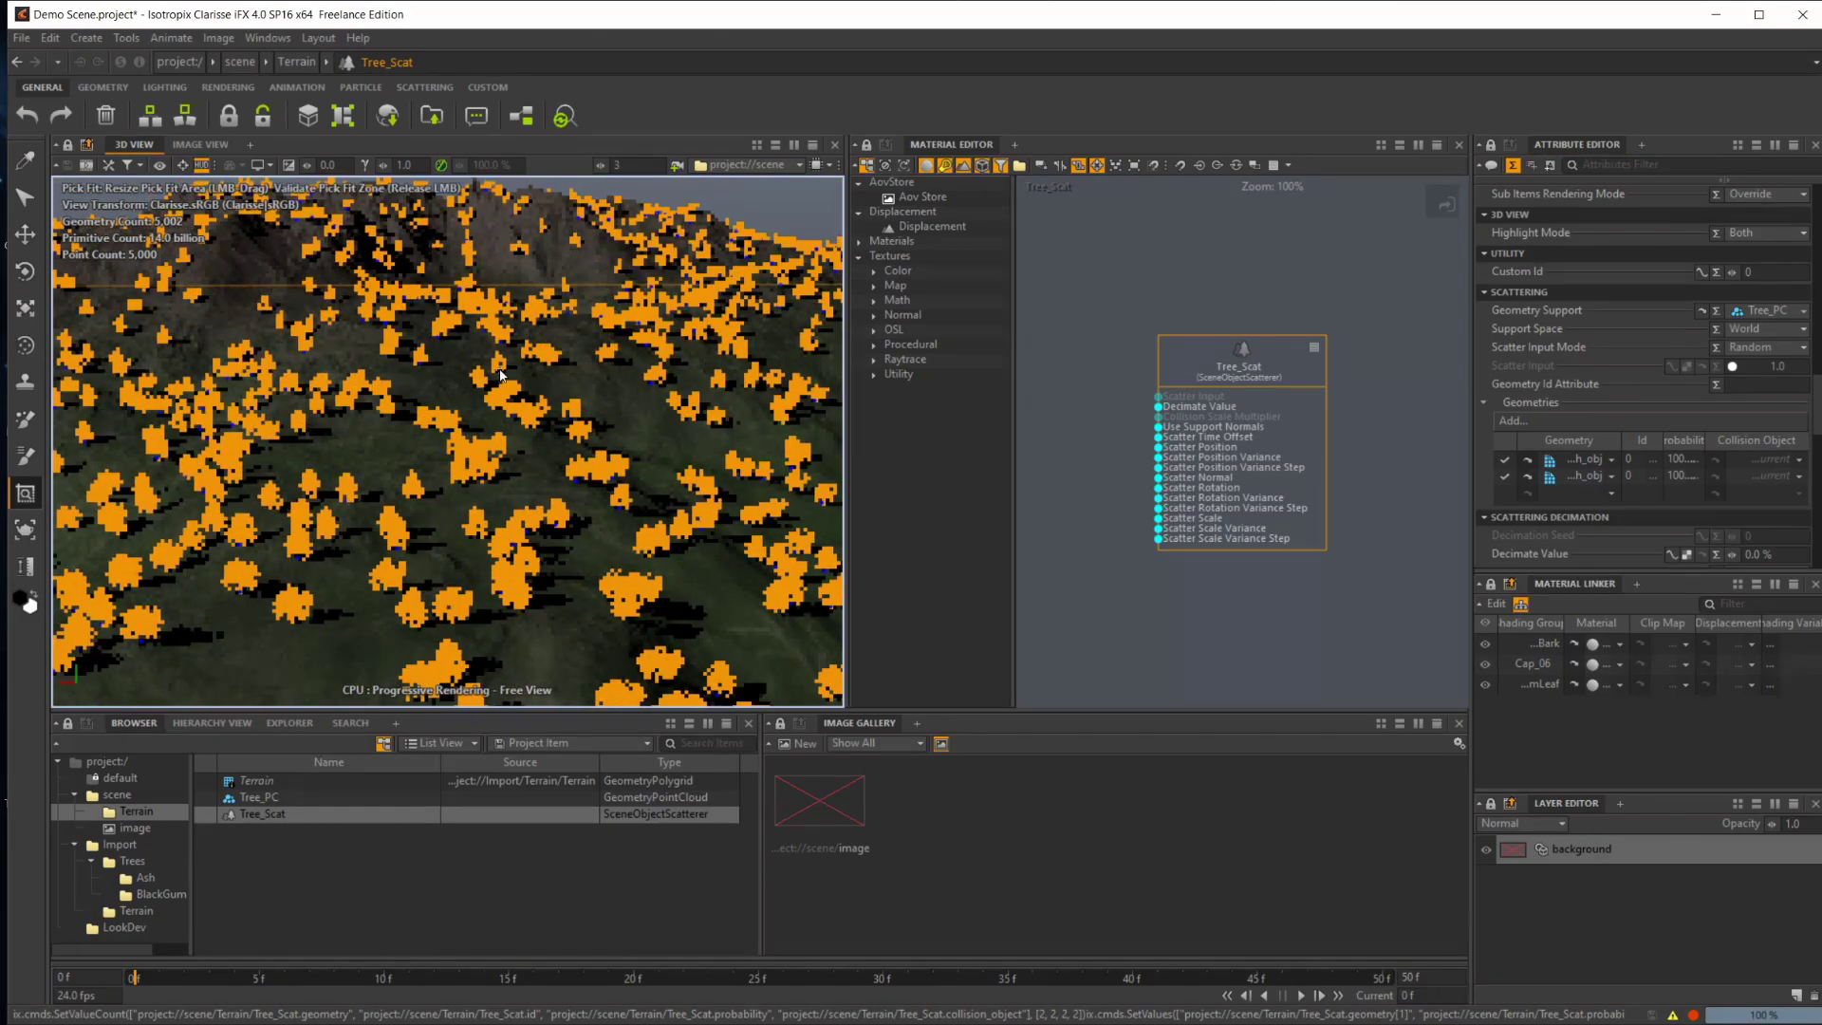
{"action": "scroll", "coordinate": [474, 463], "scroll_direction": "down", "scroll_amount": 3}
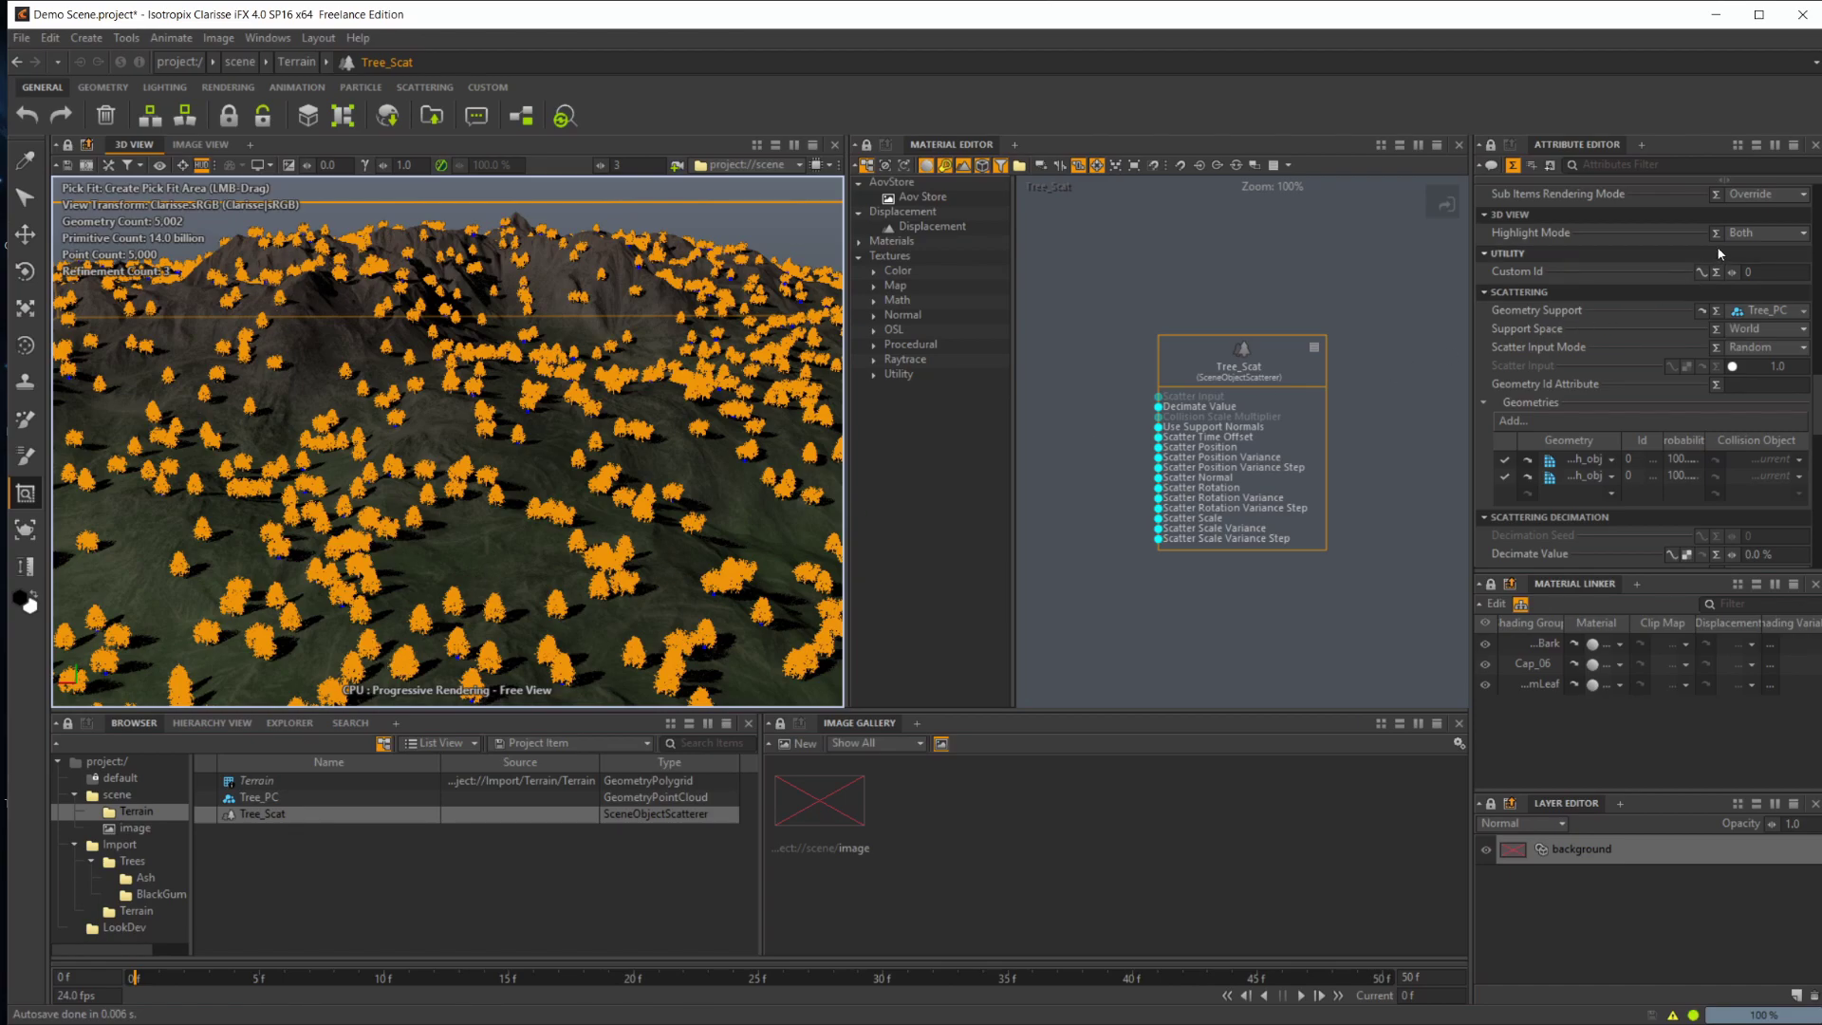
Step: Set Tree_Scat's Highlight Mode to Bounding Box and inspect the scattered trees up close on the terrain
{"action": "scroll", "coordinate": [1717, 247], "scroll_direction": "up", "scroll_amount": 2}
{"action": "left_click", "coordinate": [1746, 321]}
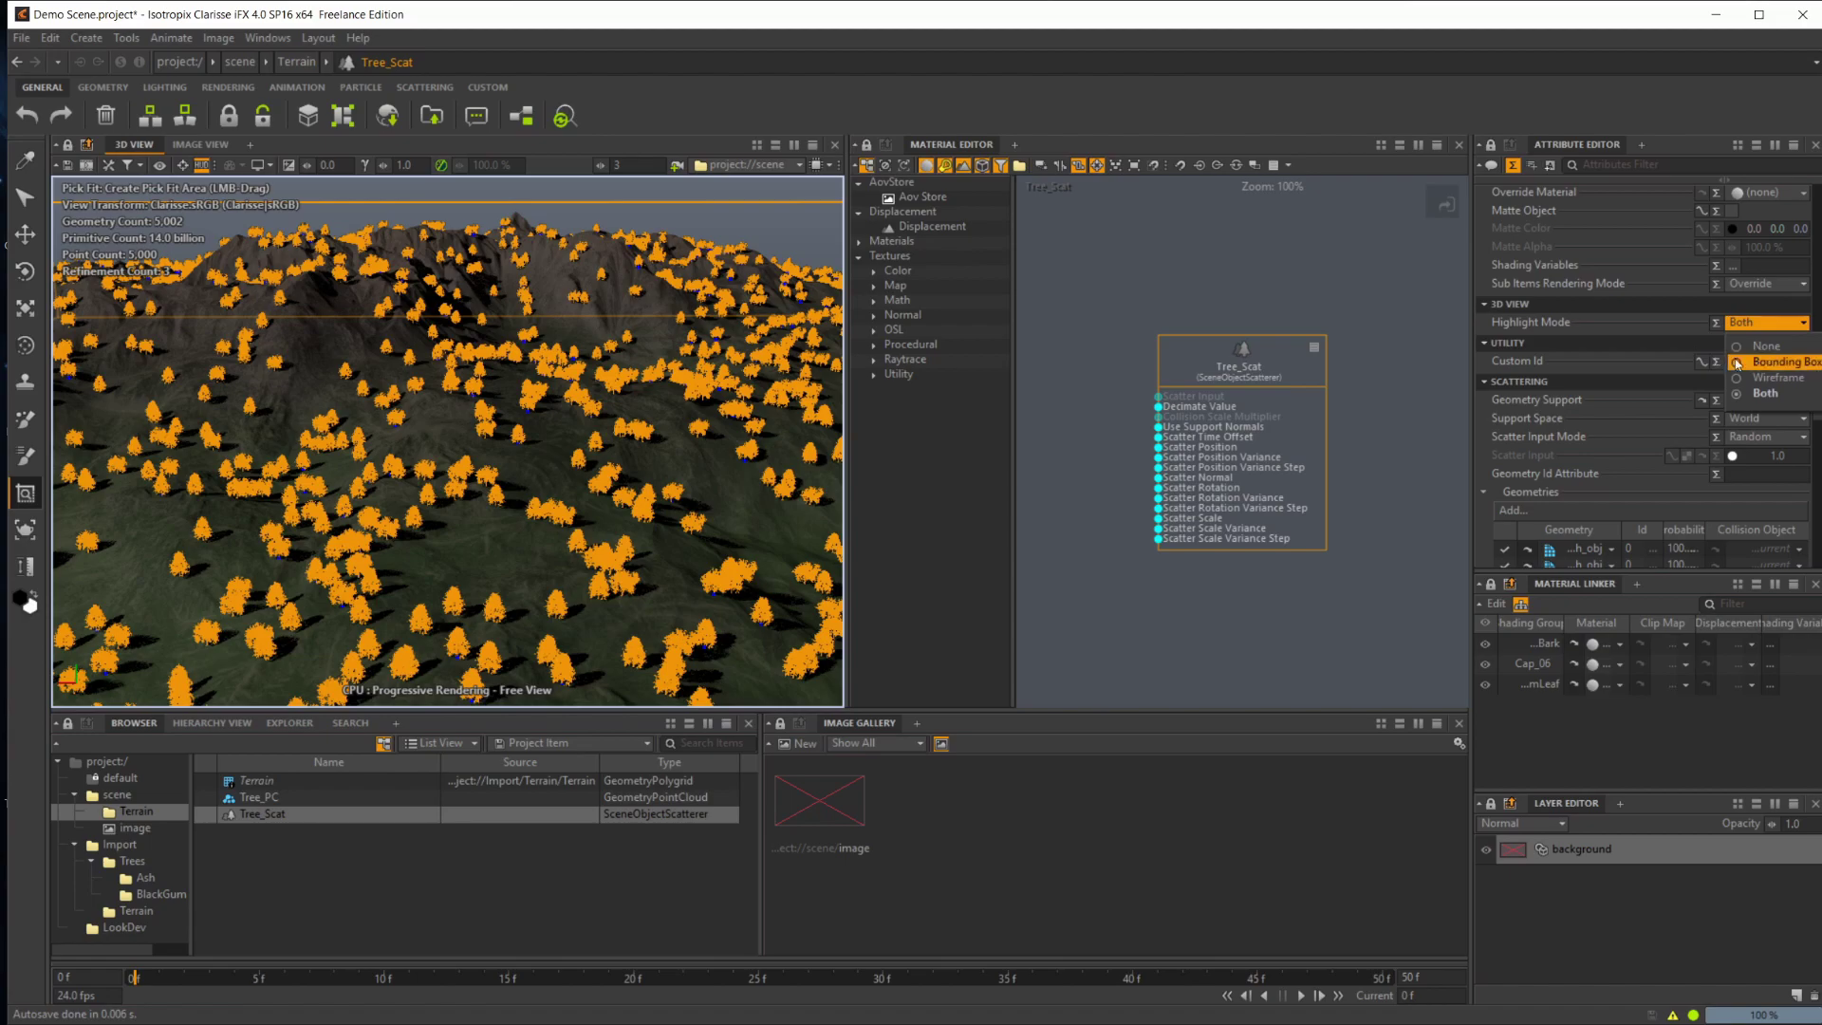
{"action": "left_click", "coordinate": [1771, 361]}
{"action": "left_click_drag", "start_coordinate": [587, 335], "coordinate": [439, 381], "text": "alt"}
{"action": "scroll", "coordinate": [460, 394], "scroll_direction": "up", "scroll_amount": 5}
{"action": "scroll", "coordinate": [439, 387], "scroll_direction": "down", "scroll_amount": 6}
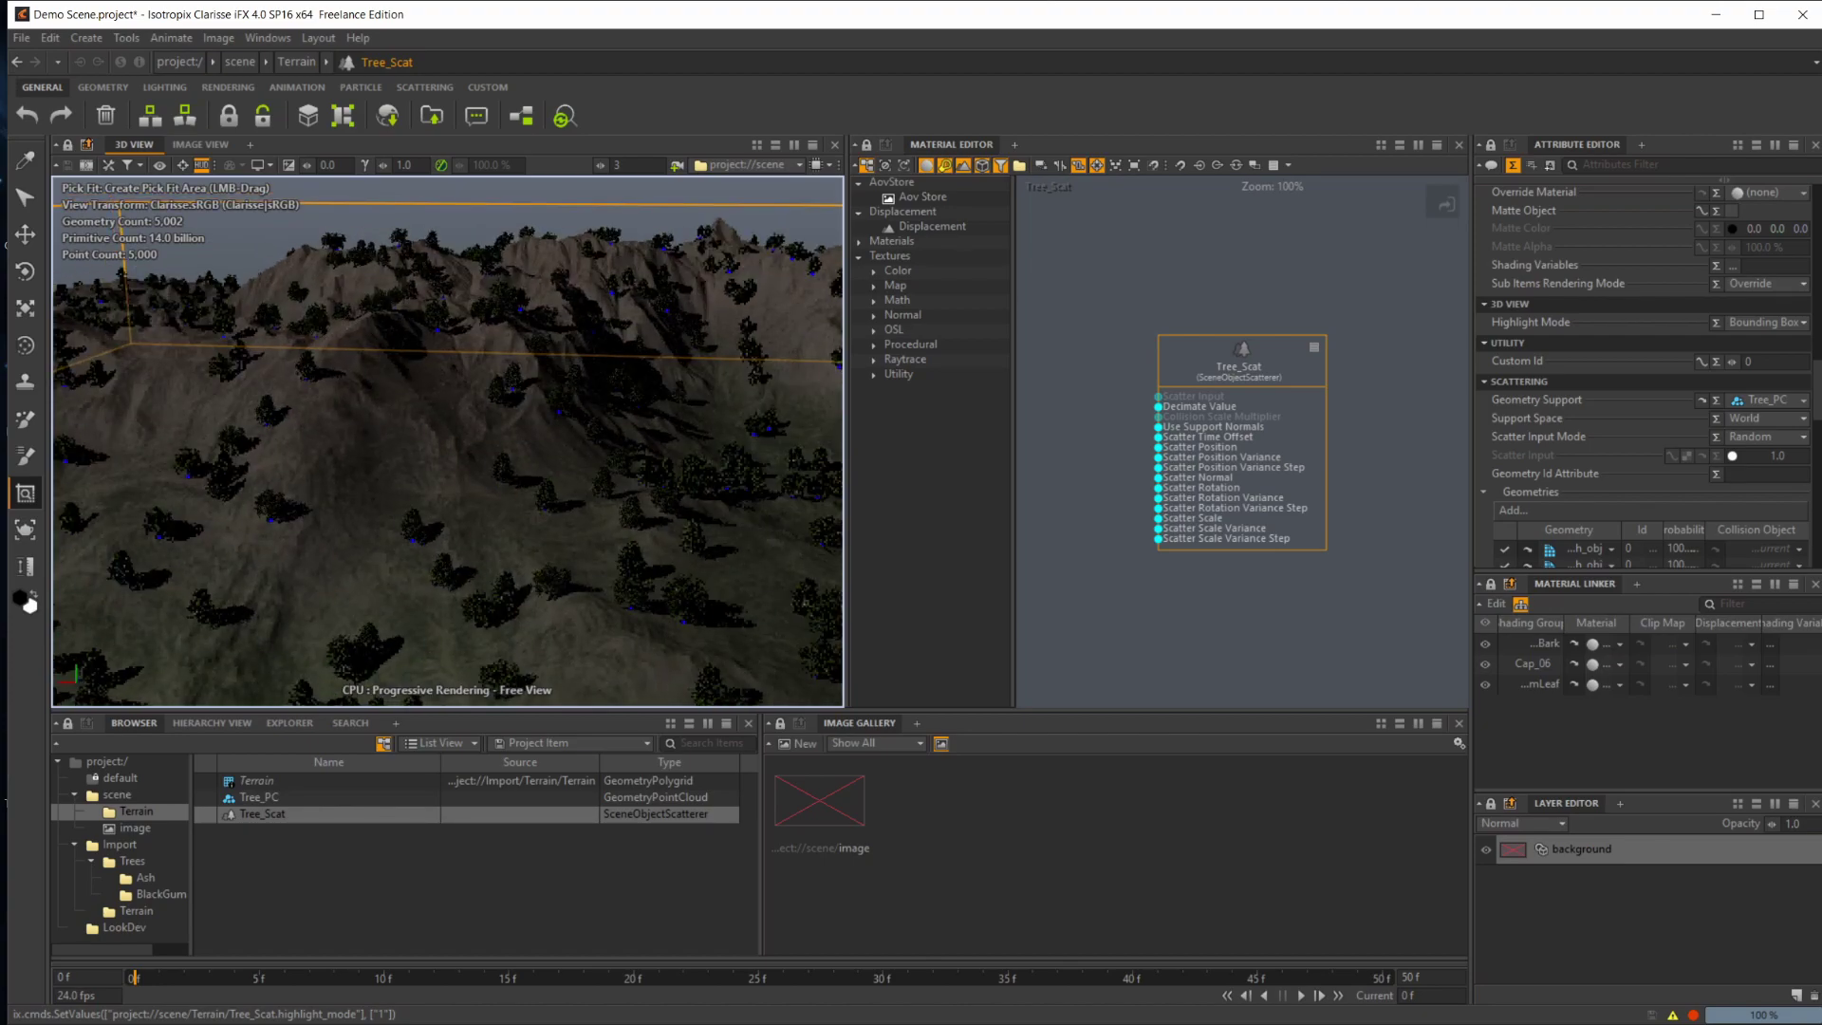
{"action": "left_click_drag", "start_coordinate": [393, 433], "coordinate": [555, 352], "text": "alt"}
{"action": "scroll", "coordinate": [554, 352], "scroll_direction": "up", "scroll_amount": 3}
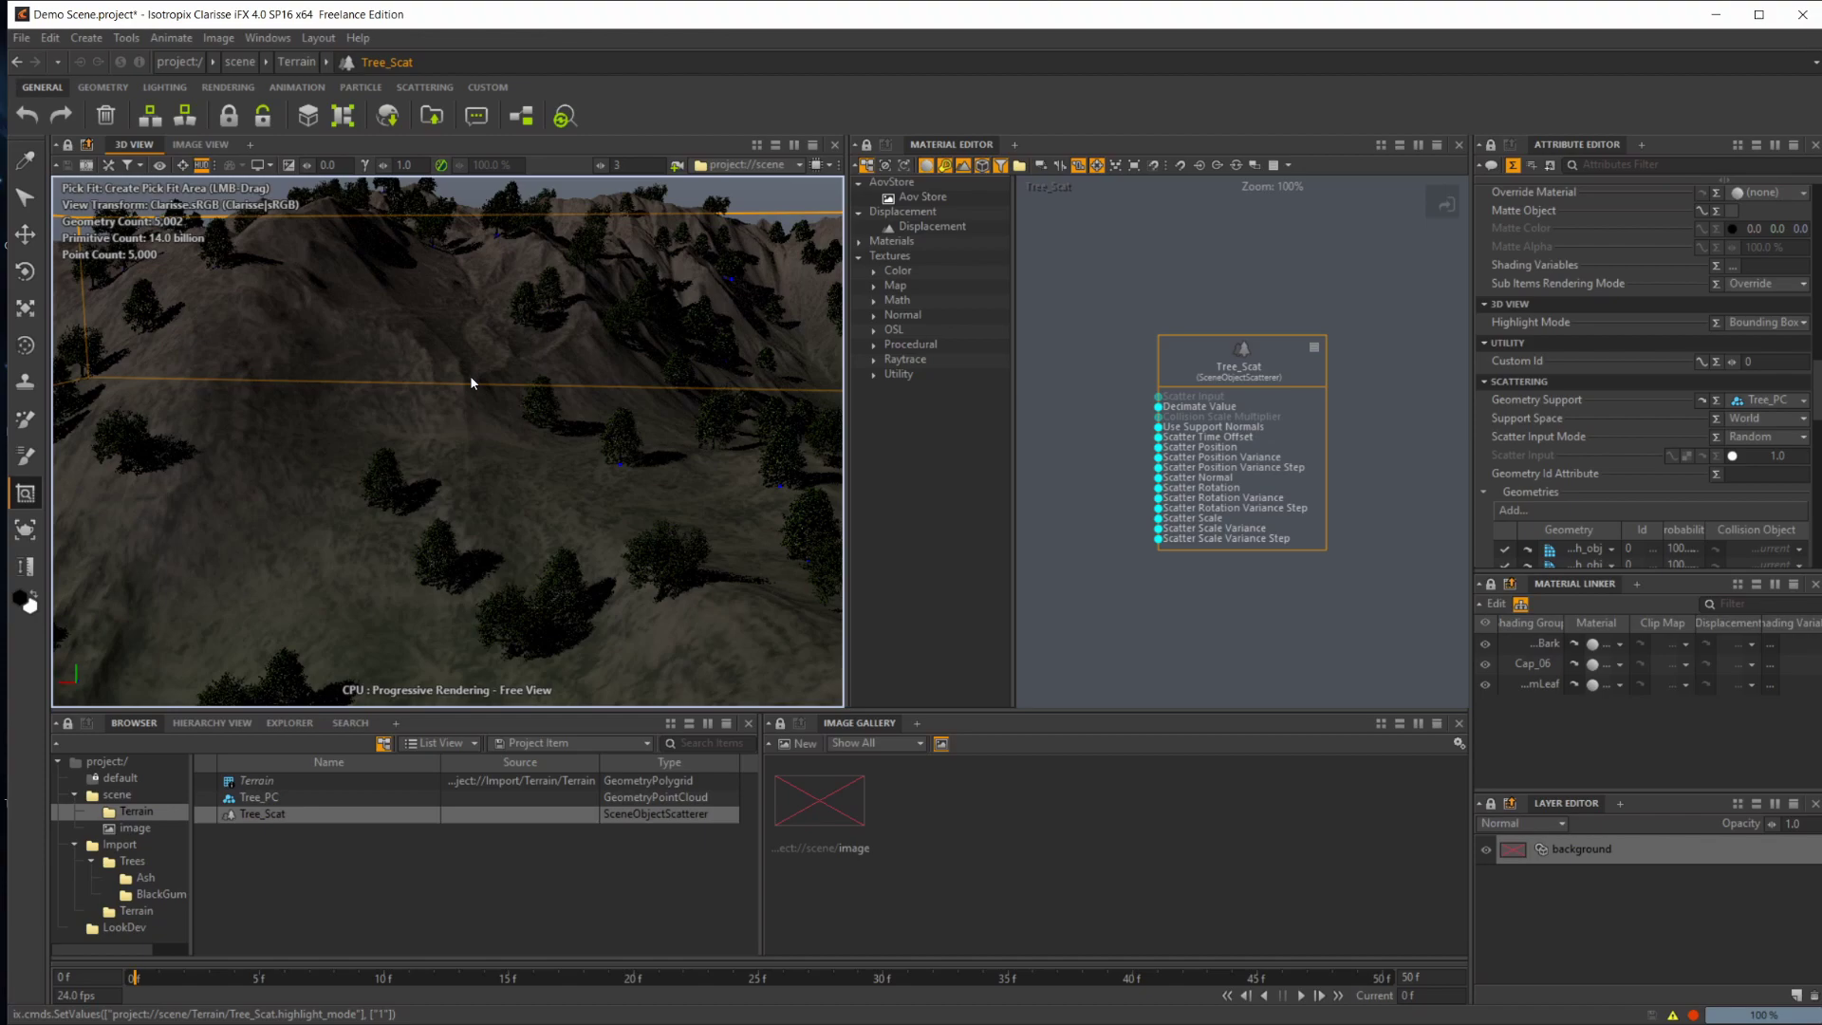
Step: Set Tree_Scat's Scatter Scale to 0.8 on all three axes and check the trees across the terrain
{"action": "scroll", "coordinate": [1642, 424], "scroll_direction": "down", "scroll_amount": 10}
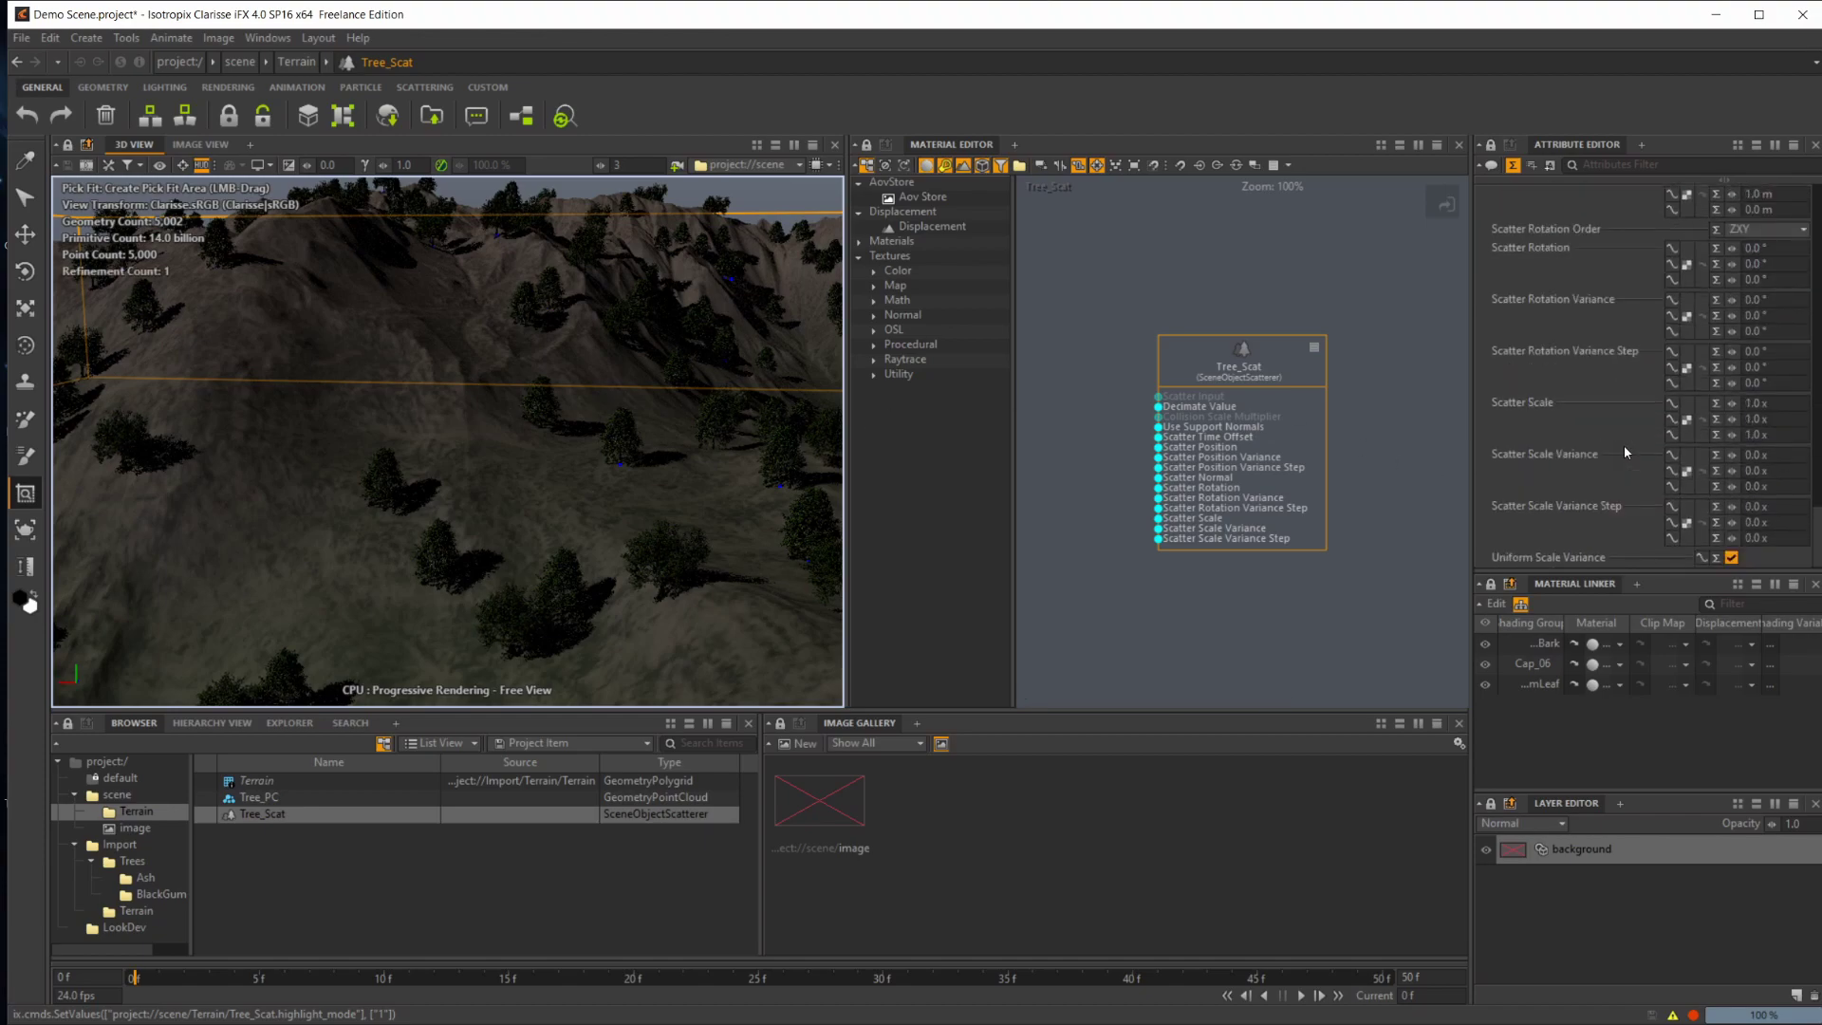
{"action": "left_click", "coordinate": [1544, 397]}
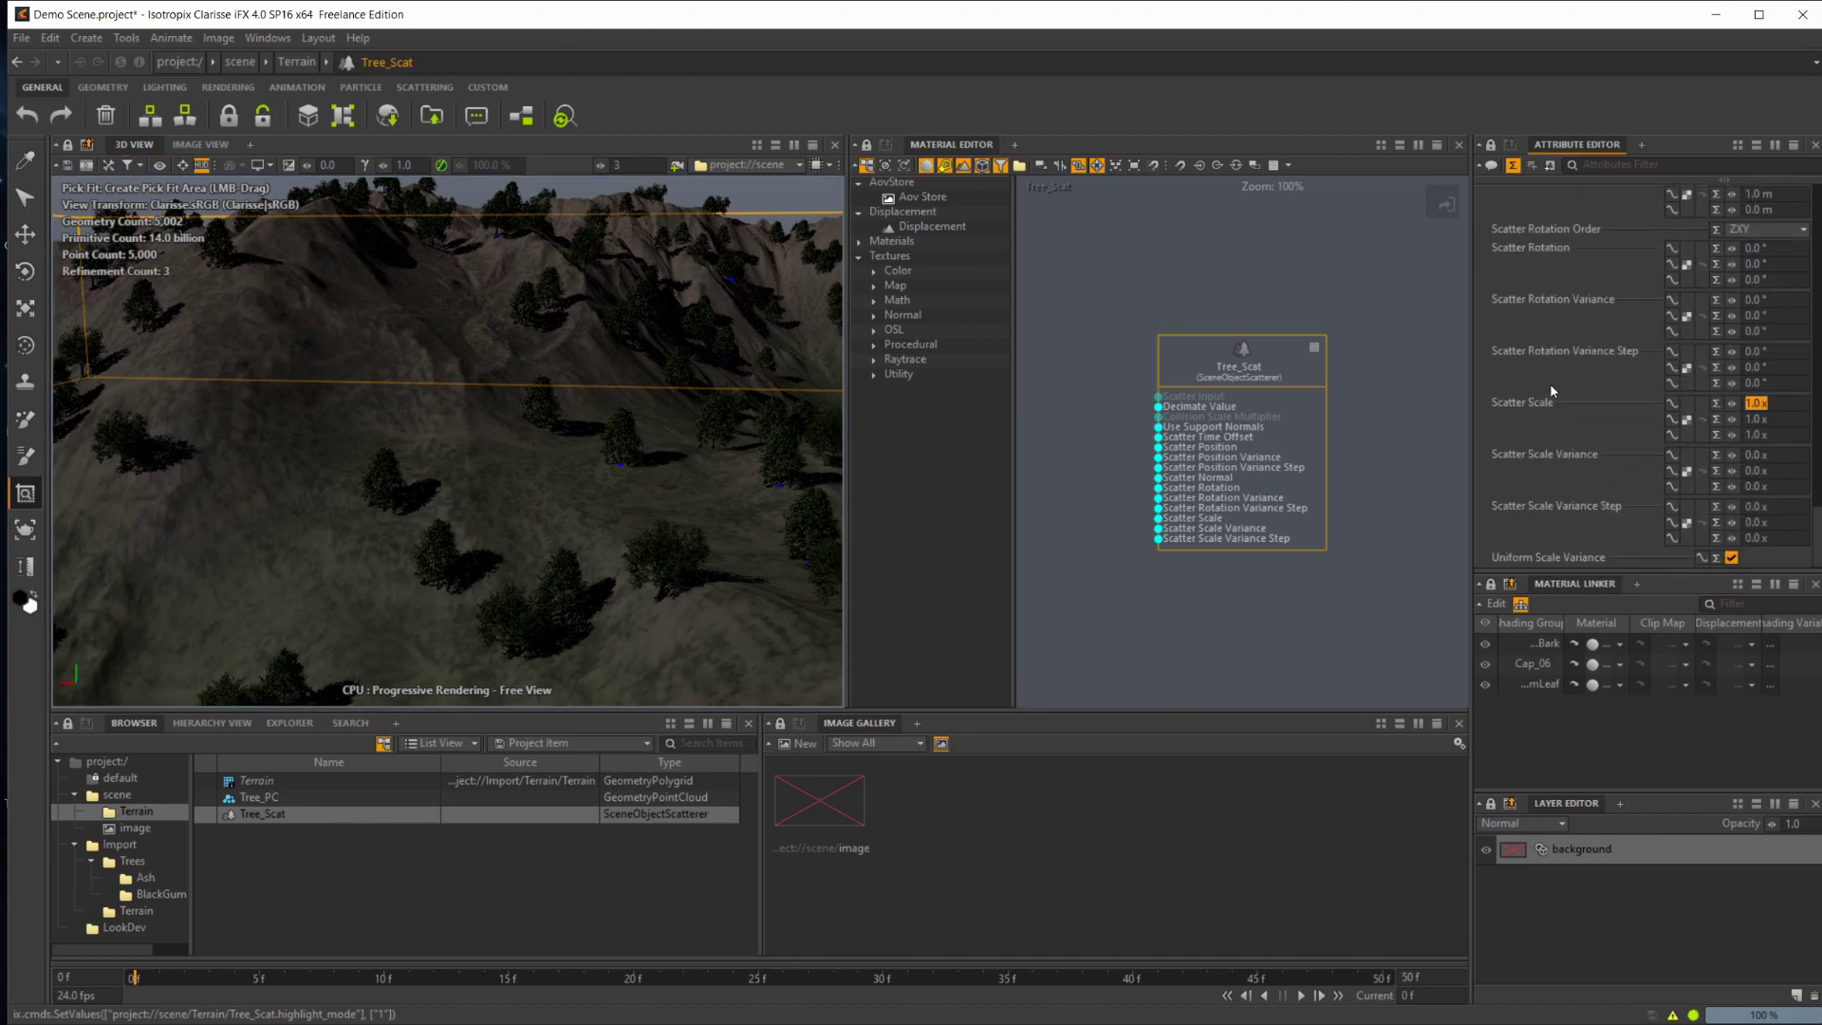
{"action": "type", "text": ".8"}
{"action": "key", "text": "Tab"}
{"action": "type", "text": ".8"}
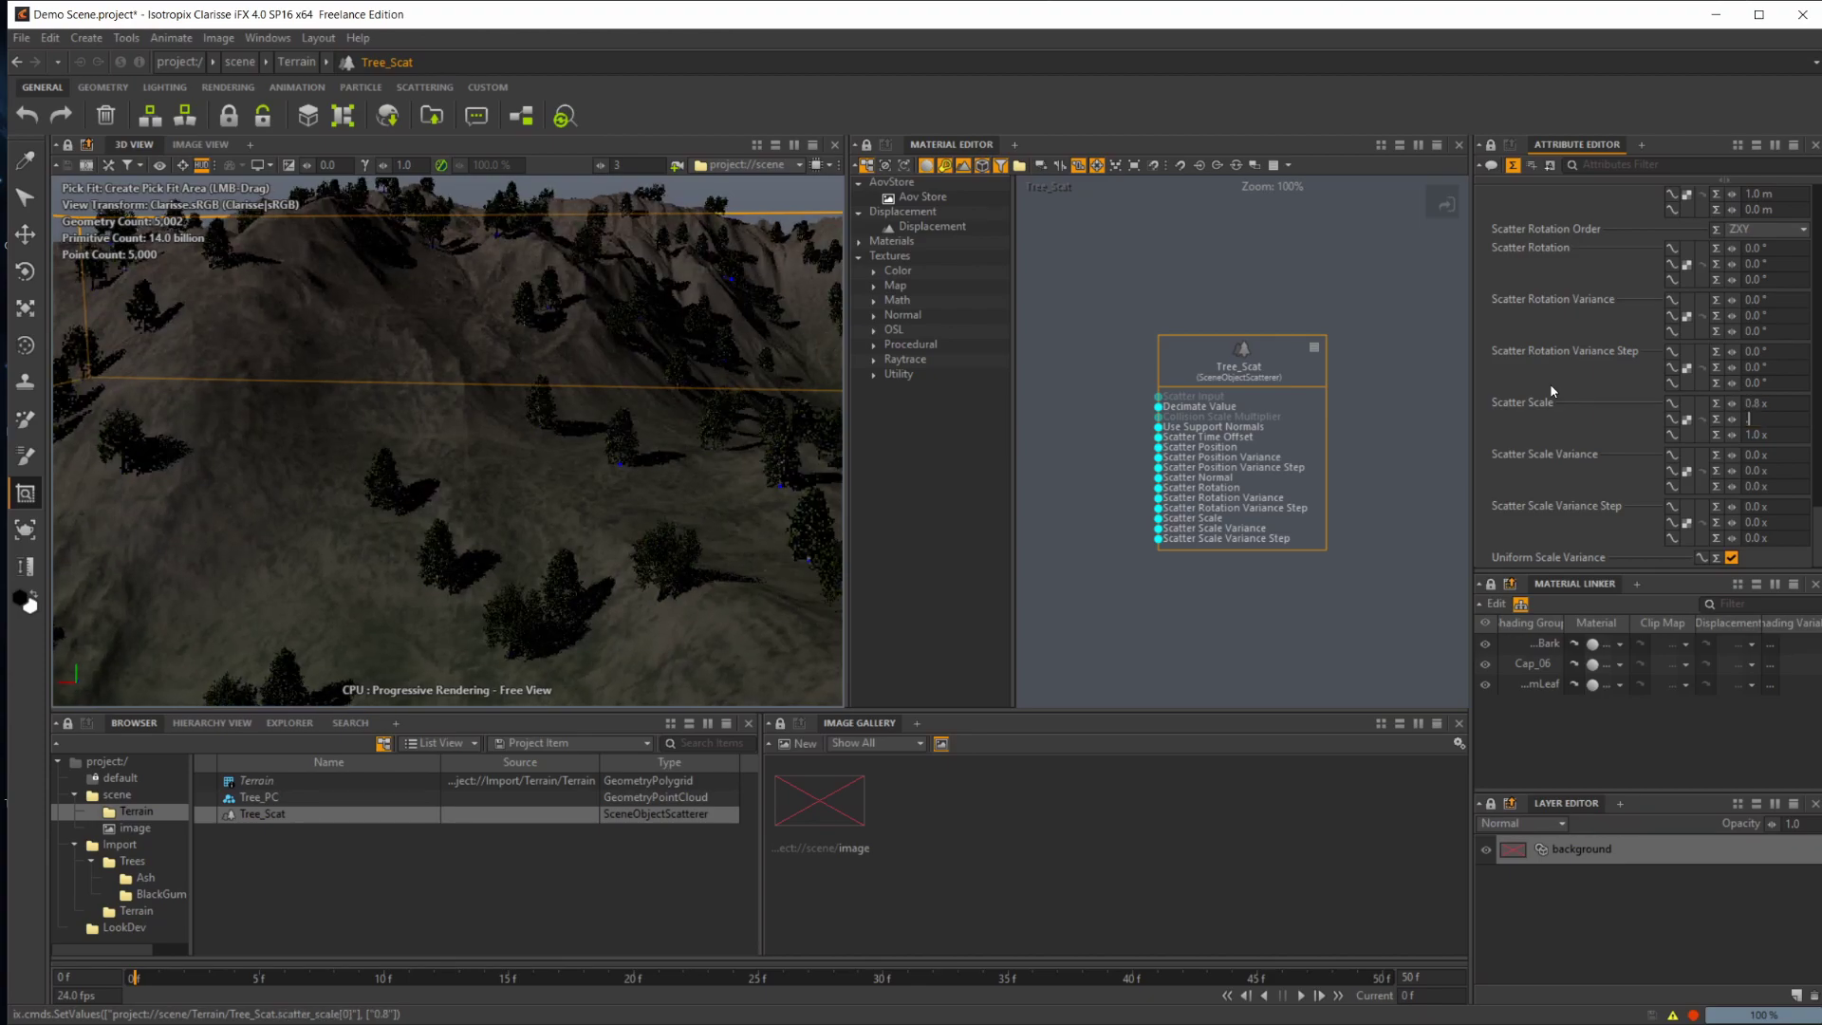
{"action": "key", "text": "Tab"}
{"action": "type", "text": ".8"}
{"action": "key", "text": "Return"}
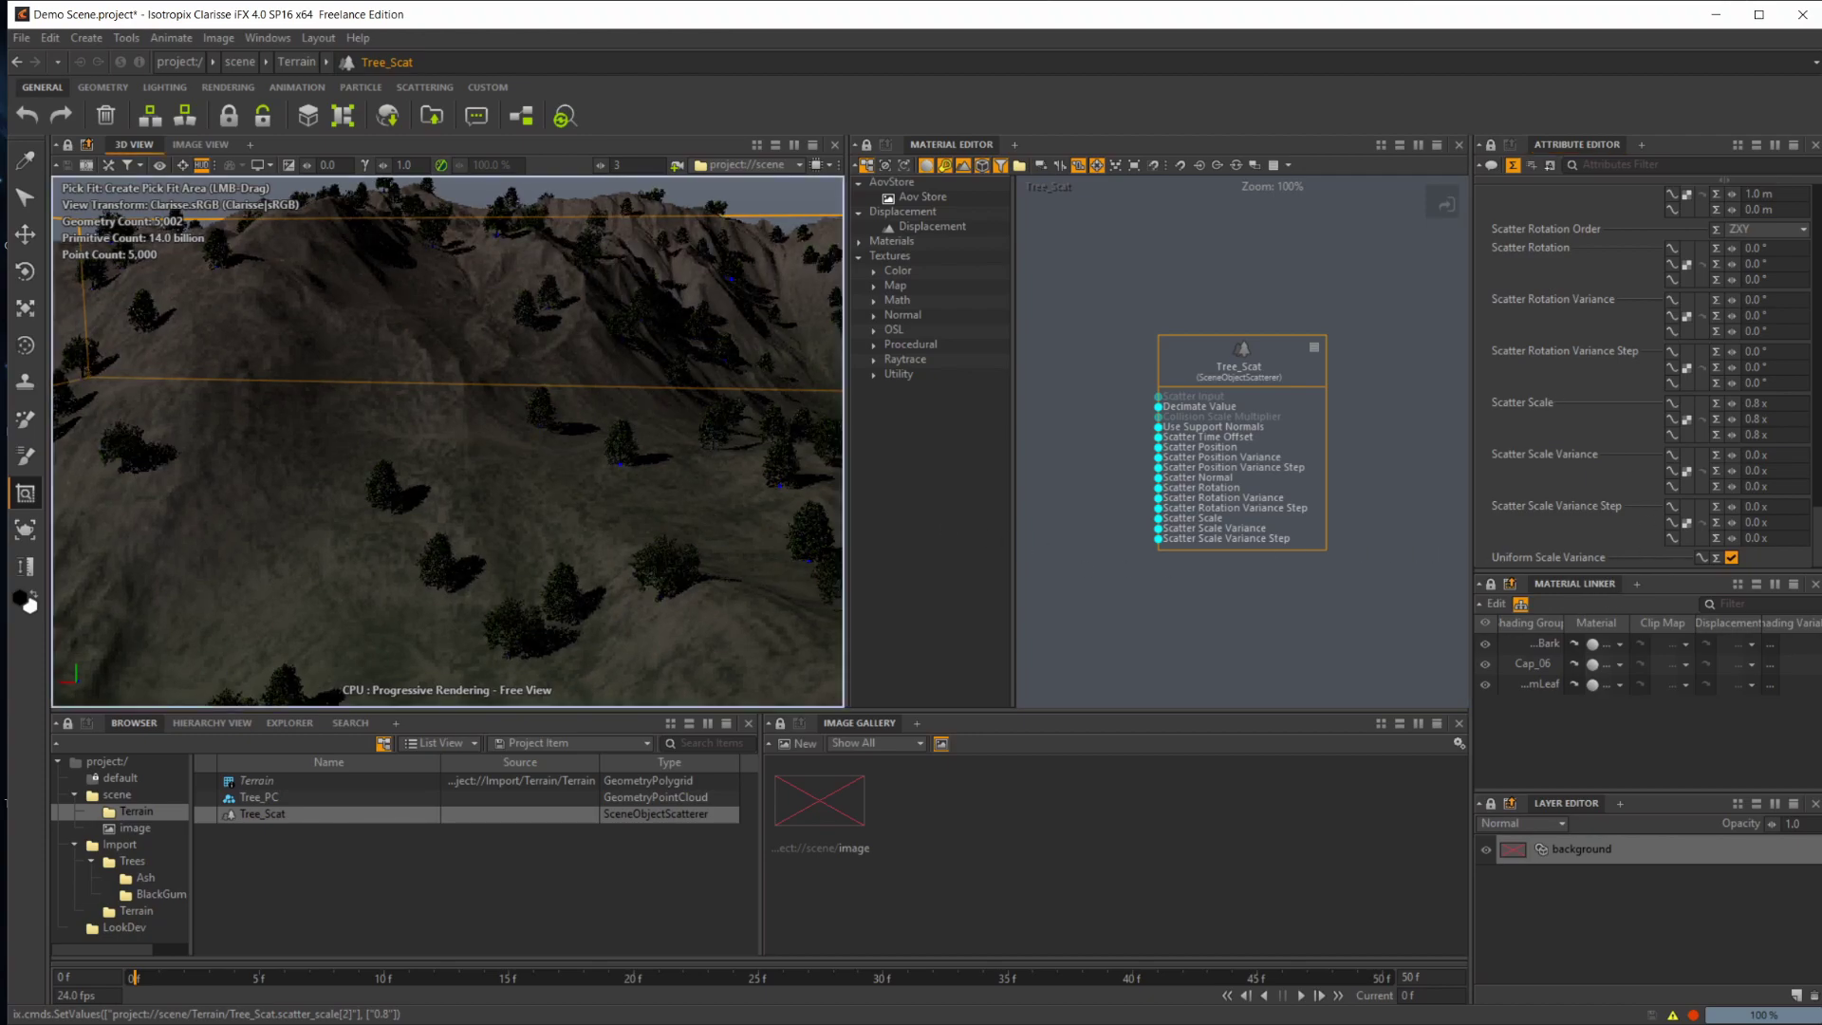
{"action": "left_click_drag", "start_coordinate": [770, 562], "coordinate": [712, 515], "text": "alt"}
{"action": "scroll", "coordinate": [712, 515], "scroll_direction": "down", "scroll_amount": 2}
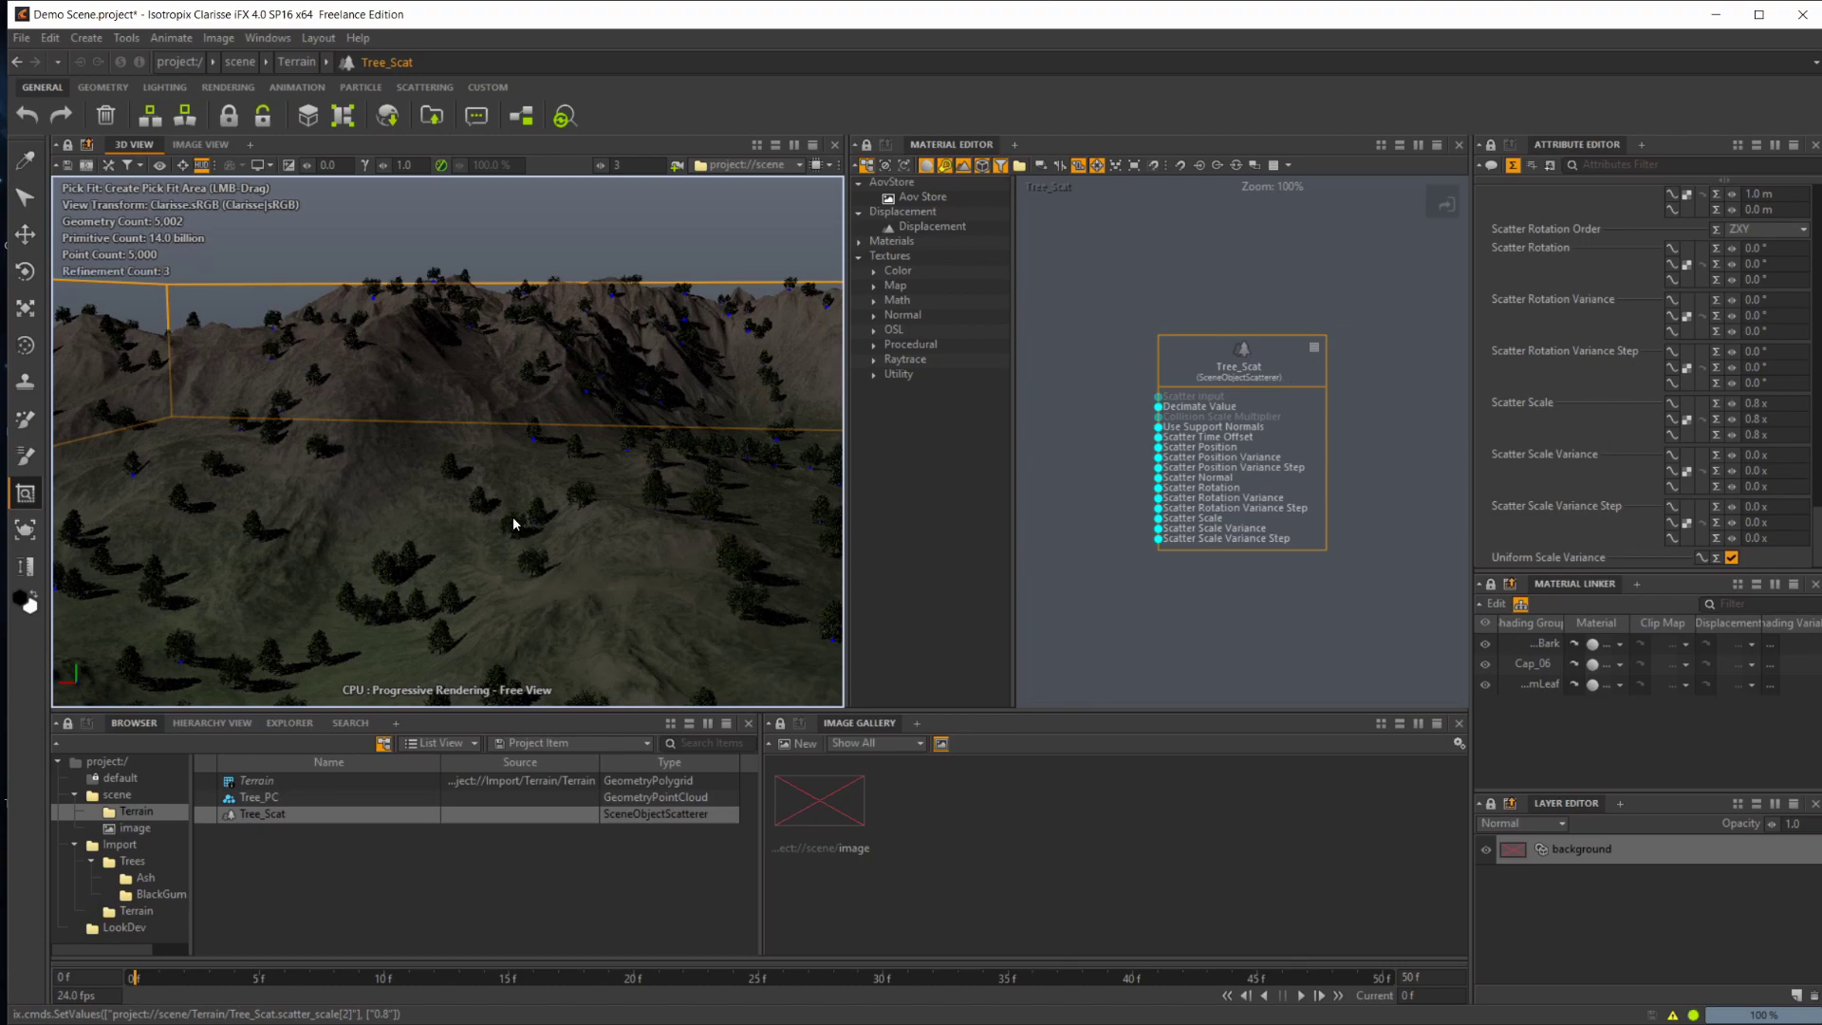
Step: Widen the Probability column in Tree_Scat's Geometries list and set the GreenAsh_High_obj probability to 0 %
{"action": "scroll", "coordinate": [1614, 417], "scroll_direction": "up", "scroll_amount": 3}
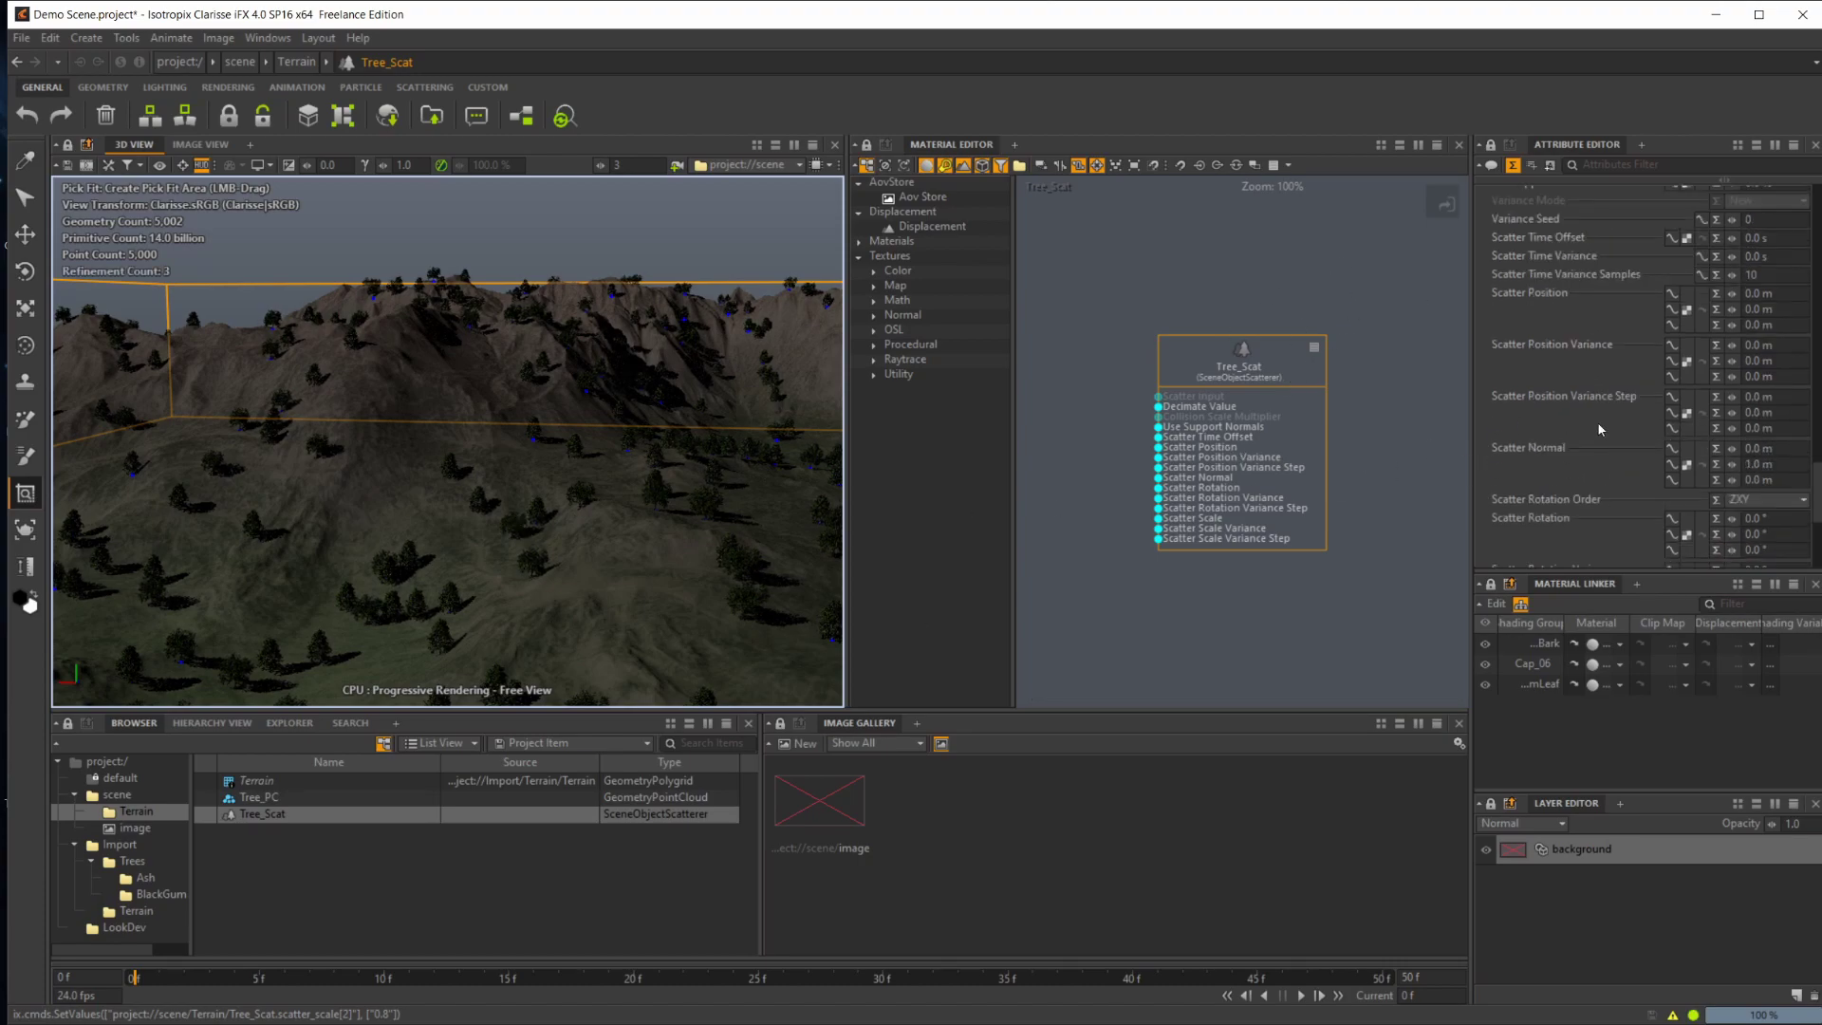
{"action": "left_click_drag", "start_coordinate": [550, 522], "coordinate": [550, 519], "text": "alt"}
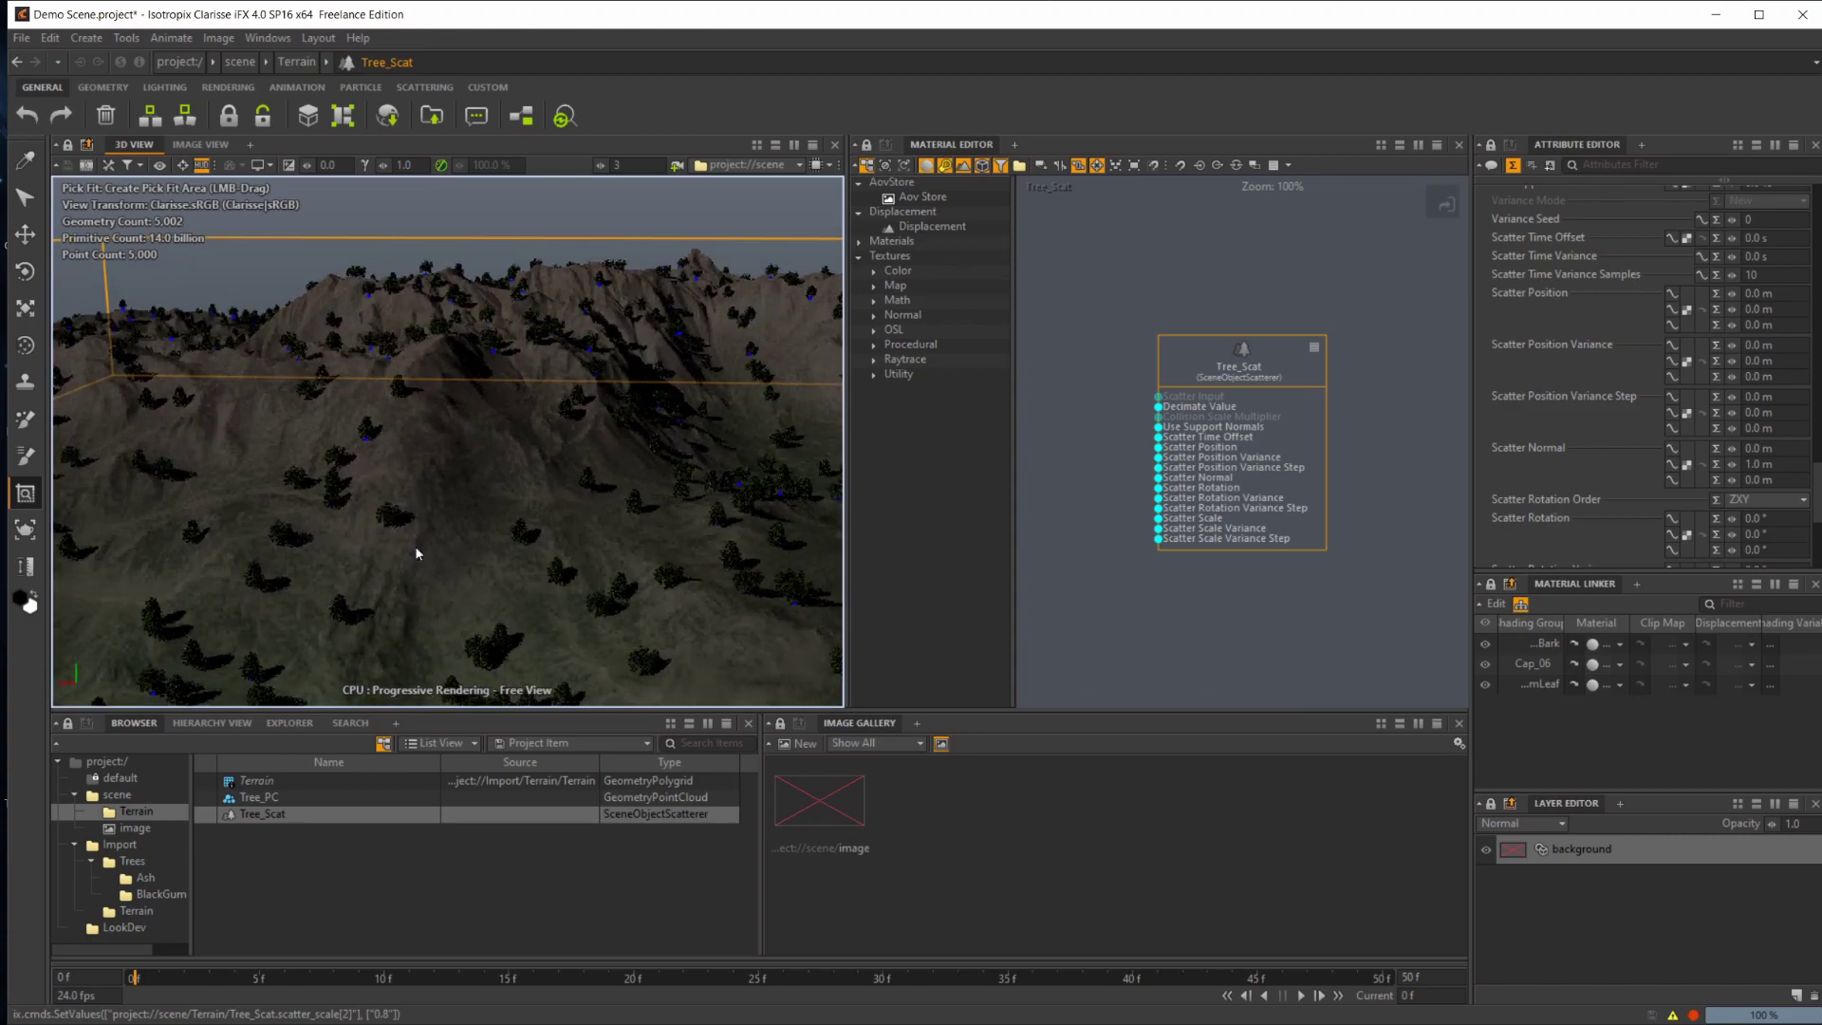
{"action": "scroll", "coordinate": [1567, 455], "scroll_direction": "up", "scroll_amount": 6}
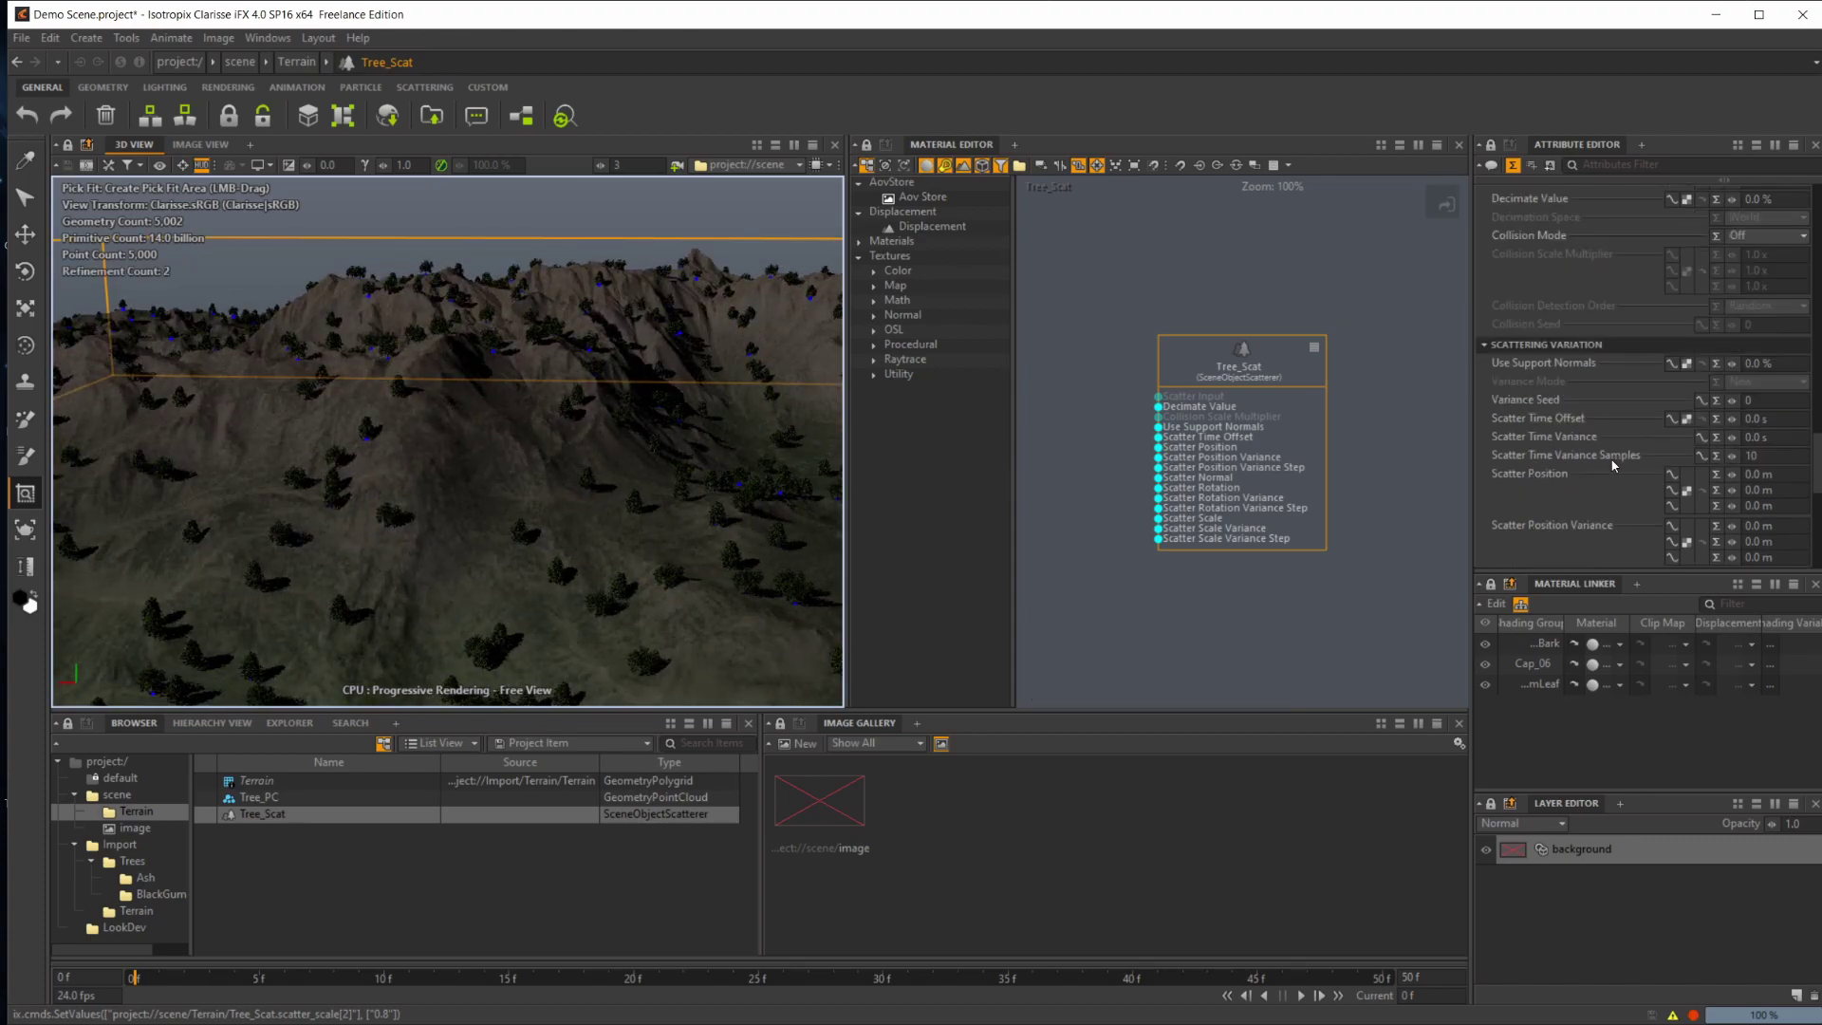
{"action": "scroll", "coordinate": [1717, 538], "scroll_direction": "down", "scroll_amount": 4}
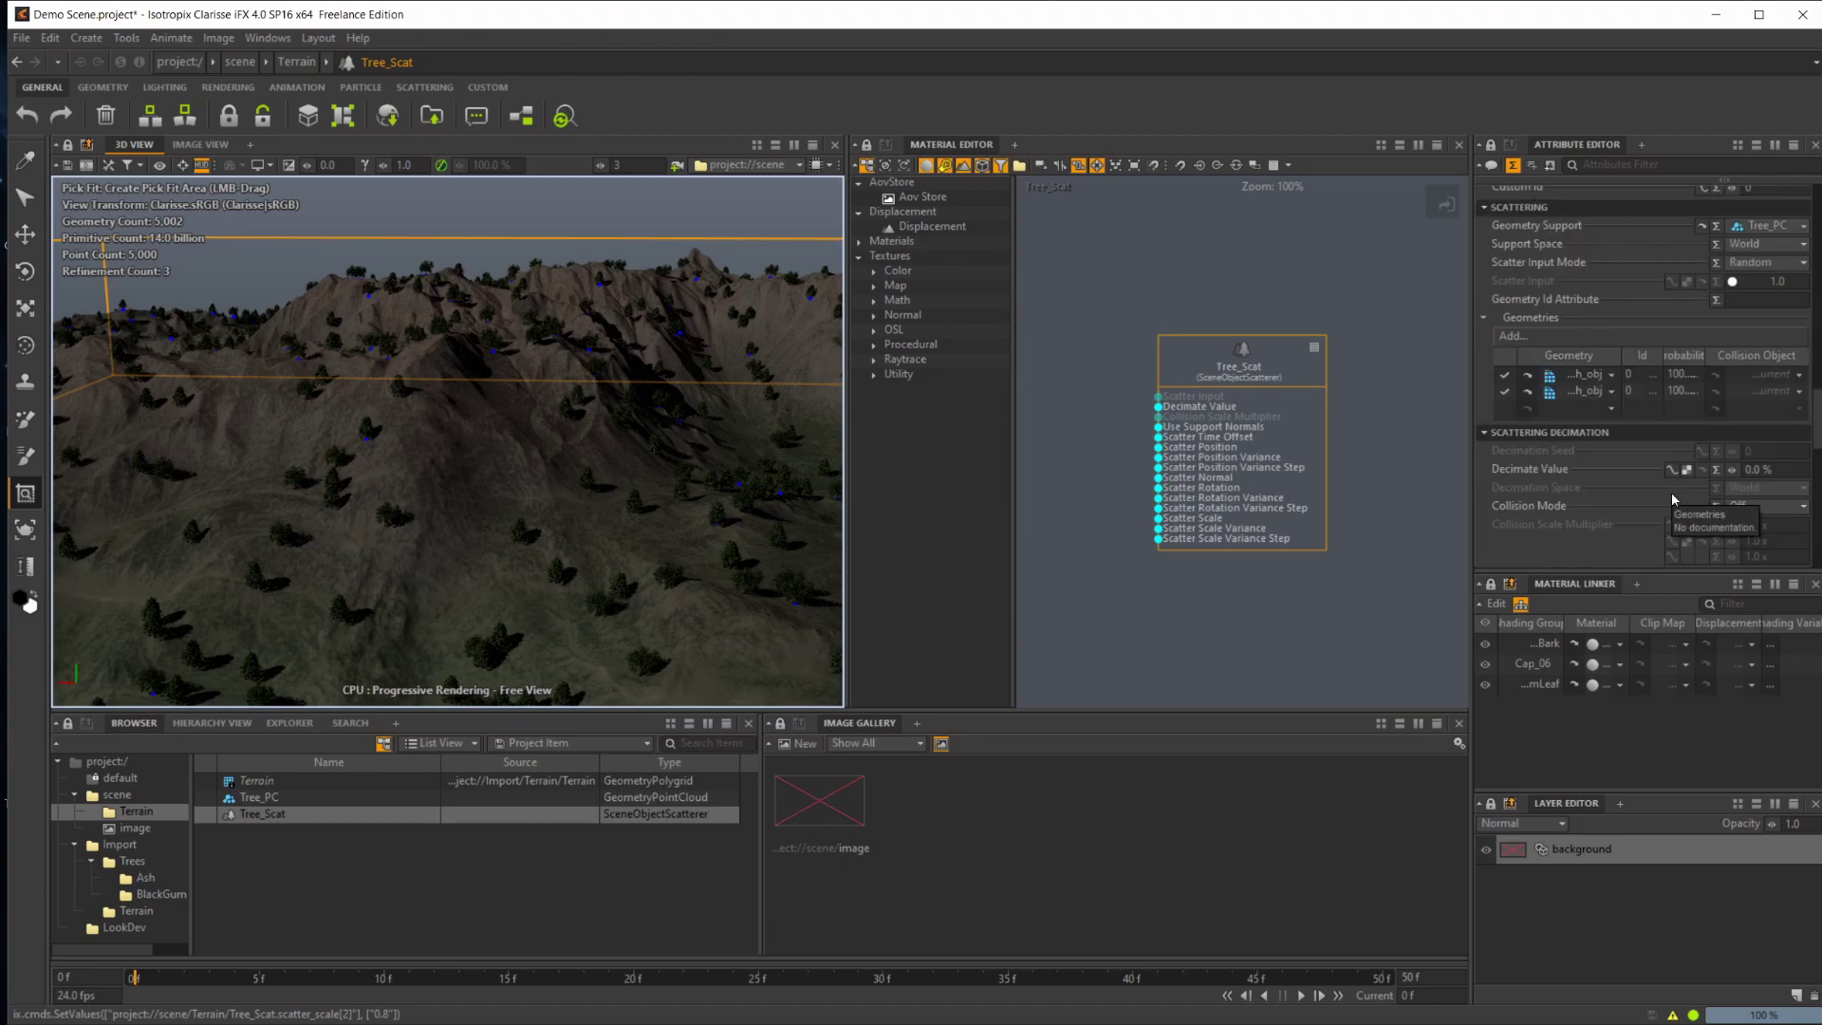
{"action": "left_click_drag", "start_coordinate": [1710, 357], "coordinate": [1744, 362]}
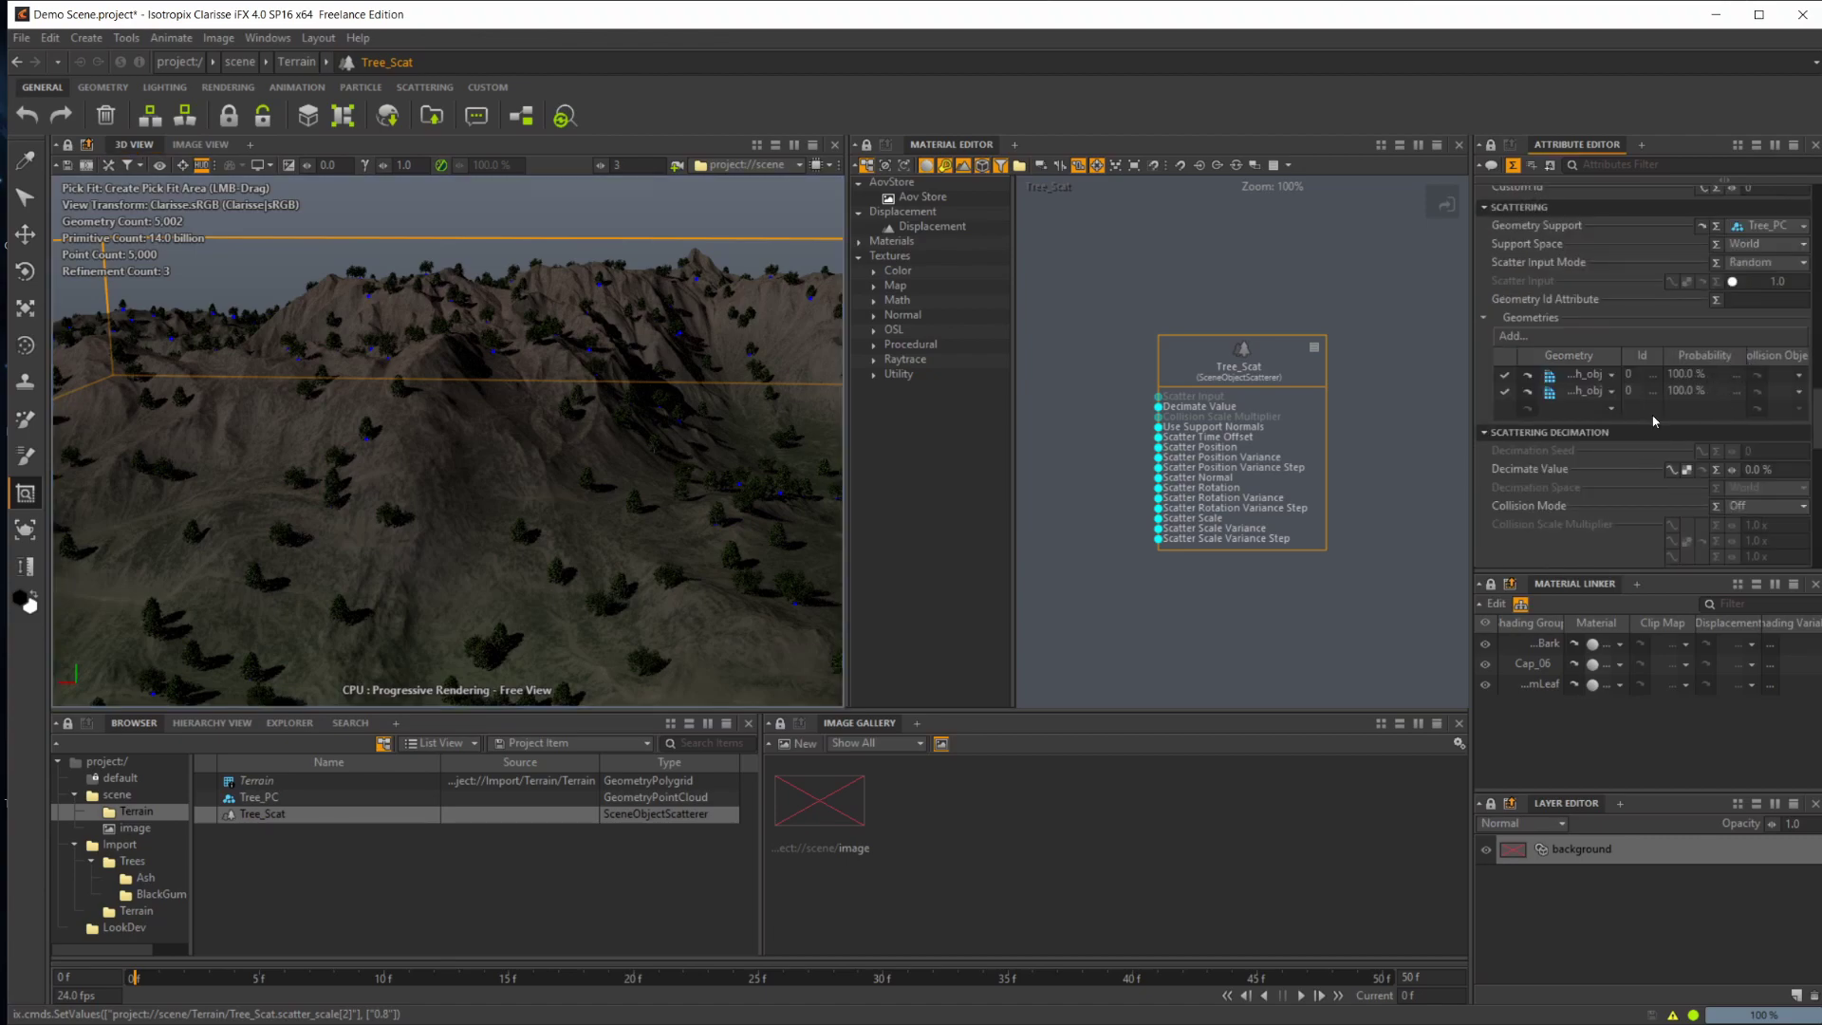
{"action": "double_click", "coordinate": [1697, 375]}
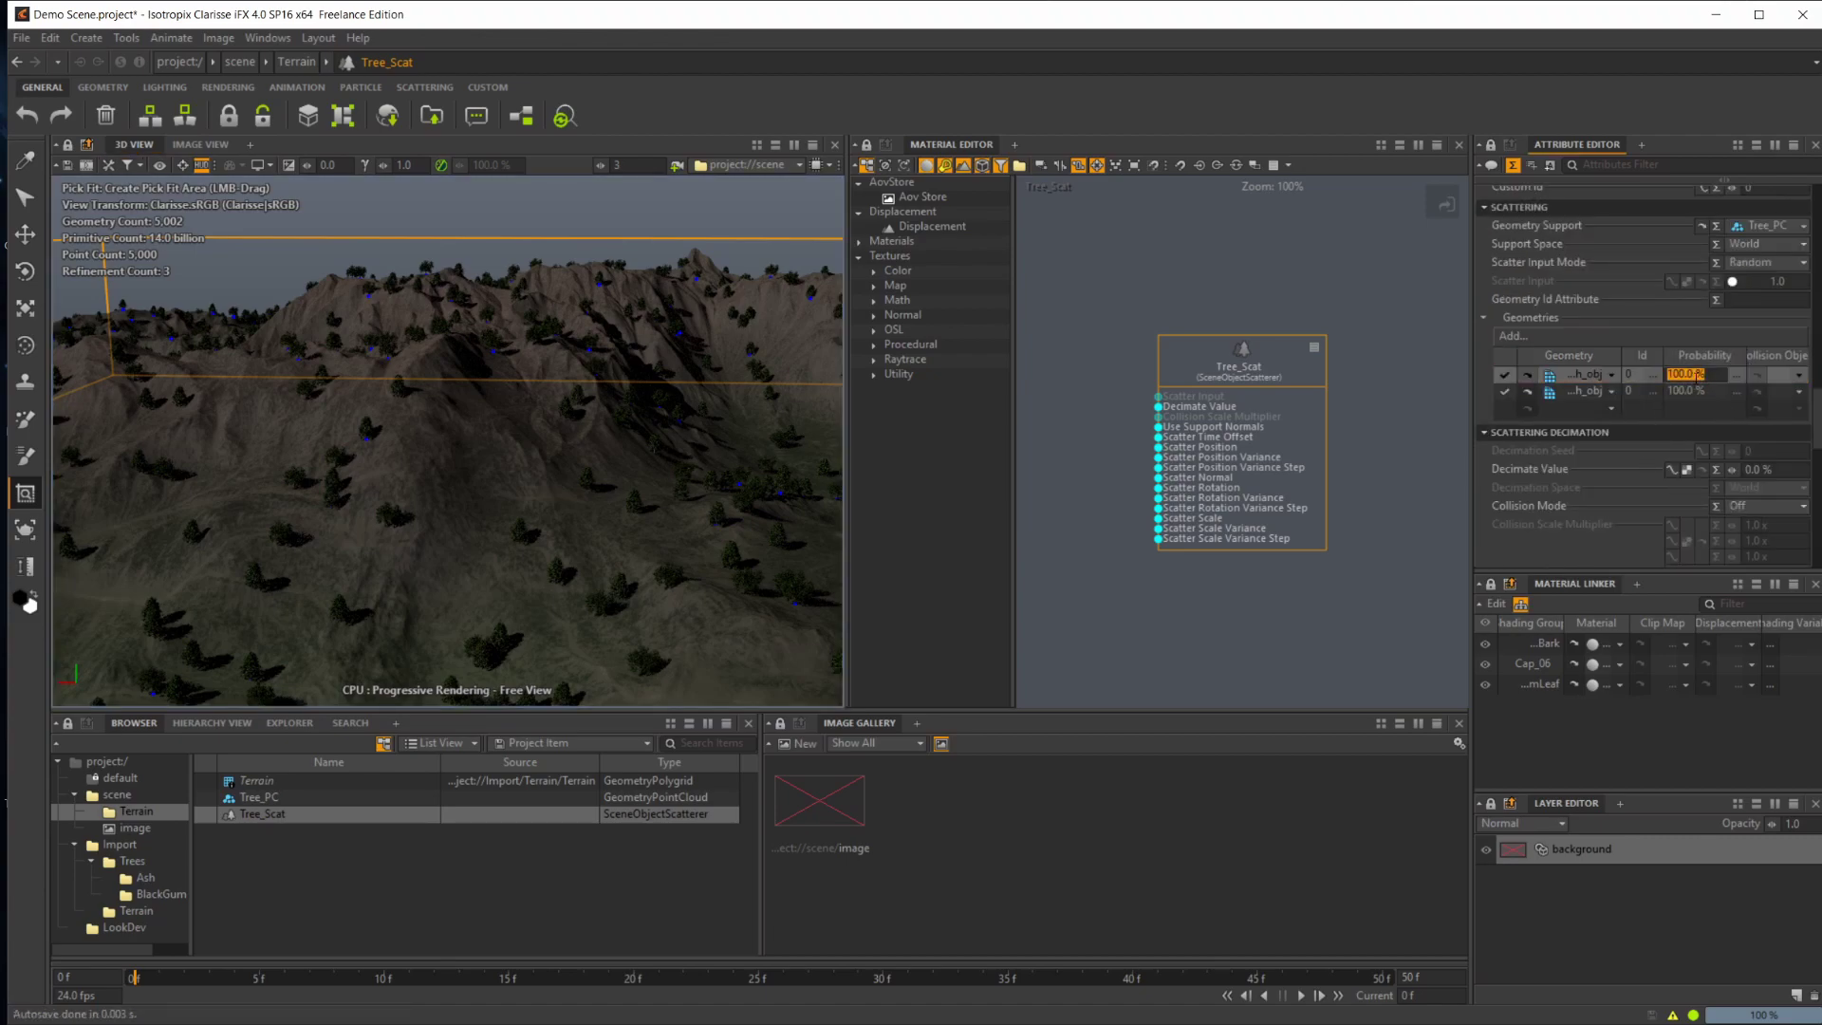
{"action": "type", "text": "0"}
{"action": "key", "text": "Return"}
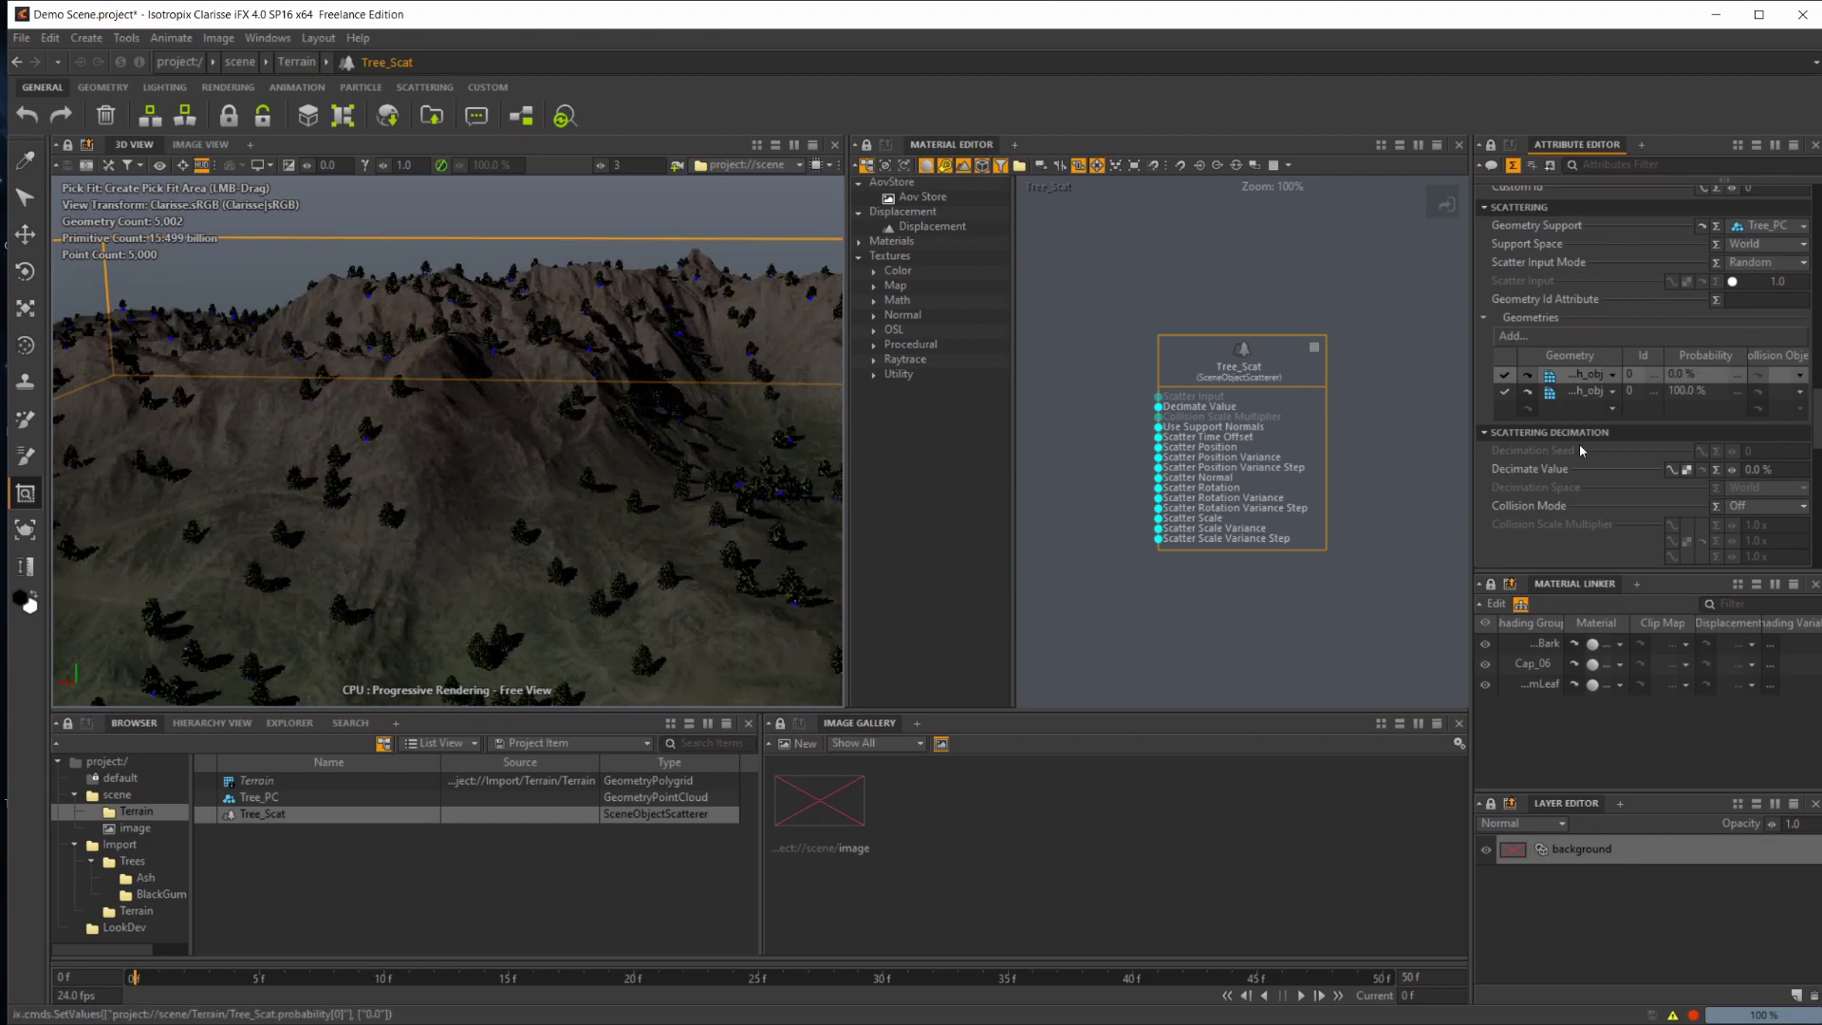
Step: Try a probability of 0 % for BlackGum_High_obj in Tree_Scat, replace it with 10 %, and inspect the scatter
{"action": "double_click", "coordinate": [1692, 393]}
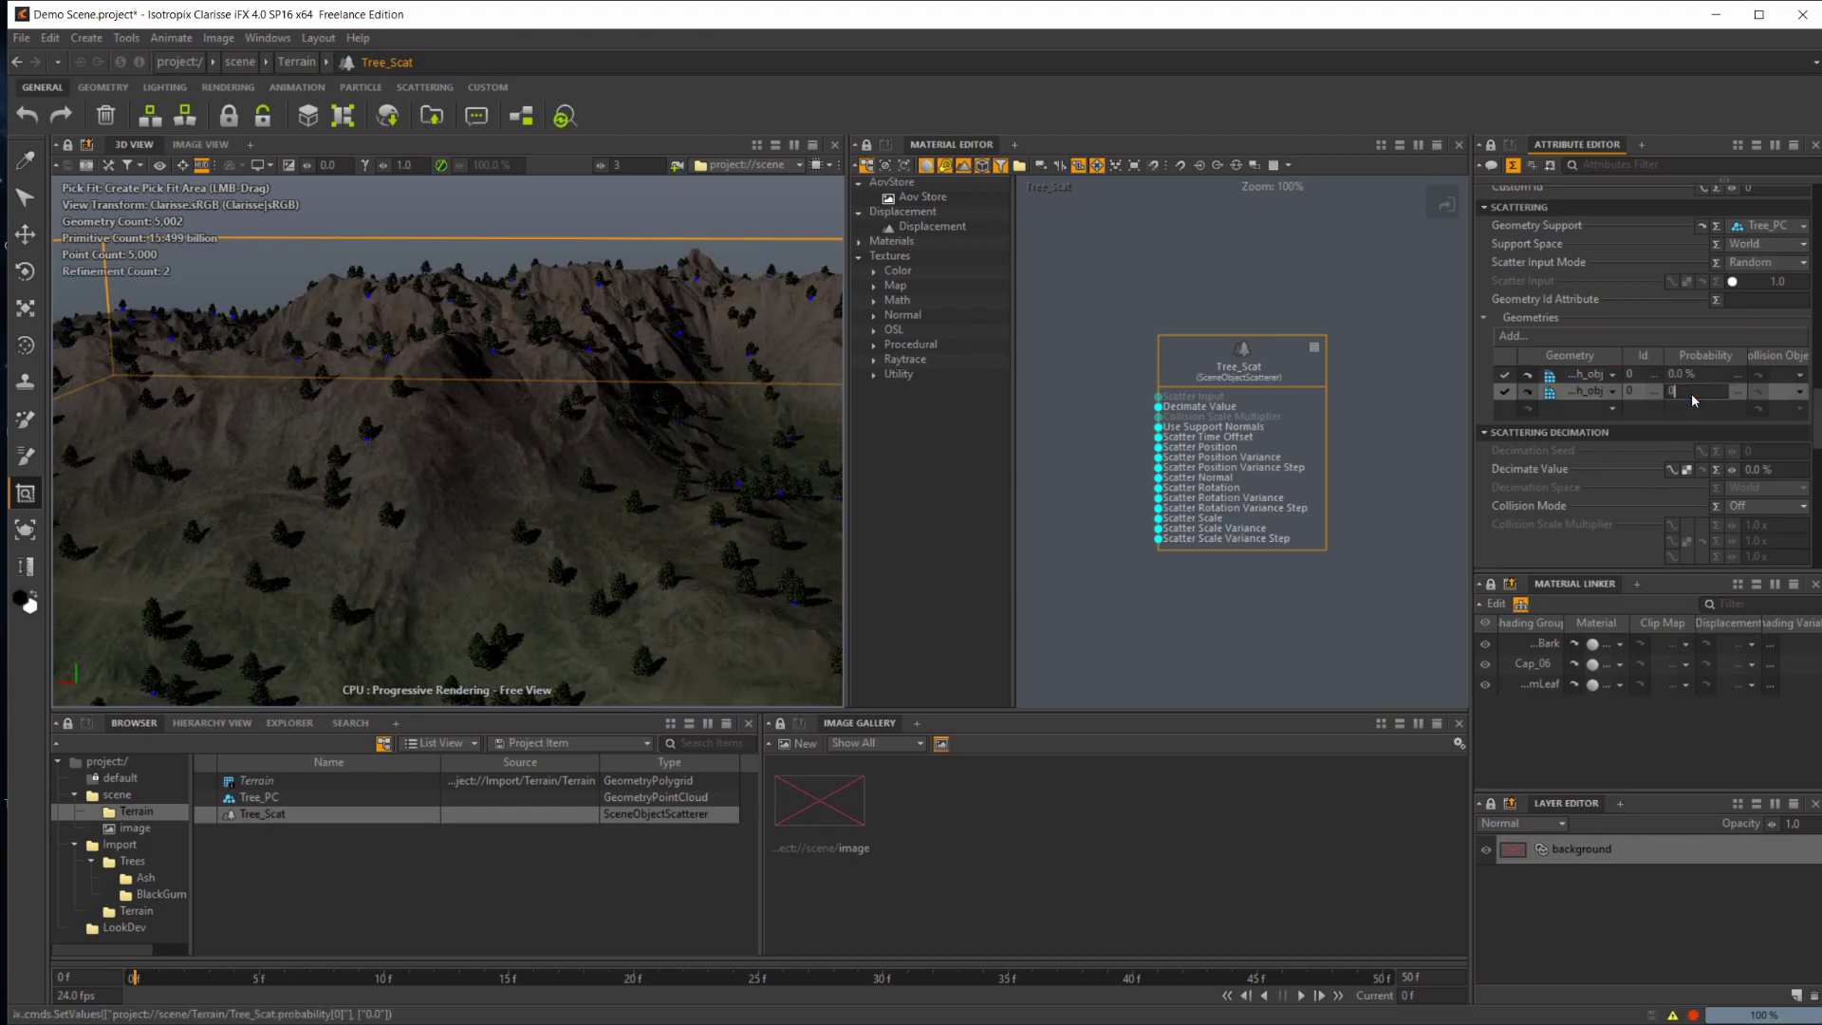
{"action": "type", "text": "0"}
{"action": "key", "text": "Return"}
{"action": "double_click", "coordinate": [1694, 391]}
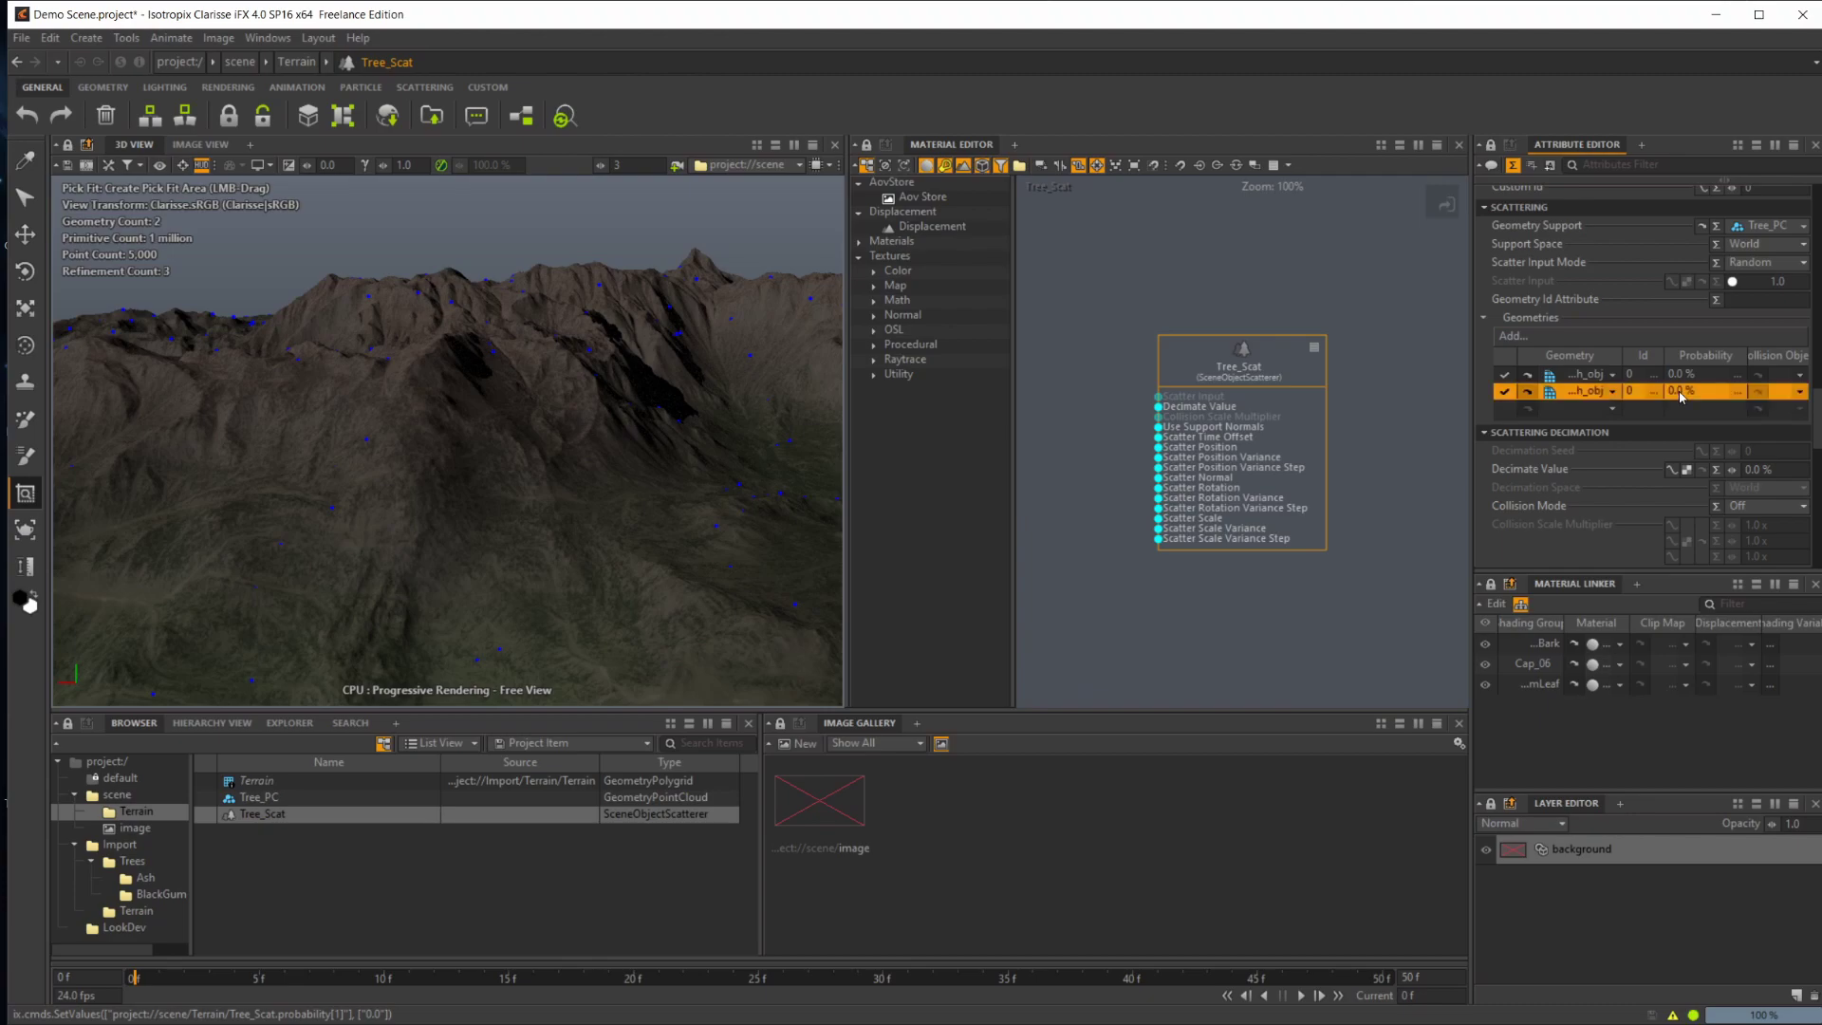
{"action": "type", "text": "10"}
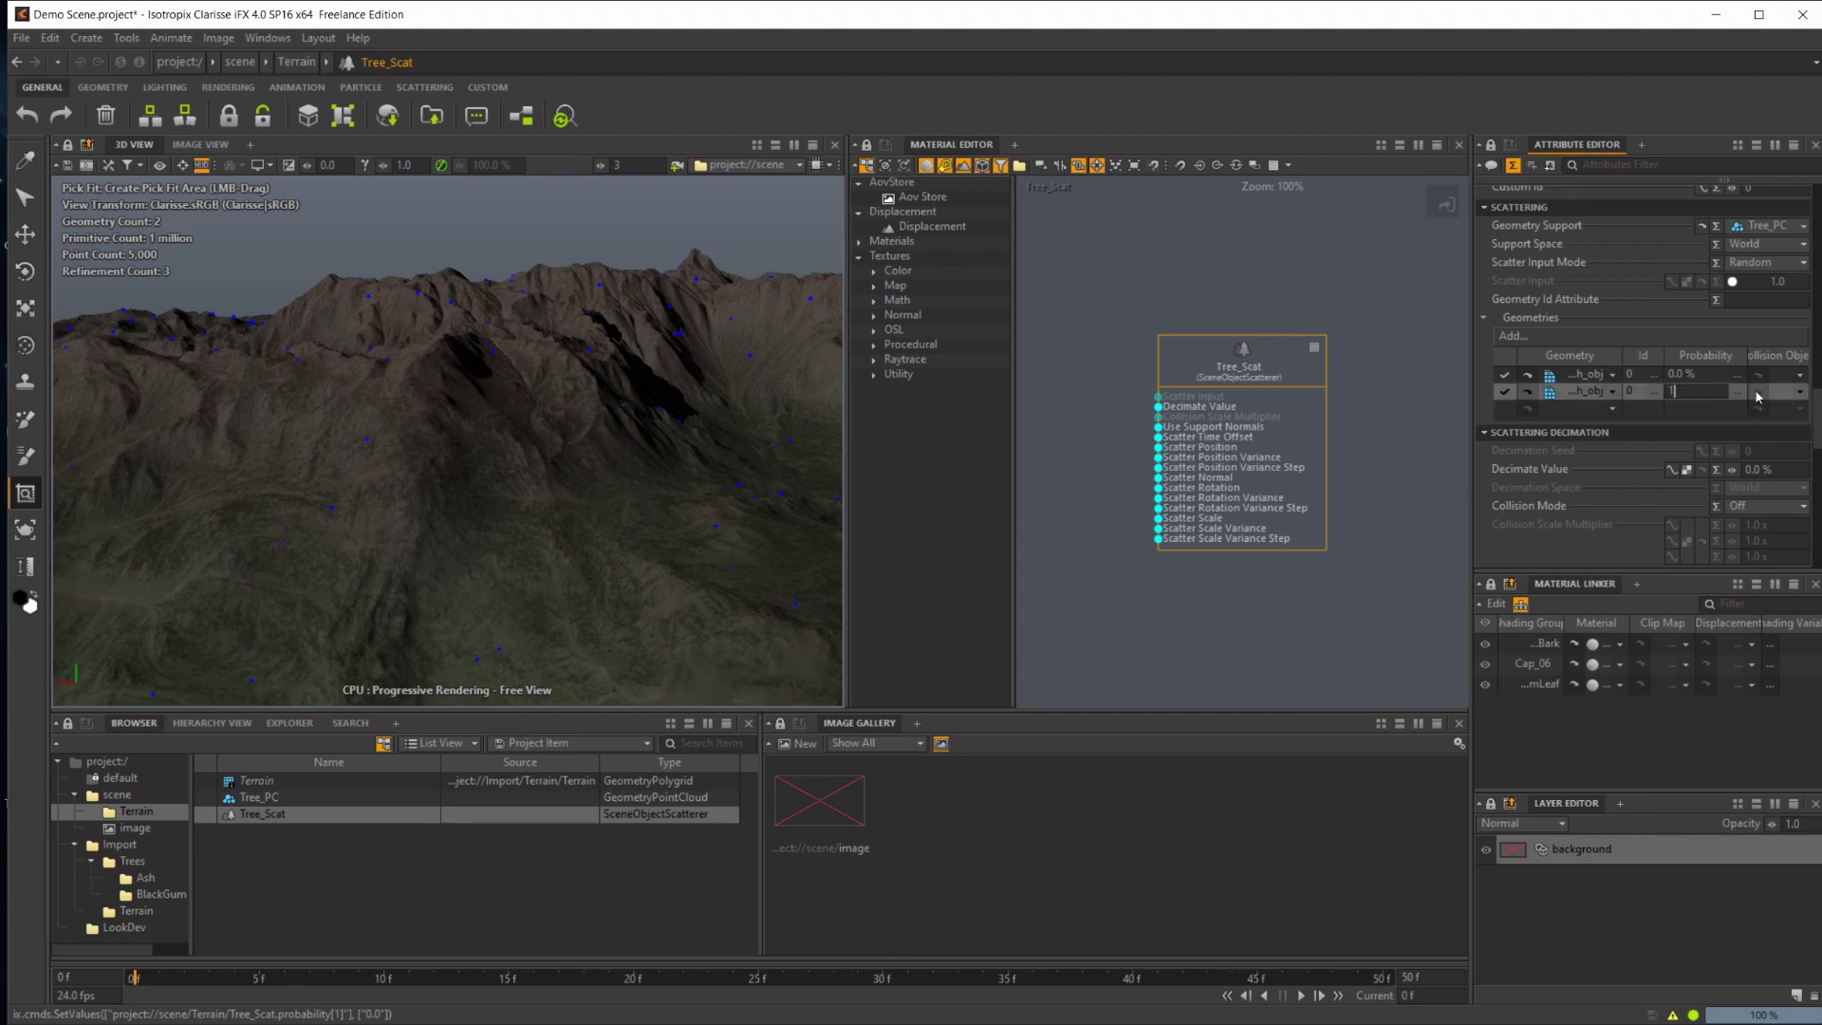
{"action": "key", "text": "Return"}
{"action": "left_click_drag", "start_coordinate": [651, 542], "coordinate": [556, 368], "text": "alt"}
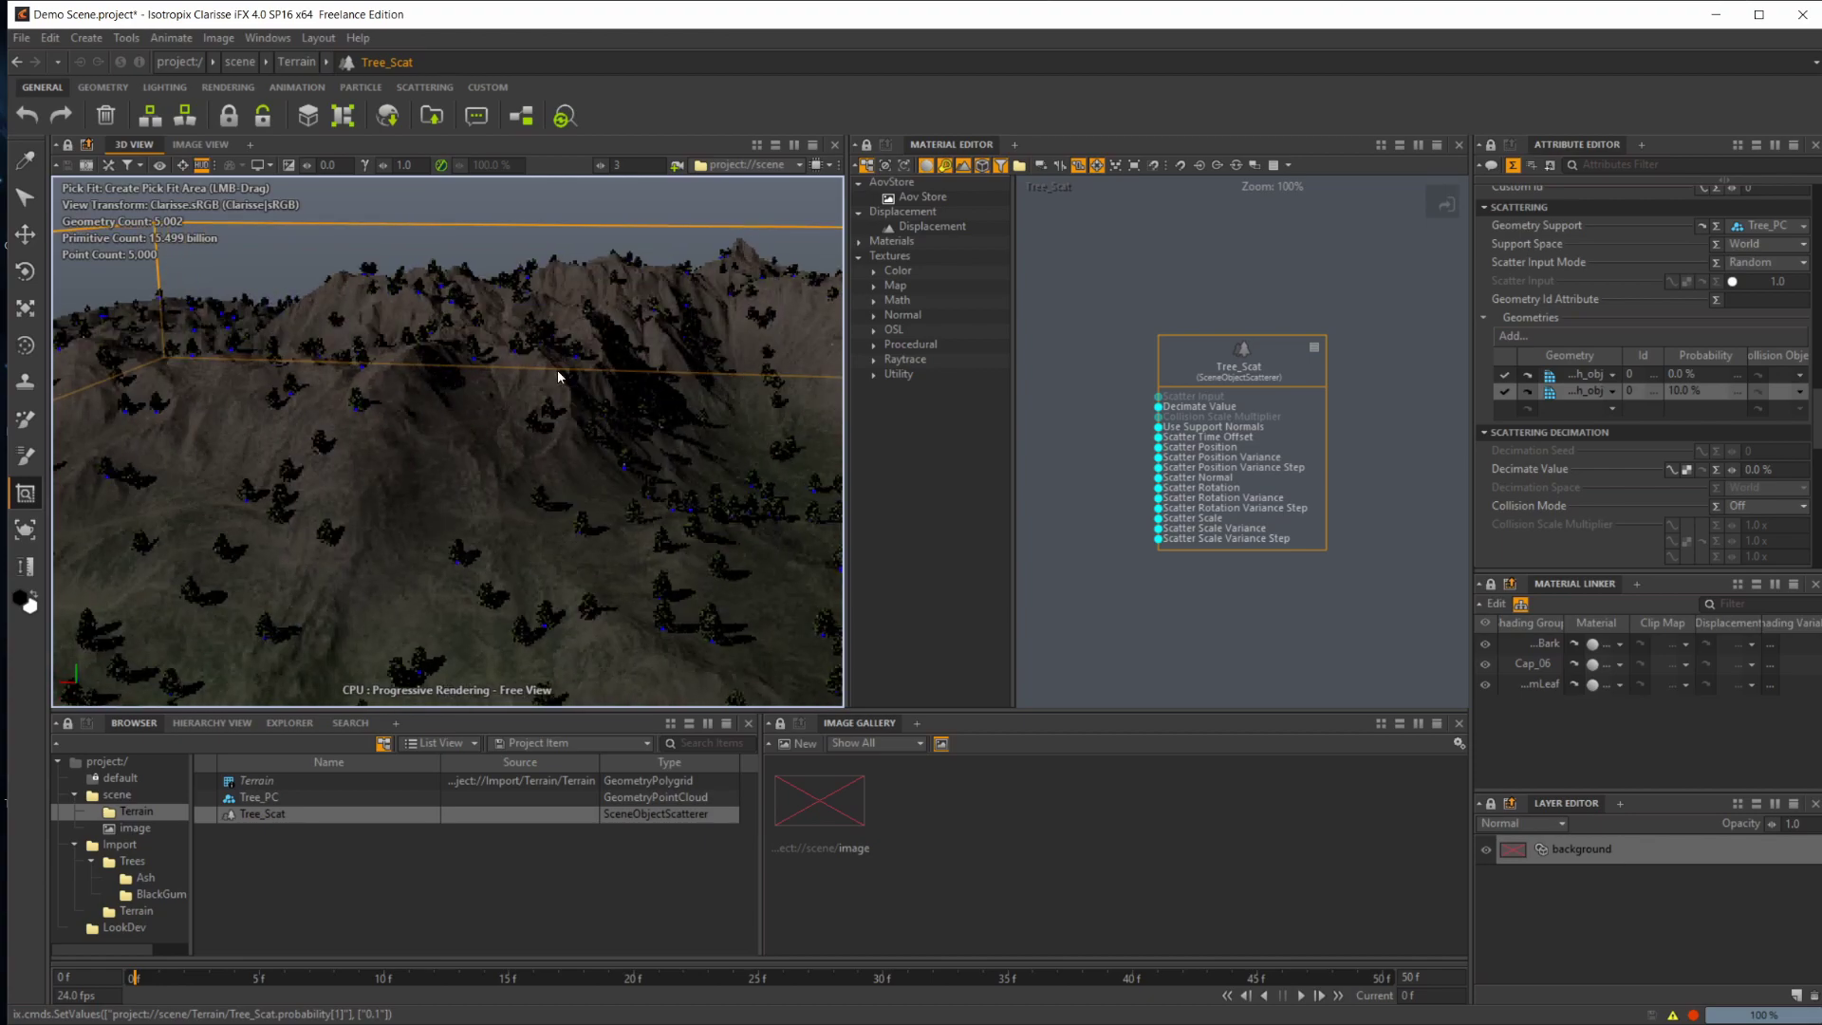
Step: Set the GreenAsh_High_obj probability in Tree_Scat's Geometries list to 100 % and inspect the scattered trees
{"action": "double_click", "coordinate": [1693, 392]}
{"action": "double_click", "coordinate": [1696, 377]}
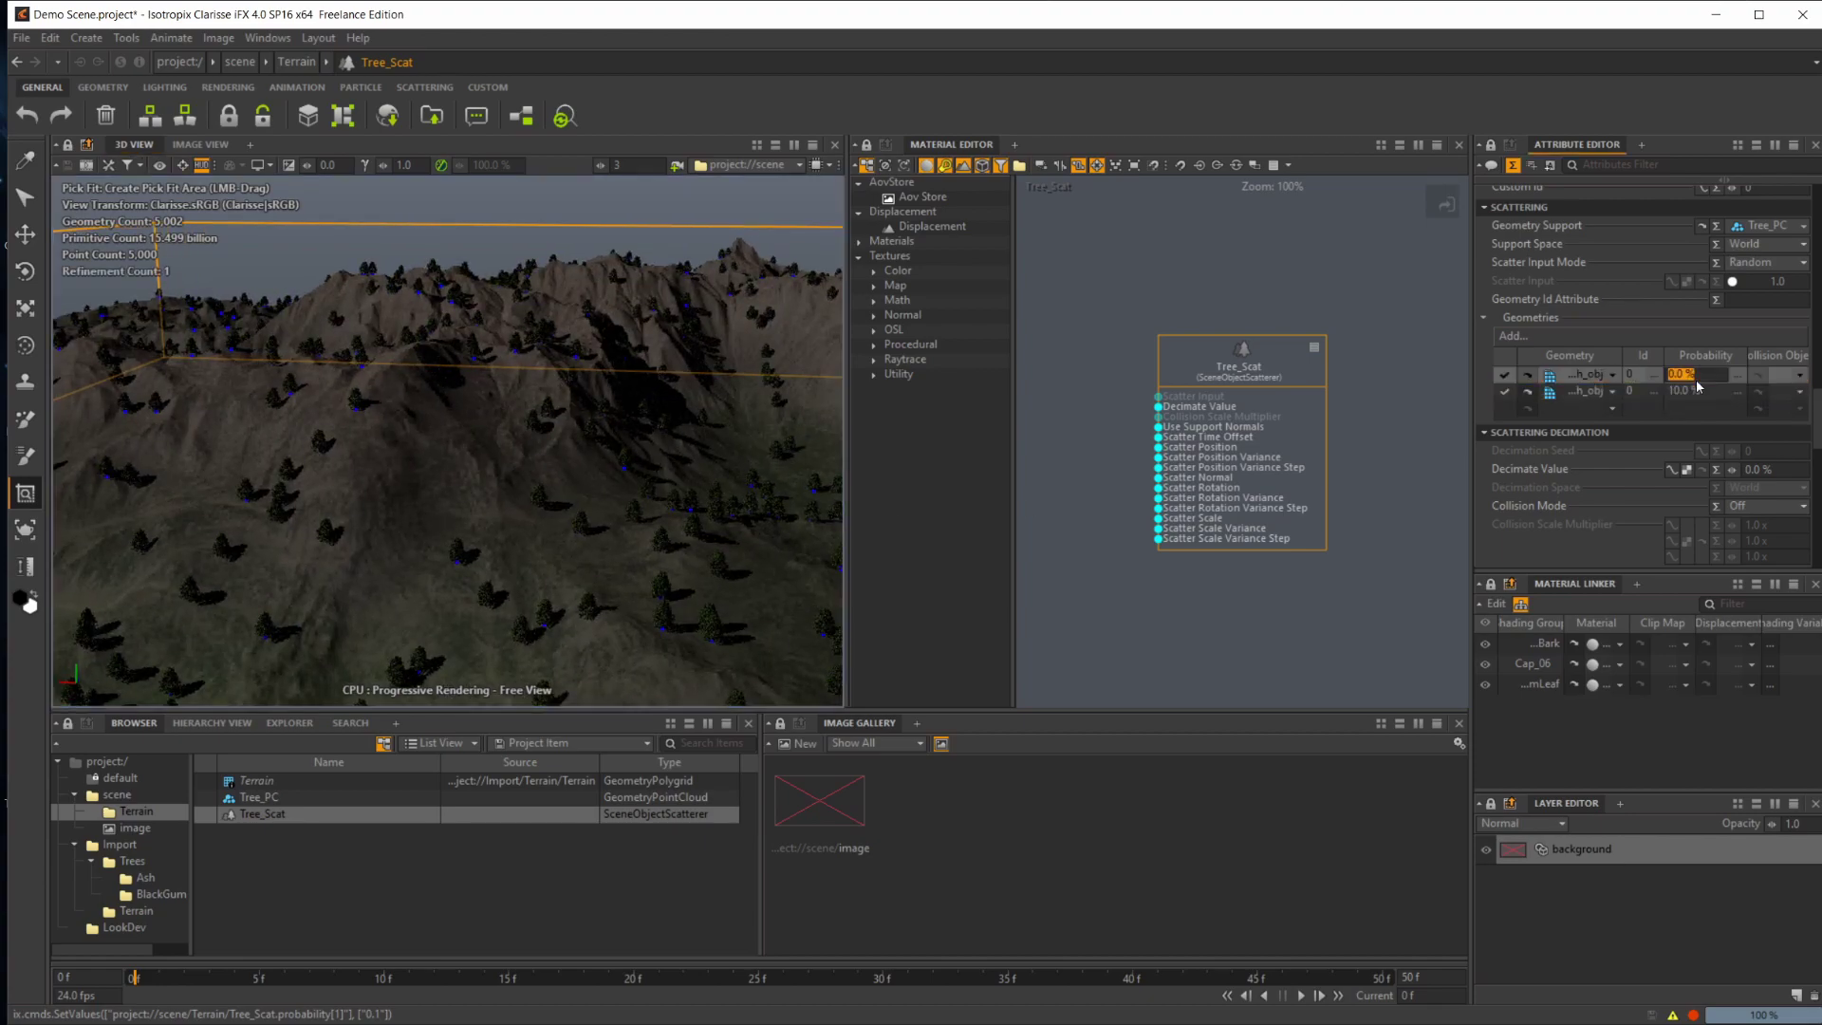
{"action": "type", "text": "100"}
{"action": "key", "text": "Return"}
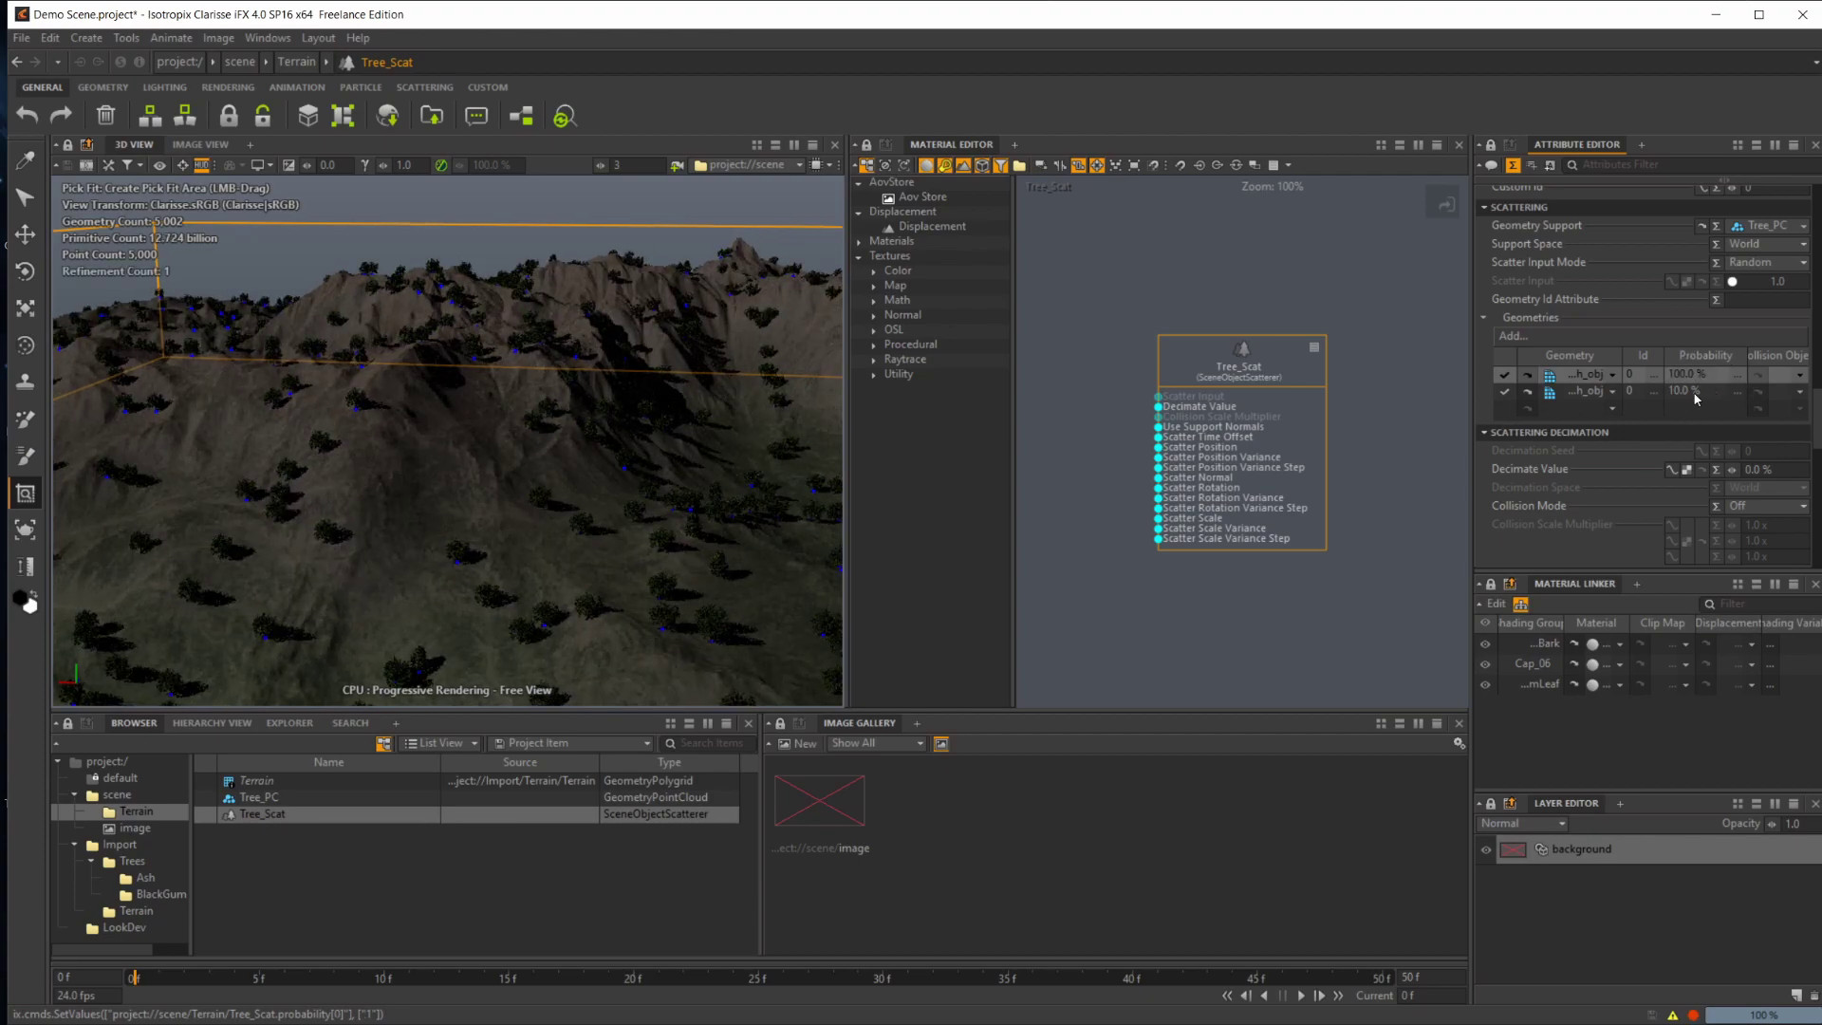
{"action": "middle_click_drag", "start_coordinate": [366, 507], "coordinate": [448, 458], "text": "alt"}
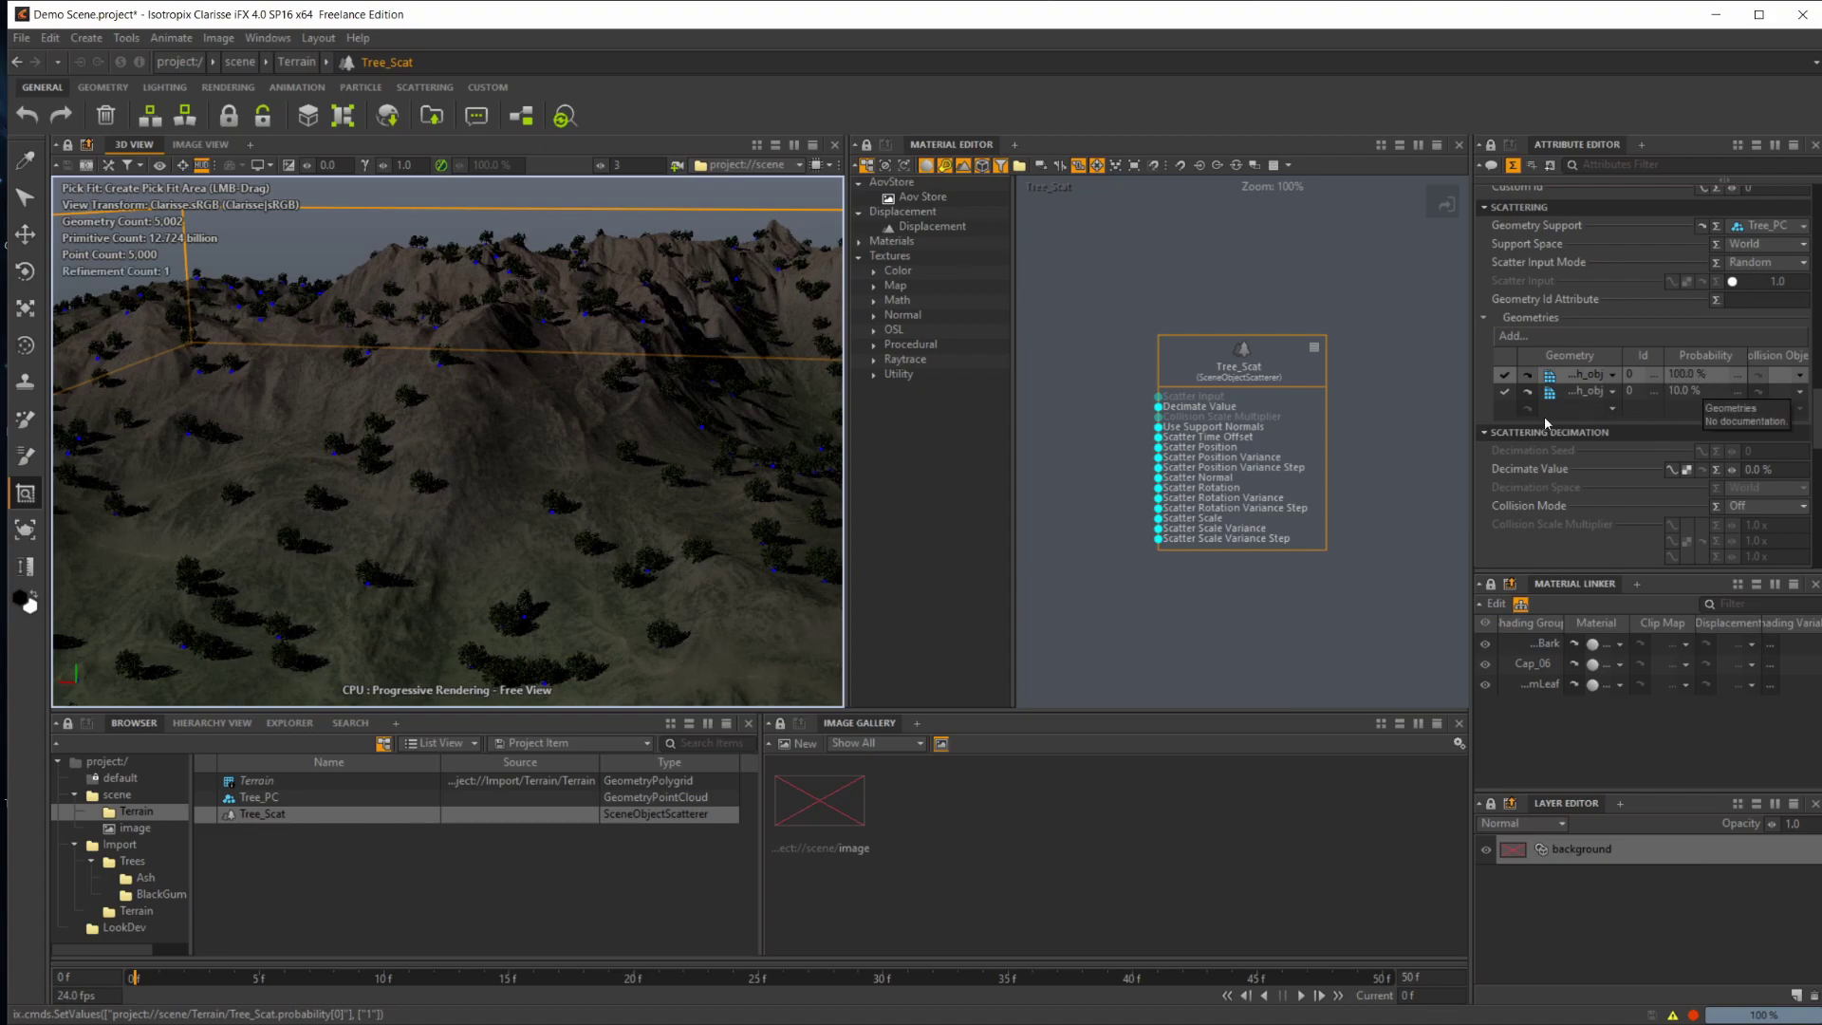
{"action": "right_click_drag", "start_coordinate": [607, 465], "coordinate": [1087, 457], "text": "alt"}
Step: Set the BlackGum_High_obj probability in Tree_Scat's Geometries list to 100 % and check the mix of trees
{"action": "double_click", "coordinate": [1687, 392]}
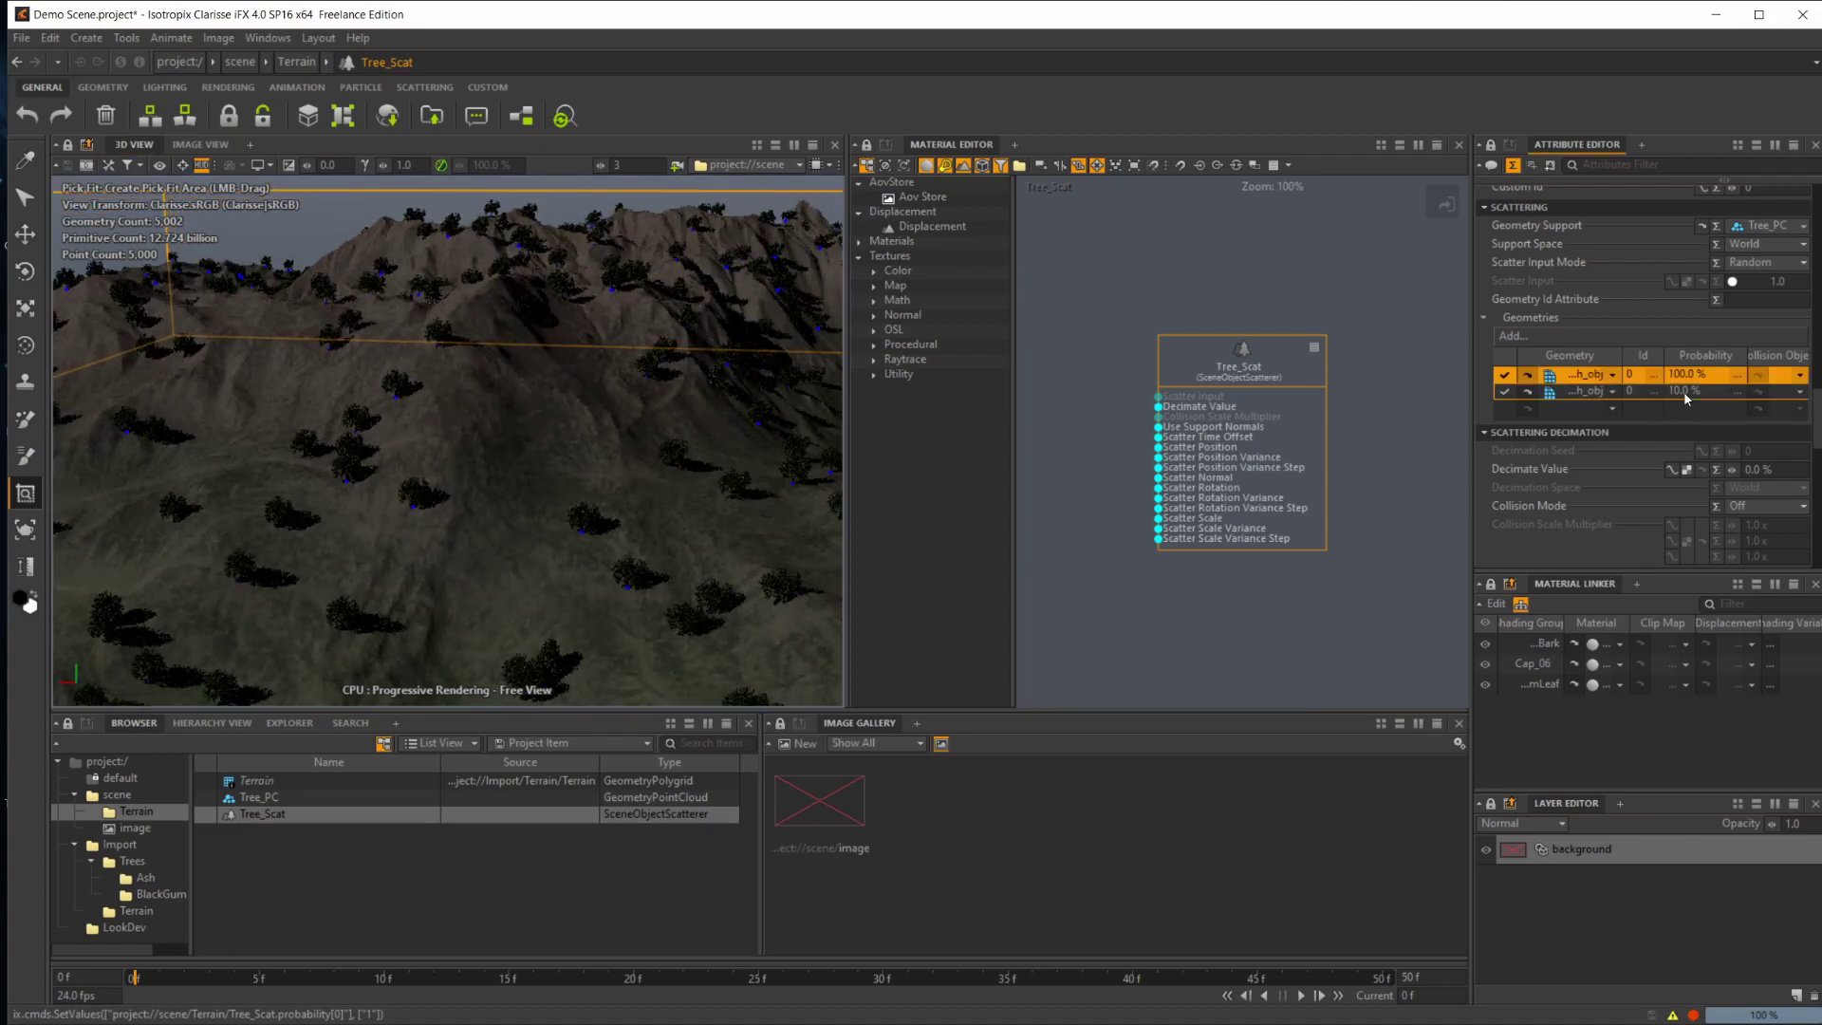
{"action": "type", "text": "100"}
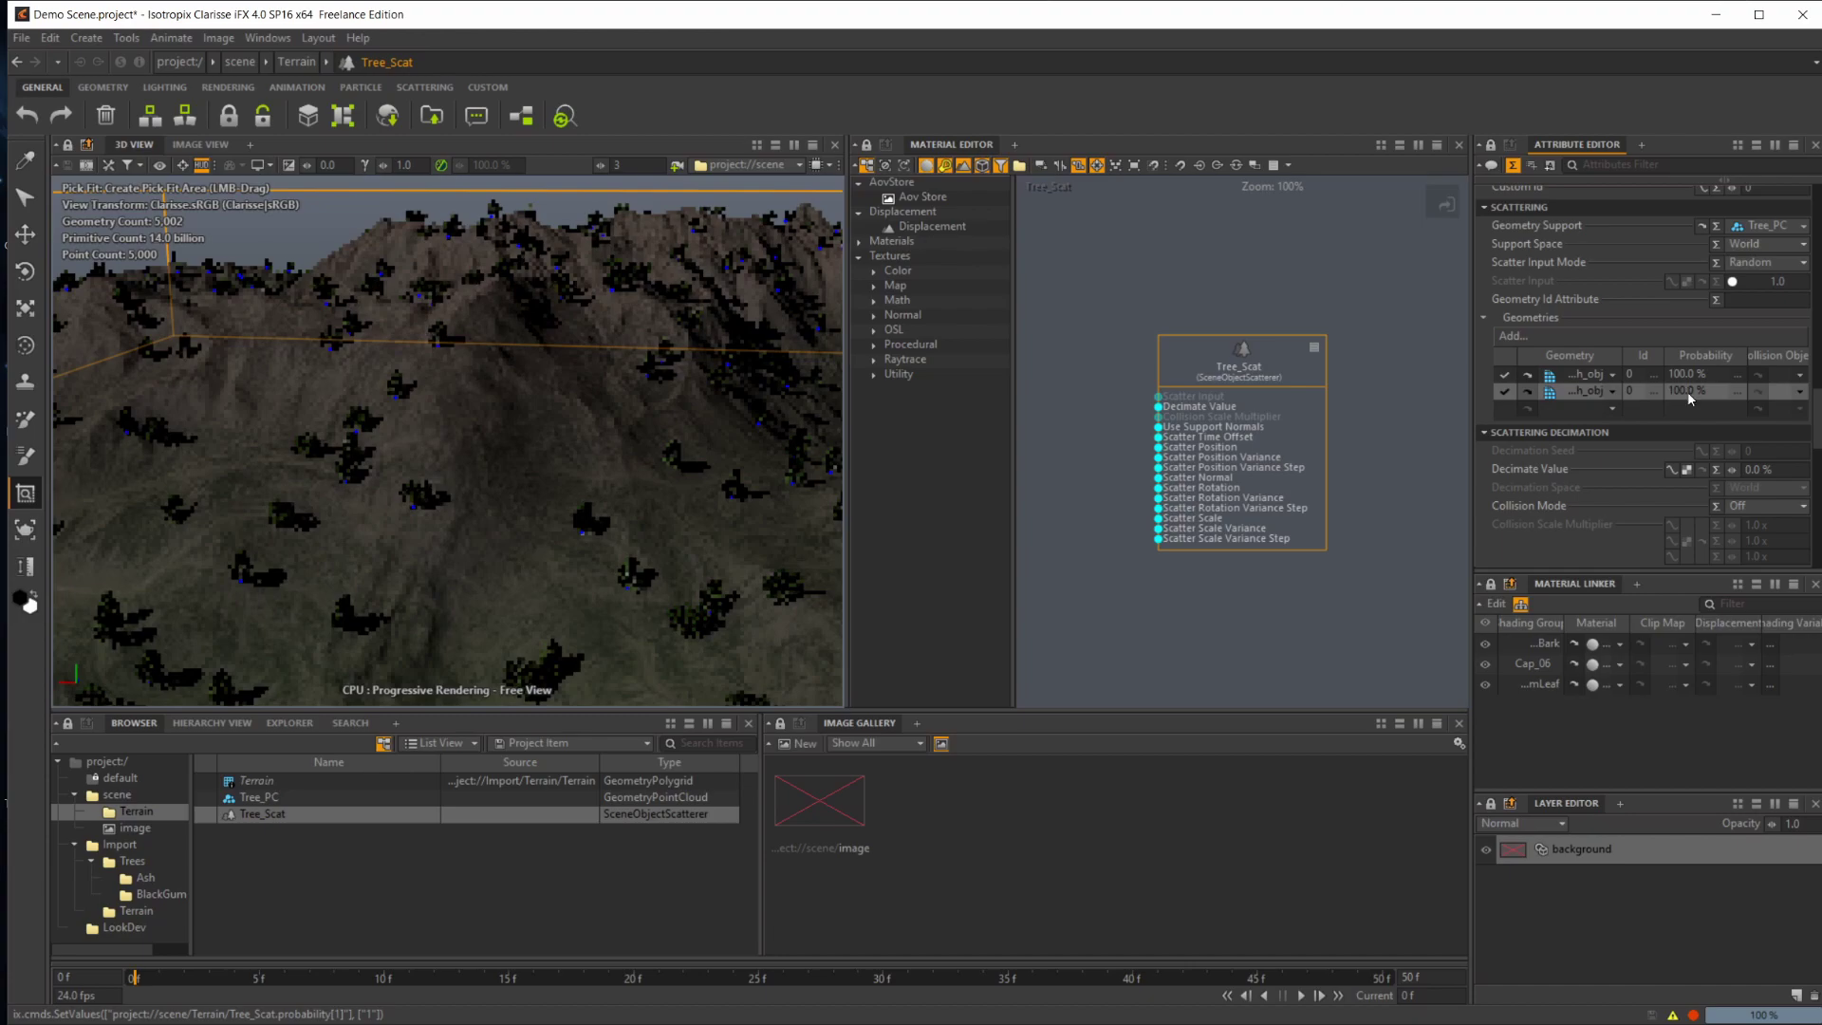
{"action": "key", "text": "Return"}
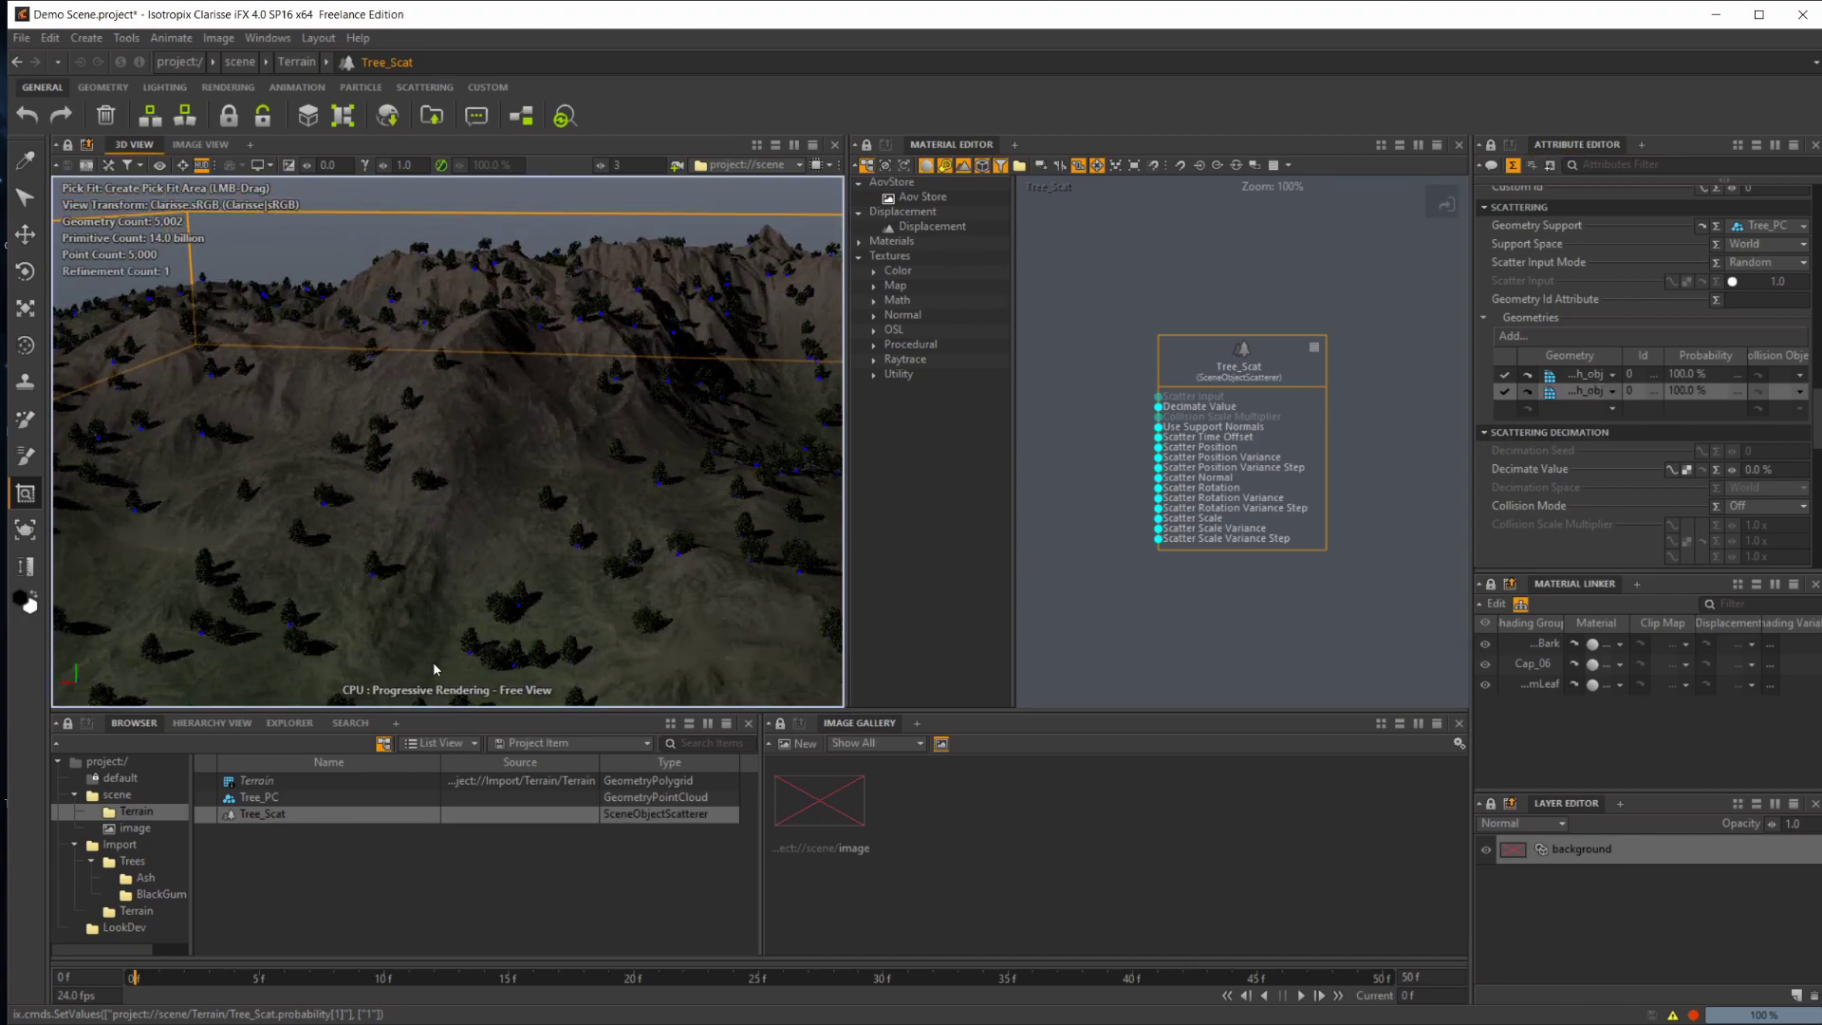
{"action": "left_click_drag", "start_coordinate": [370, 496], "coordinate": [579, 489], "text": "alt"}
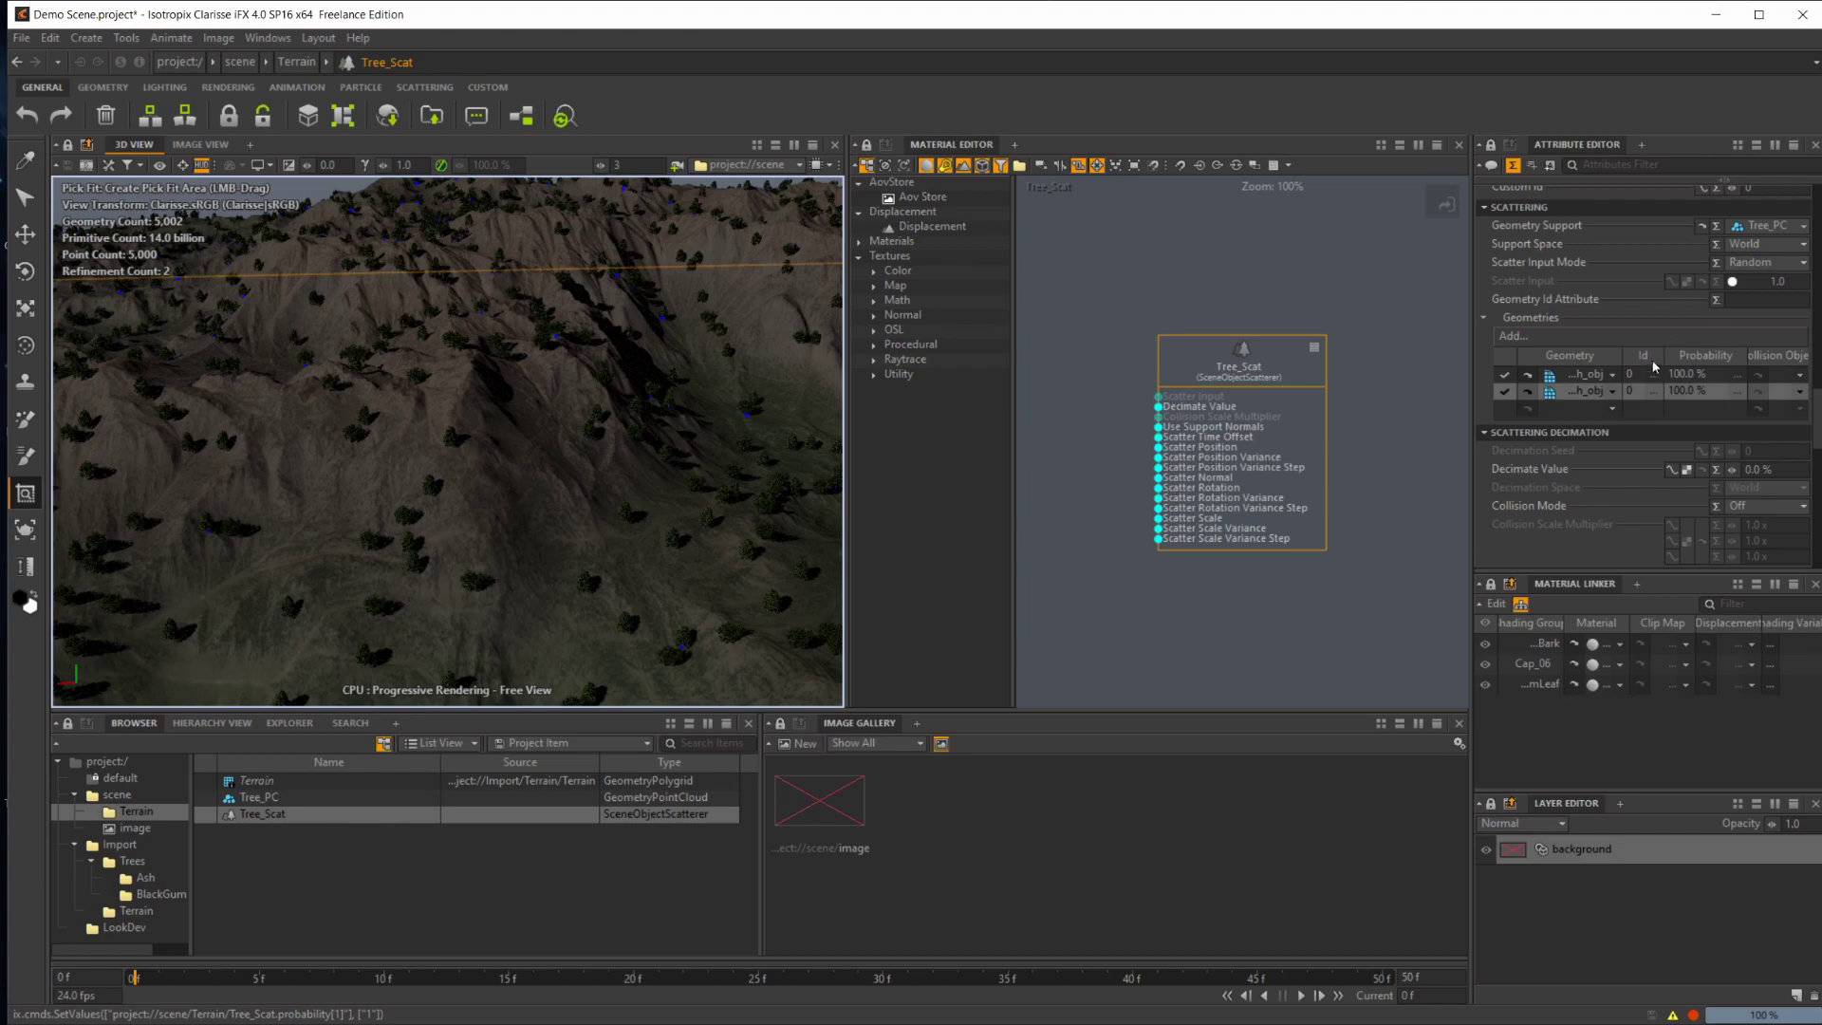
Step: Set Tree_Scat's Scatter Scale Variance to 0.2 on all three axes and inspect the tree sizes across the terrain
{"action": "scroll", "coordinate": [1652, 360], "scroll_direction": "down", "scroll_amount": 4}
{"action": "scroll", "coordinate": [1651, 361], "scroll_direction": "down", "scroll_amount": 3}
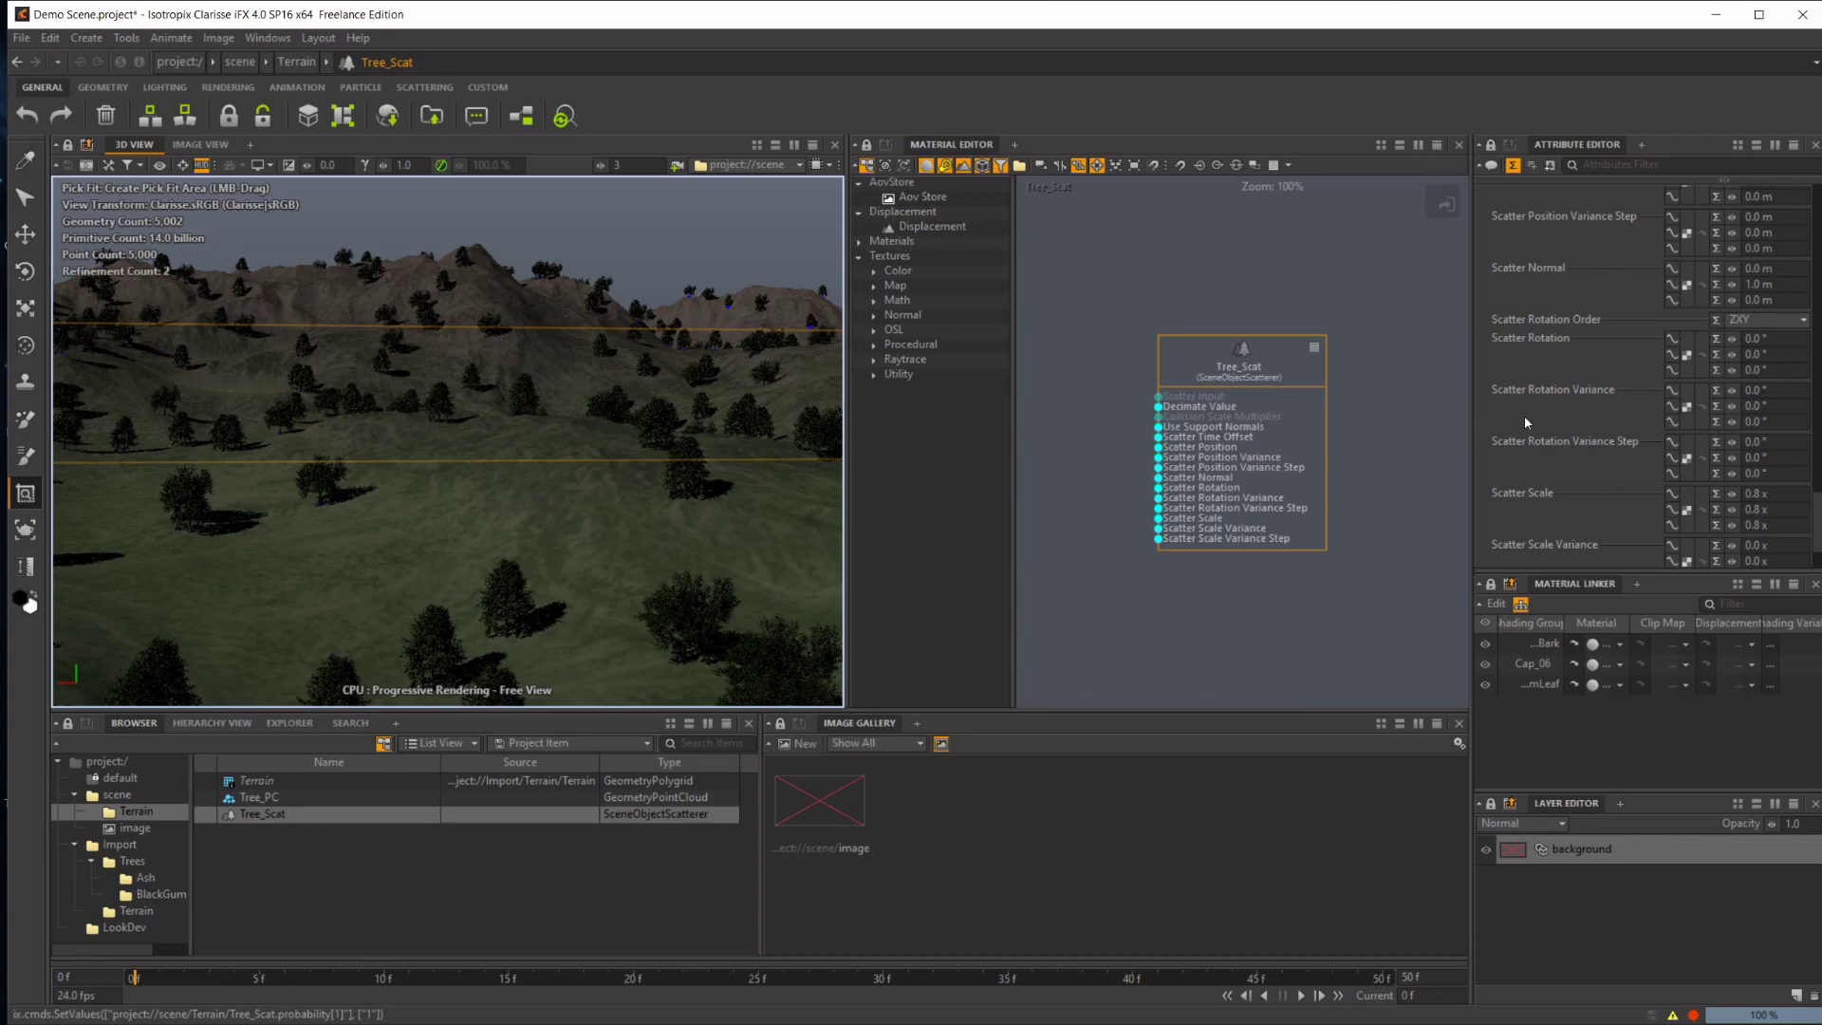
{"action": "scroll", "coordinate": [1638, 437], "scroll_direction": "down", "scroll_amount": 2}
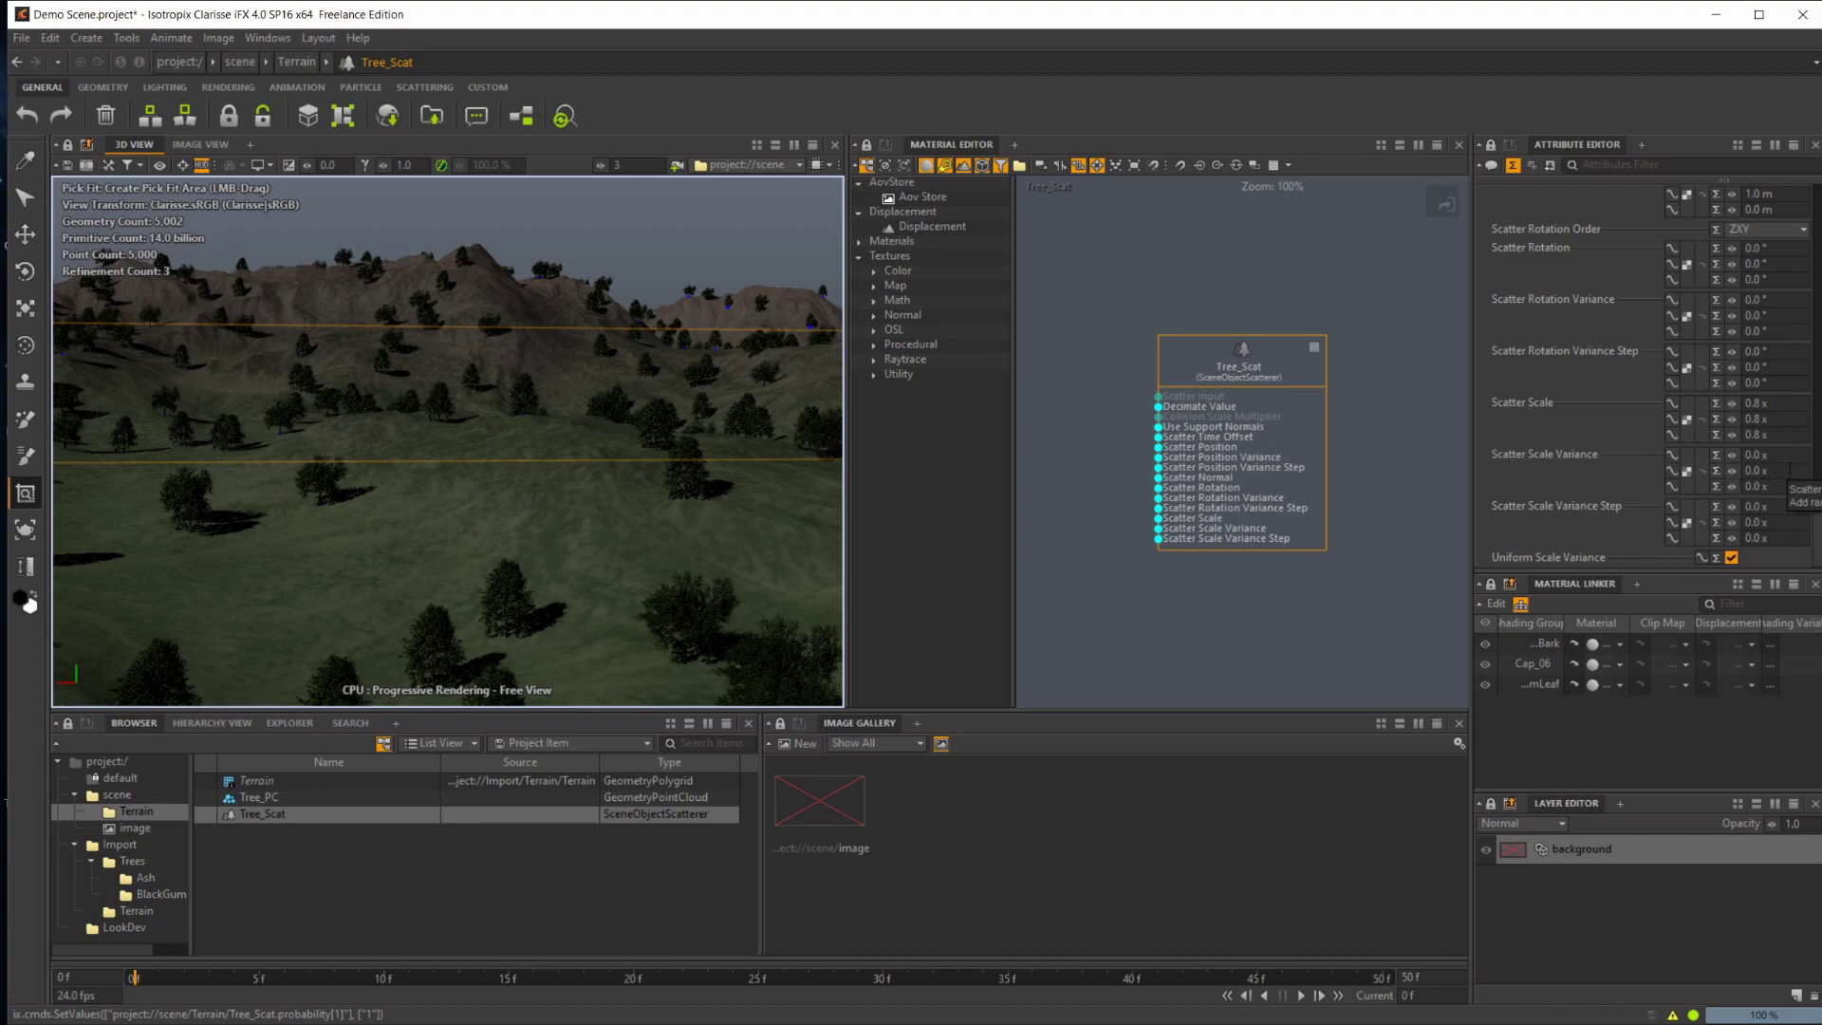
{"action": "left_click", "coordinate": [1756, 454]}
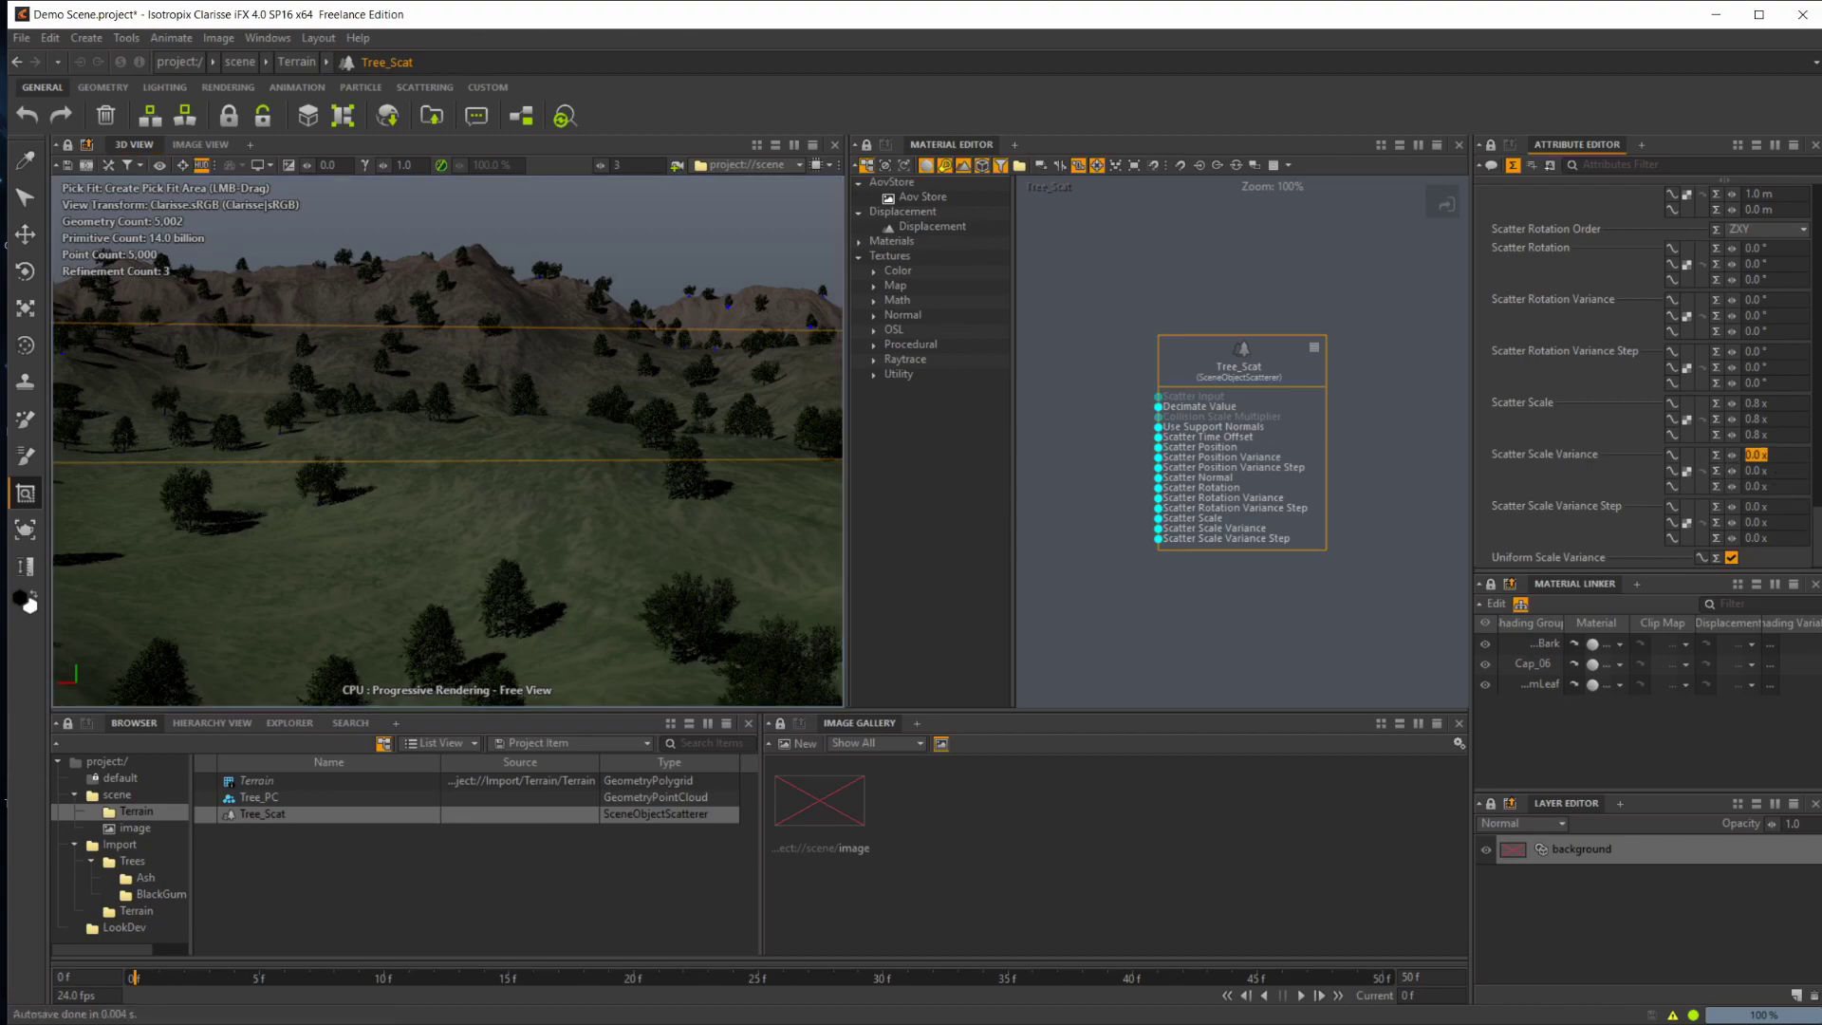
{"action": "key", "text": "Tab"}
{"action": "key", "text": "shift+Tab"}
{"action": "type", "text": "0.2"}
{"action": "key", "text": "Tab"}
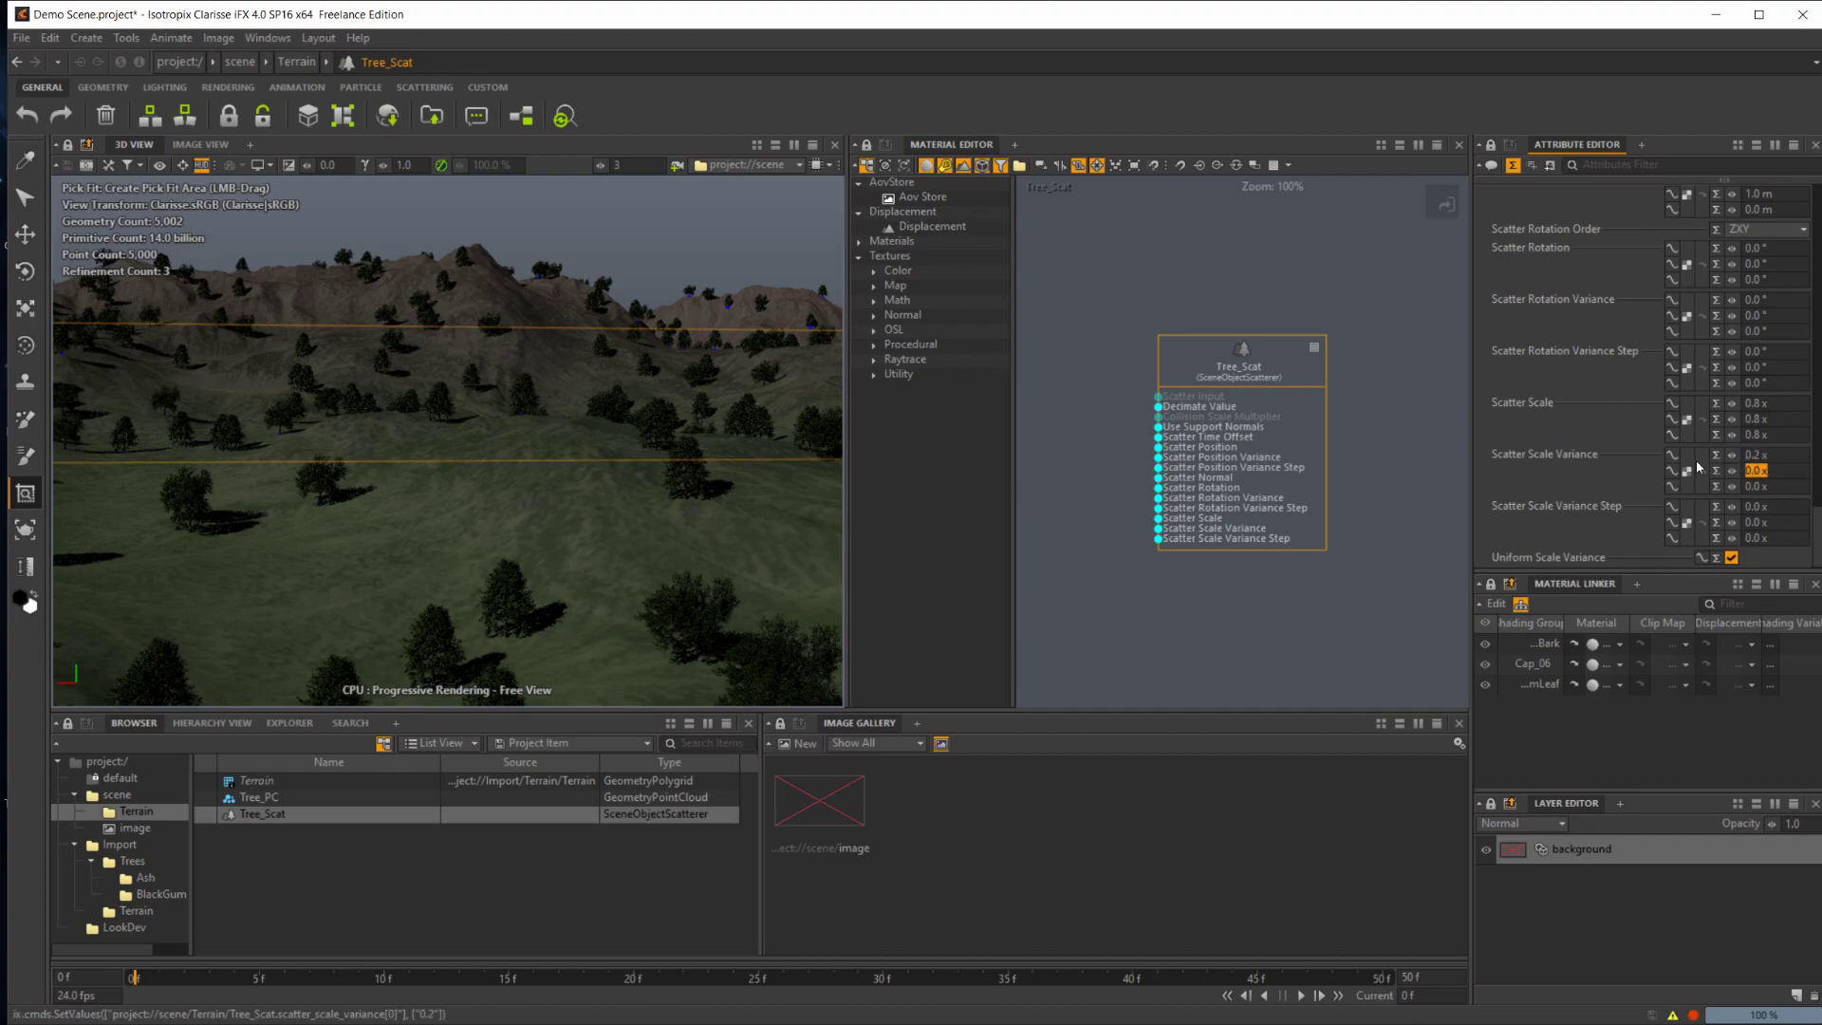
{"action": "type", "text": "0.2"}
{"action": "key", "text": "Tab"}
{"action": "type", "text": "0.2"}
{"action": "key", "text": "Return"}
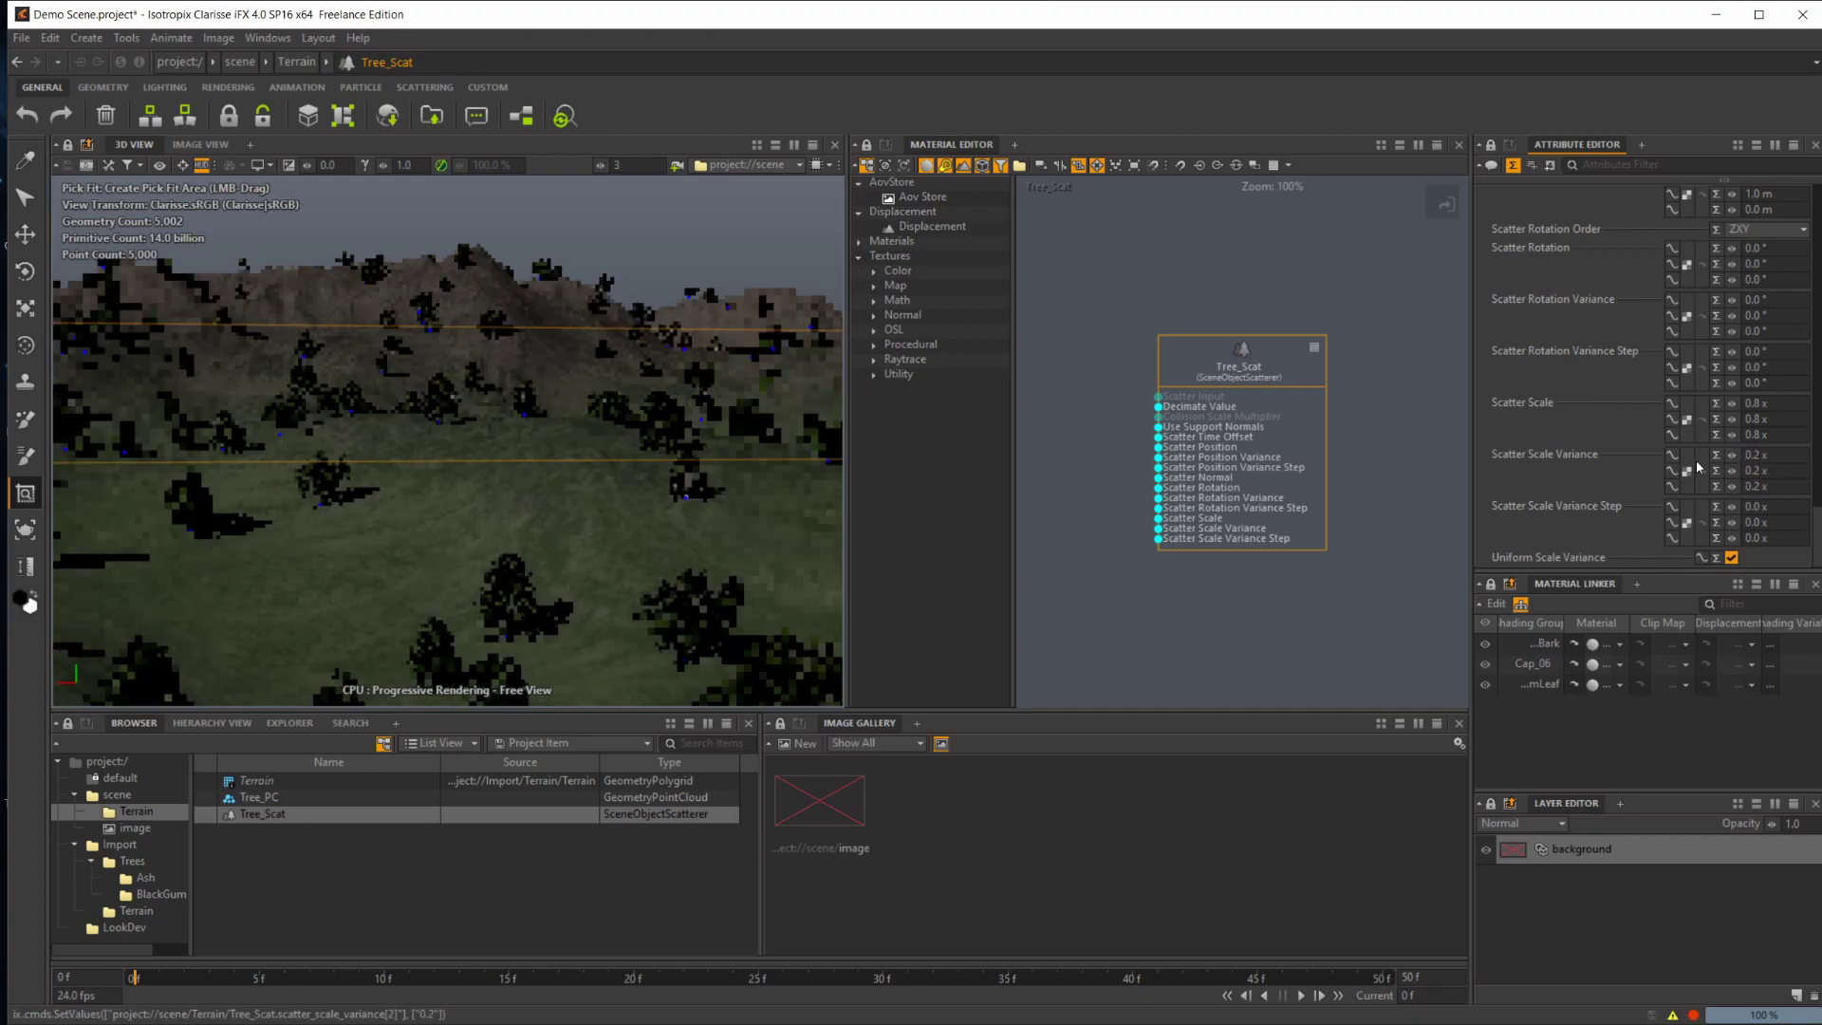
{"action": "left_click_drag", "start_coordinate": [462, 381], "coordinate": [444, 388], "text": "alt"}
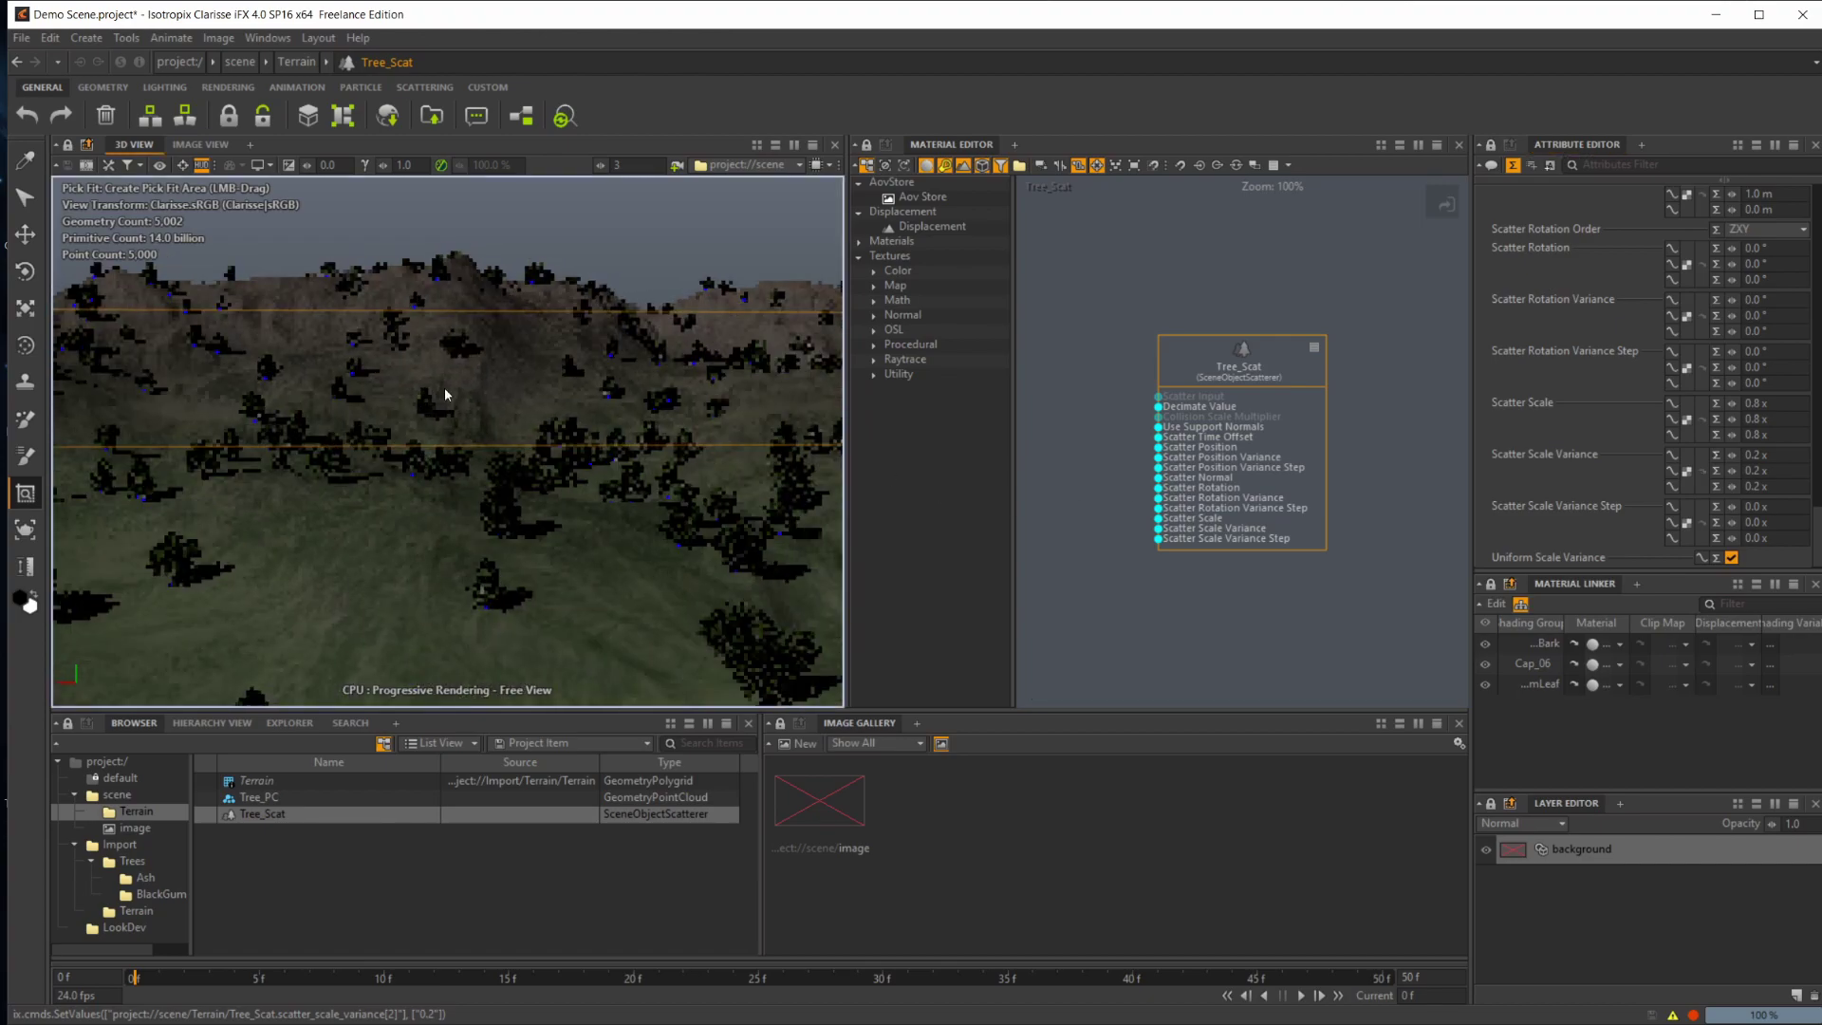
{"action": "right_click_drag", "start_coordinate": [526, 470], "coordinate": [335, 421], "text": "alt"}
{"action": "left_click_drag", "start_coordinate": [335, 421], "coordinate": [277, 347], "text": "alt"}
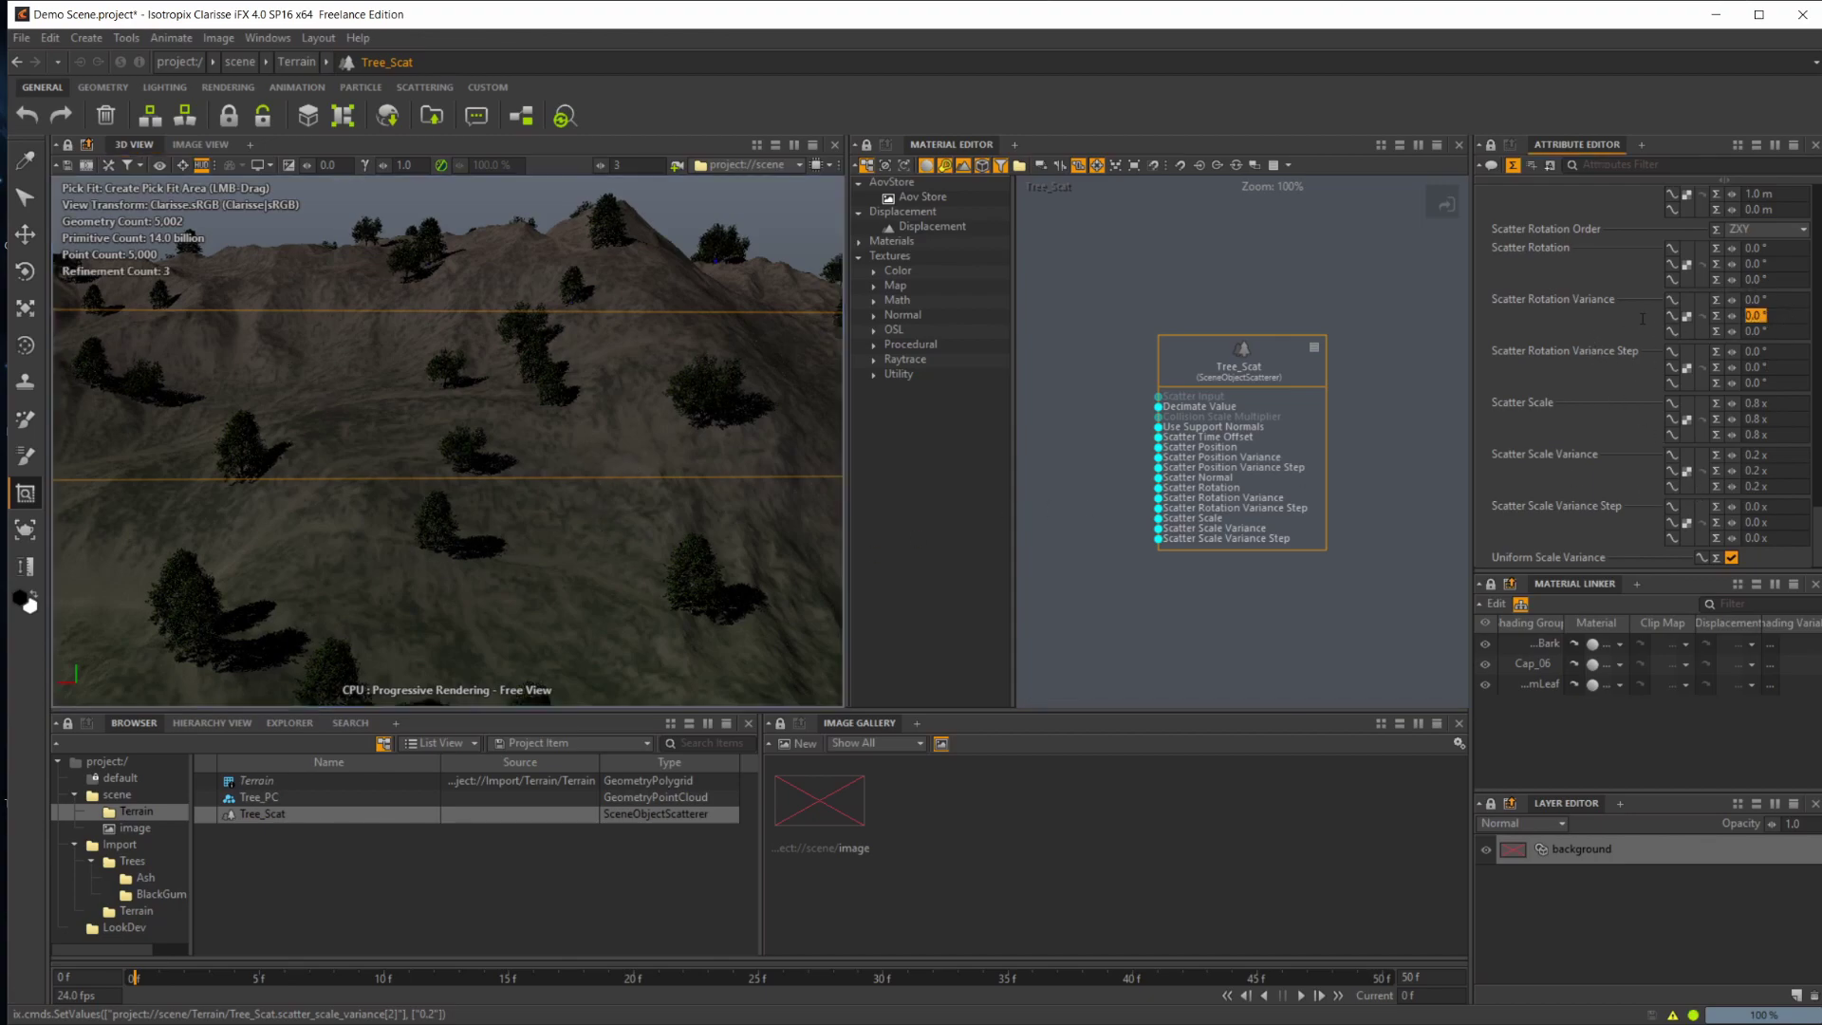
Step: Set Tree_Scat's Y Scatter Rotation Variance to 360° and inspect the rotated trees up close on the slopes
{"action": "type", "text": "360"}
{"action": "key", "text": "Return"}
{"action": "left_click_drag", "start_coordinate": [450, 484], "coordinate": [456, 489], "text": "alt"}
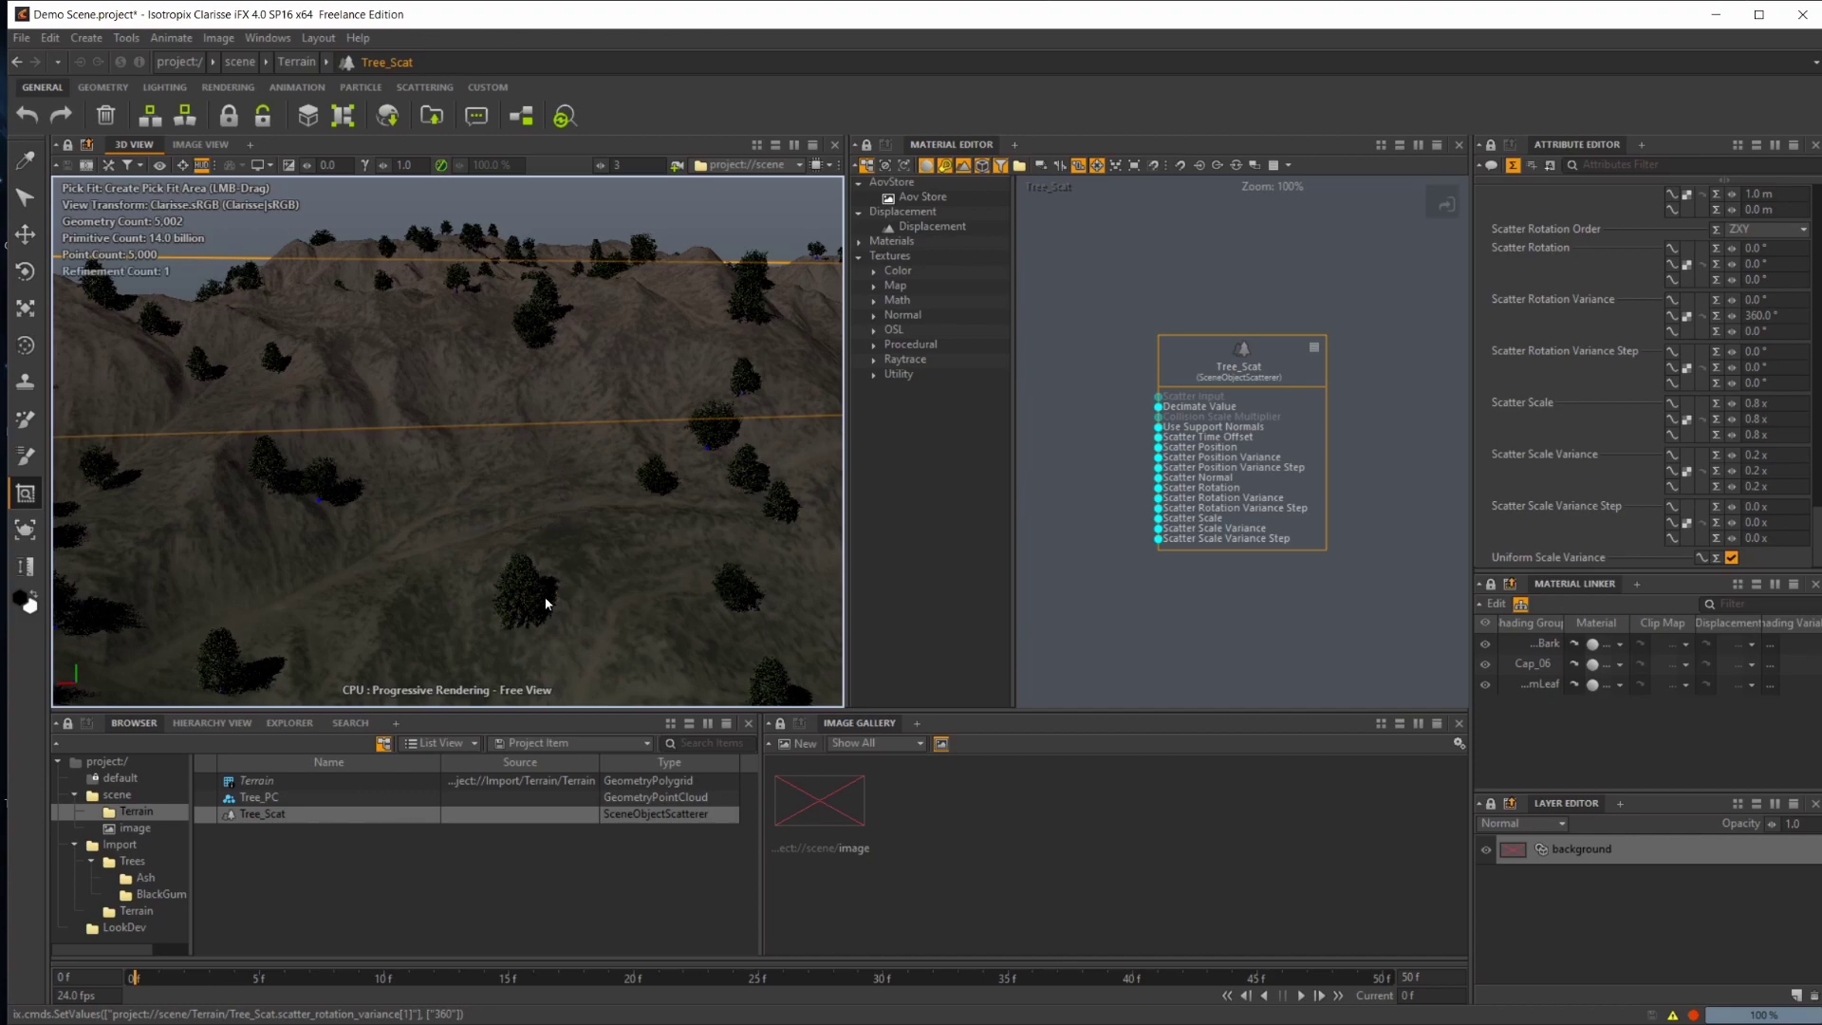
{"action": "middle_click_drag", "start_coordinate": [558, 423], "coordinate": [537, 427], "text": "alt"}
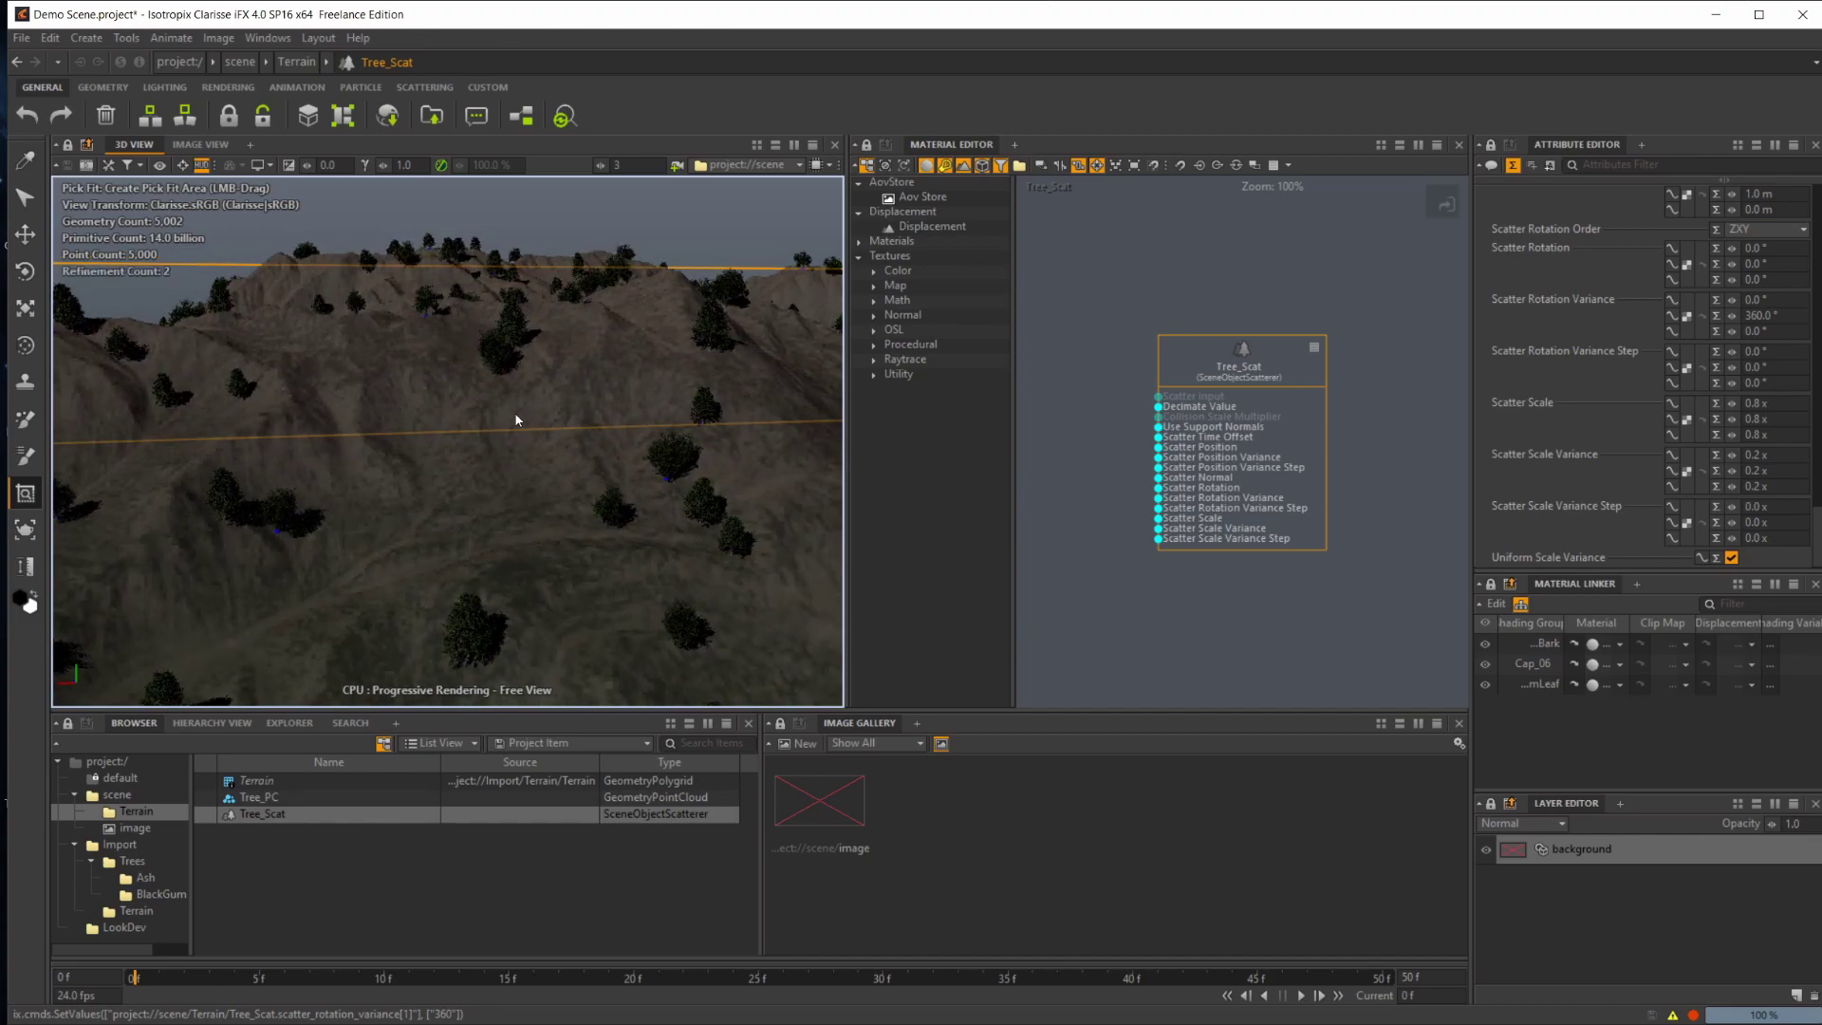
{"action": "scroll", "coordinate": [516, 420], "scroll_direction": "down", "scroll_amount": 2}
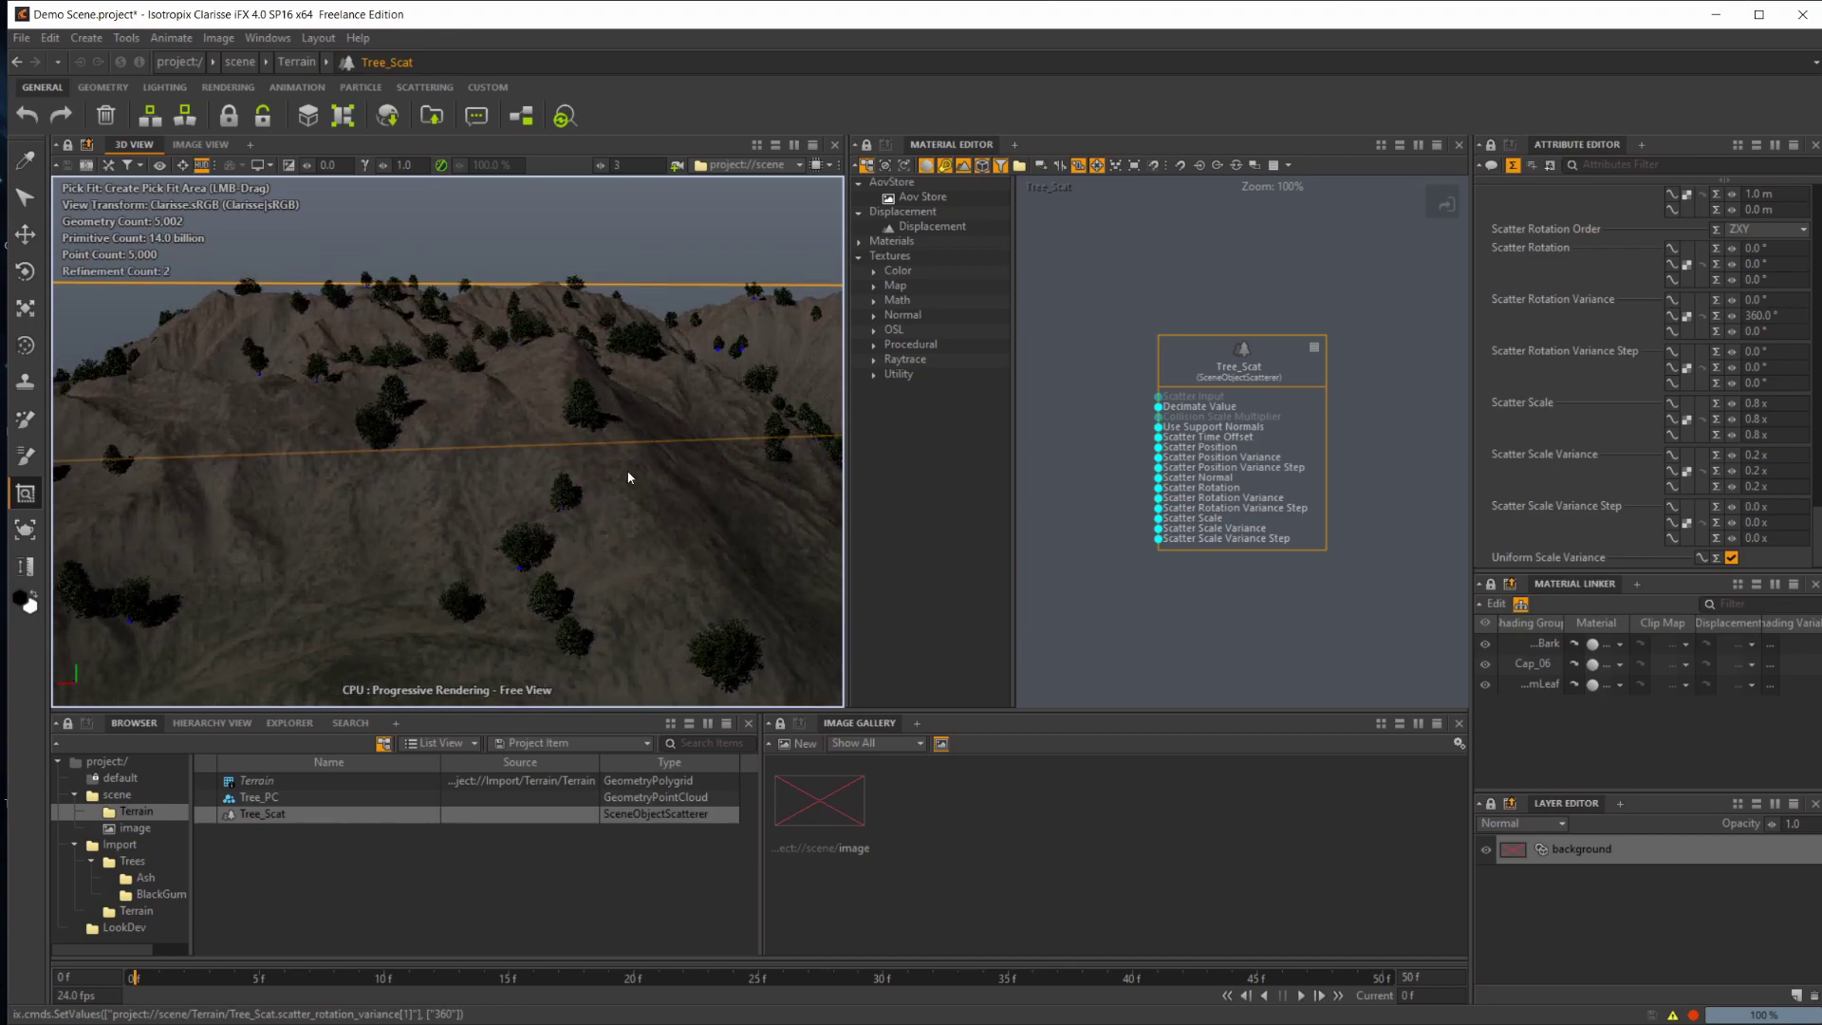
{"action": "scroll", "coordinate": [465, 496], "scroll_direction": "up", "scroll_amount": 3}
{"action": "left_click_drag", "start_coordinate": [372, 321], "coordinate": [267, 468], "text": "alt"}
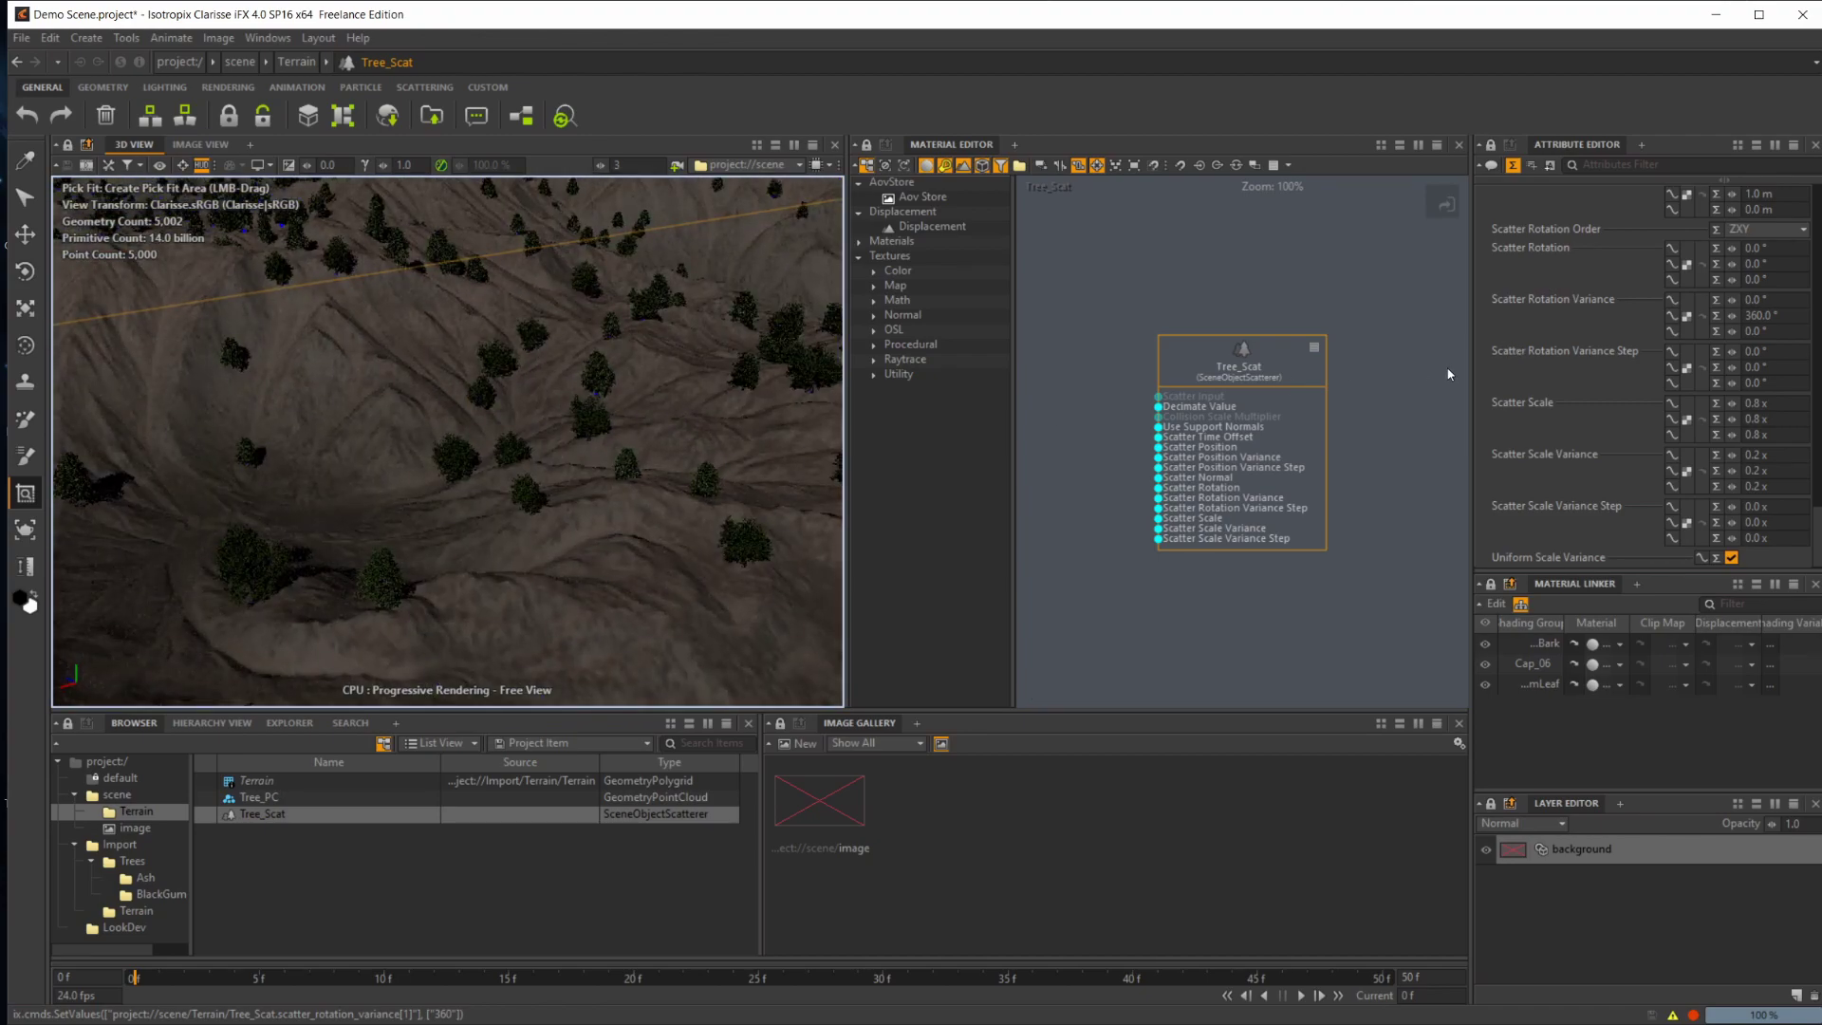
{"action": "scroll", "coordinate": [793, 462], "scroll_direction": "up", "scroll_amount": 4}
{"action": "middle_click_drag", "start_coordinate": [653, 463], "coordinate": [492, 529], "text": "alt"}
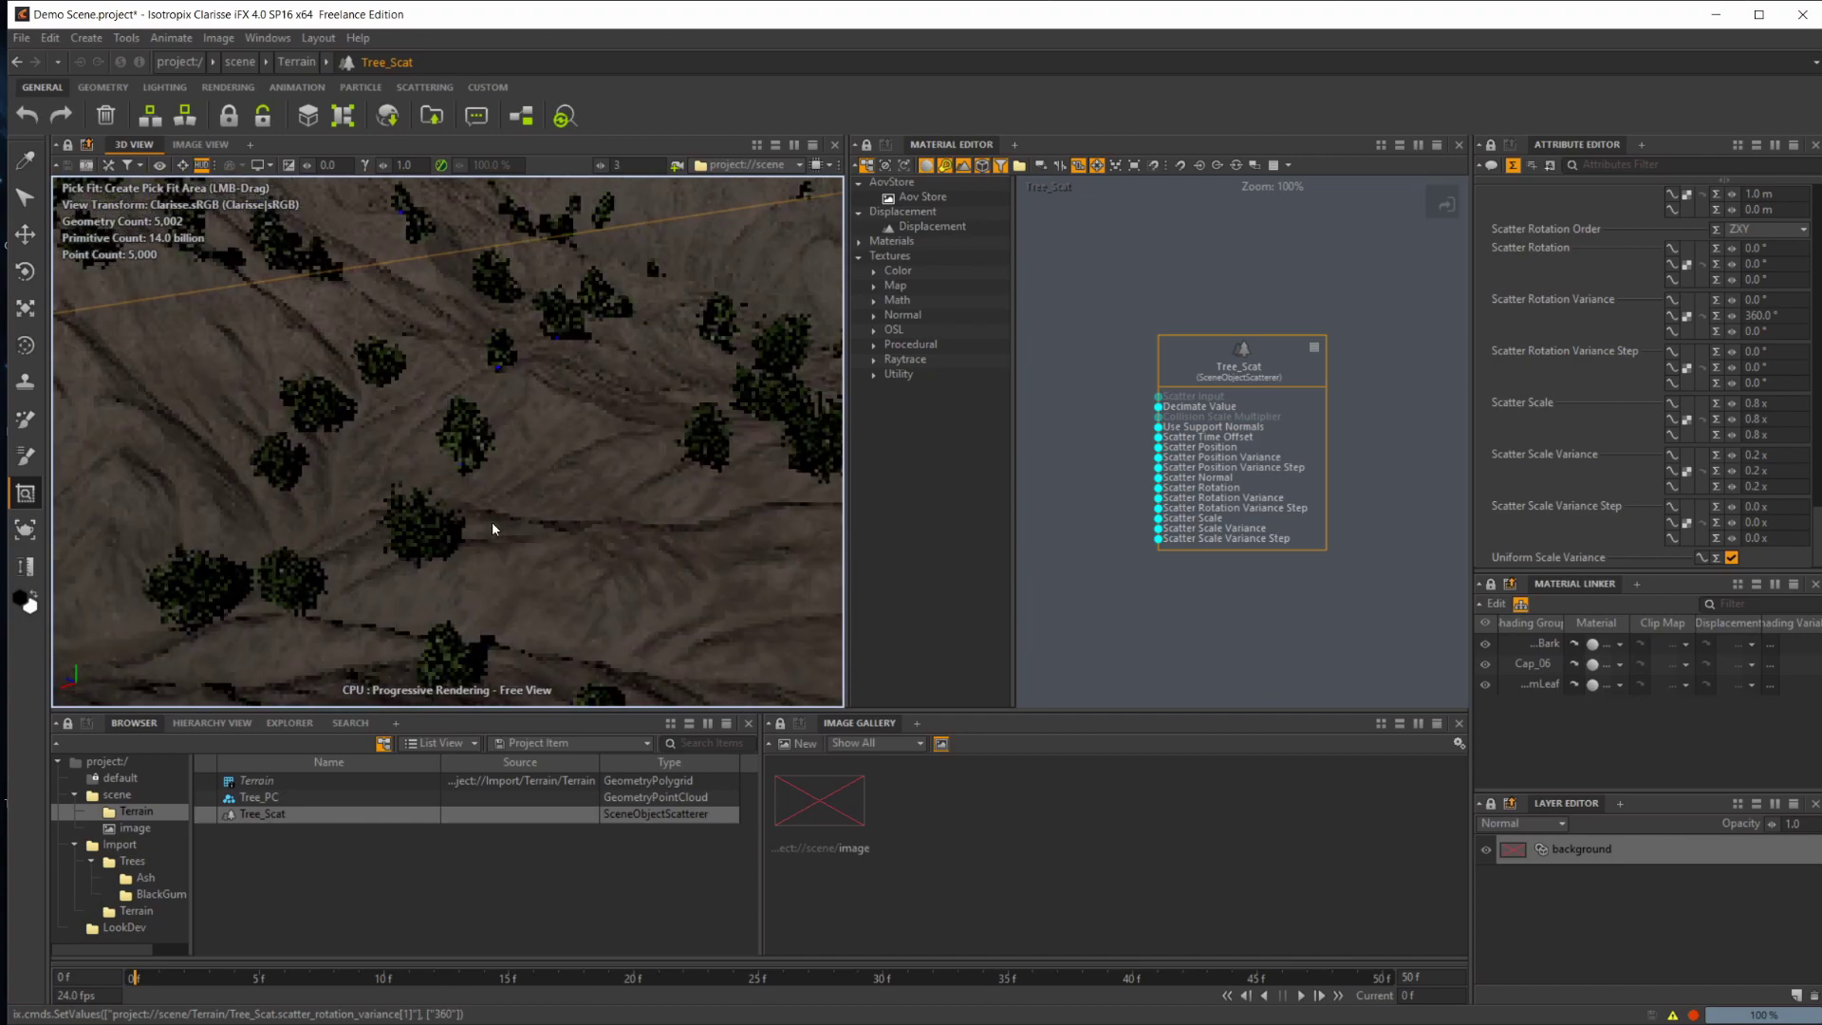
{"action": "left_click_drag", "start_coordinate": [491, 529], "coordinate": [563, 517], "text": "alt"}
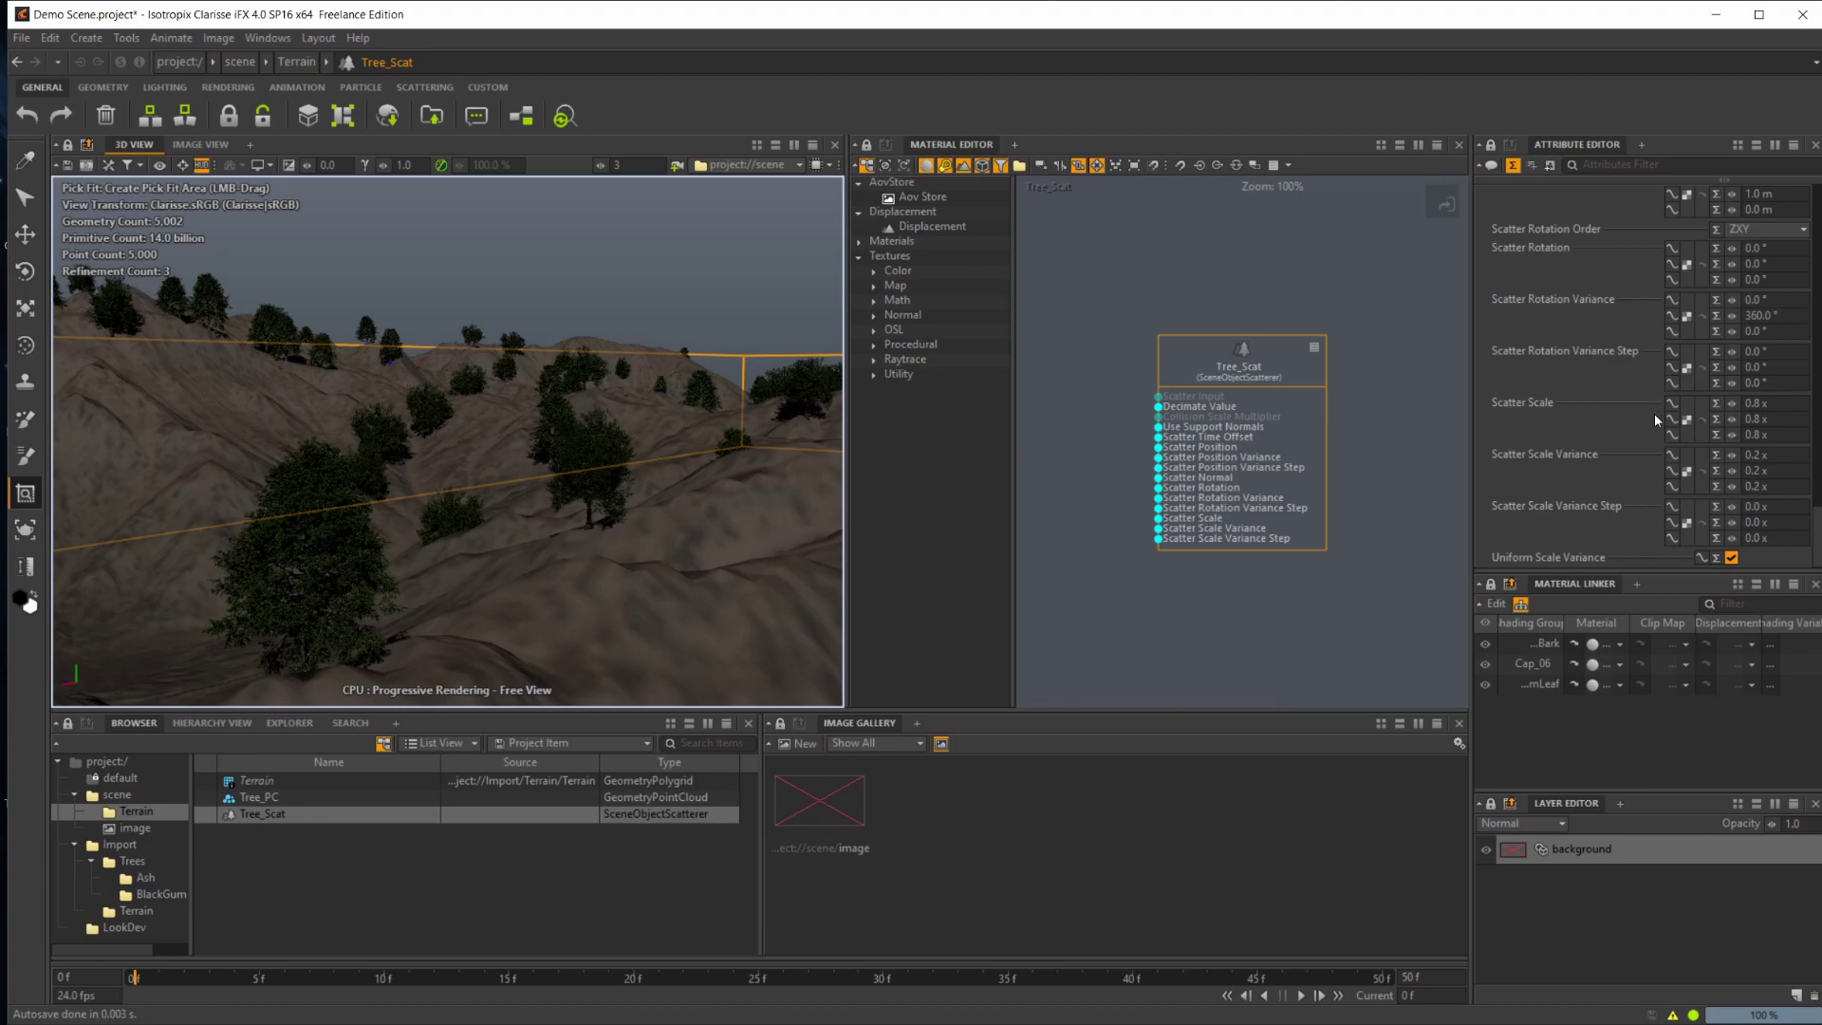
Step: Try 100 % for Use Support Normals in Tree_Scat's scattering variation settings
{"action": "scroll", "coordinate": [1654, 412], "scroll_direction": "up", "scroll_amount": 5}
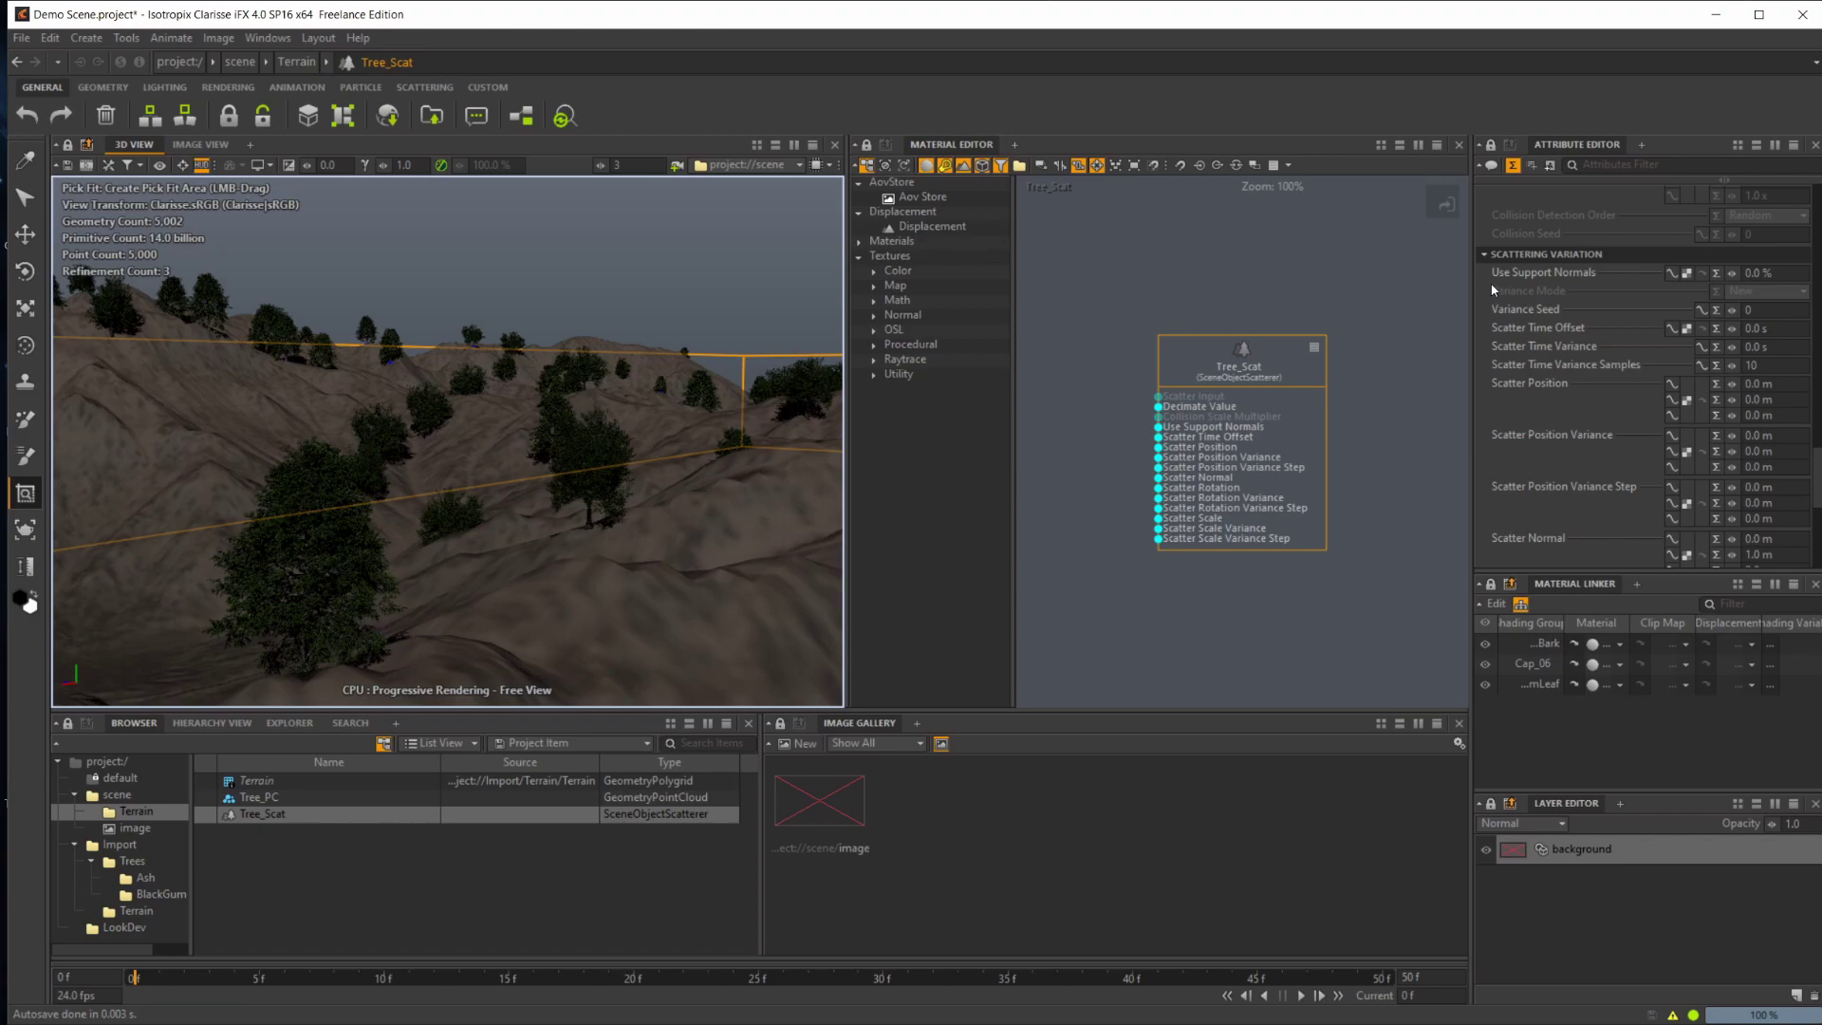
{"action": "left_click", "coordinate": [1758, 274]}
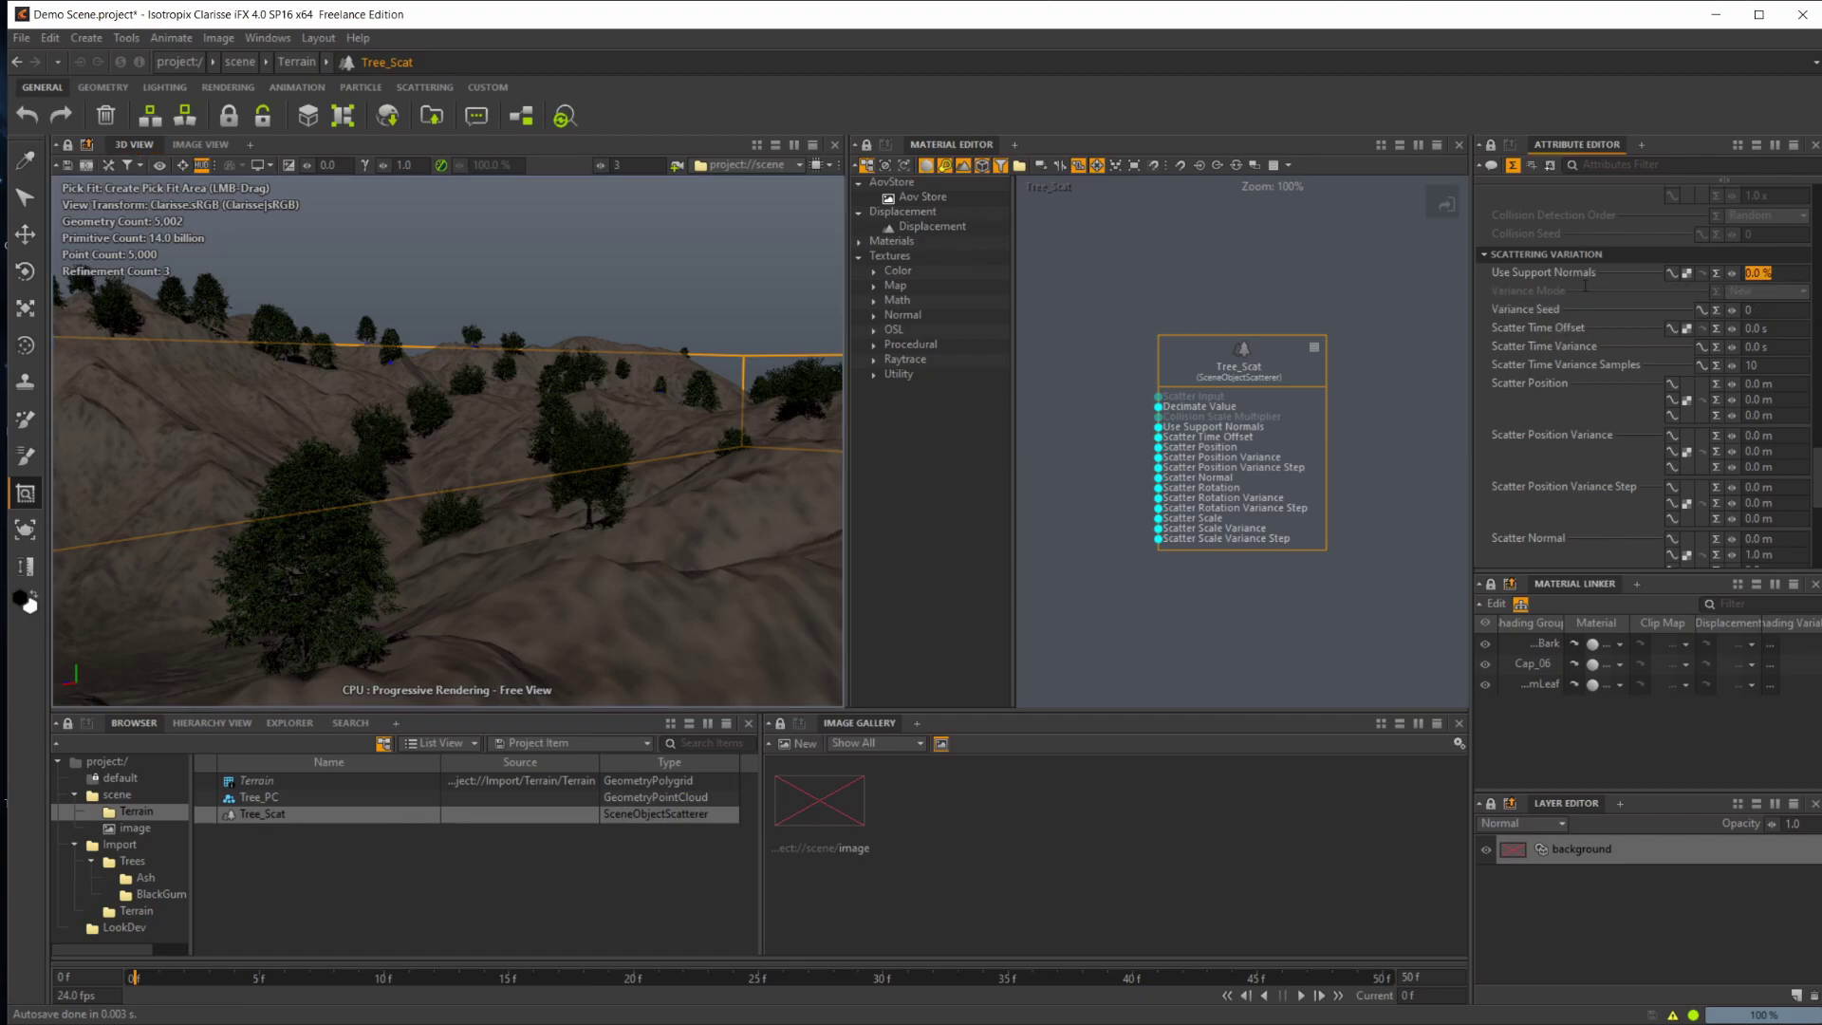
{"action": "type", "text": "10"}
{"action": "key", "text": "Return"}
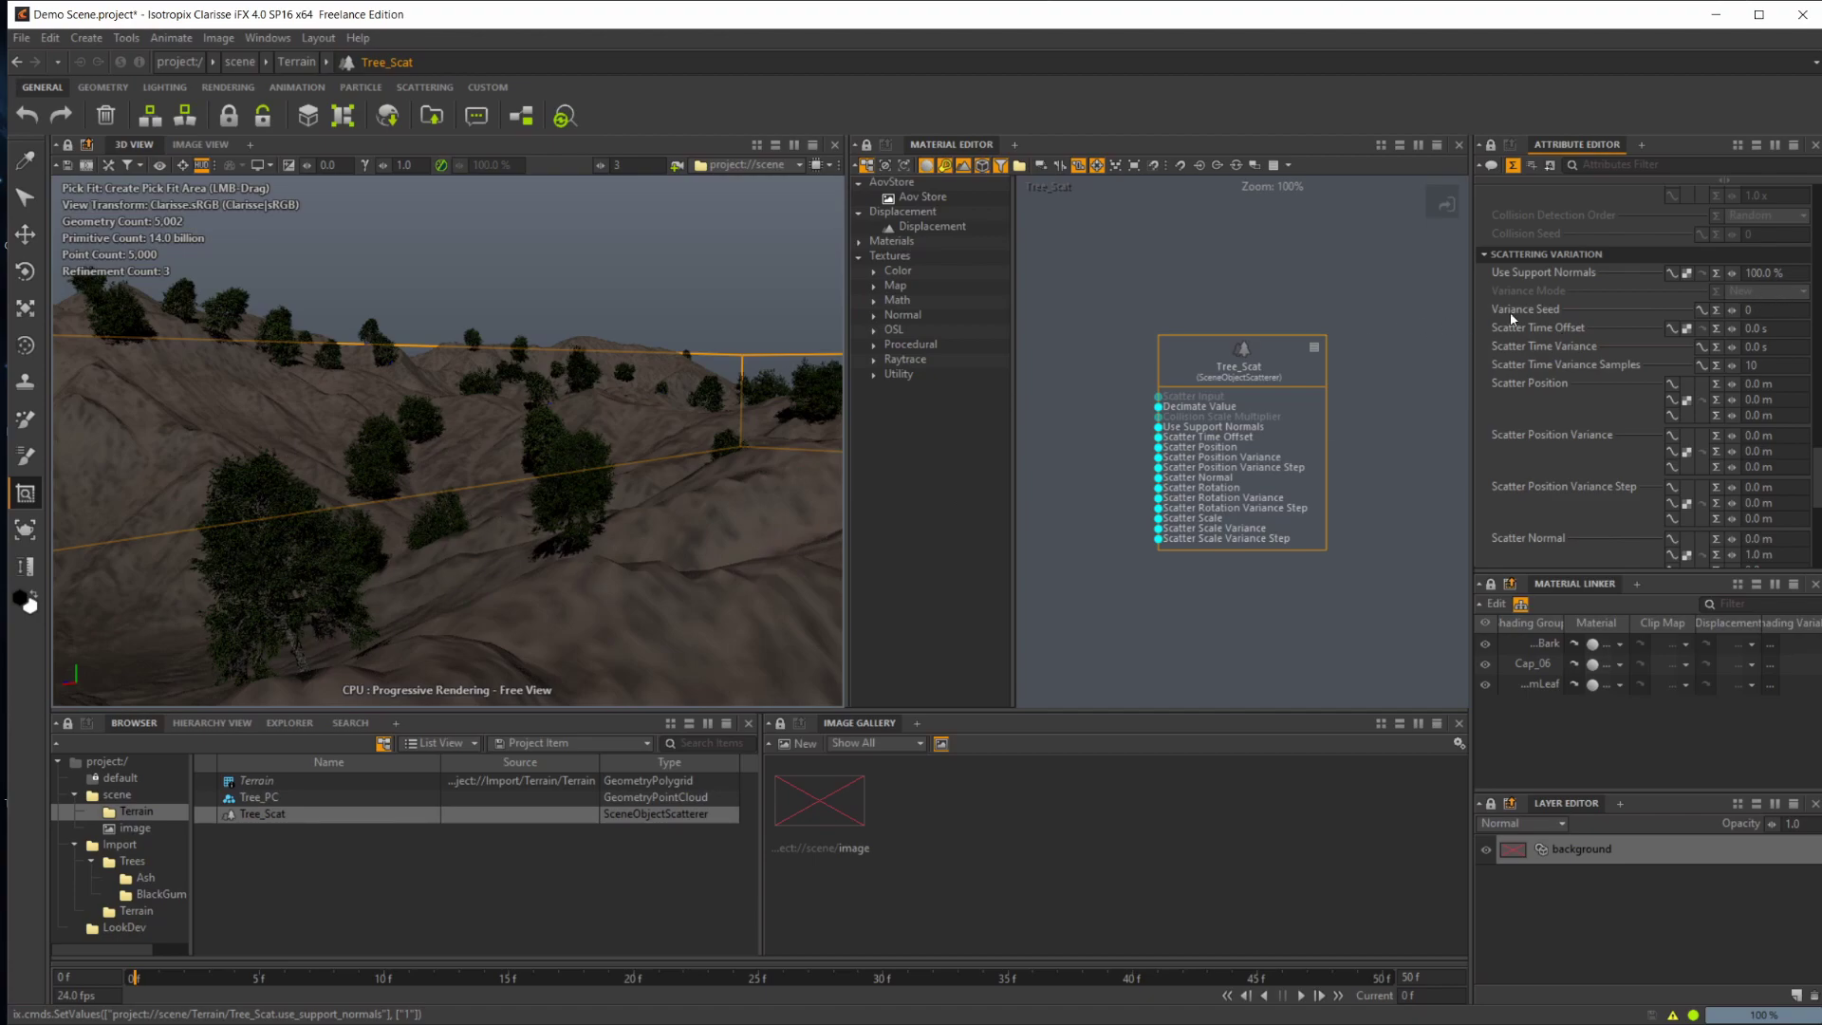
Step: Set Tree_Scat's Use Support Normals to 5 %
{"action": "left_click_drag", "start_coordinate": [1794, 276], "coordinate": [1569, 233]}
{"action": "type", "text": "5"}
{"action": "key", "text": "Return"}
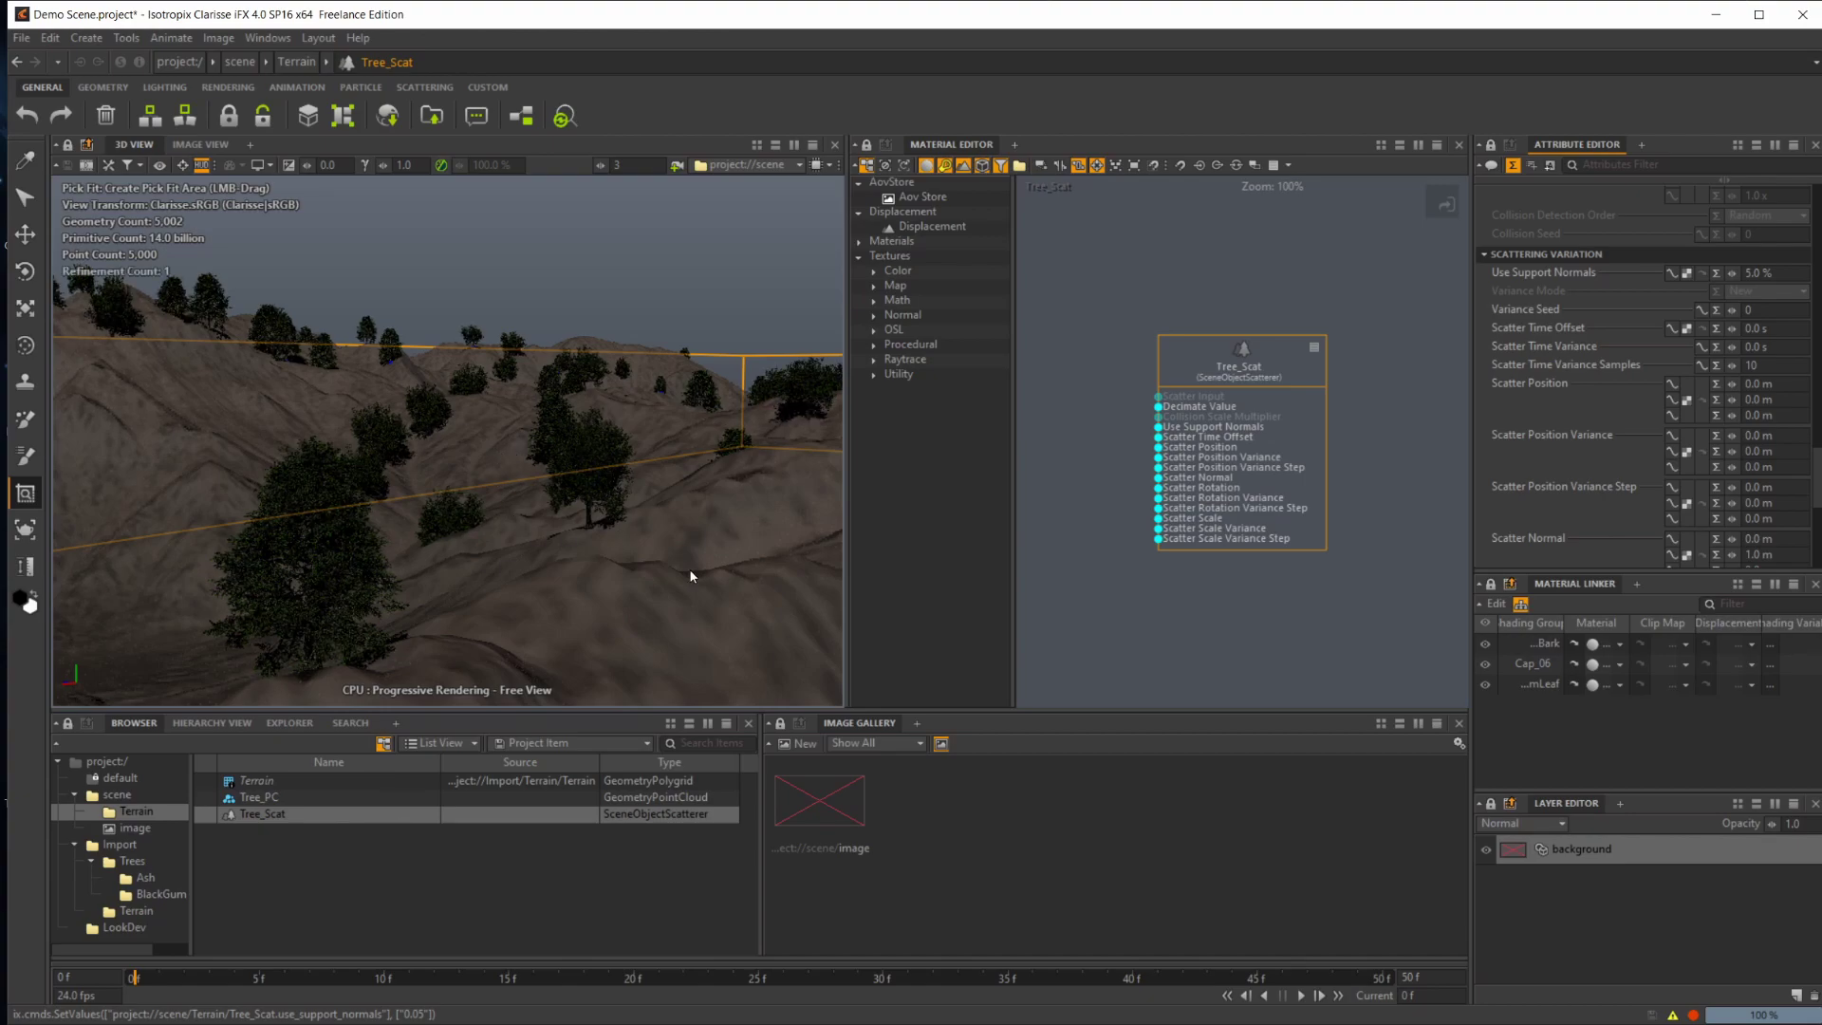
Step: Examine the tilt and distribution of the scattered trees from close range and across the whole terrain
{"action": "scroll", "coordinate": [645, 500], "scroll_direction": "down", "scroll_amount": 5}
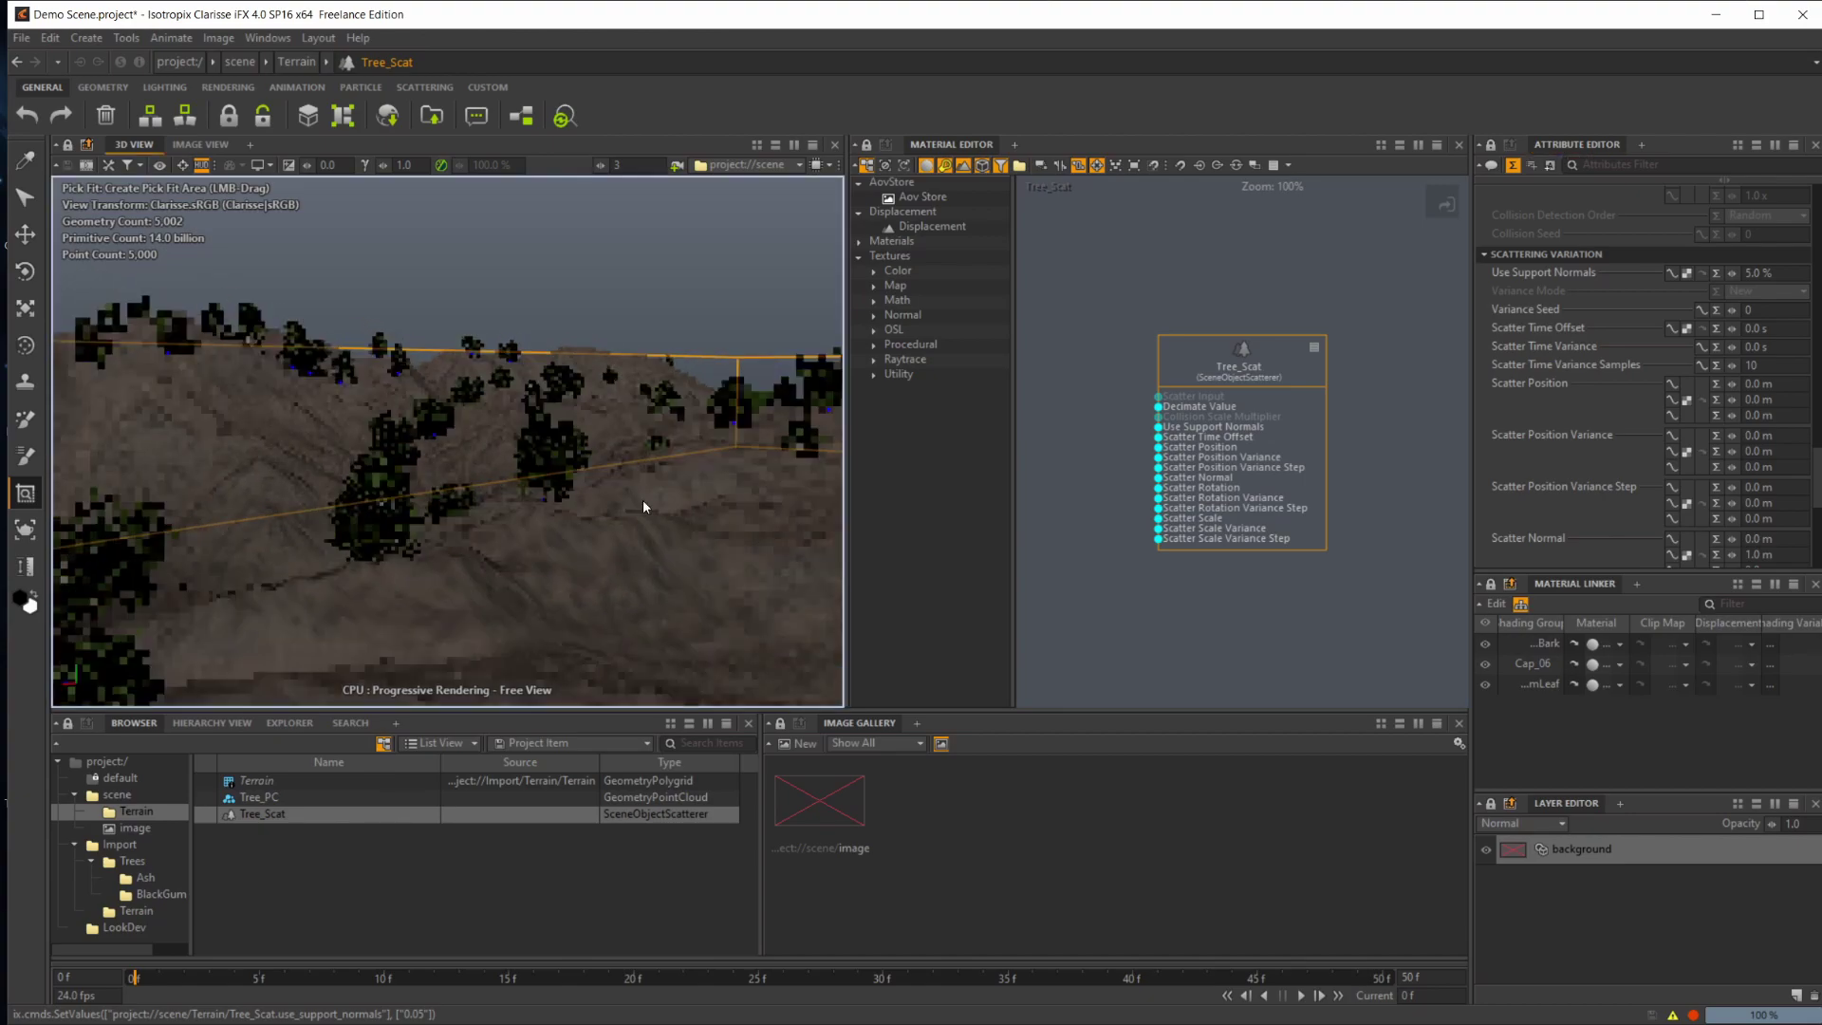
{"action": "mouse_move", "coordinate": [568, 518]}
{"action": "left_mouse_down", "text": "alt"}
{"action": "mouse_move", "coordinate": [645, 531]}
{"action": "mouse_move", "coordinate": [560, 522]}
{"action": "left_mouse_up", "text": "alt"}
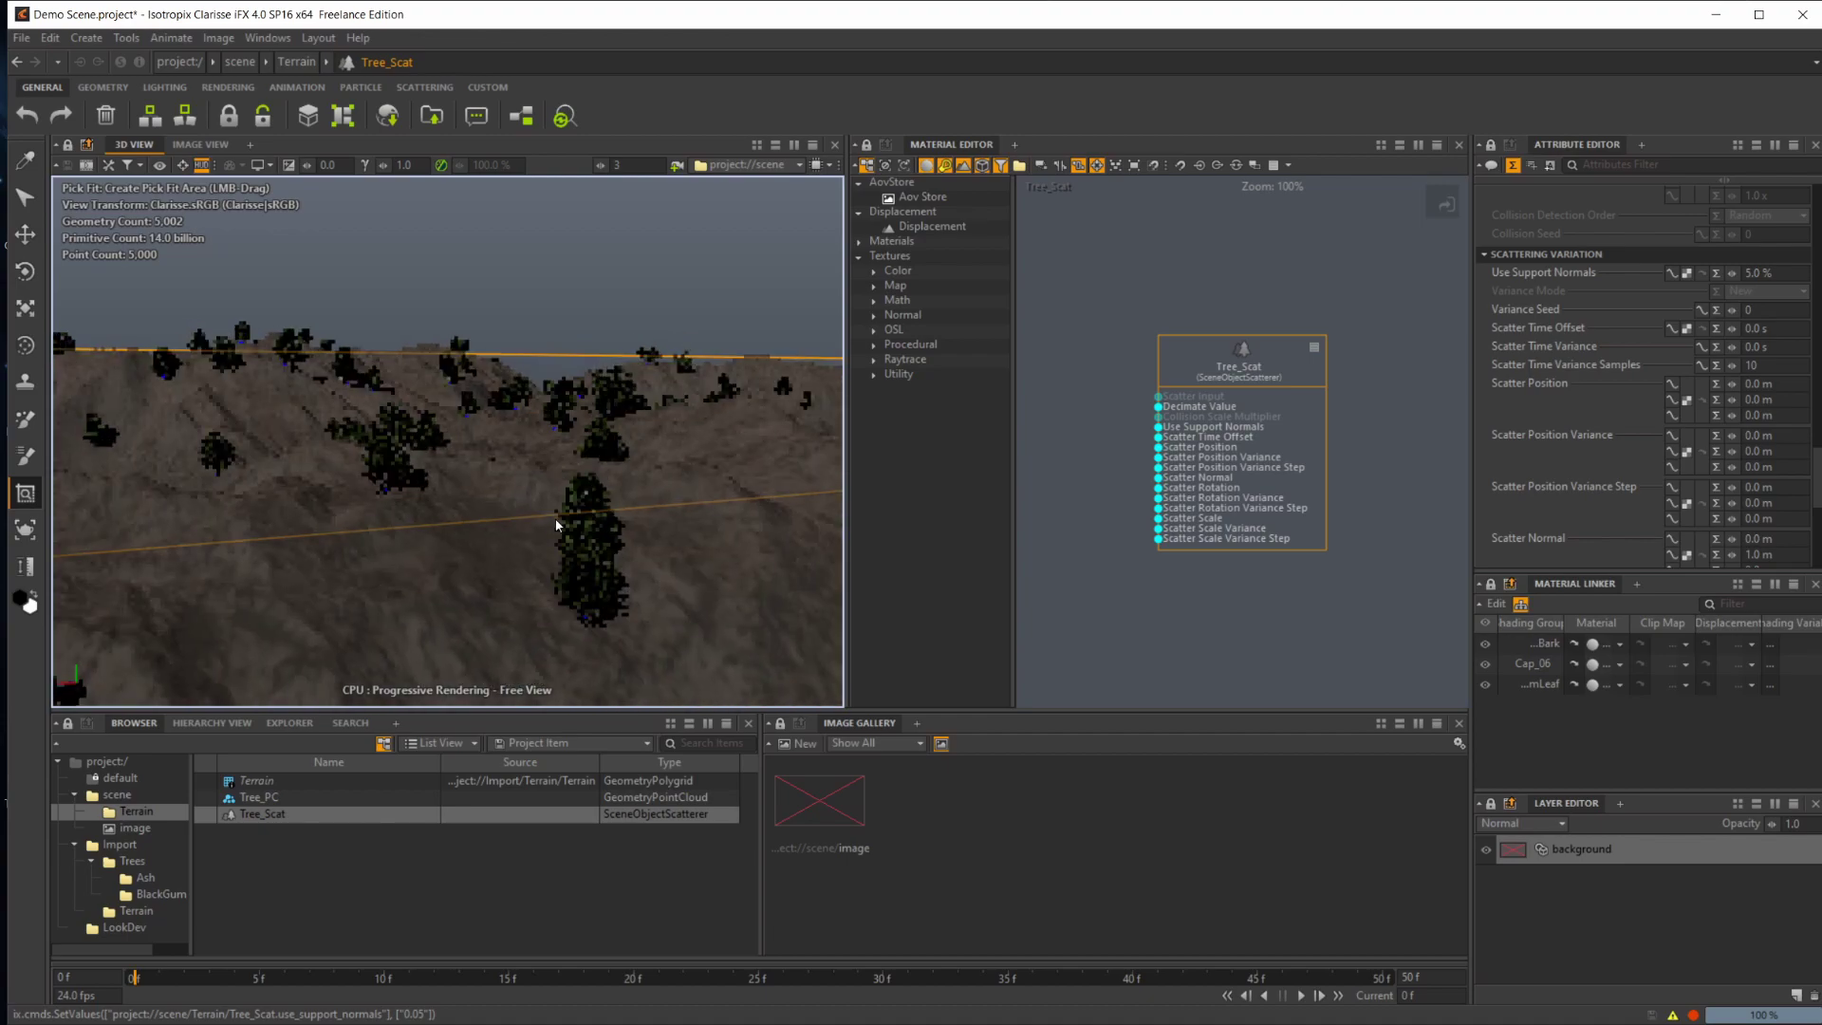
{"action": "left_click_drag", "start_coordinate": [691, 541], "coordinate": [541, 536], "text": "alt"}
{"action": "scroll", "coordinate": [668, 550], "scroll_direction": "down", "scroll_amount": 5}
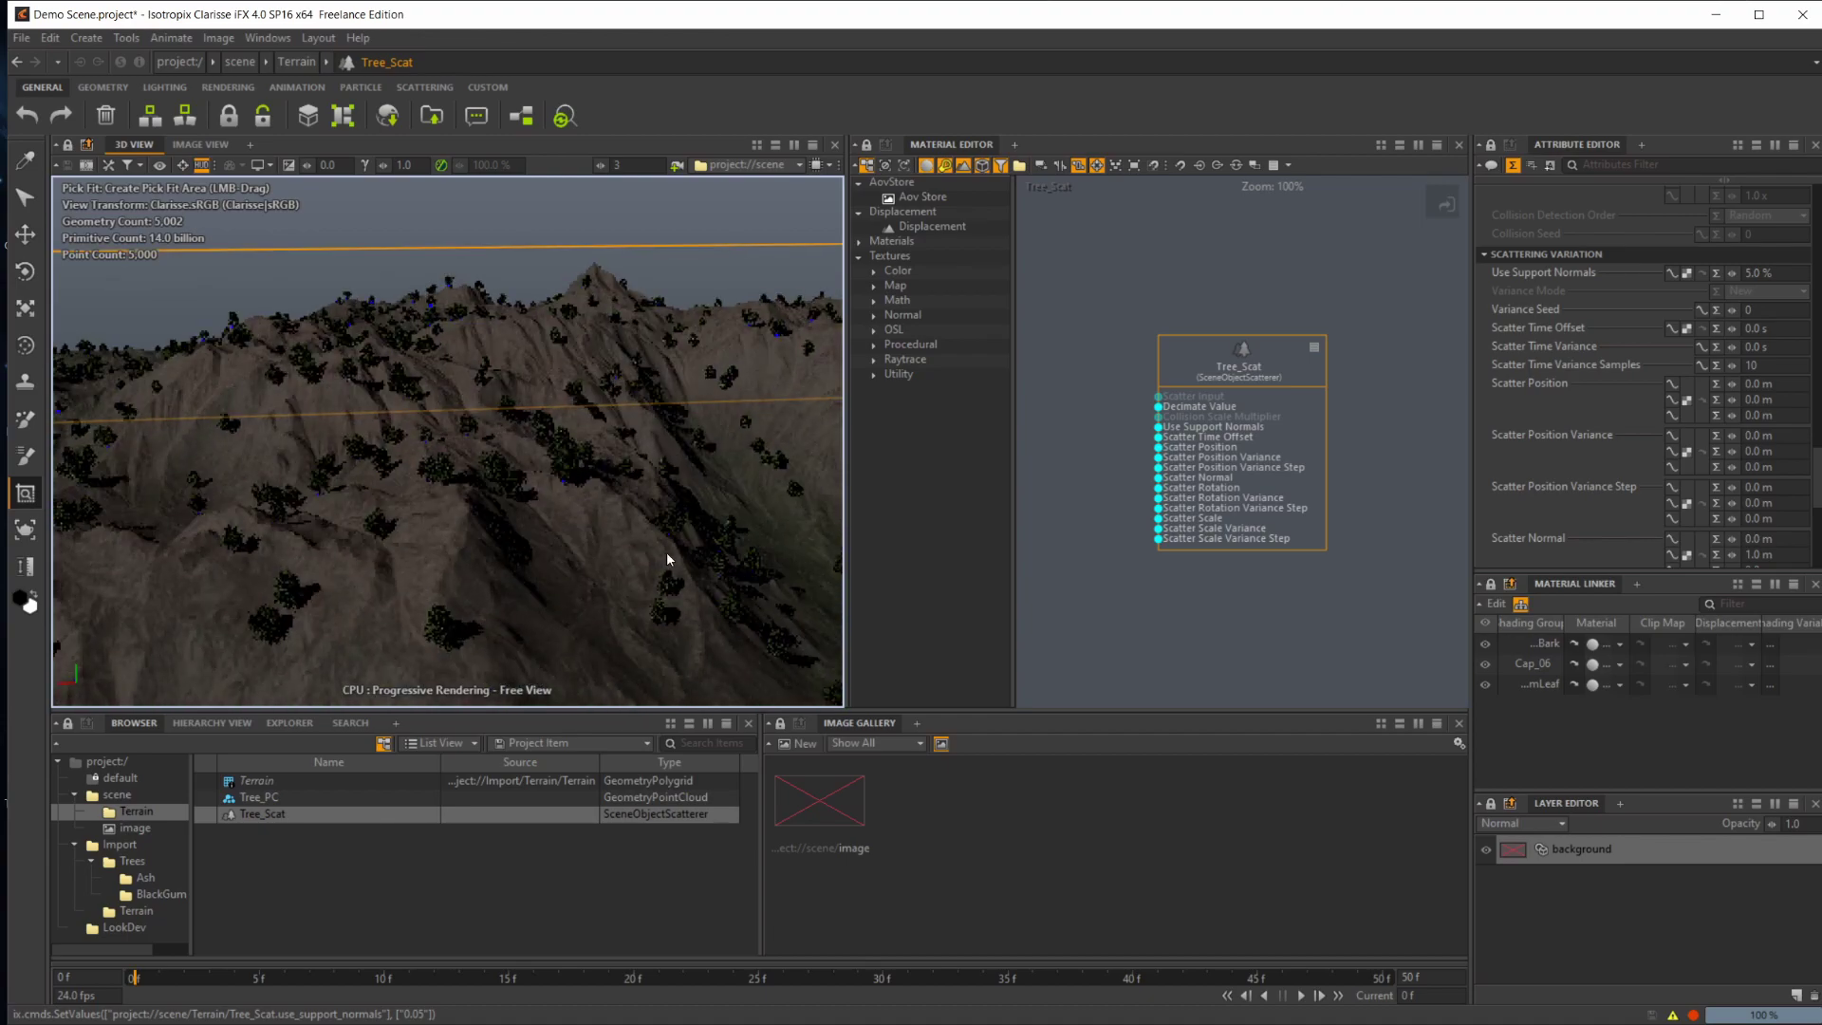
{"action": "scroll", "coordinate": [589, 558], "scroll_direction": "down", "scroll_amount": 5}
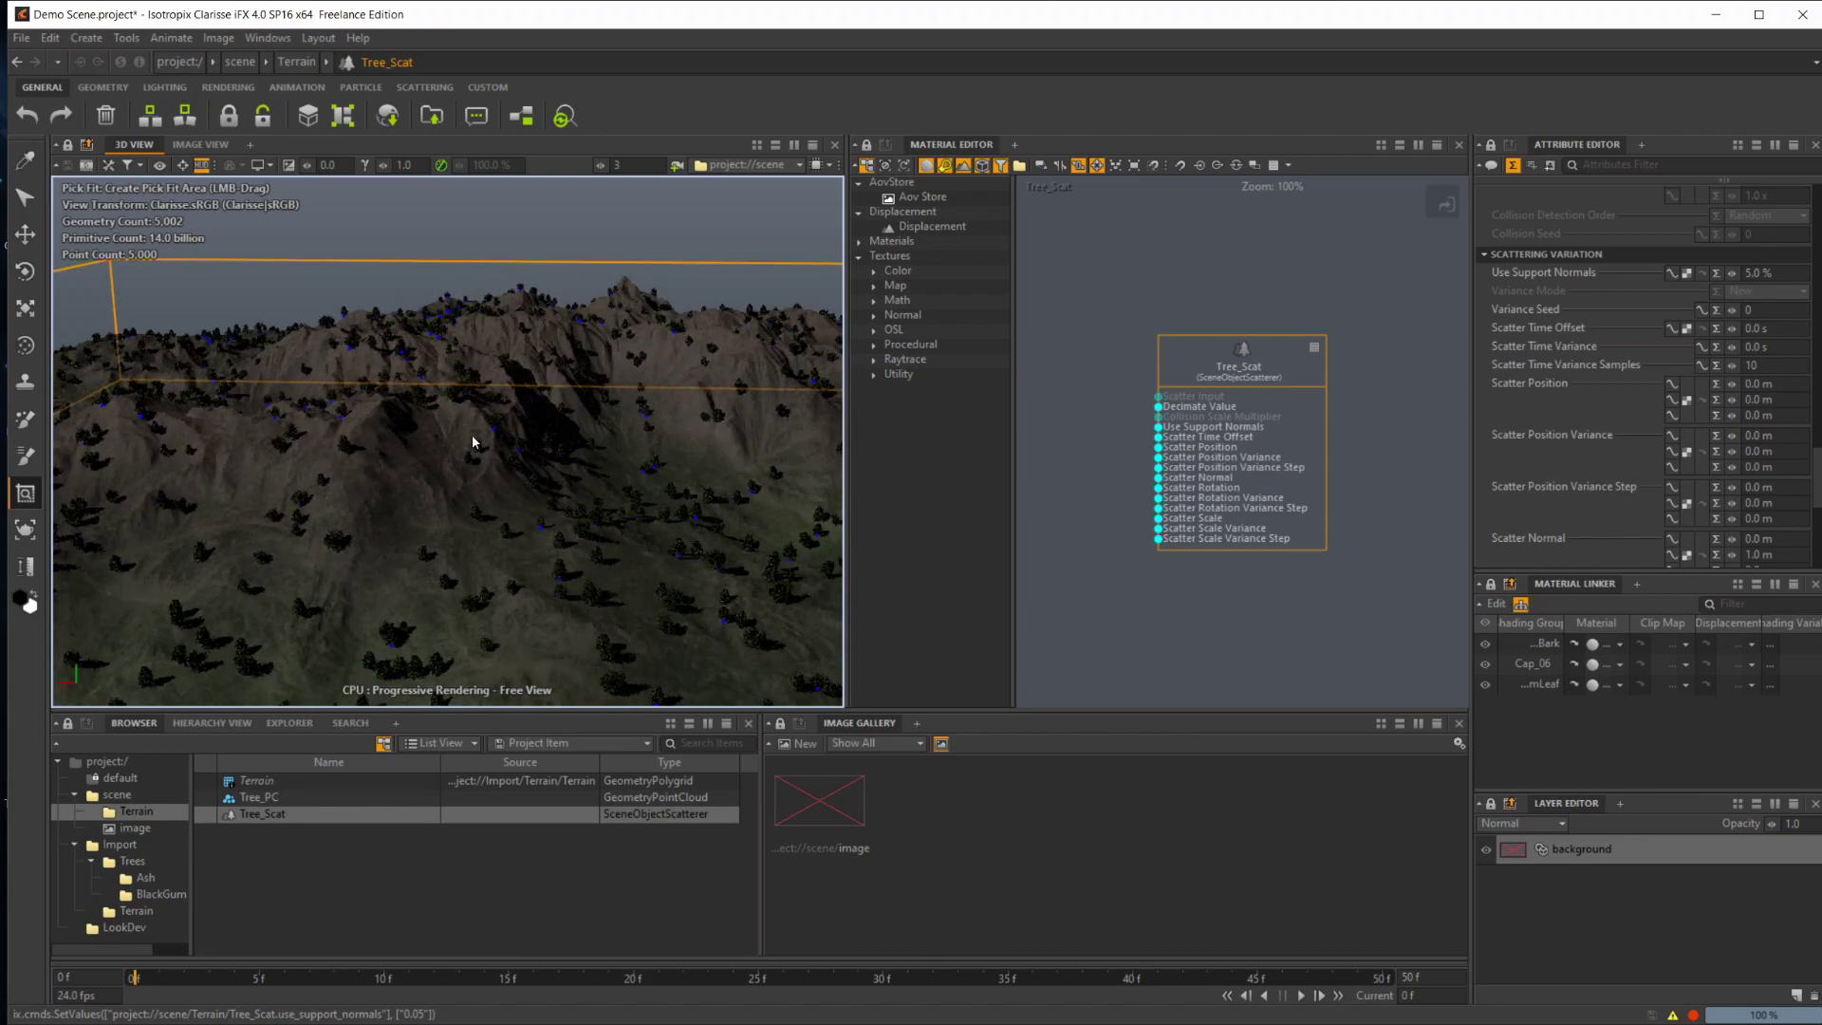
{"action": "middle_click_drag", "start_coordinate": [489, 438], "coordinate": [534, 417], "text": "alt"}
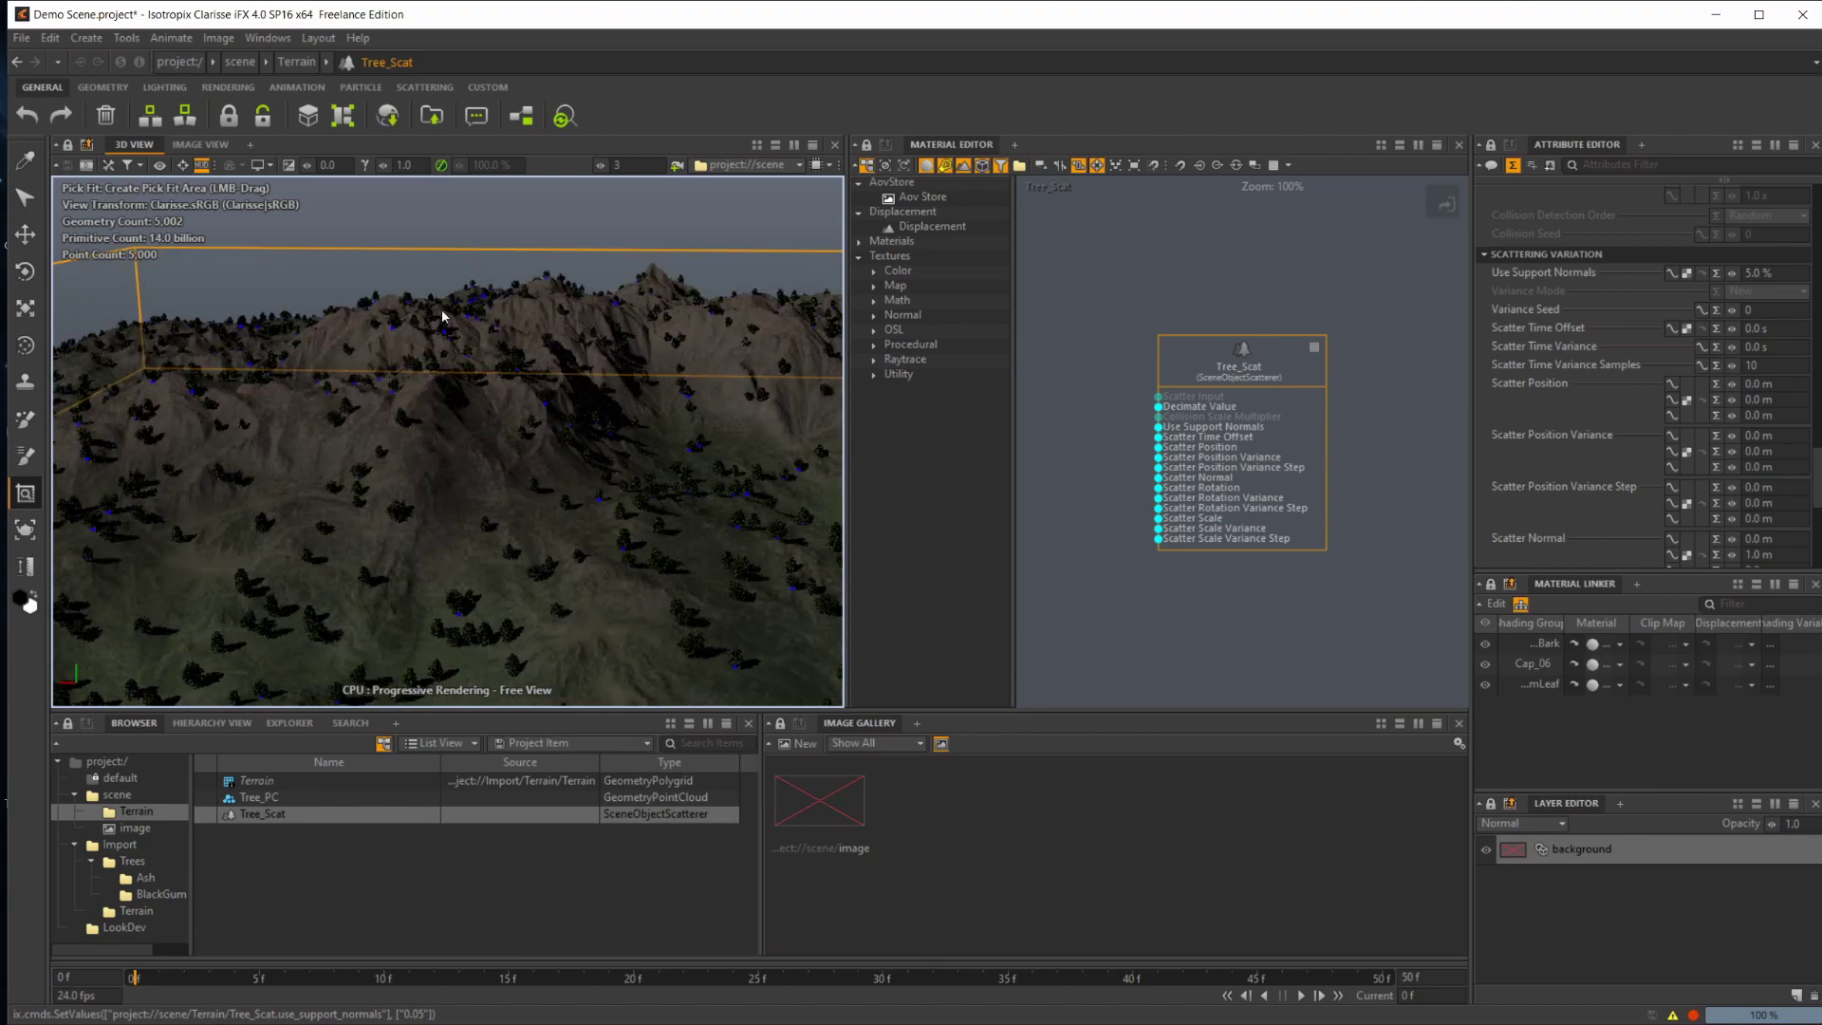
{"action": "scroll", "coordinate": [560, 536], "scroll_direction": "up", "scroll_amount": 3}
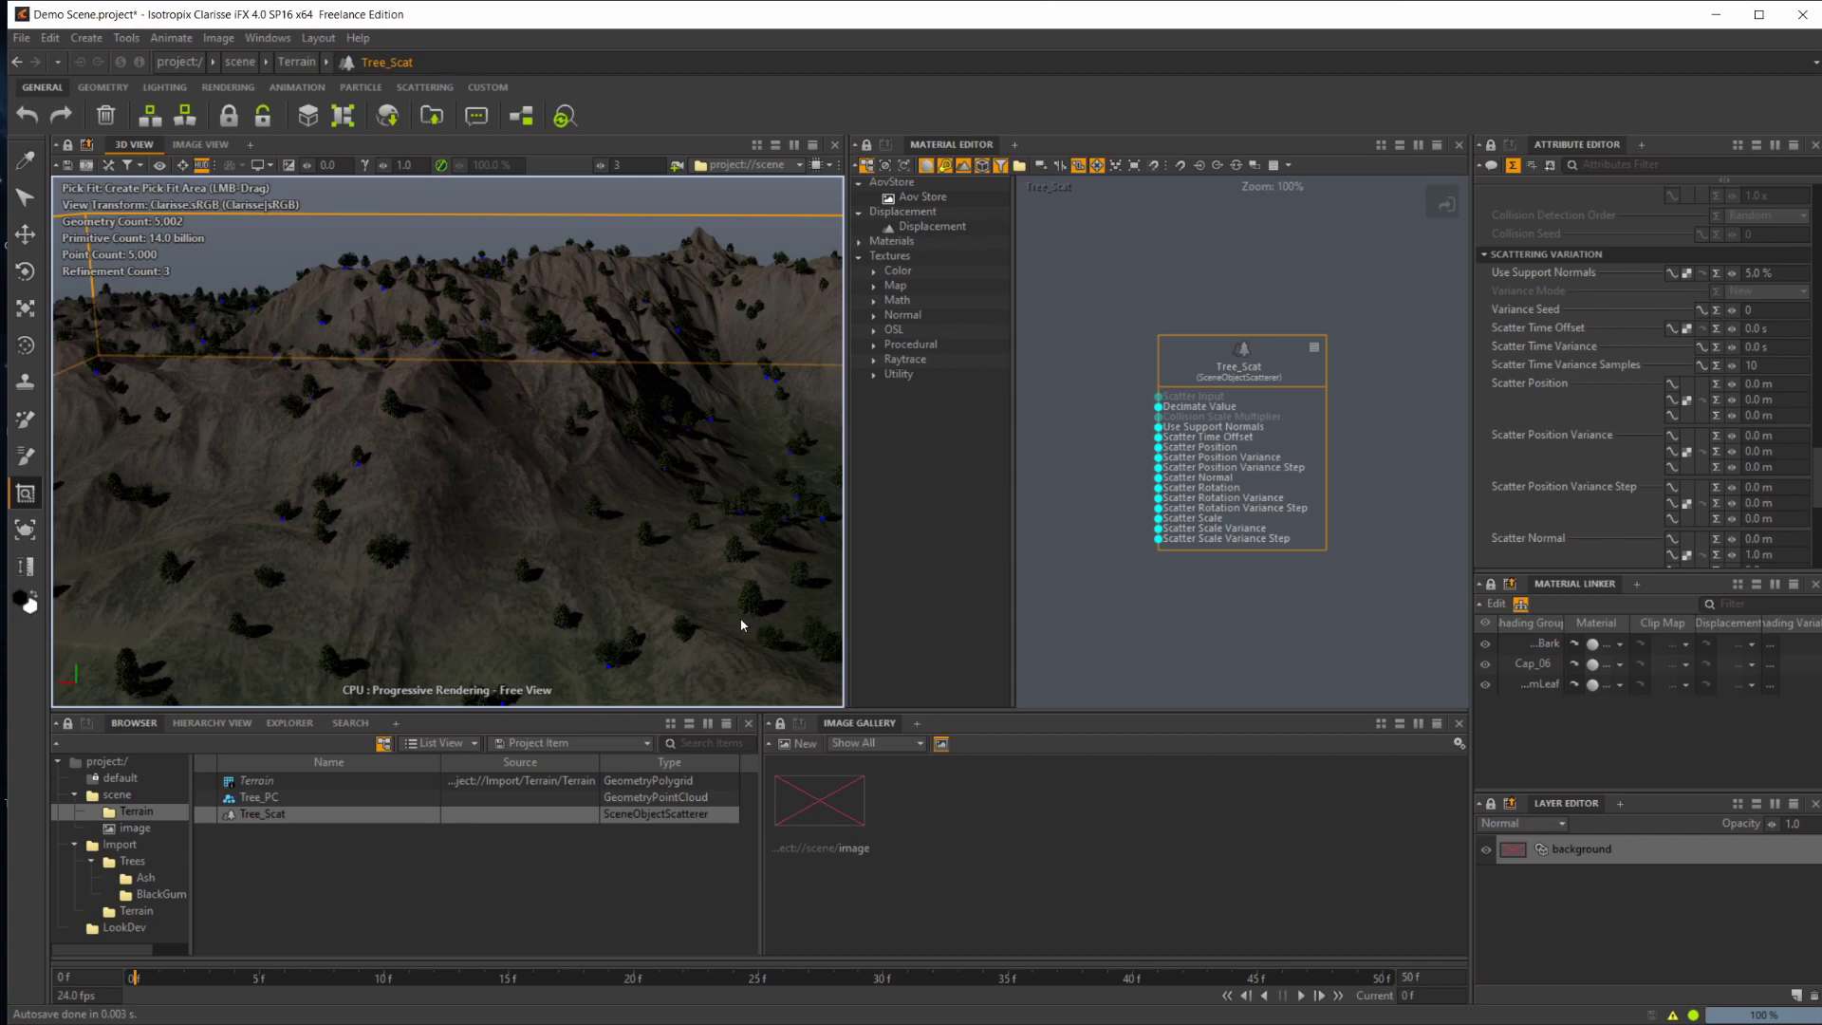
{"action": "left_click", "coordinate": [1102, 325]}
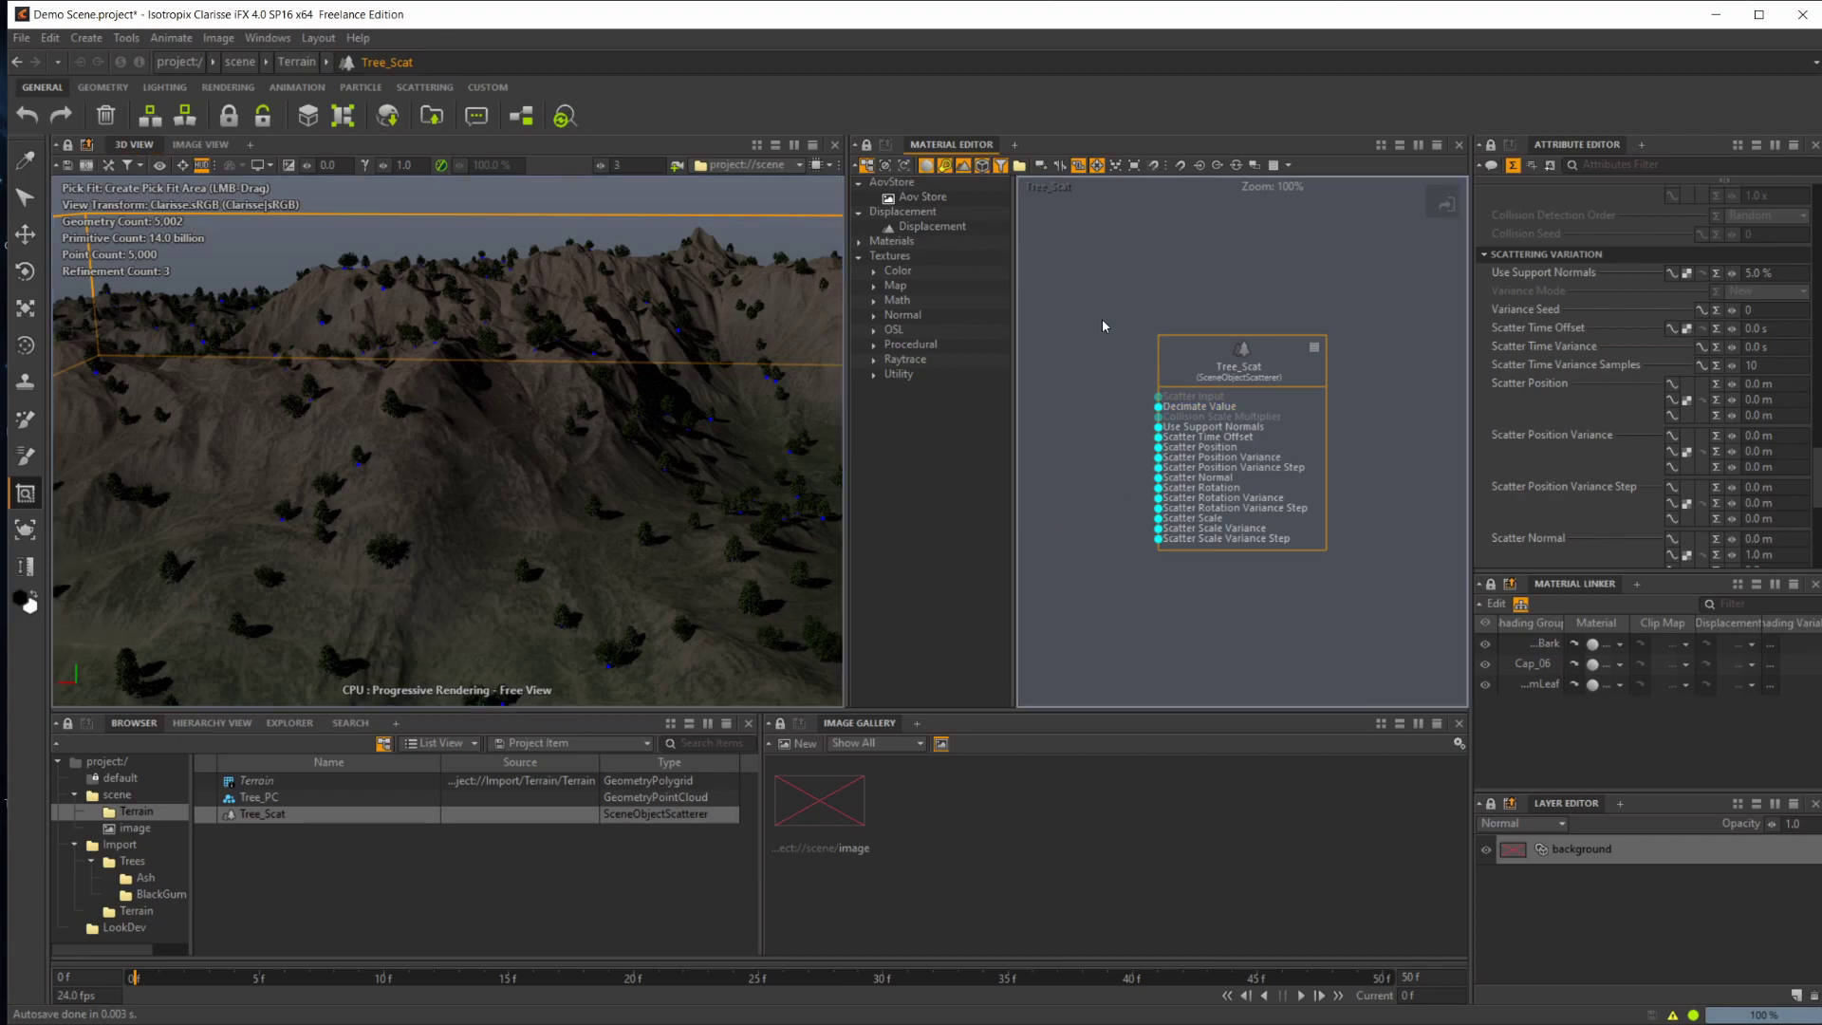